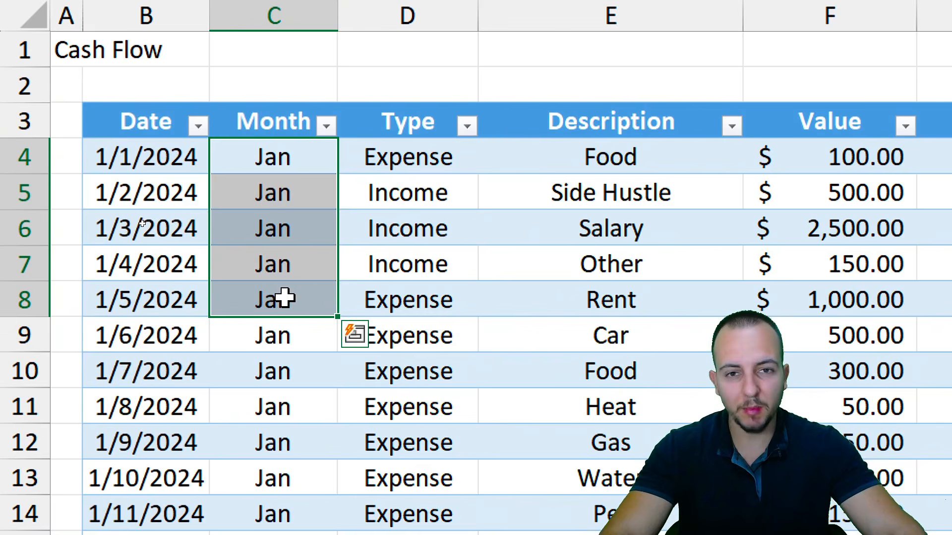
Set the type in D4 to Income and open the description choices in E4
left_click(299, 227)
left_click(187, 223)
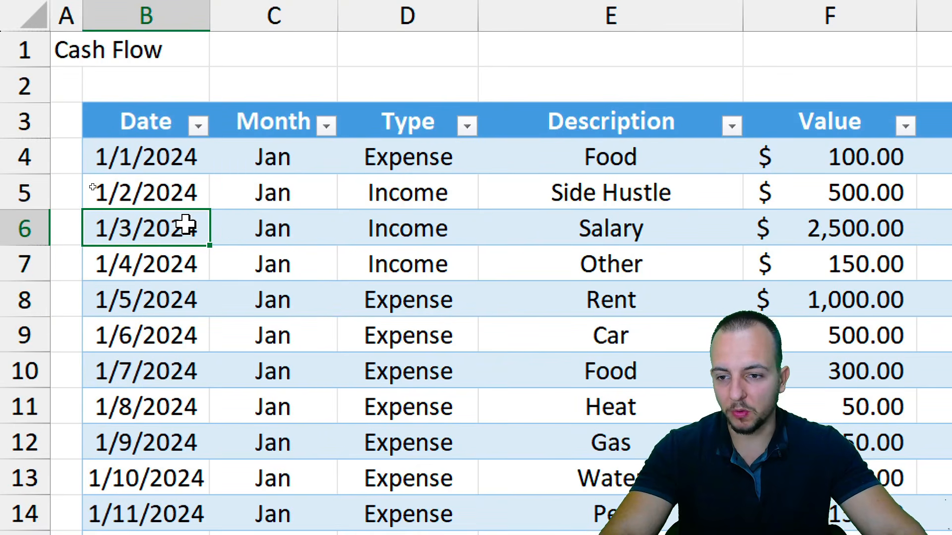
left_click(436, 164)
left_click(544, 153)
left_click(434, 149)
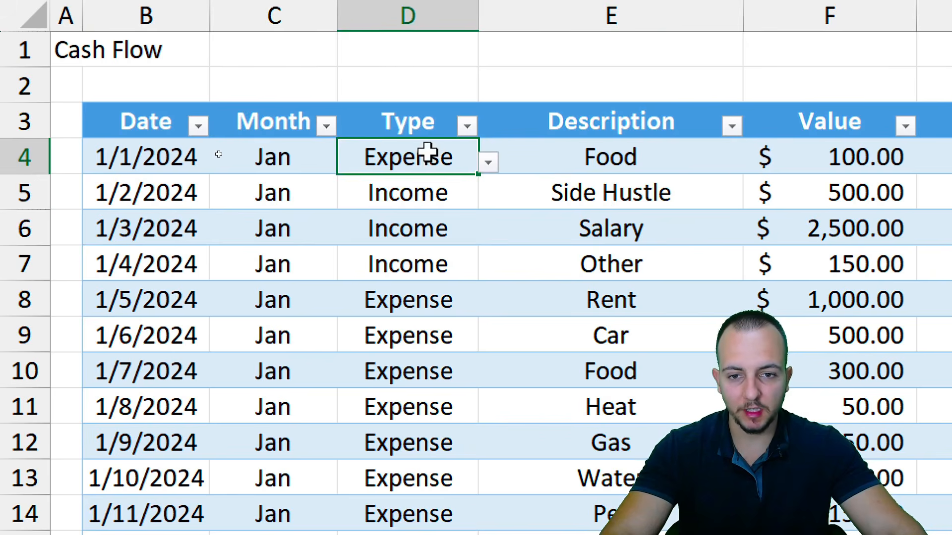
left_click(491, 165)
left_click(450, 190)
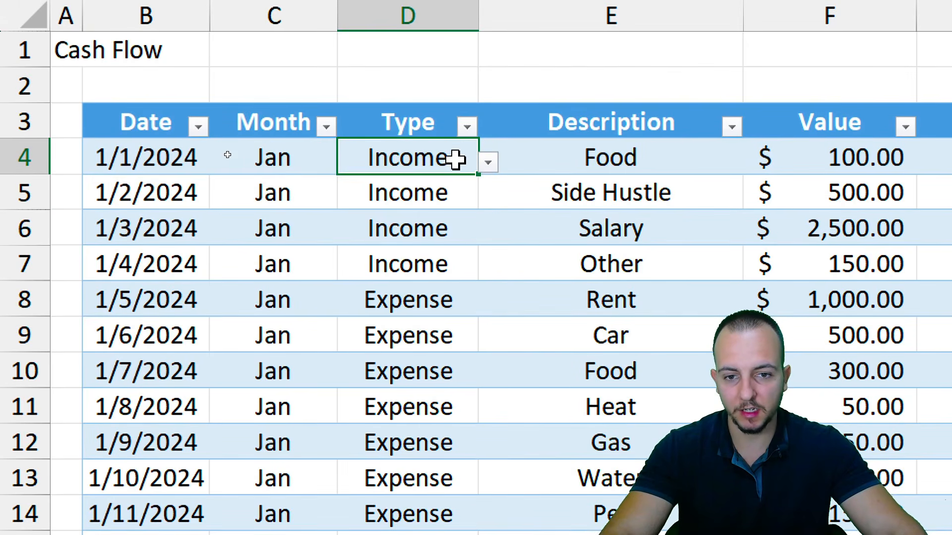
left_click(558, 149)
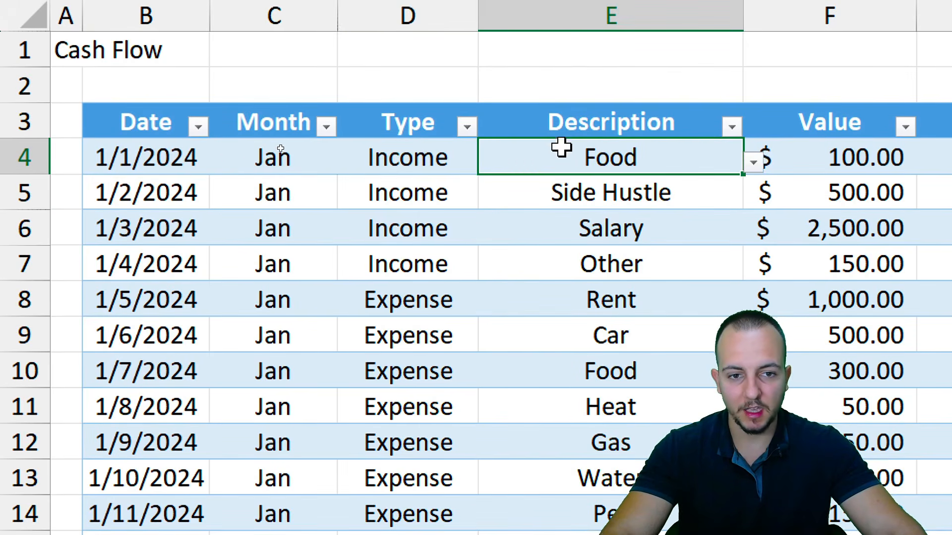
left_click(754, 163)
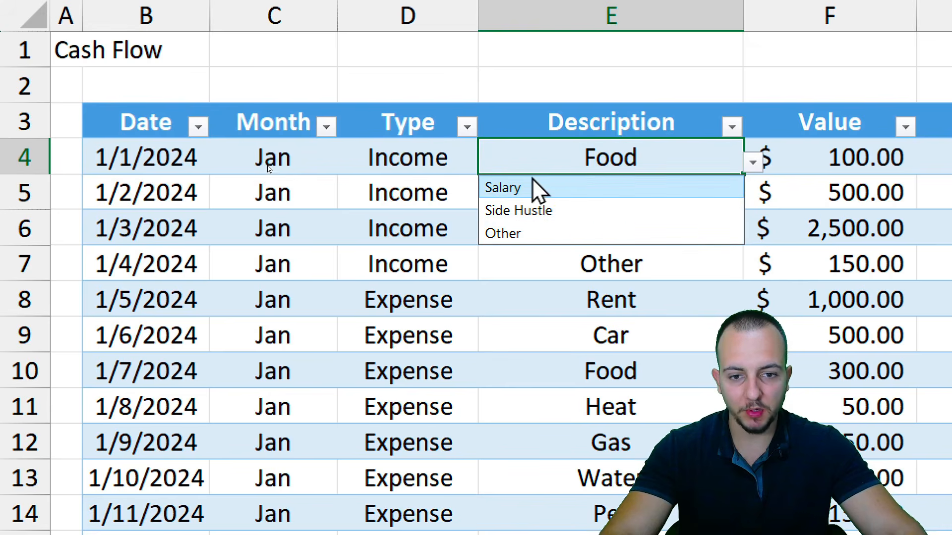
Set the type in D4 to Expense and choose Food as the description in E4
left_click(457, 159)
left_click(488, 162)
left_click(430, 212)
left_click(600, 156)
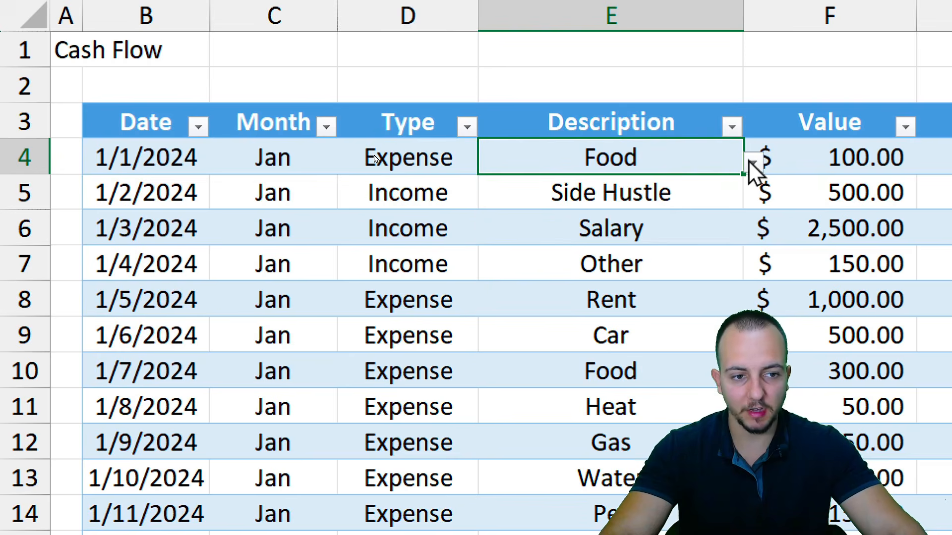
left_click(753, 163)
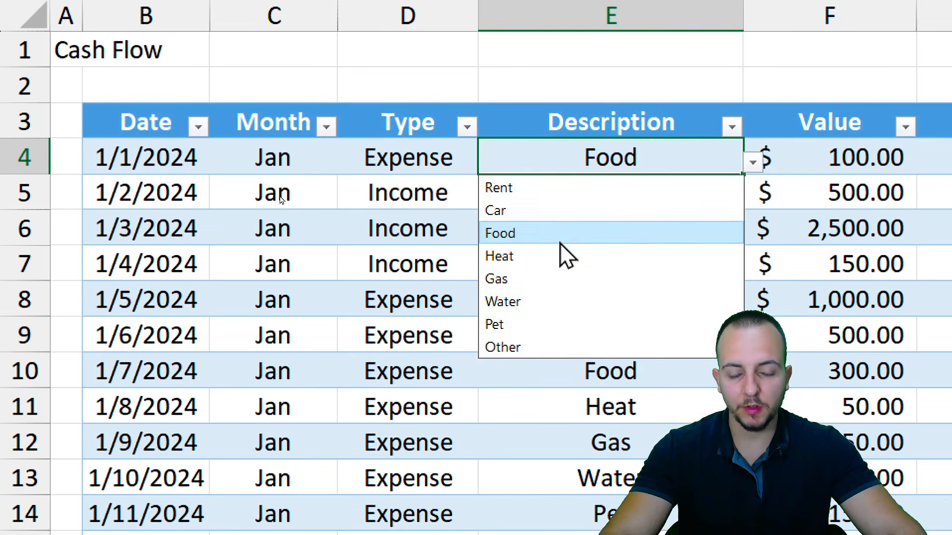
left_click(586, 229)
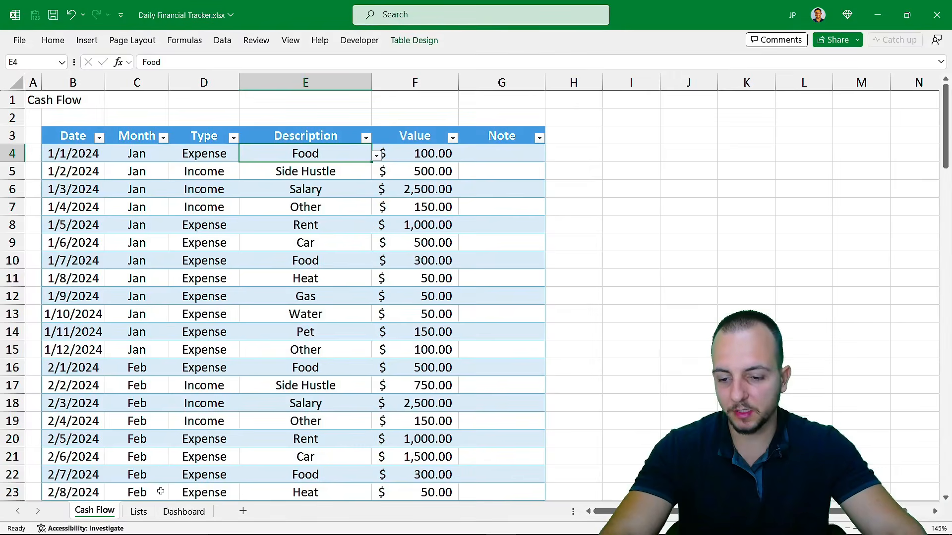
Examine the monthly income, expense and balance columns on the Dashboard sheet and the category tables on Lists, and return to Cash Flow
left_click(184, 512)
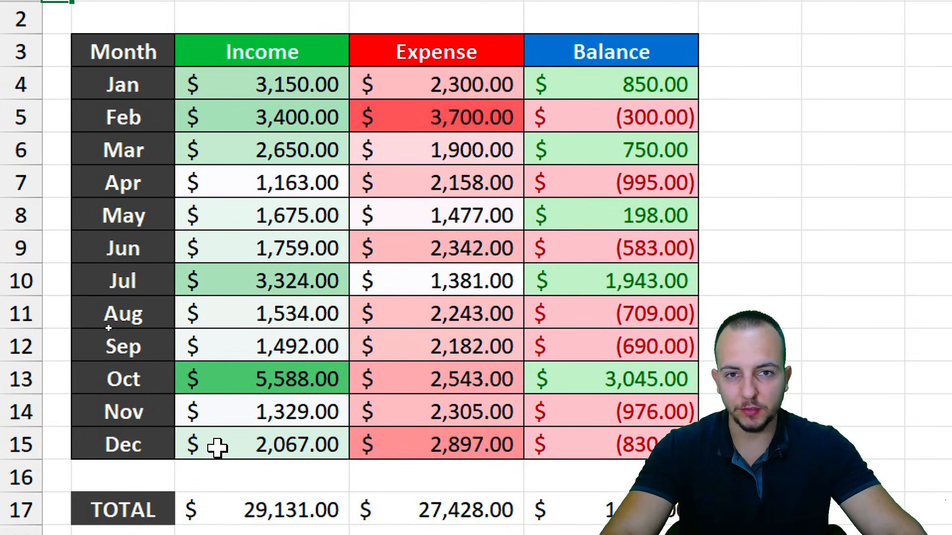
left_click_drag(145, 63, 144, 444)
left_click_drag(293, 55, 287, 237)
left_click_drag(431, 60, 427, 354)
left_click_drag(584, 60, 596, 312)
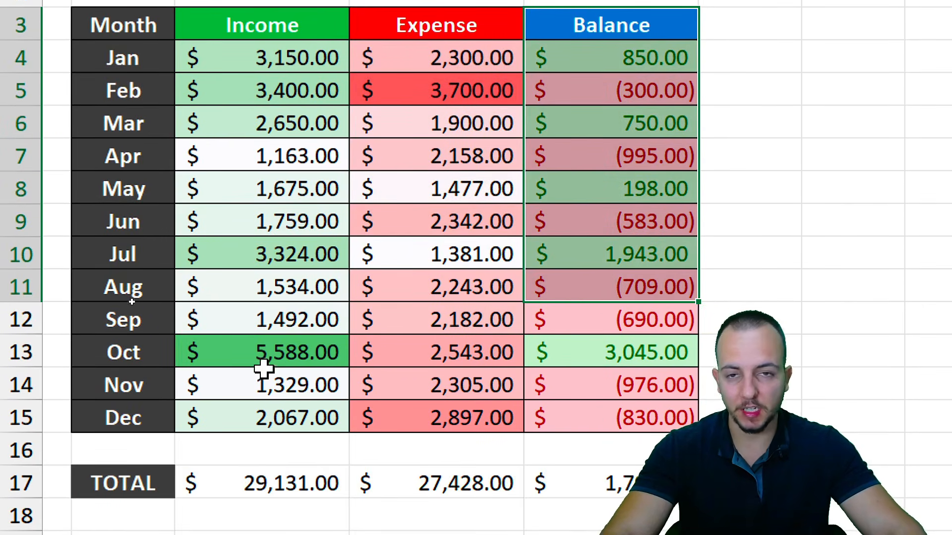
left_click_drag(256, 66, 255, 245)
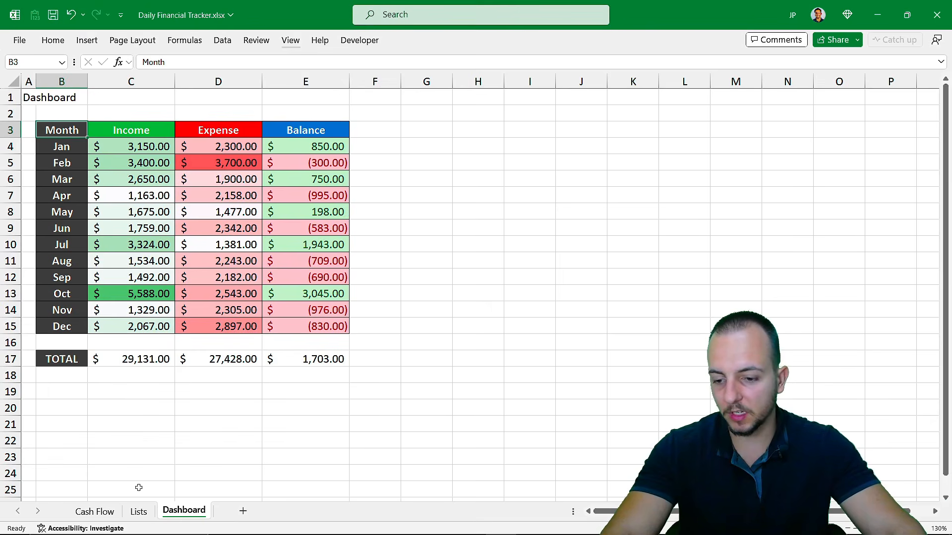
left_click(139, 512)
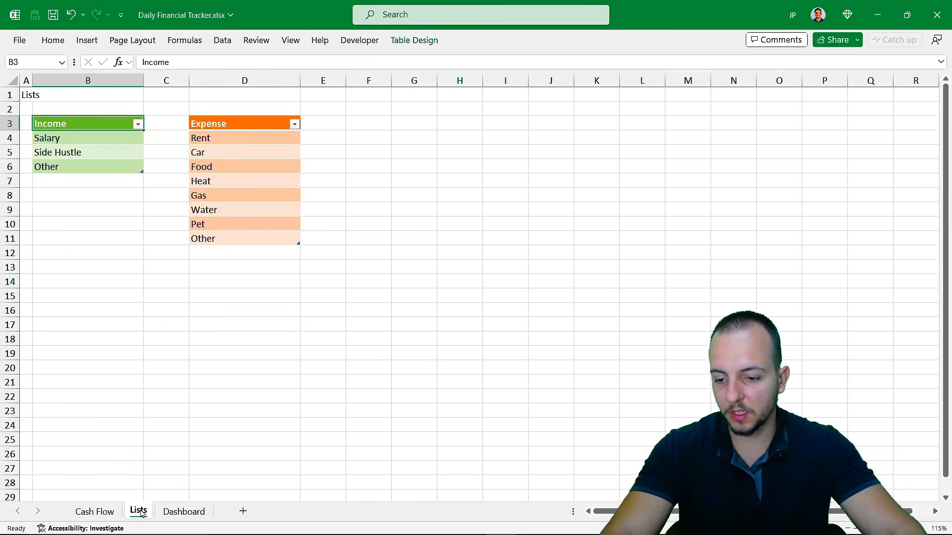
left_click(95, 512)
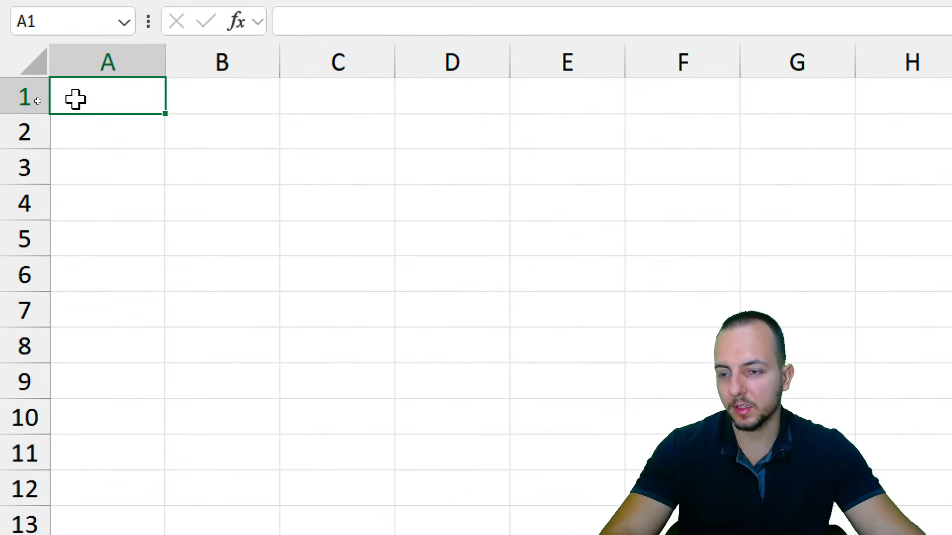
Enter the title Cash Flow in cell A1 of the blank sheet
type("Cash Flow")
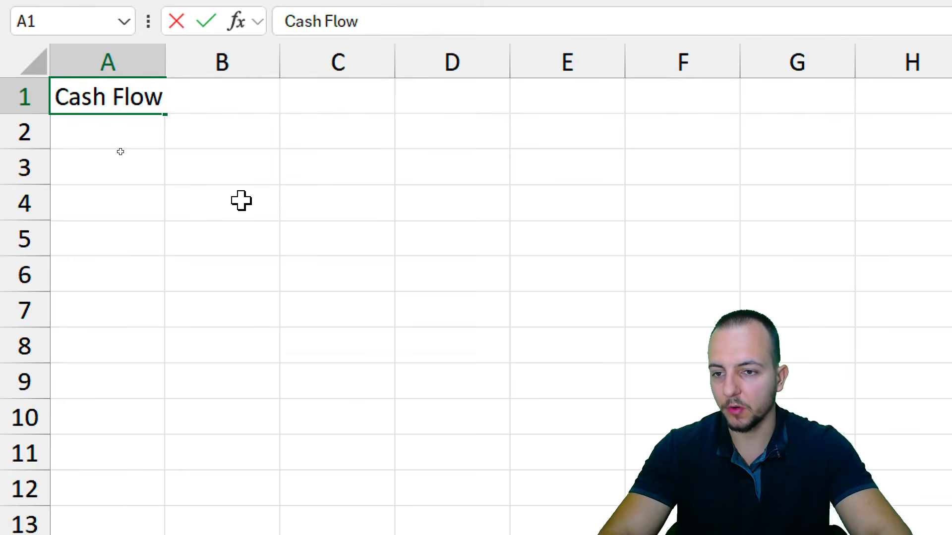
key("Return")
left_click(219, 165)
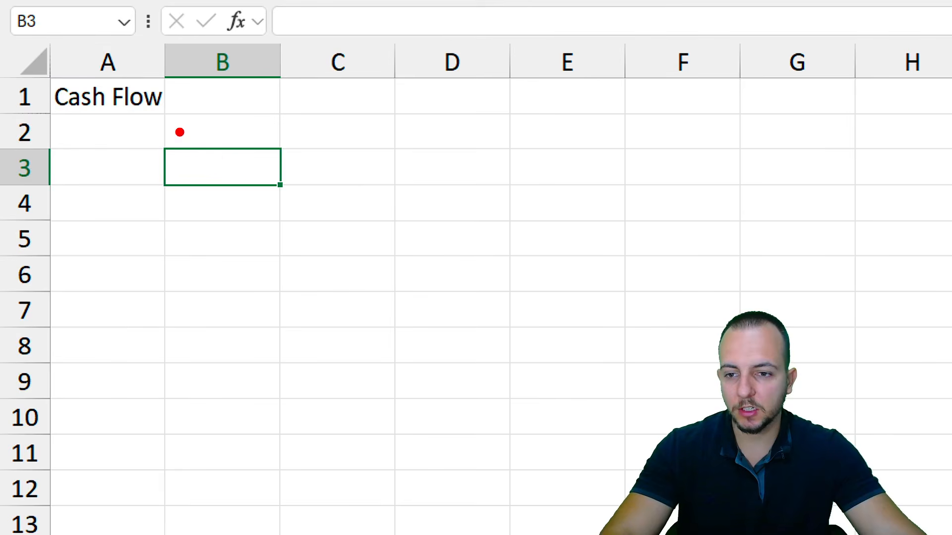
mouse_move(47, 63)
left_mouse_down()
mouse_move(176, 135)
mouse_move(175, 115)
mouse_move(234, 96)
left_mouse_up()
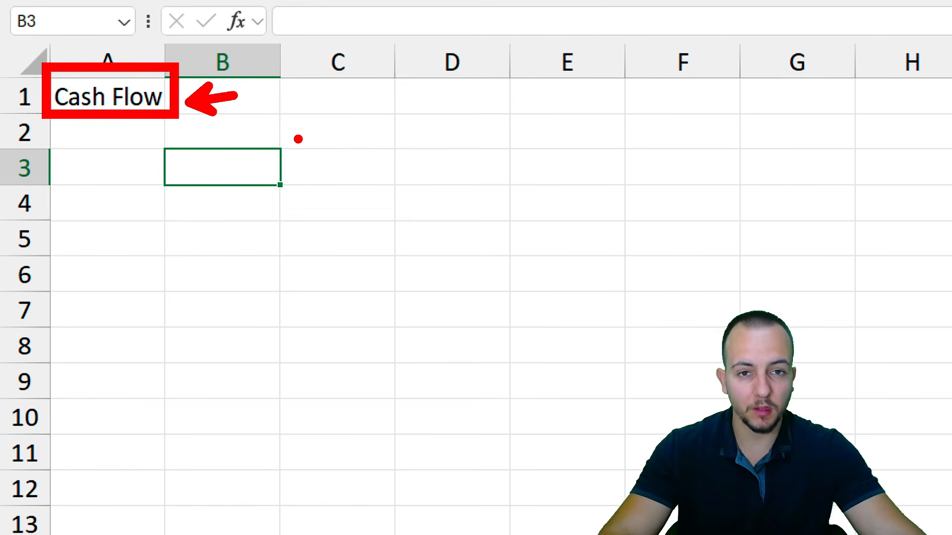
key("Escape")
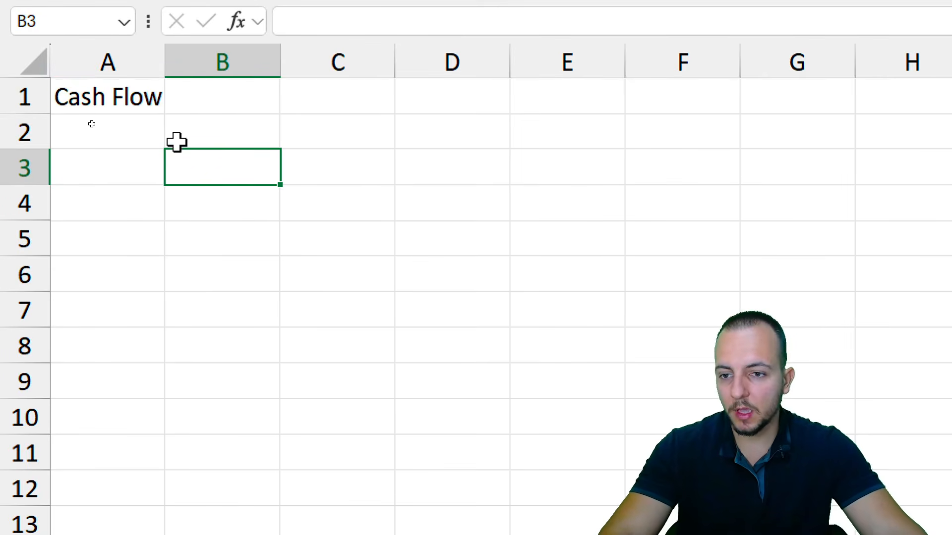
Enter Date in B3 as the first column header of the cash flow table
mouse_move(214, 160)
left_mouse_down()
mouse_move(406, 157)
mouse_move(801, 174)
left_mouse_up()
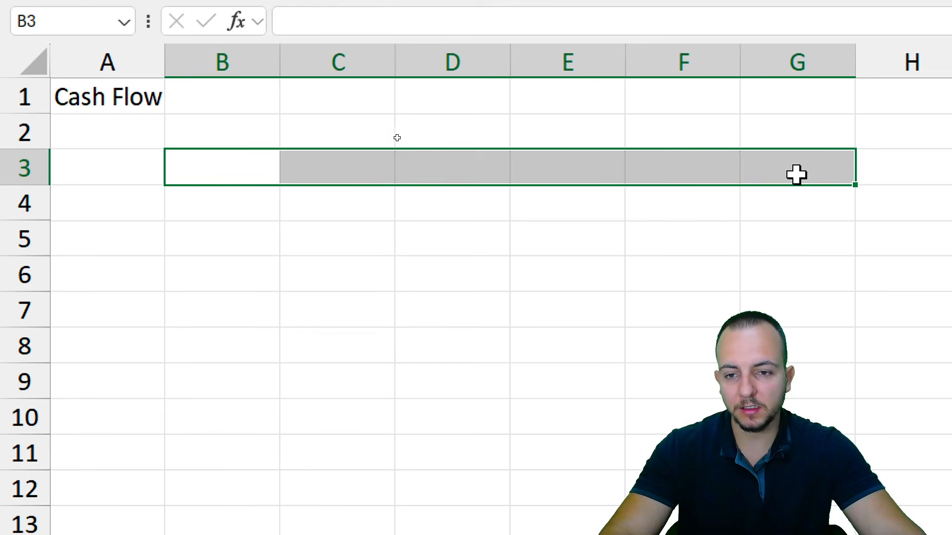
left_click(234, 155)
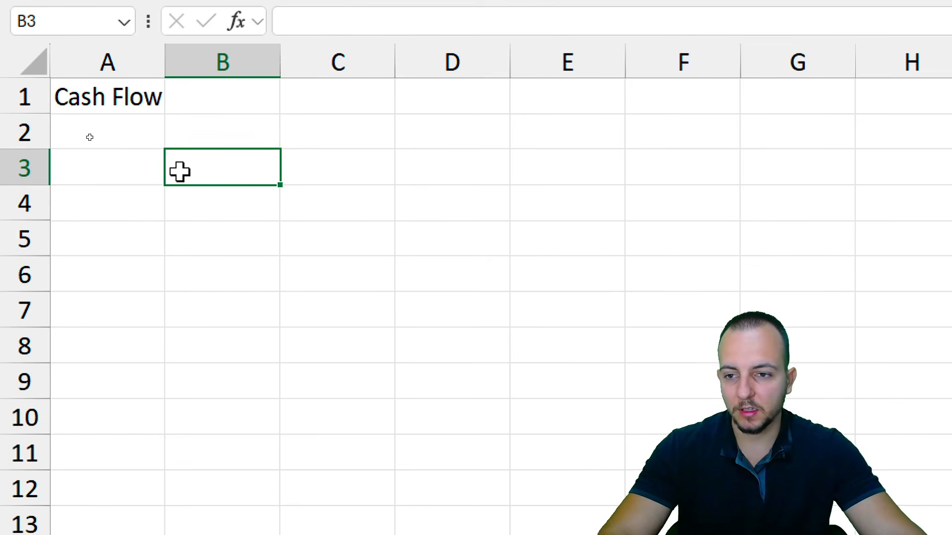
type("Date")
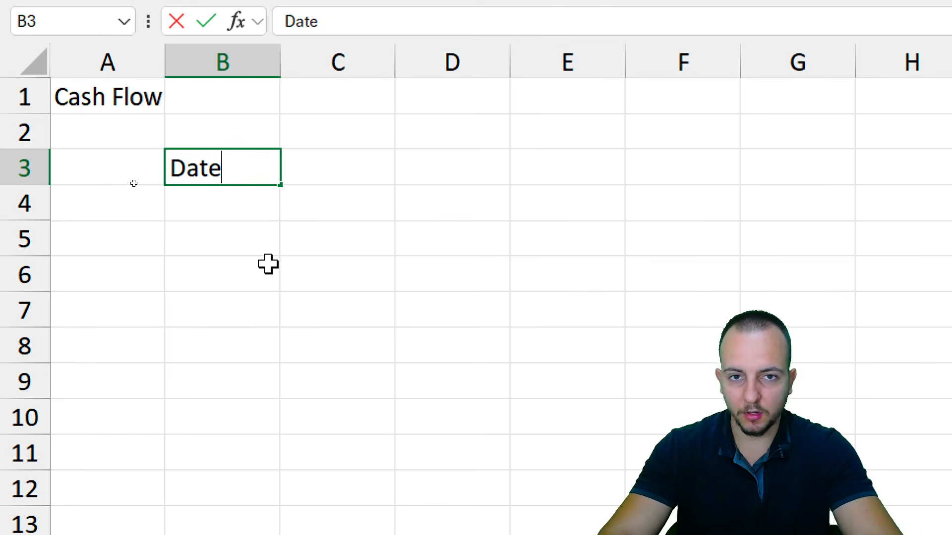
key("Tab")
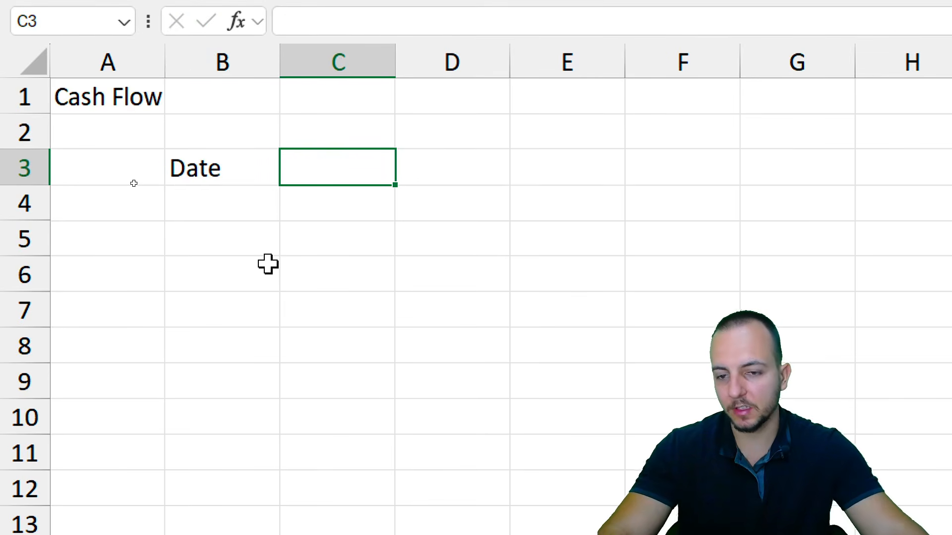
left_click(357, 278)
left_click(207, 362)
left_click(405, 306)
left_click(249, 330)
left_click(338, 166)
left_click(426, 166)
left_click(565, 161)
left_click(659, 156)
left_click(314, 159)
left_click(213, 159)
key("Right")
key("Right")
key("Right")
key("Right")
key("Right")
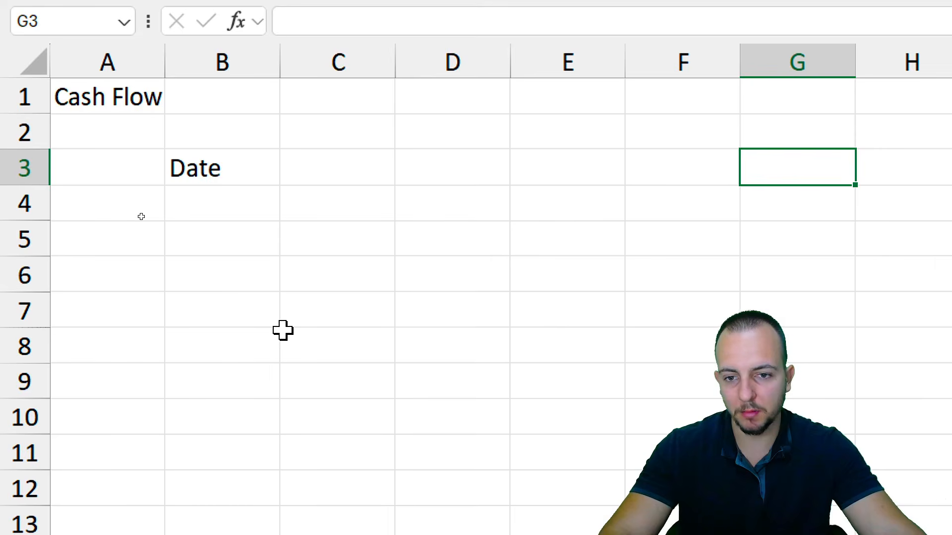
Enter the header Month in C3, beside Date
key("Left")
key("Left")
key("Left")
key("Left")
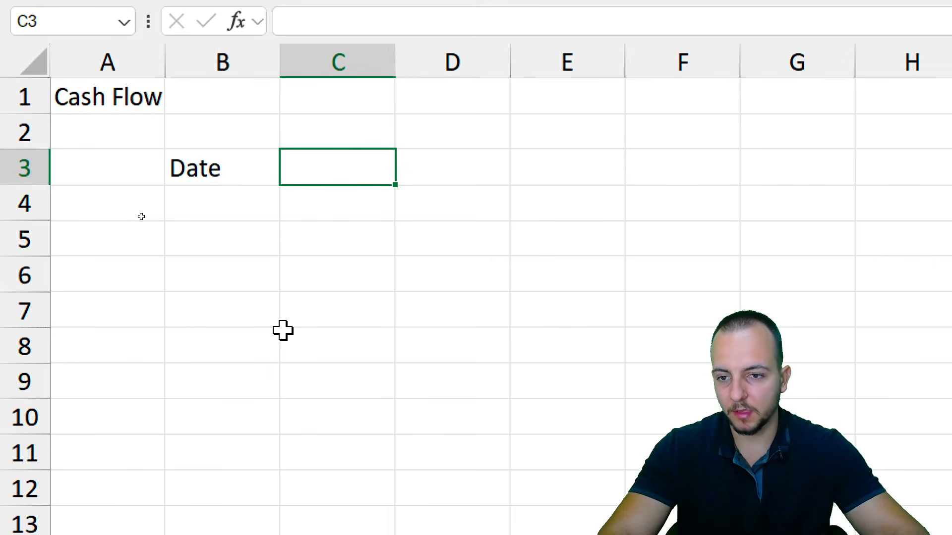
type("Month")
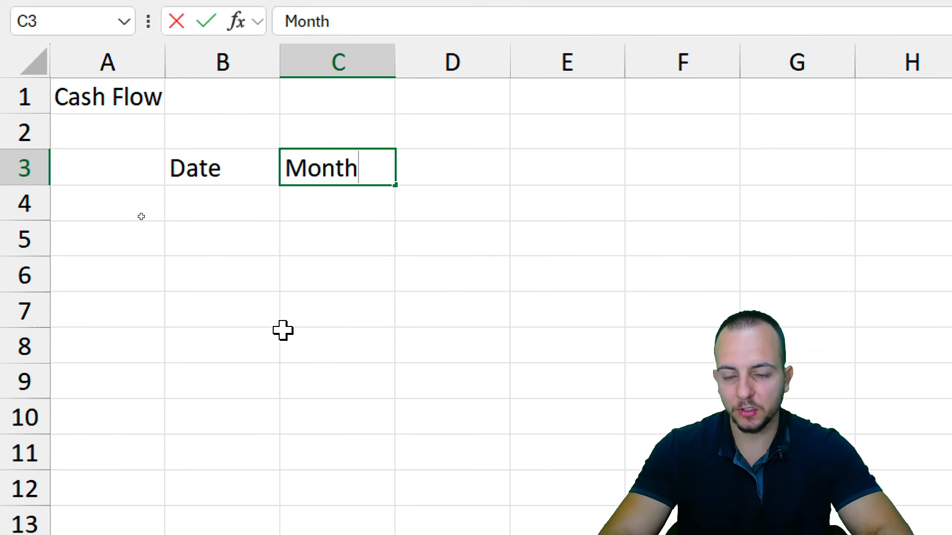
key("Tab")
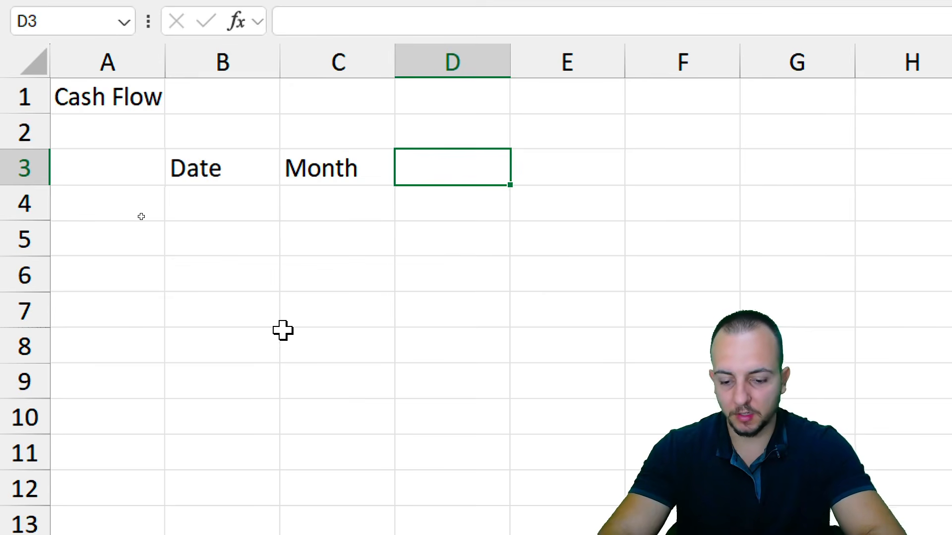
Enter the header Type in D3, beside Month
type("Tyop")
key("BackSpace")
key("BackSpace")
type("pe")
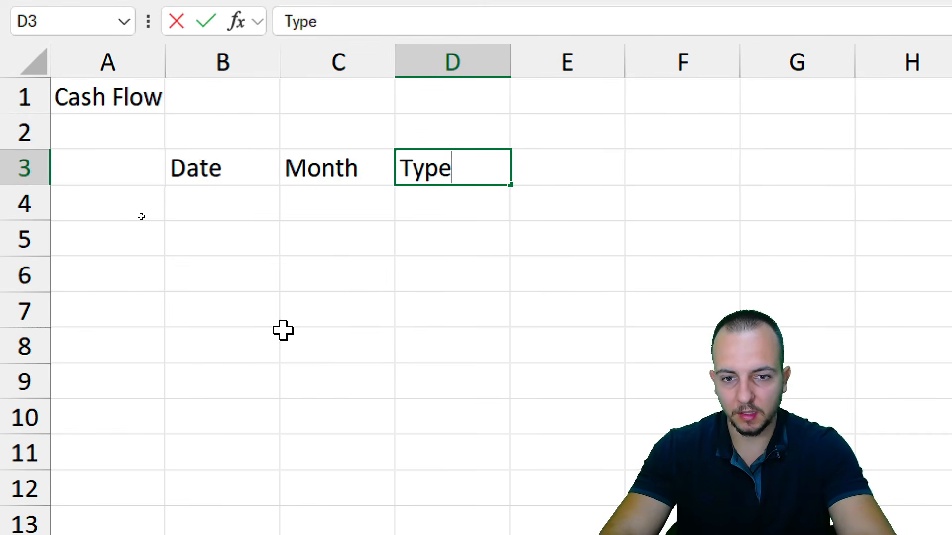
key("Tab")
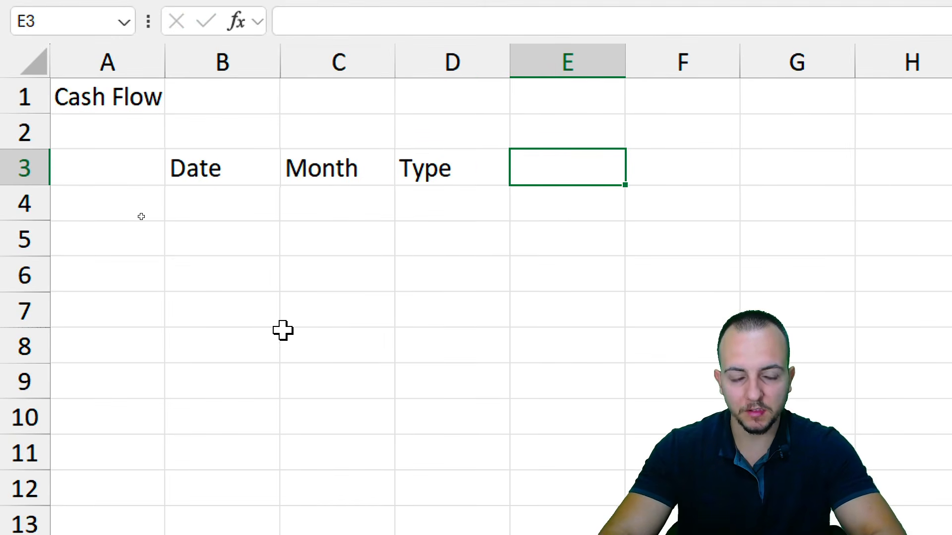
Enter the headers Description in E3 and Value in F3
type("Description")
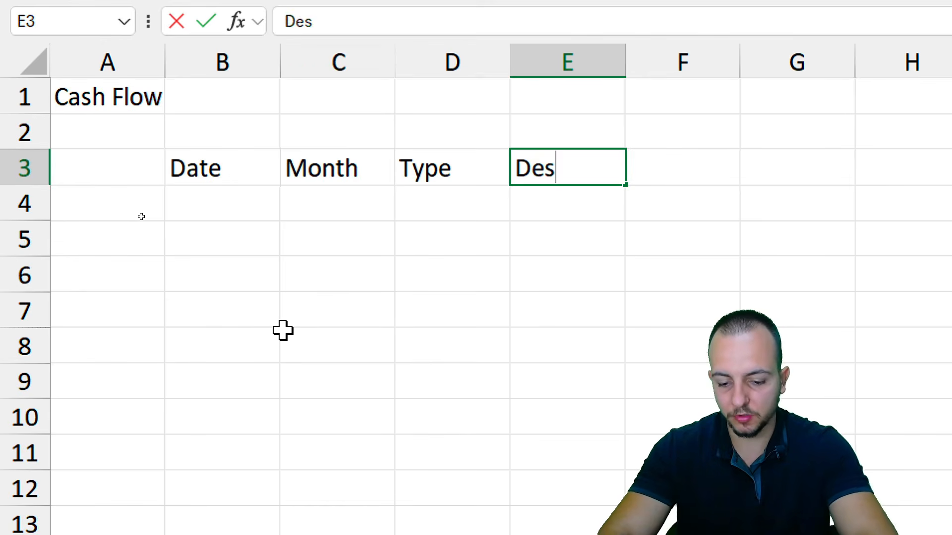
key("Tab")
type("Value")
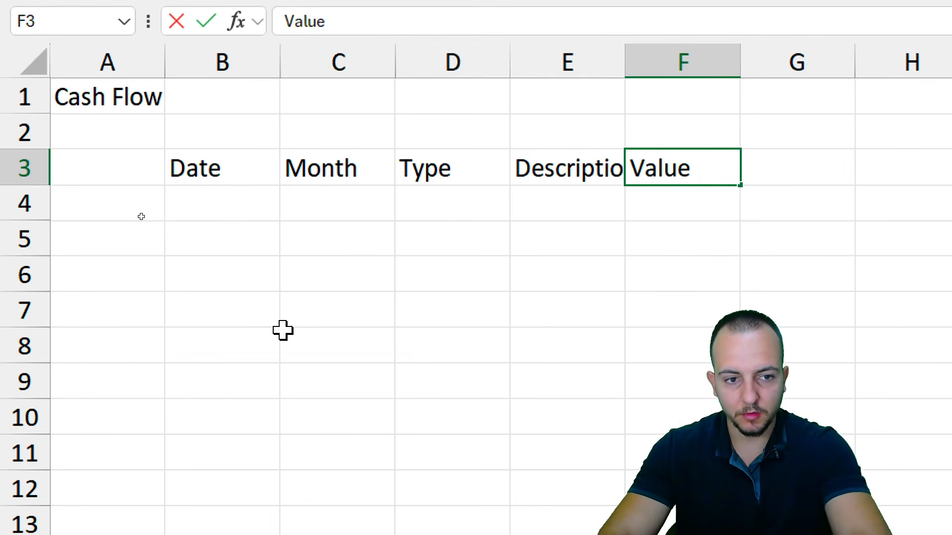
key("Tab")
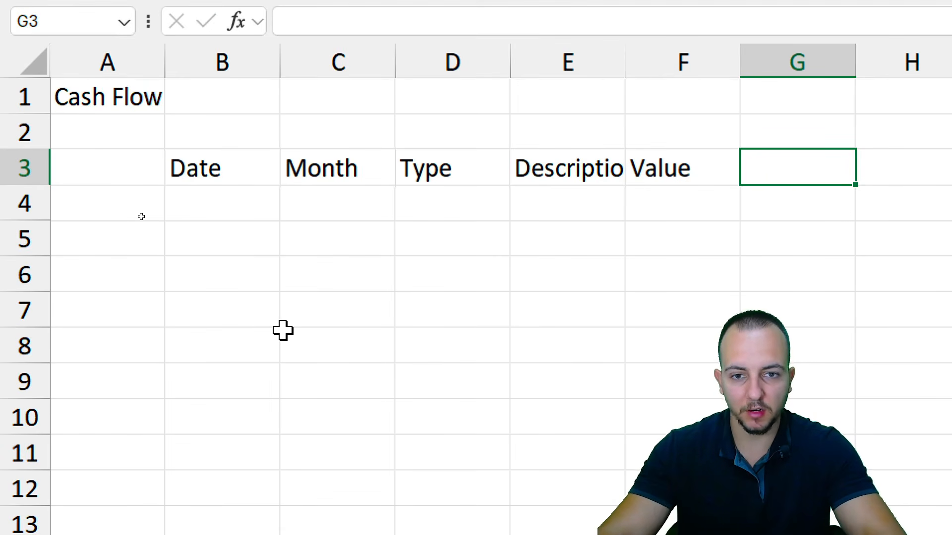
Enter Note in G3 as the last column header
type("No")
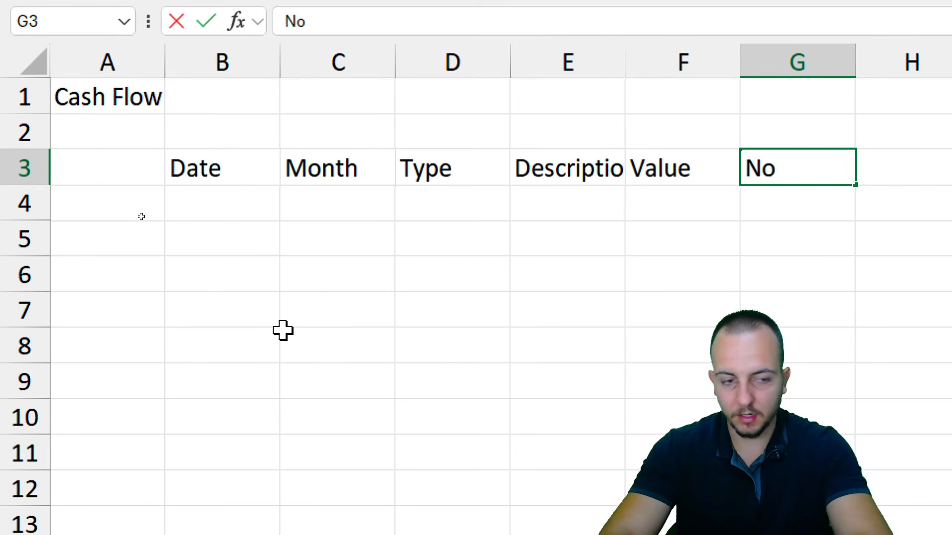
type("te")
key("Return")
left_click_drag(798, 166, 793, 347)
left_click(803, 197)
left_click_drag(803, 197, 798, 311)
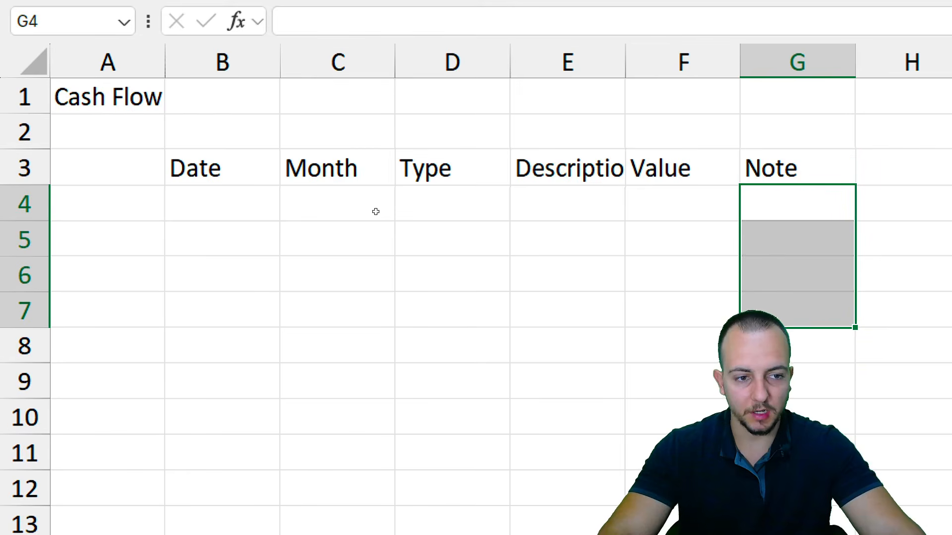
left_click(223, 207)
left_click_drag(251, 168, 231, 269)
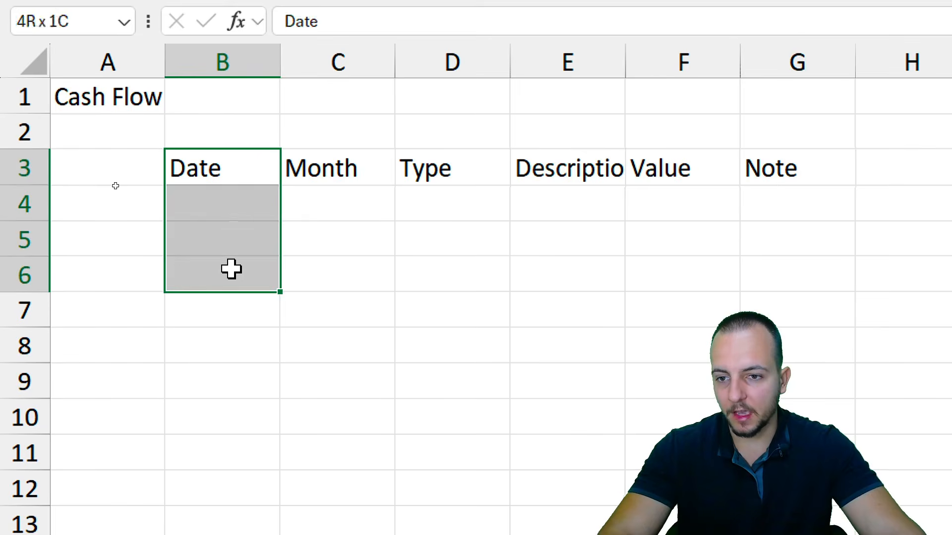
left_click(234, 199)
left_click_drag(233, 200, 789, 325)
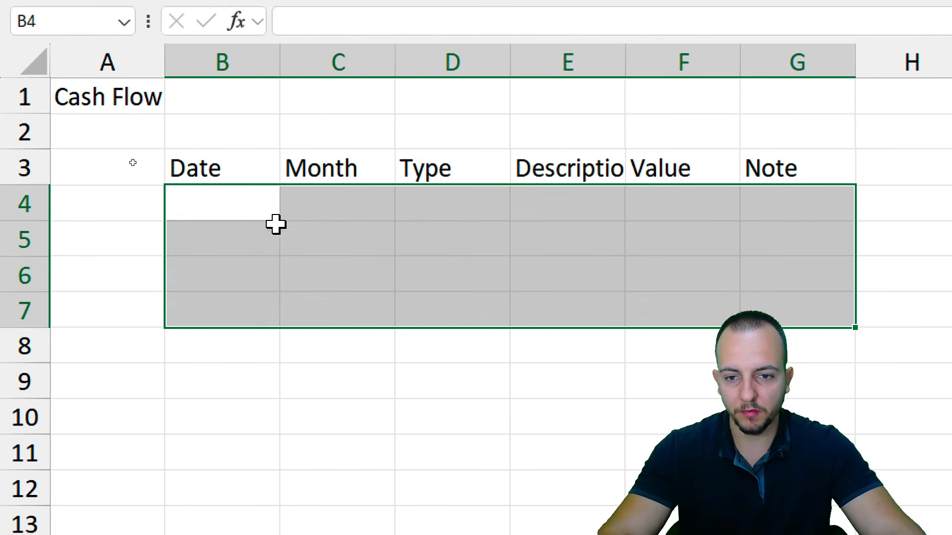
left_click(248, 233)
left_click(233, 200)
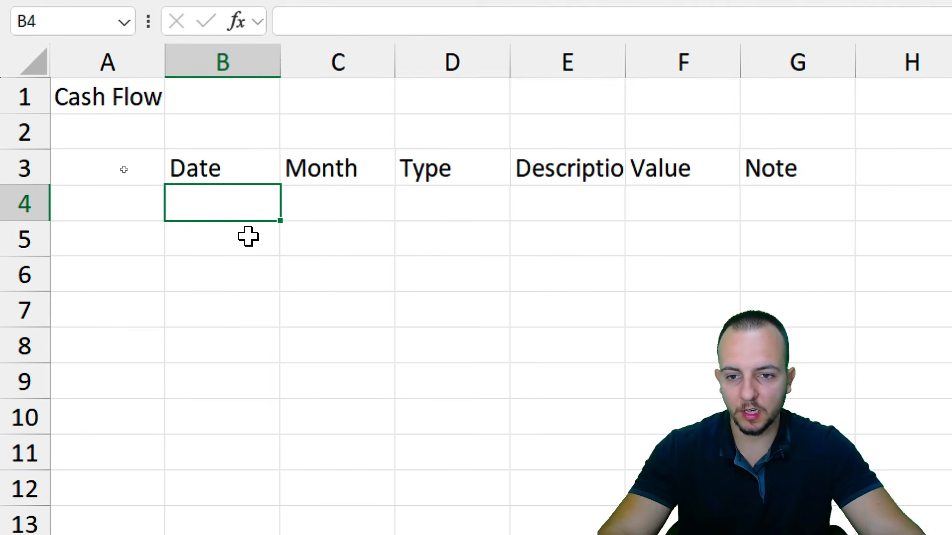
Enter the date 01/01/2024 in B4 and select the empty Month cell beside it
left_click(202, 171)
left_click(216, 199)
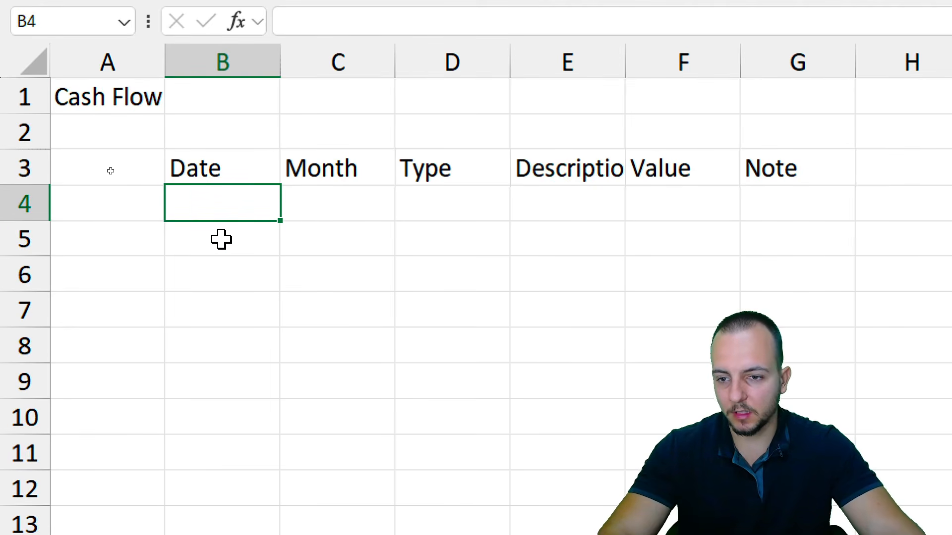
type("01/01/2024")
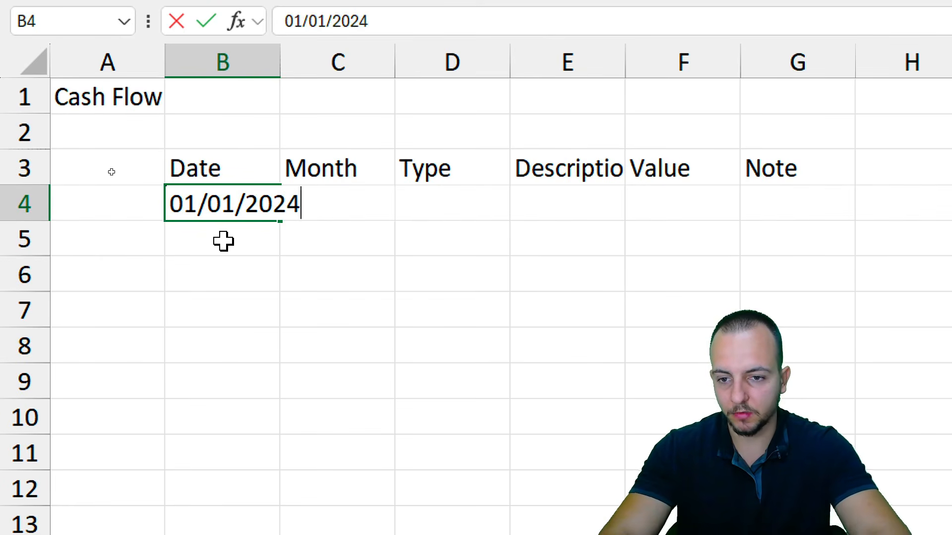
key("Return")
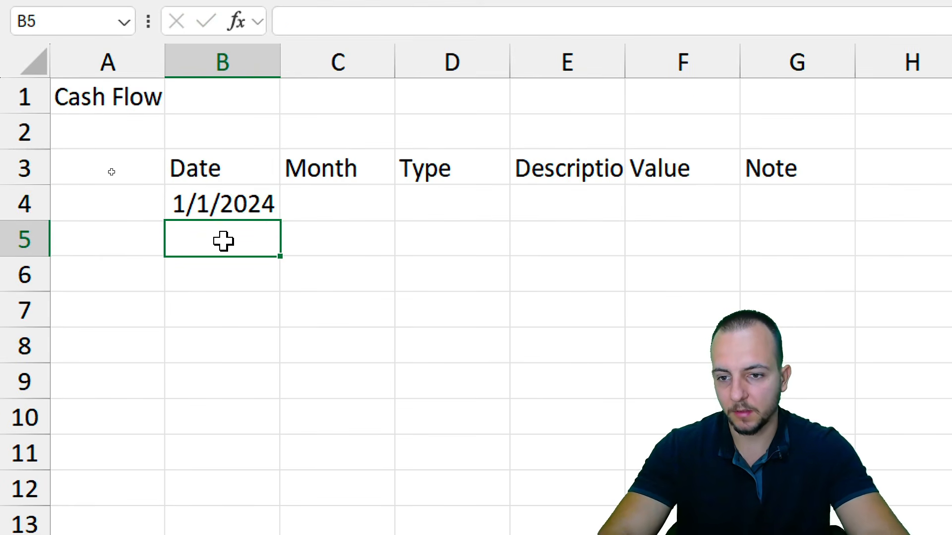
left_click_drag(263, 155, 253, 276)
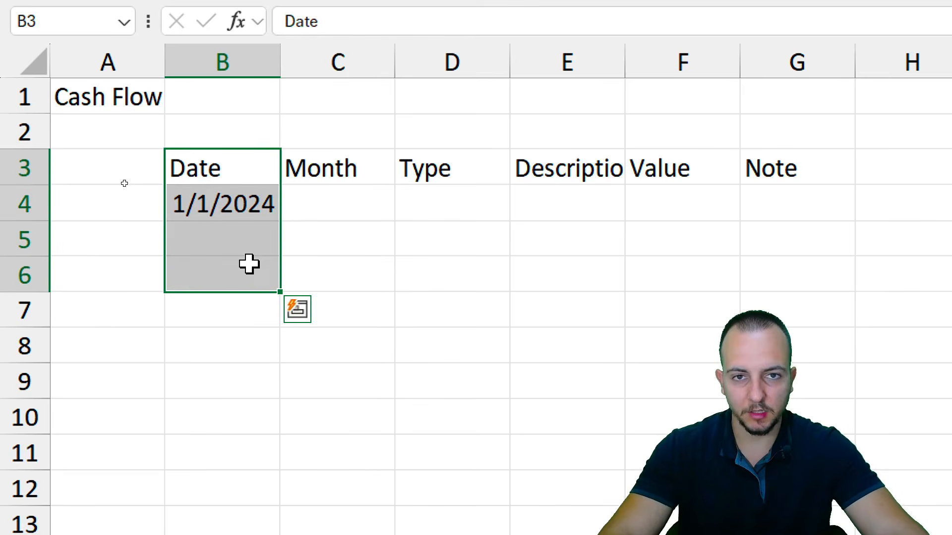
left_click(342, 208)
left_click_drag(361, 155, 335, 205)
left_click(336, 205)
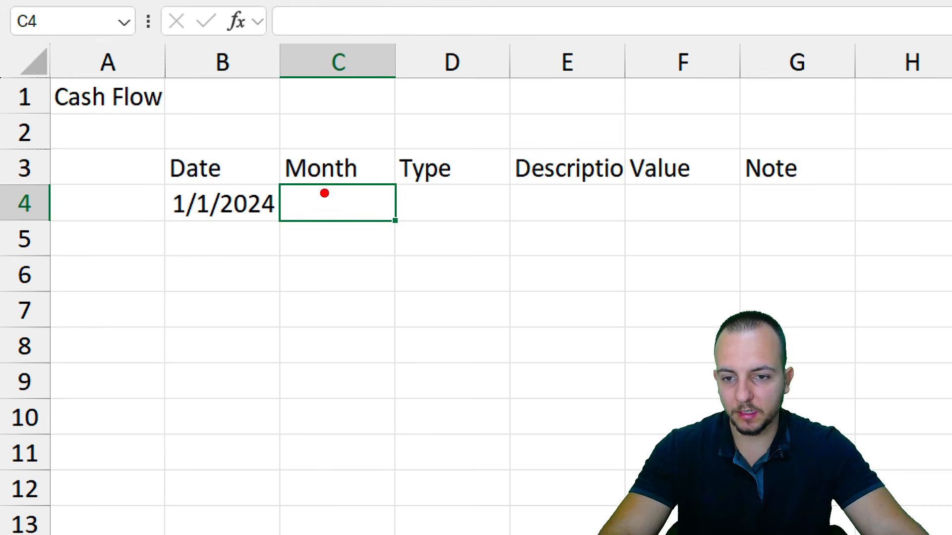
mouse_move(206, 229)
left_mouse_down()
mouse_move(316, 229)
mouse_move(326, 242)
left_mouse_up()
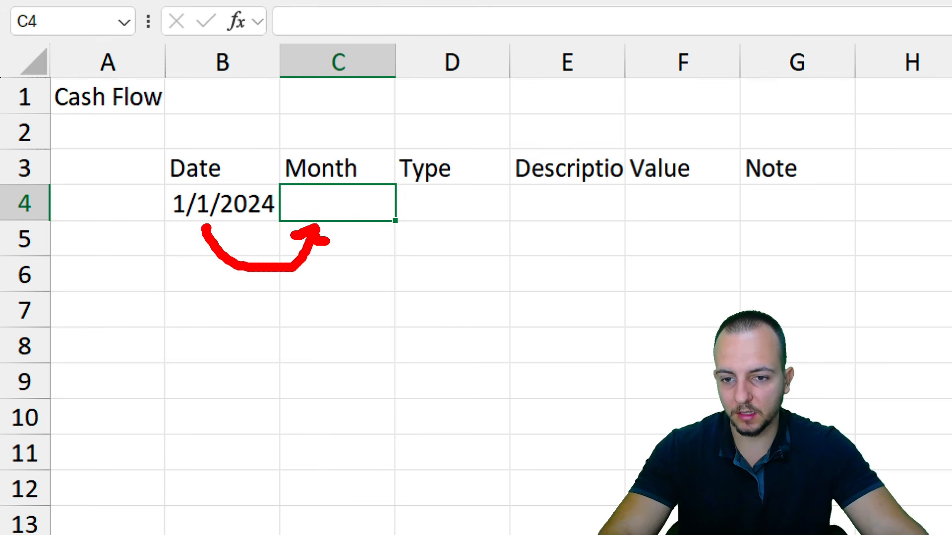
left_click_drag(176, 219, 173, 327)
left_click_drag(209, 224, 210, 329)
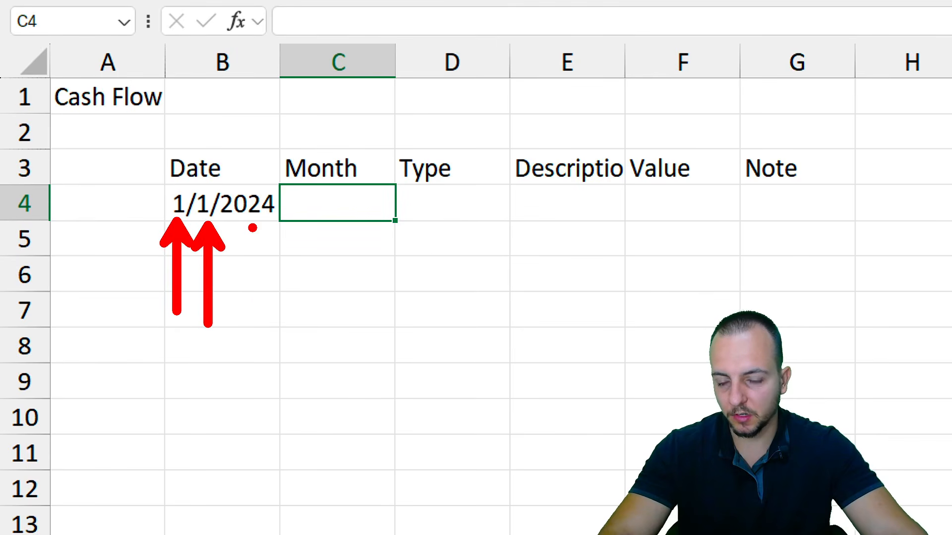
left_click_drag(254, 225, 255, 341)
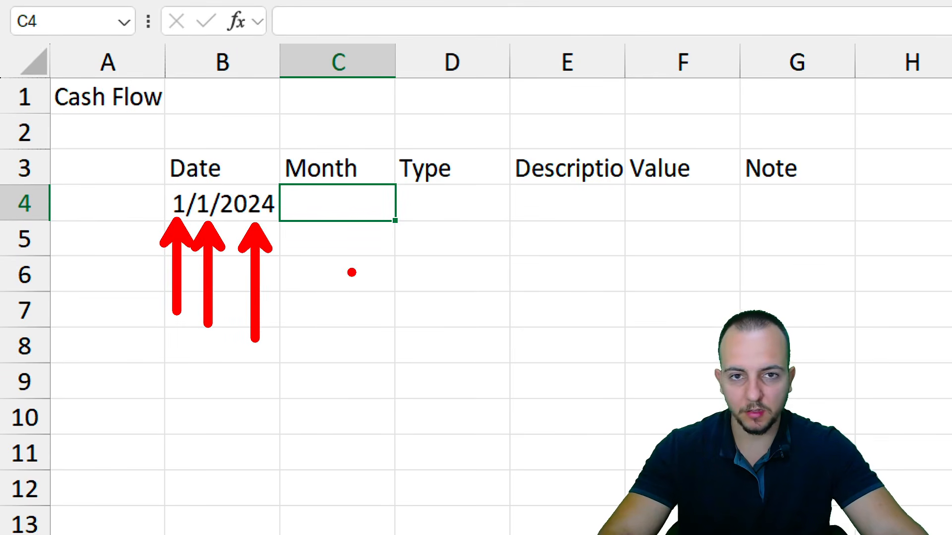
mouse_move(133, 355)
left_mouse_down()
mouse_move(168, 327)
mouse_move(174, 366)
mouse_move(195, 382)
left_mouse_up()
left_click(192, 339)
left_click_drag(190, 337, 191, 397)
left_click_drag(242, 372, 257, 395)
left_click_drag(270, 368, 243, 449)
key("ctrl+z")
key("ctrl+z")
key("ctrl+z")
key("ctrl+z")
key("ctrl+z")
key("ctrl+z")
key("ctrl+z")
key("ctrl+z")
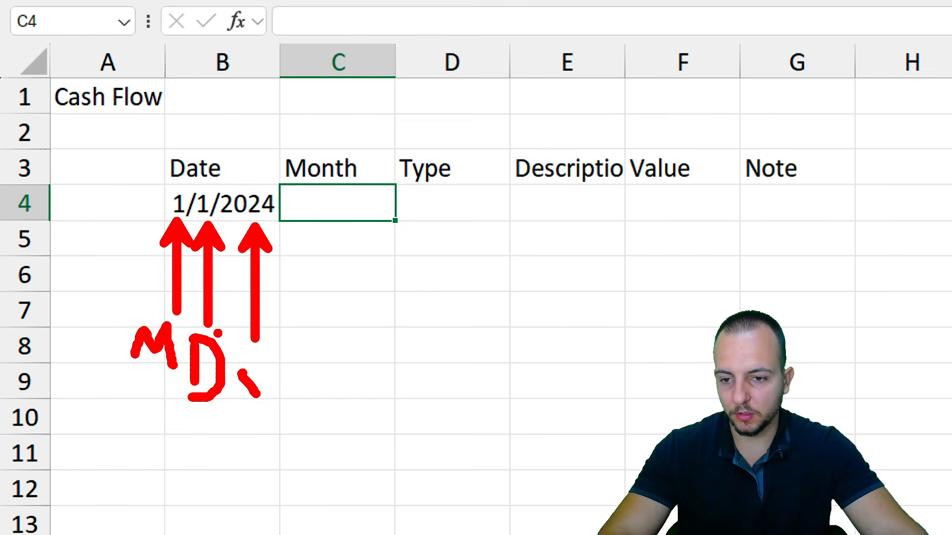
key("Escape")
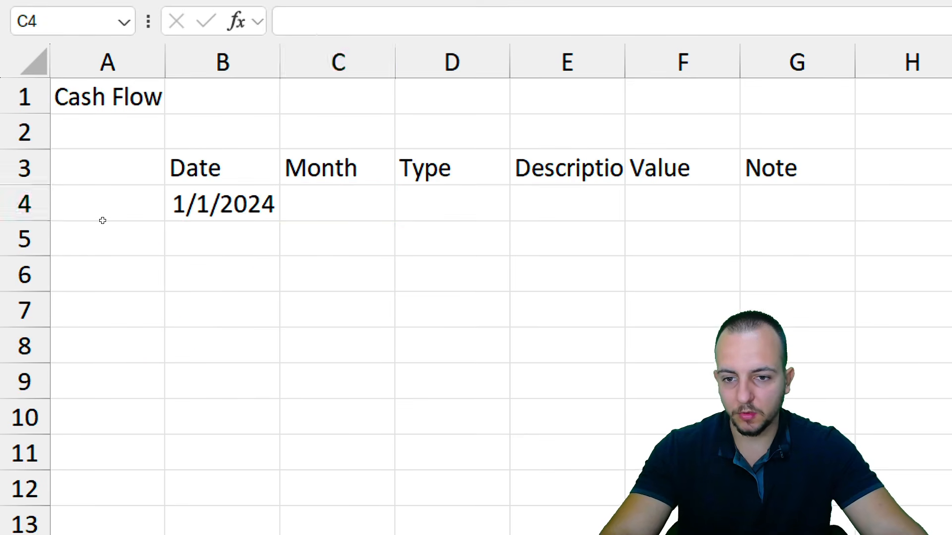
Enter the formula =TEXT(B4,"mmm") in C4 to derive the abbreviated month name from the date
type("=")
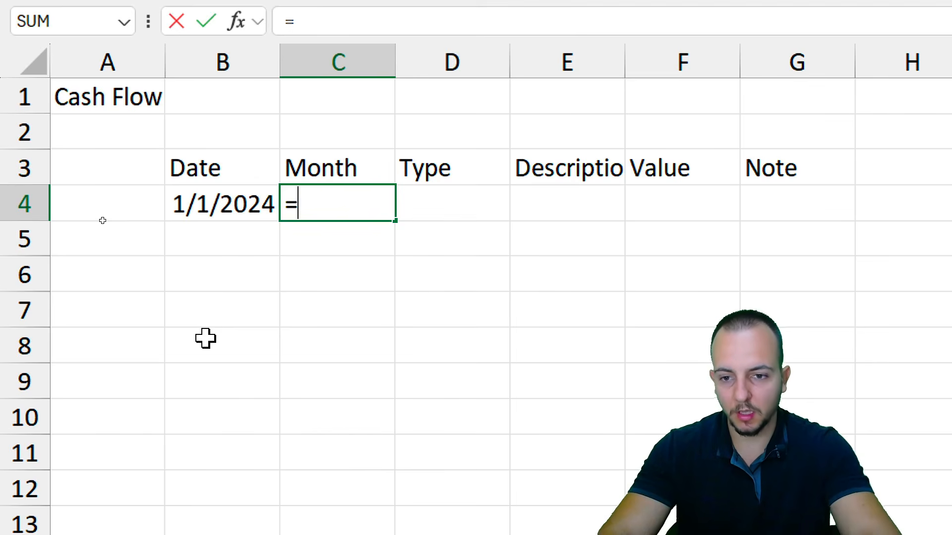
type("tex")
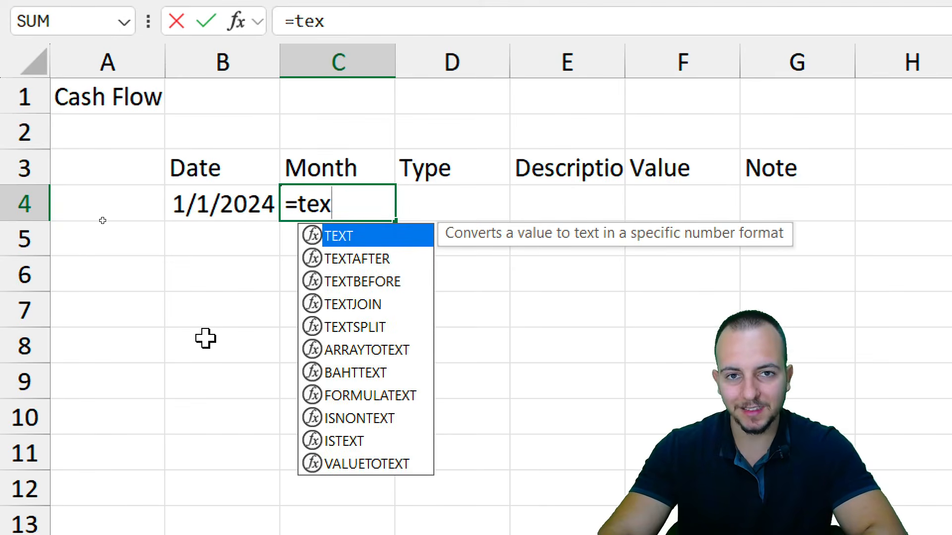
double_click(352, 241)
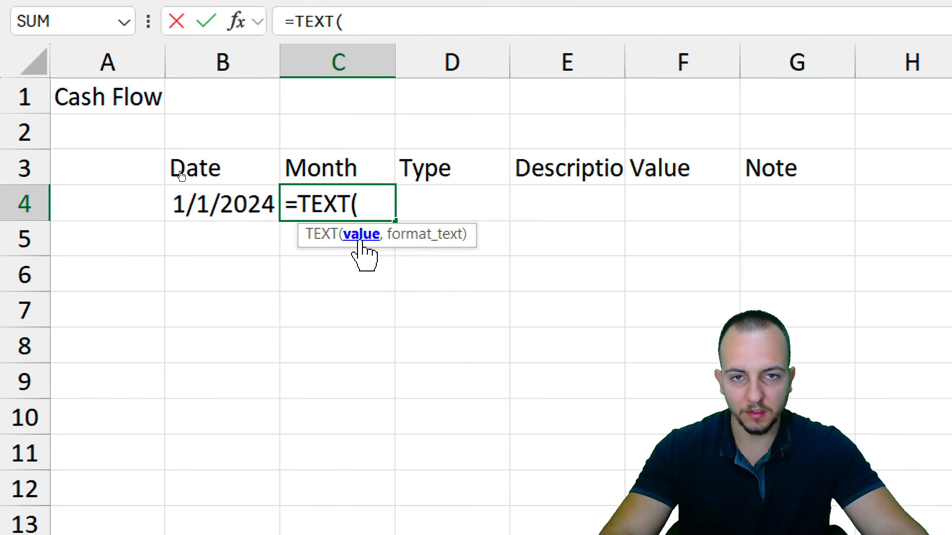
left_click(206, 202)
type(",")
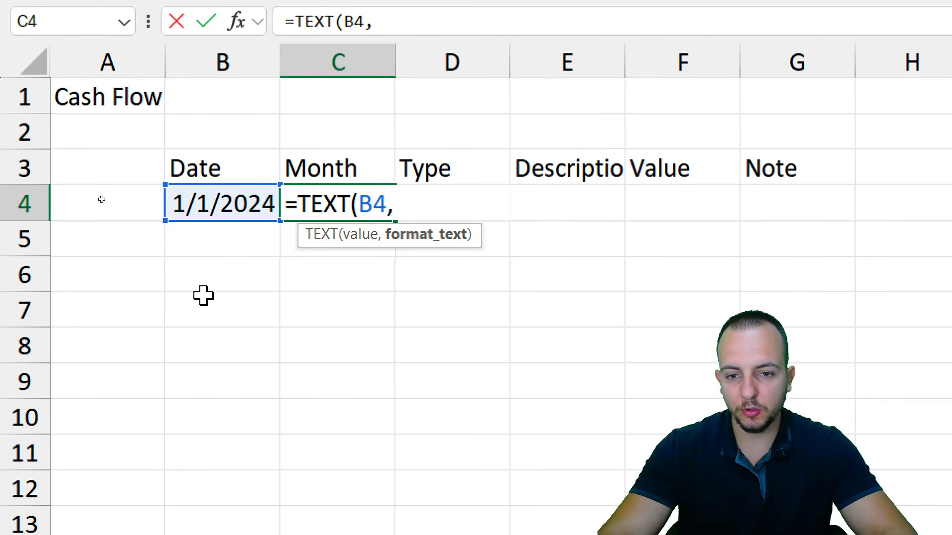
type("\"")
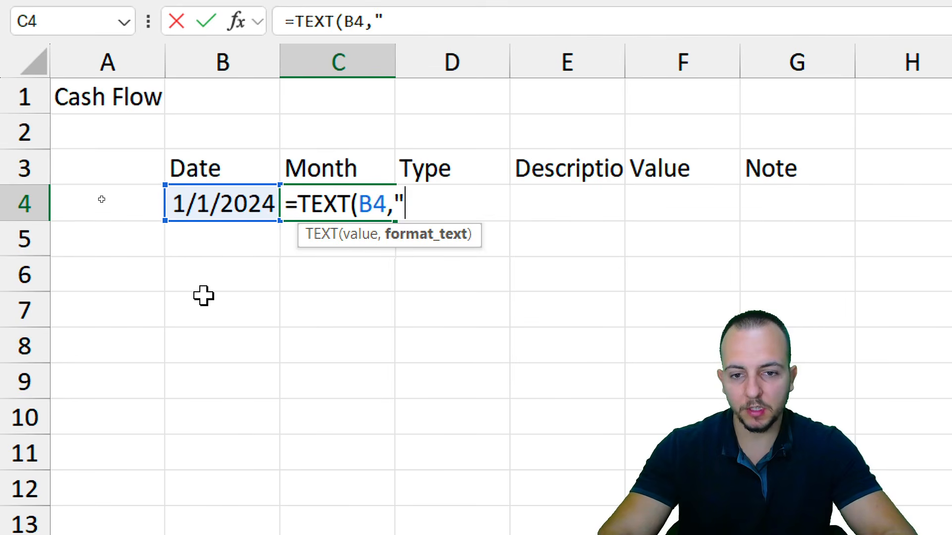
type("mmm")
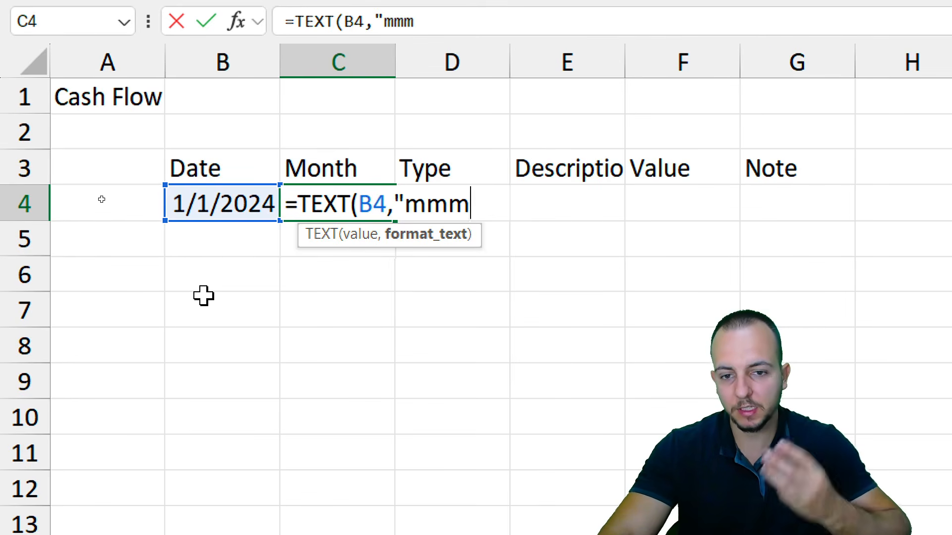
type("\"")
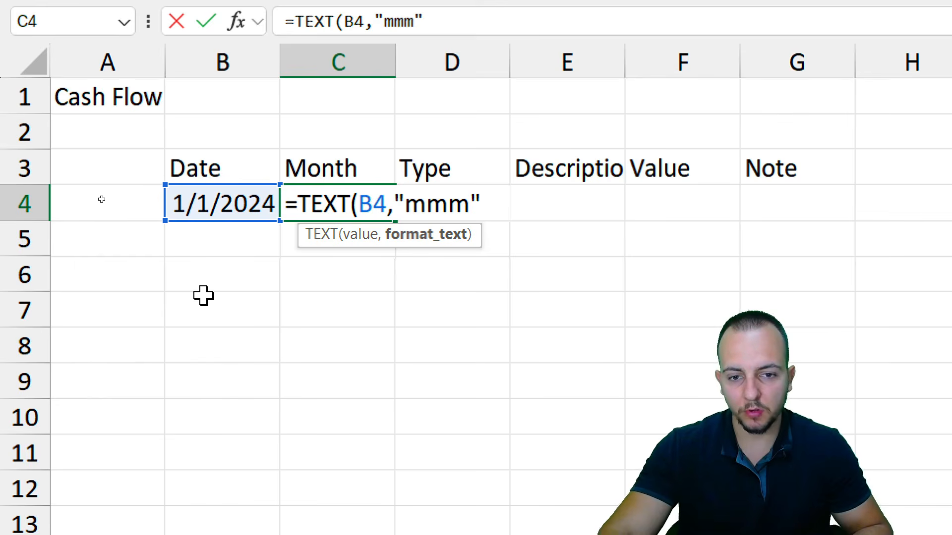
type(")")
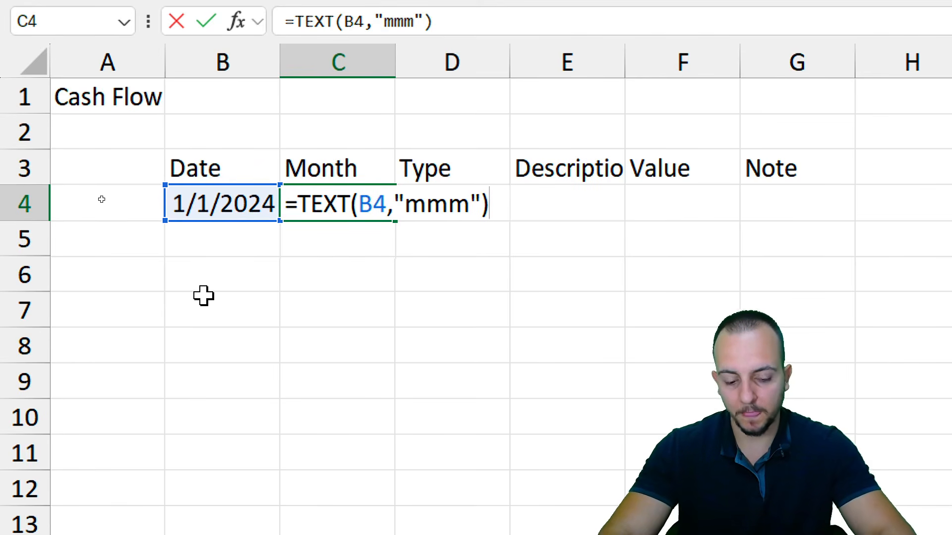
key("Return")
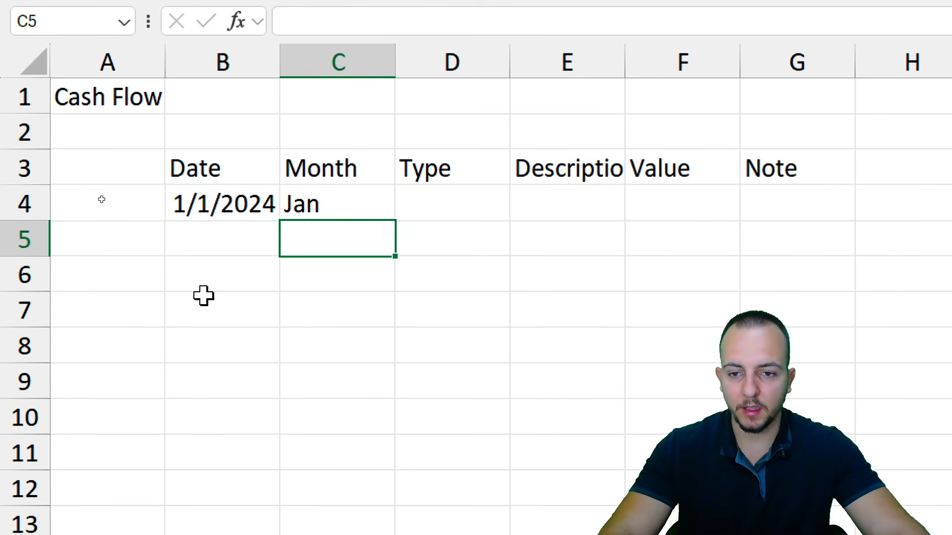
left_click(329, 207)
left_click(241, 204)
left_click(262, 179)
left_click_drag(261, 178, 256, 263)
left_click_drag(335, 179, 342, 282)
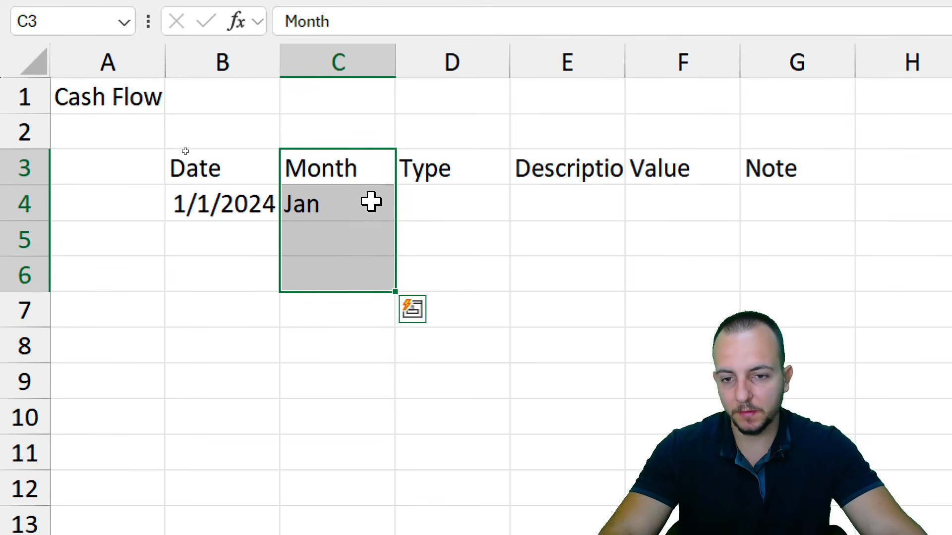
left_click(333, 199)
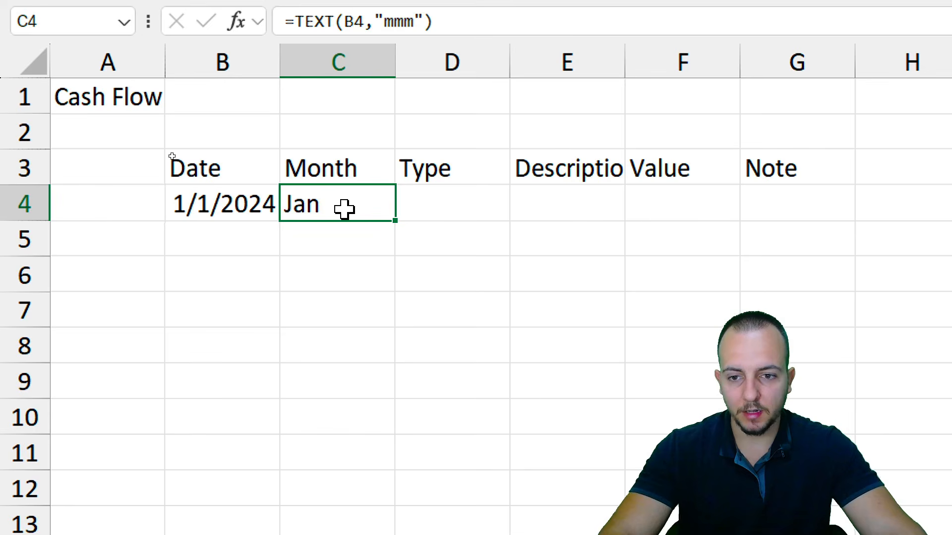
Test the month formula by setting the date in B4 to 03/02/2030, and undo that change
left_click(264, 211)
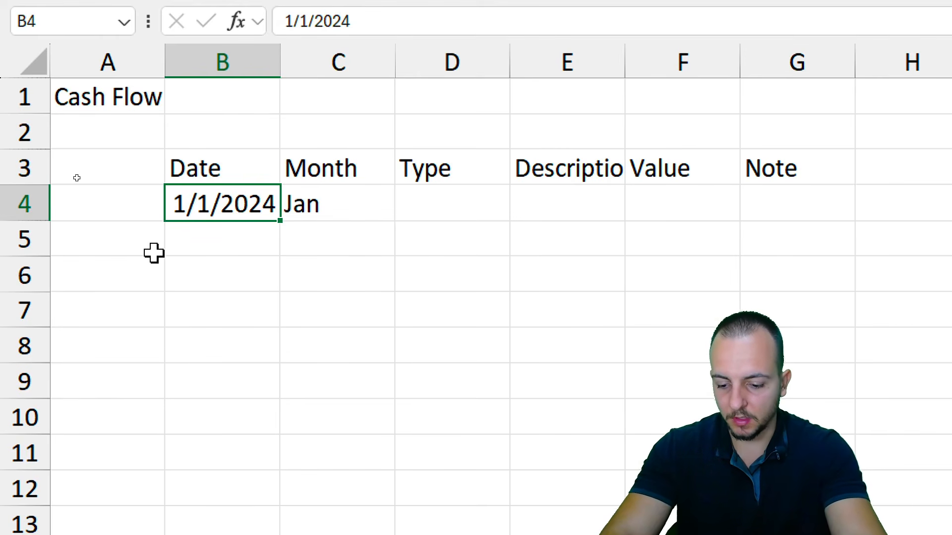
type("03/")
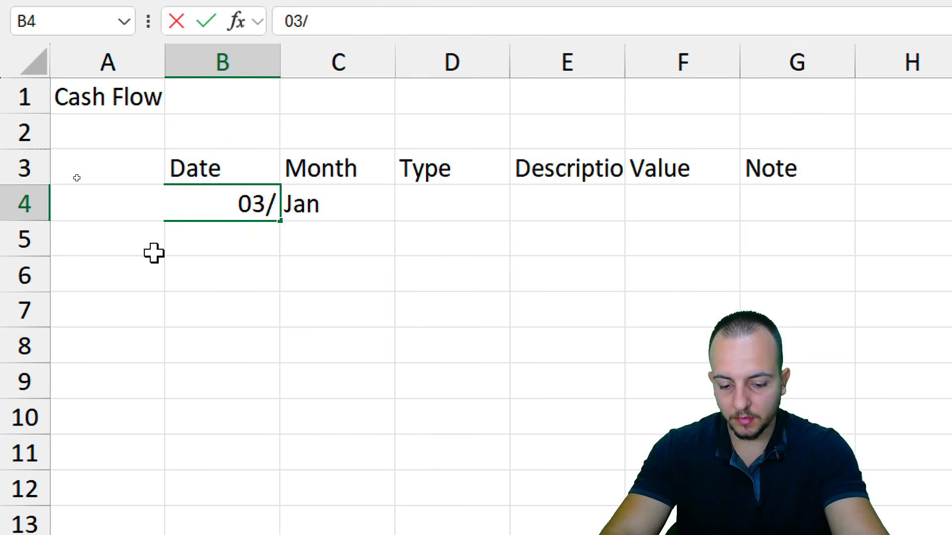
type("02/")
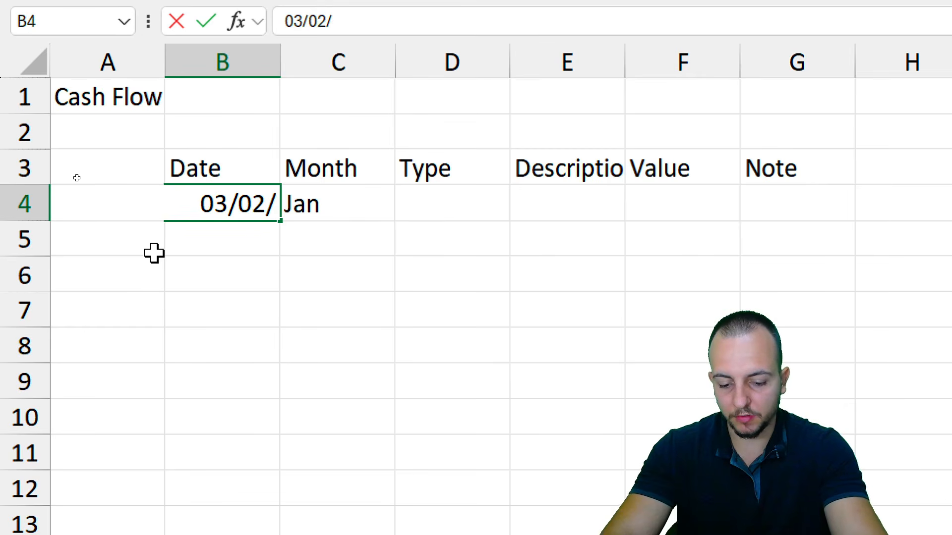
type("2030")
key("Return")
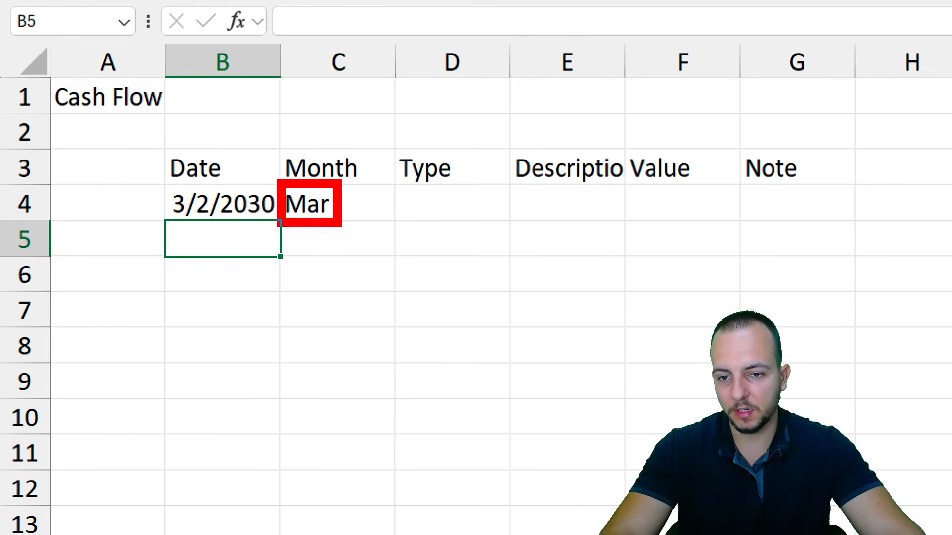
key("ctrl+z")
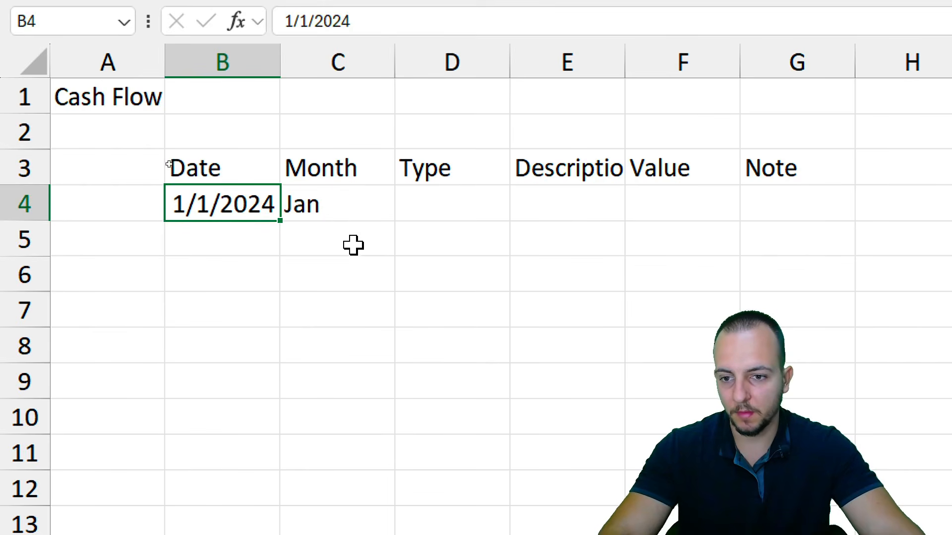
Try a manual Income entry in the Type cell D4, and clear the cell again
left_click_drag(448, 180, 449, 282)
left_click(477, 214)
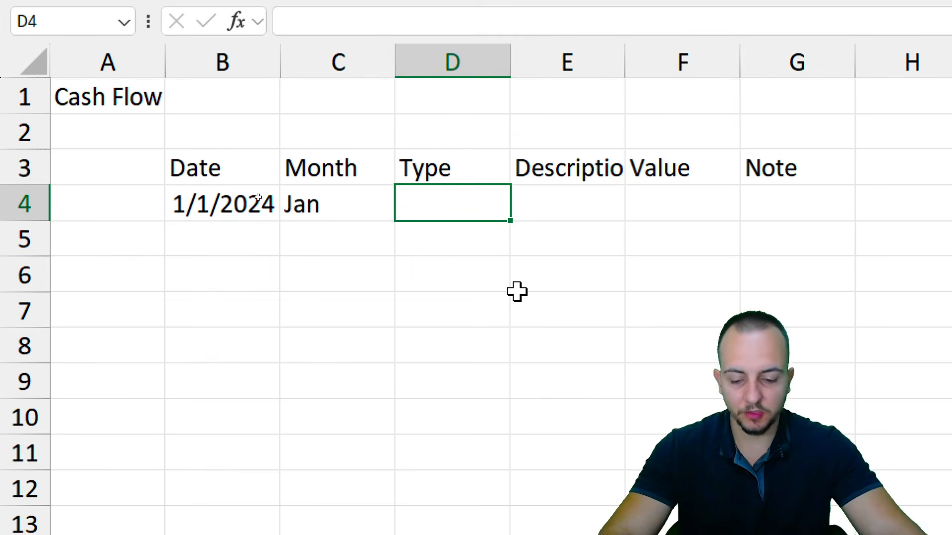
type("Income")
key("Return")
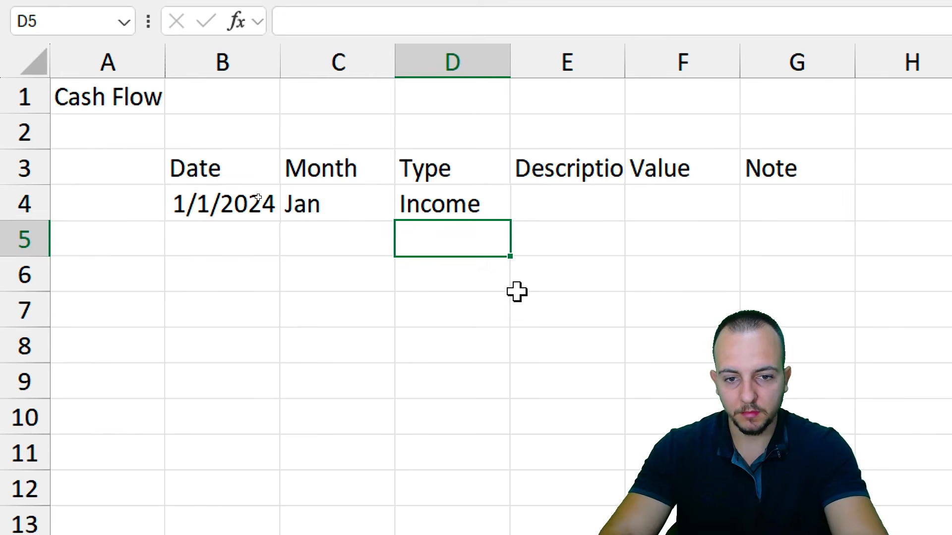
key("Up")
type("E")
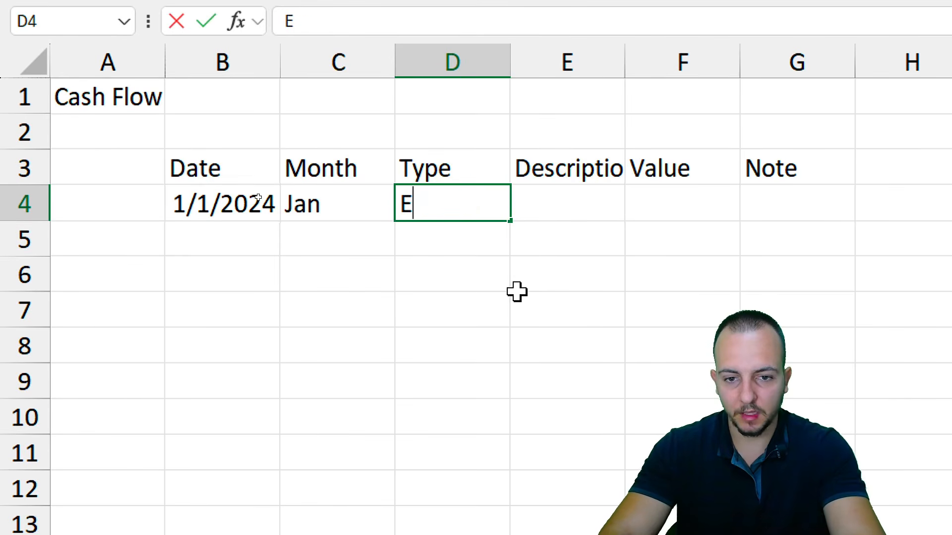
type("xpe")
key("Escape")
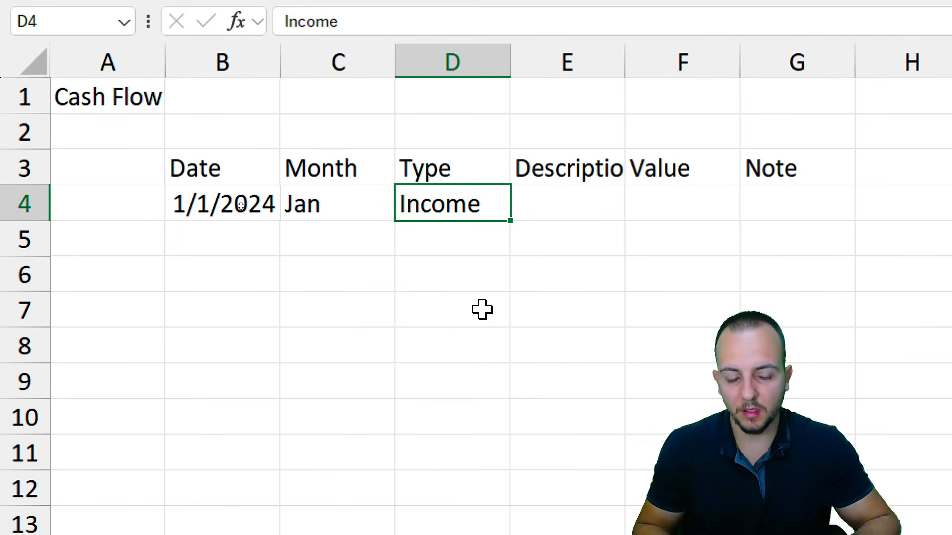
key("Delete")
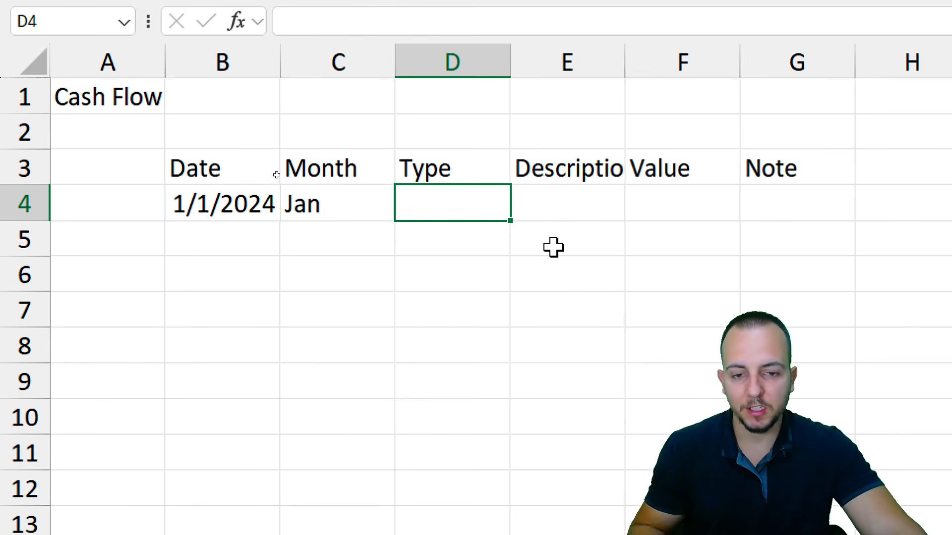
key("ctrl+2")
left_click_drag(491, 209, 533, 238)
mouse_move(445, 238)
left_mouse_down()
mouse_move(508, 261)
mouse_move(582, 372)
left_mouse_up()
left_click_drag(465, 282, 559, 283)
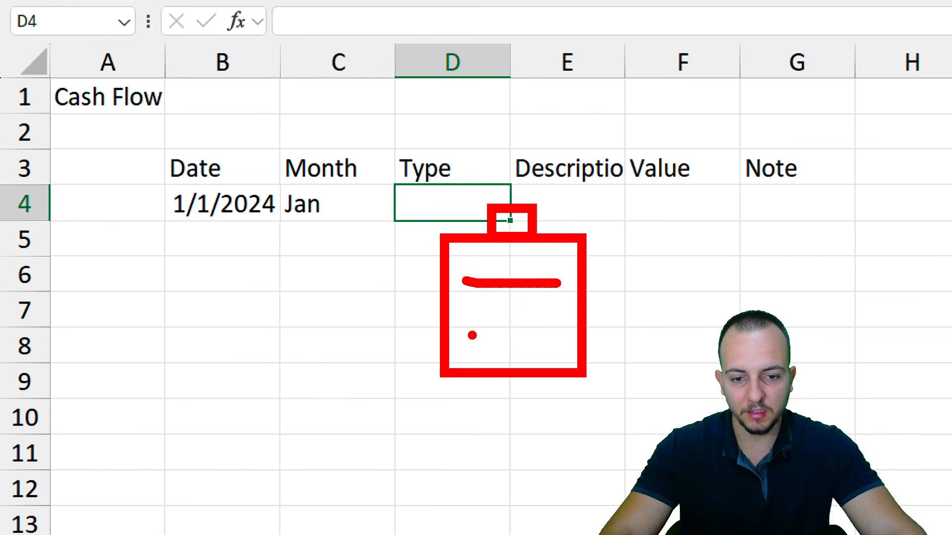
left_click_drag(470, 336, 548, 336)
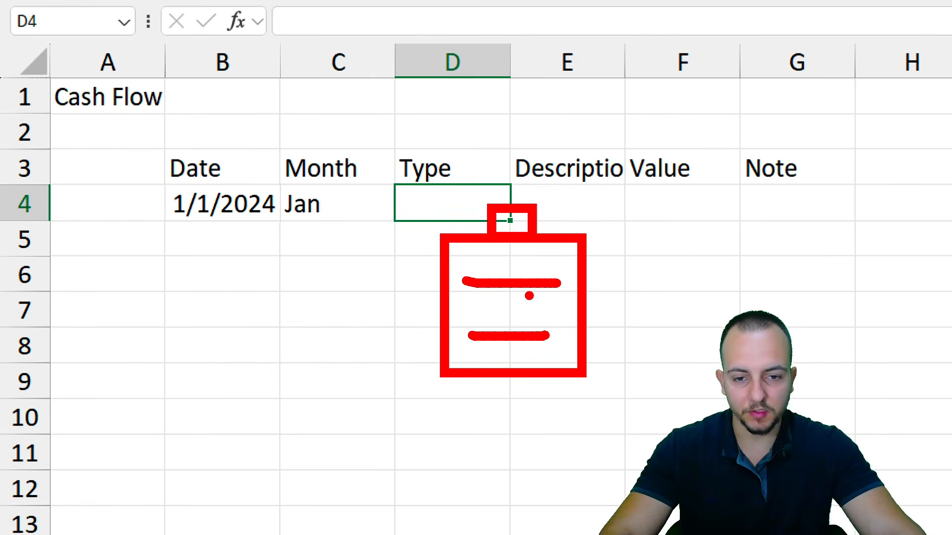
key("Escape")
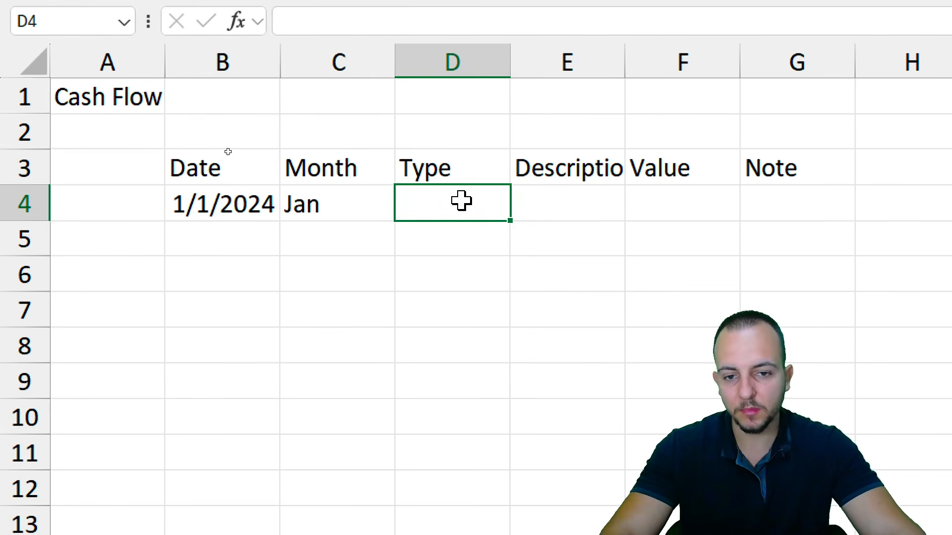
mouse_move(246, 81)
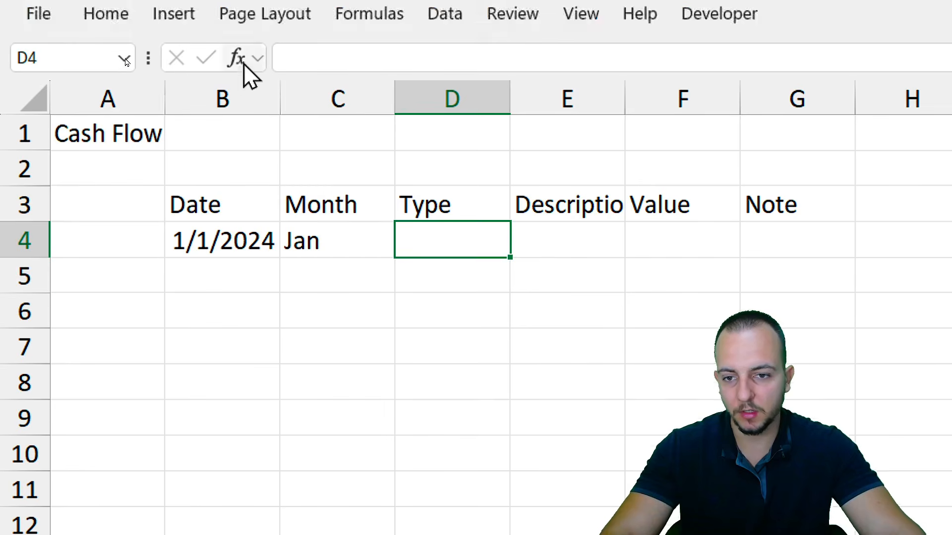
Start a data validation rule on the Type cell D4 that allows only values from a list
left_click(446, 79)
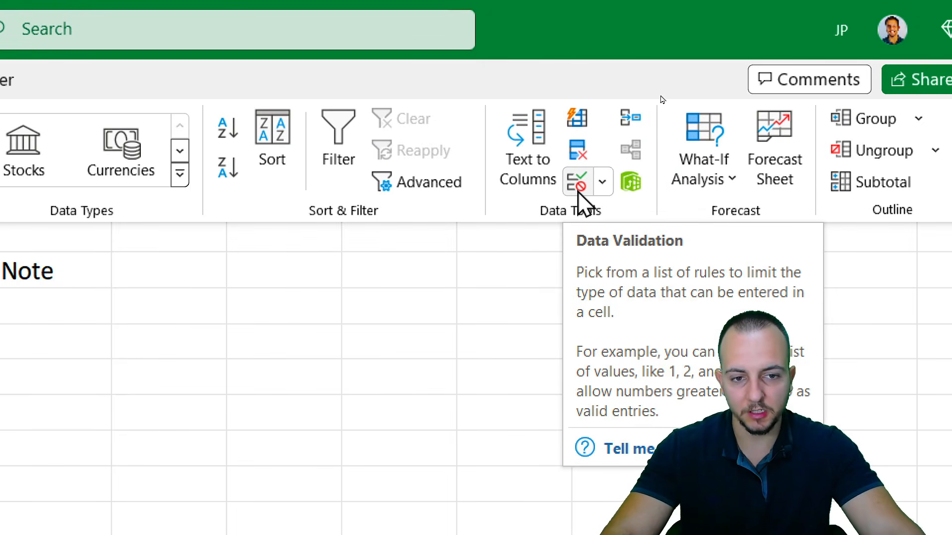
left_click(577, 191)
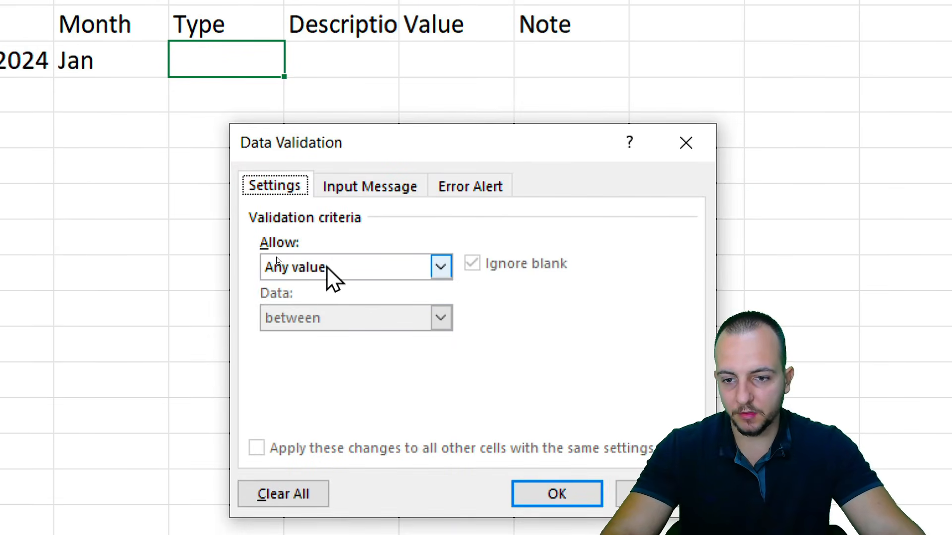
left_click(345, 266)
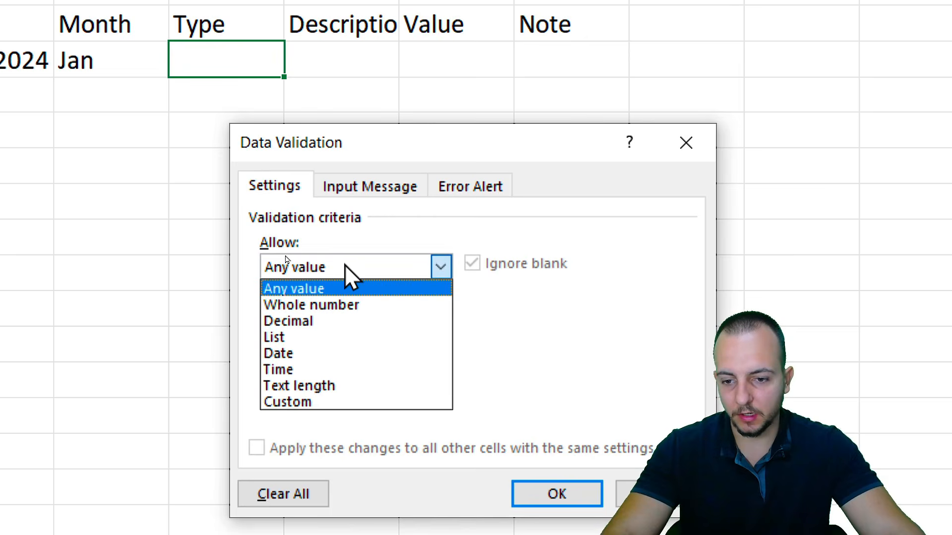
left_click(316, 338)
left_click(291, 367)
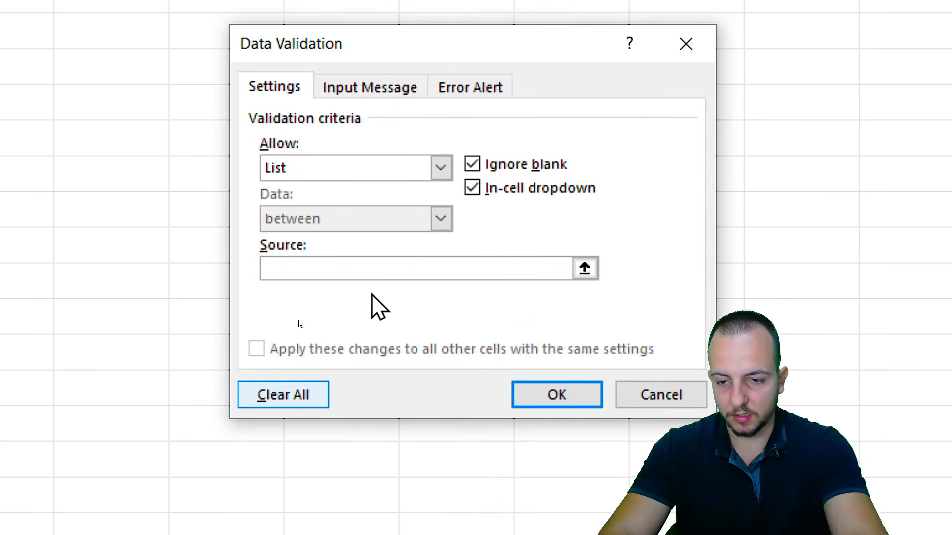
Set the validation list source to Income,Expense and apply the rule to D4
type("Income")
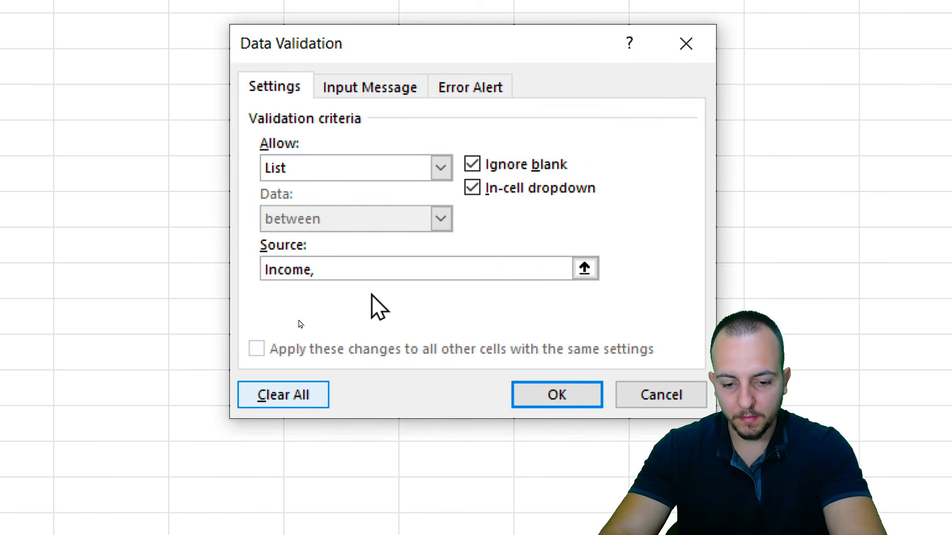
type(",Expense")
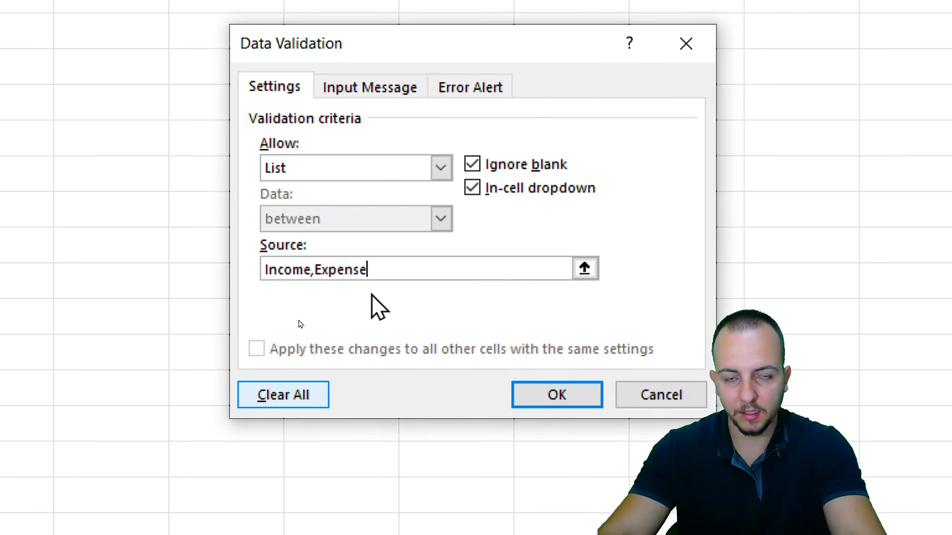
type(",")
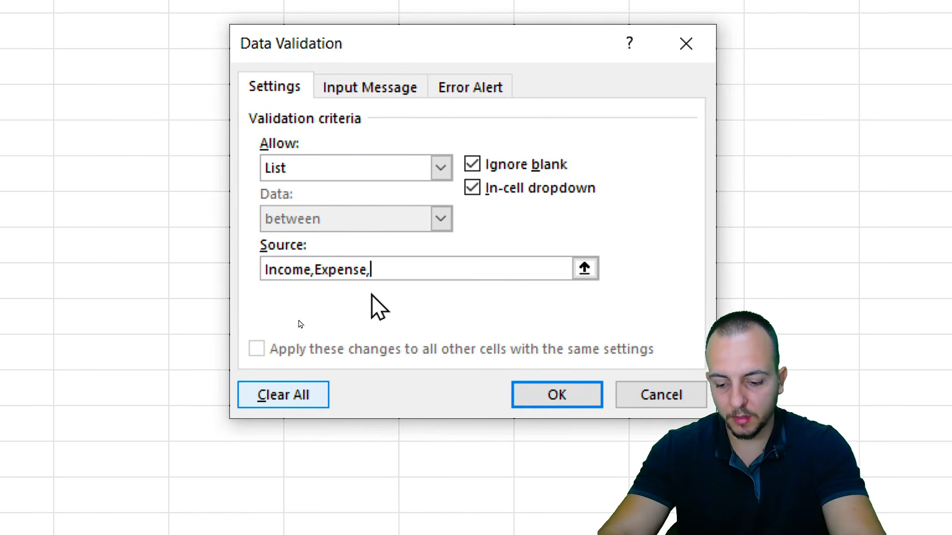
type("c,d")
key("BackSpace")
key("BackSpace")
key("BackSpace")
key("BackSpace")
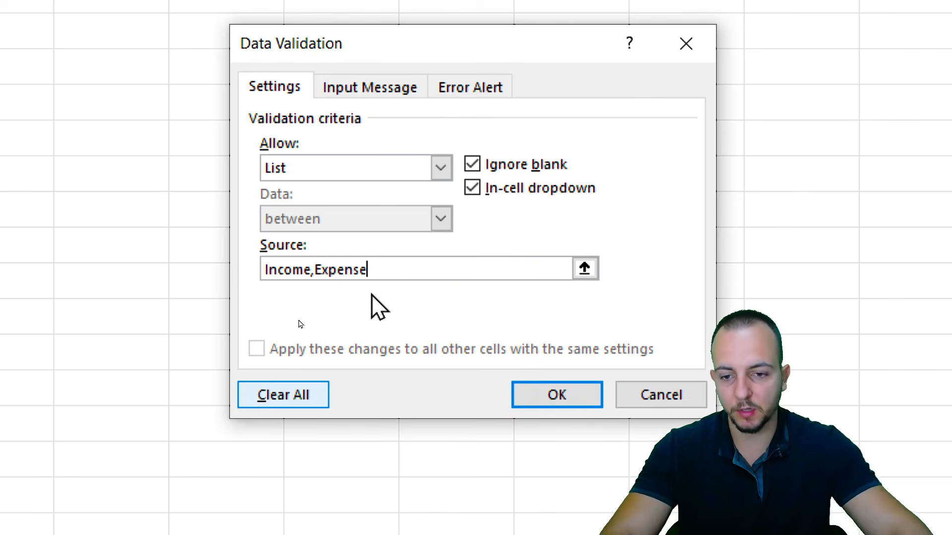
left_click(554, 395)
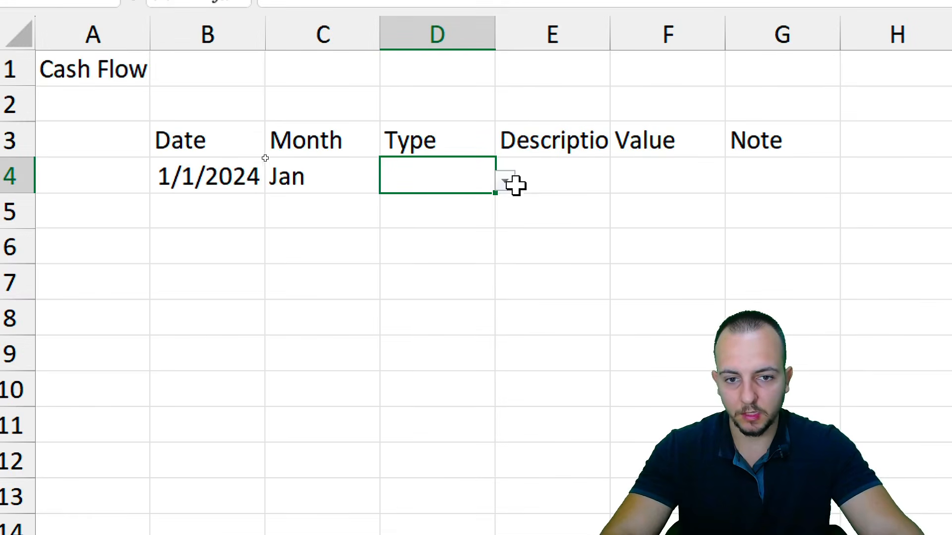
Test the Type dropdown in D4 by choosing Income, Expense and finally Income again
left_click(506, 182)
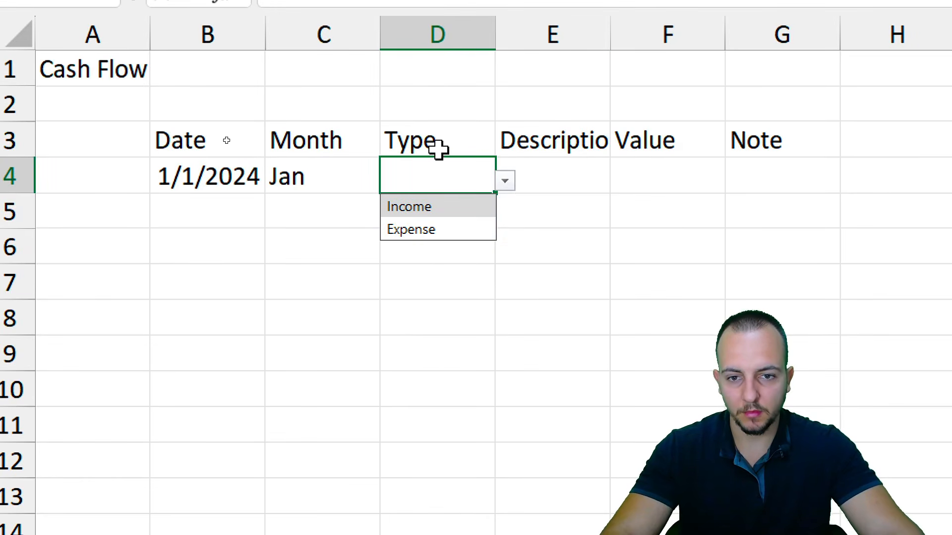
left_click(461, 206)
left_click(506, 183)
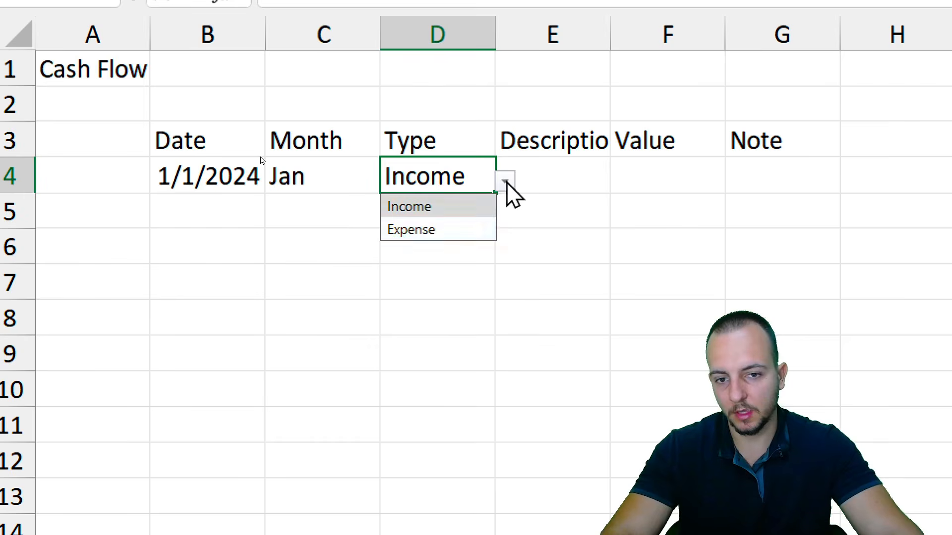
left_click(421, 228)
left_click(504, 182)
left_click(471, 206)
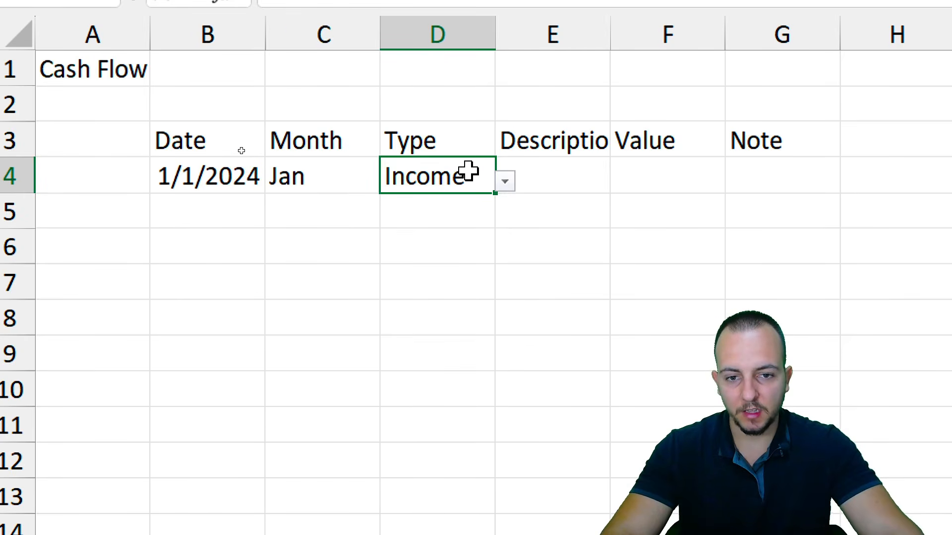
Switch the Type in D4 to Expense and select the Description cell E4
left_click(604, 39)
left_click_drag(479, 66, 479, 70)
left_click(437, 208)
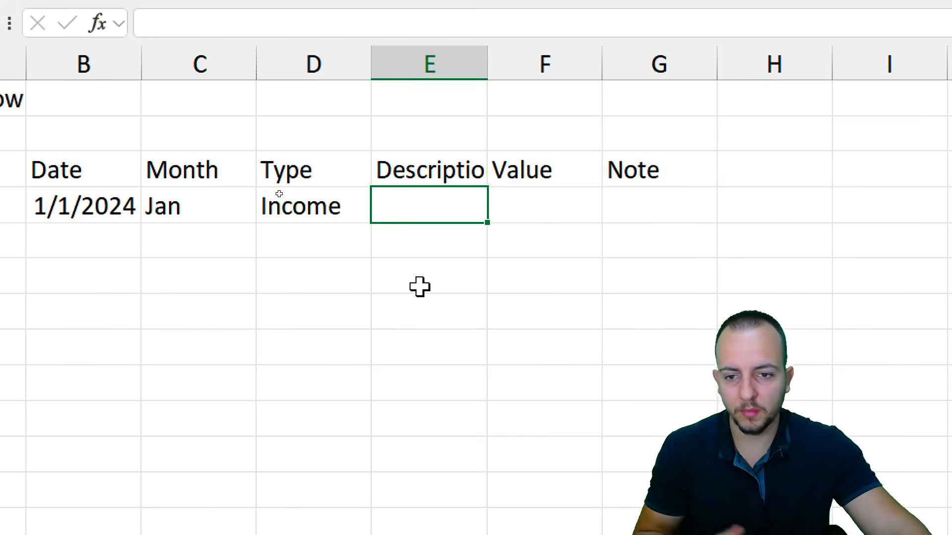
left_click(328, 205)
left_click(382, 212)
left_click(311, 259)
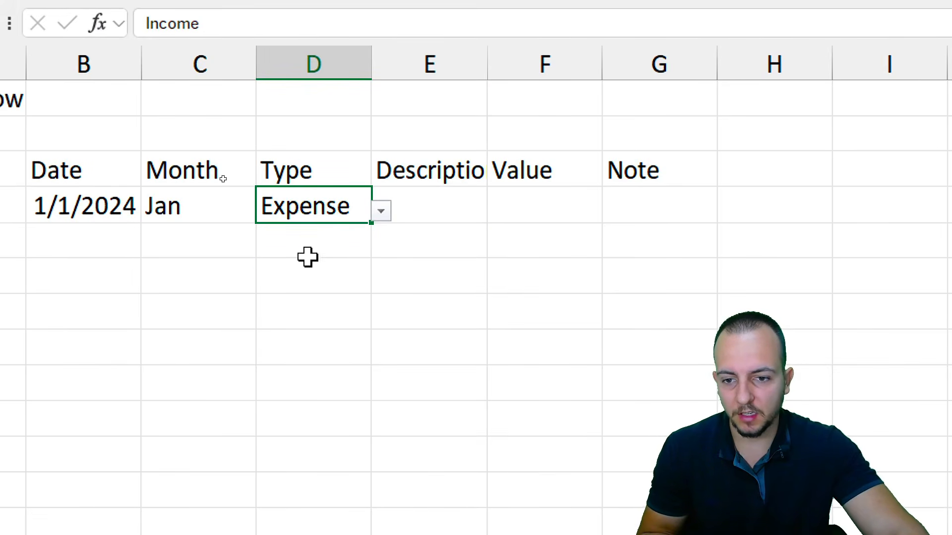
left_click(436, 206)
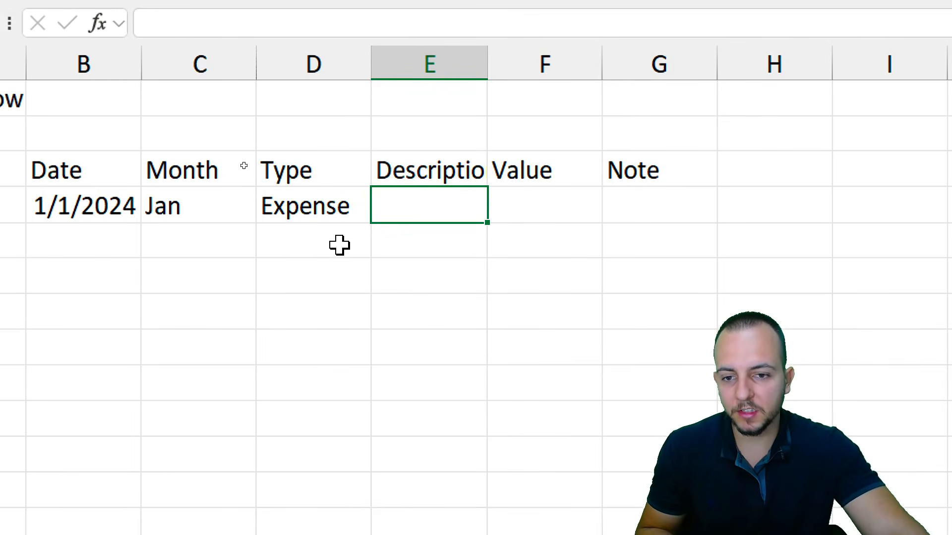
Set the Type in D4 back to Income and return to the Description cell E4
left_click(347, 210)
left_click(381, 211)
left_click(328, 238)
left_click(438, 210)
left_click_drag(459, 180, 442, 228)
left_click(441, 215)
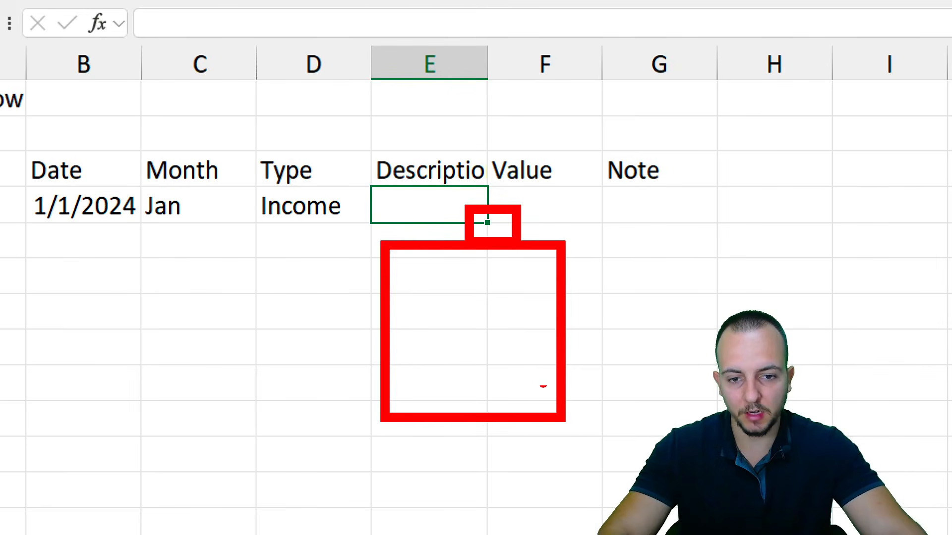
left_click_drag(421, 286, 481, 275)
left_click_drag(412, 315, 477, 311)
left_click_drag(418, 371, 494, 370)
left_click_drag(425, 398, 486, 390)
mouse_move(380, 330)
left_mouse_down()
mouse_move(287, 263)
mouse_move(320, 265)
left_mouse_up()
key("Escape")
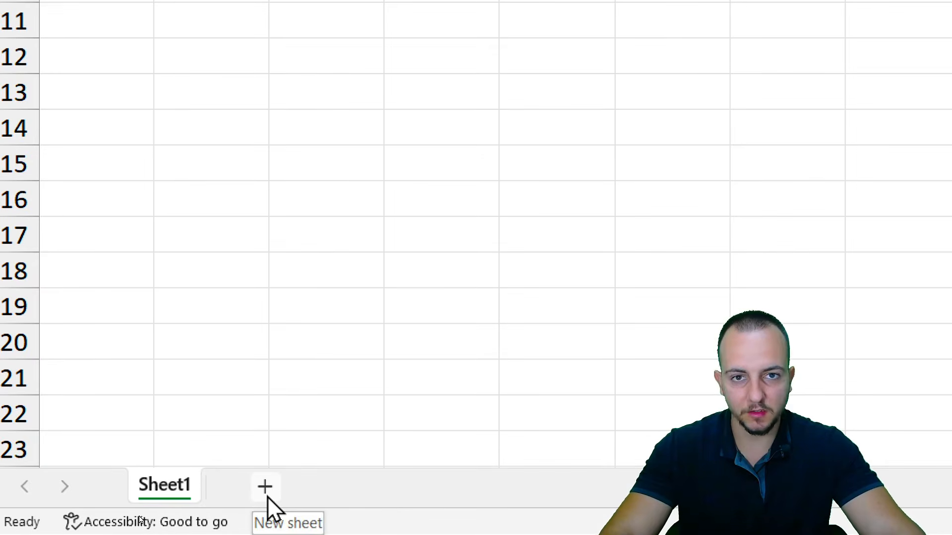
Add a second worksheet and rename the first sheet to Cash Flow
left_click(267, 497)
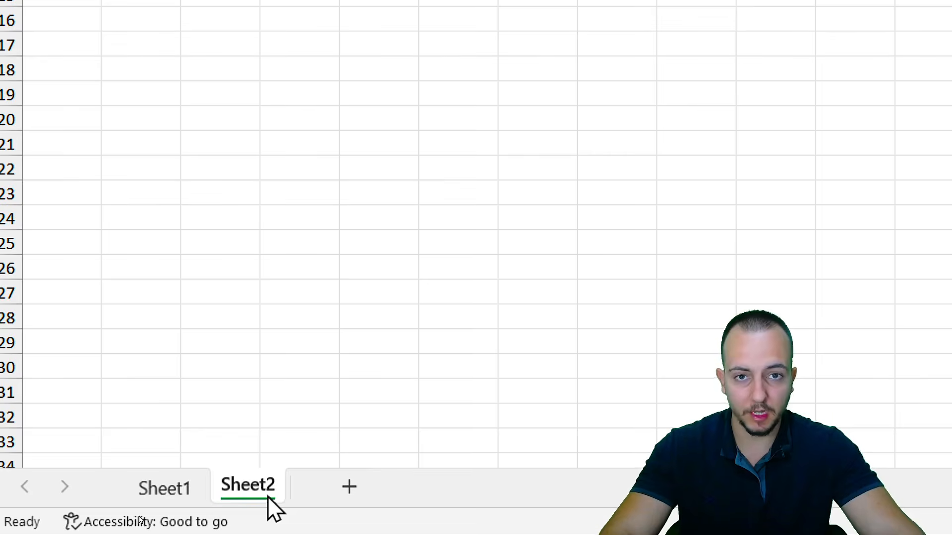
left_click(181, 496)
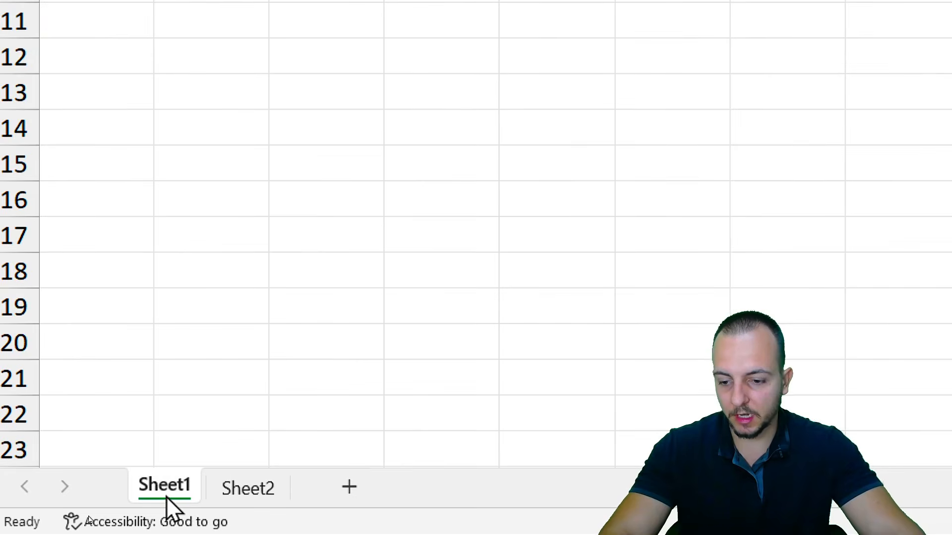
right_click(167, 498)
left_click(271, 182)
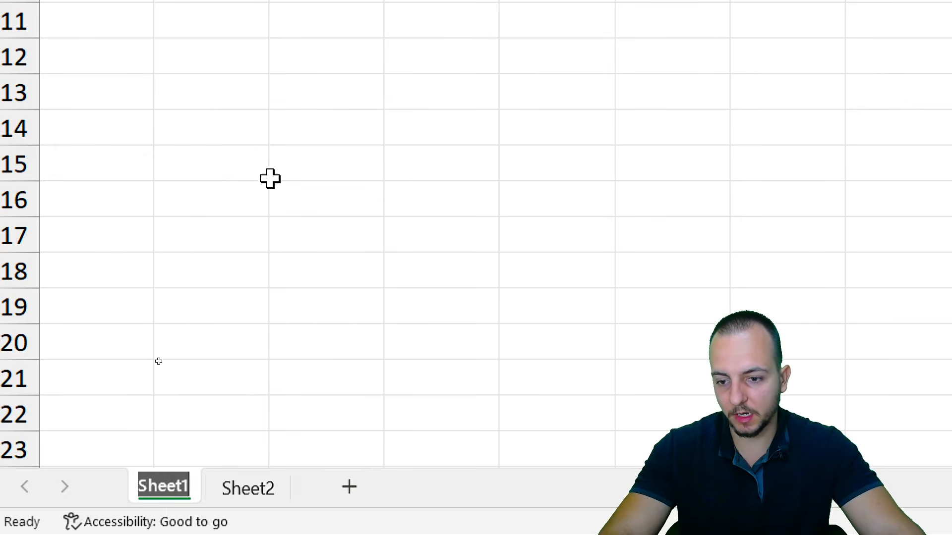
type("Cash Flow")
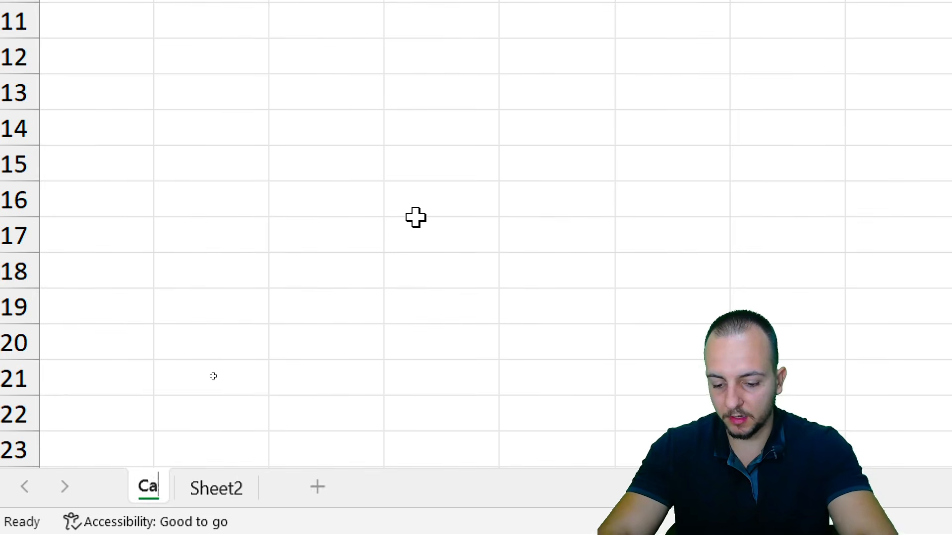
key("Return")
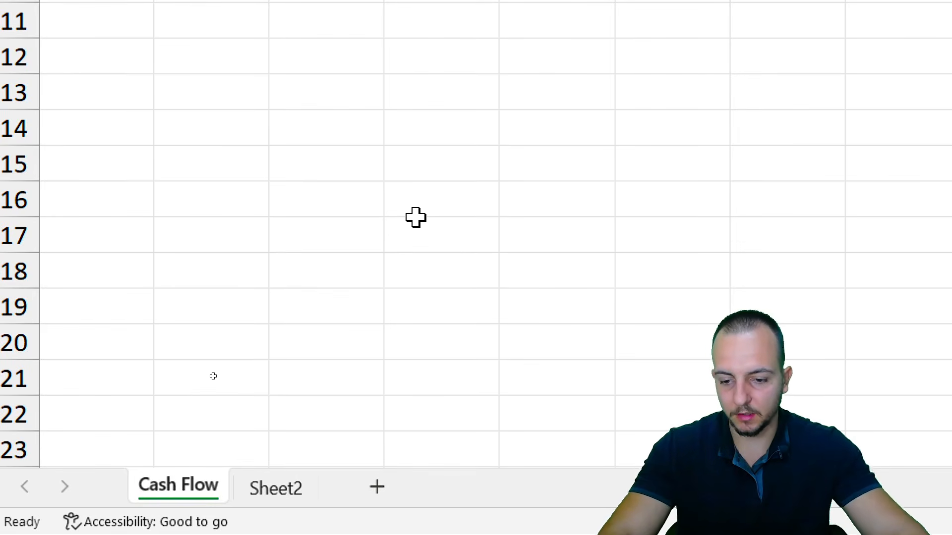
Rename the new Sheet2 worksheet to Lists
left_click(280, 491)
right_click(298, 496)
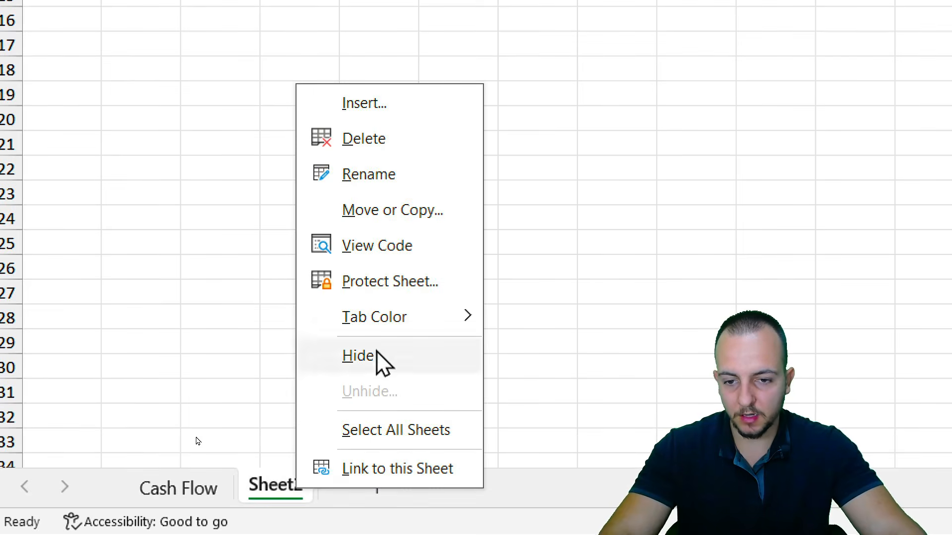
left_click(407, 186)
type("Lists")
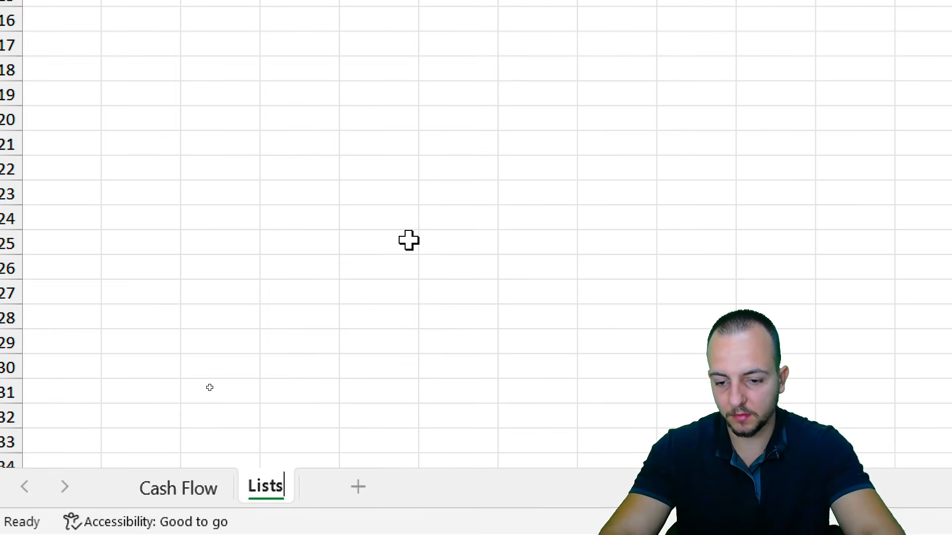
key("Return")
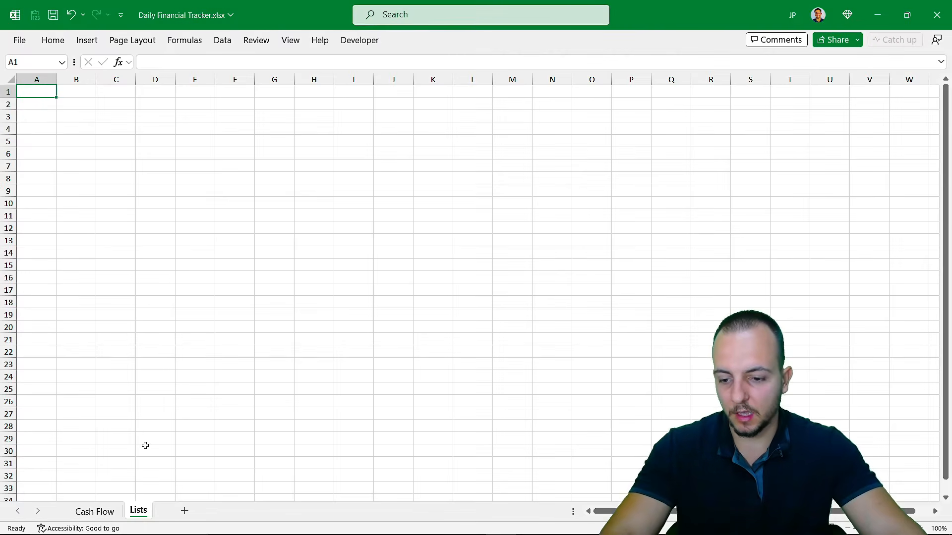
Enter the title Lists in A1 and the column headings Income in B3 and Expense in D3 on the Lists sheet
scroll(175, 368, "up", 1, "ctrl")
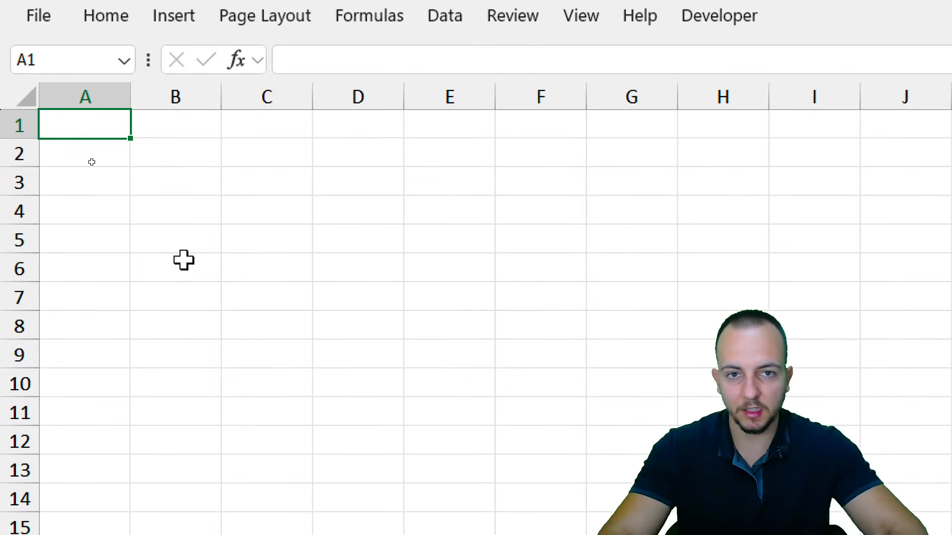
type("Lists")
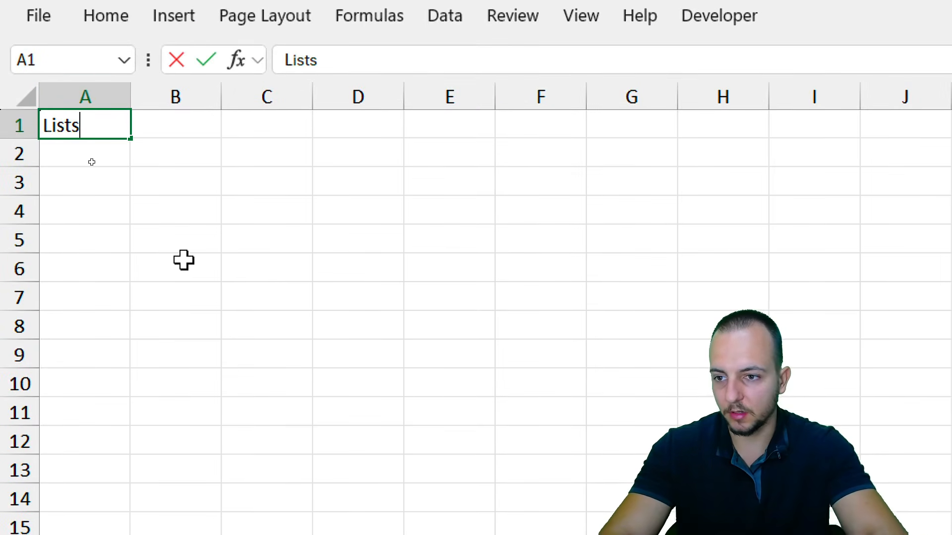
left_click(172, 180)
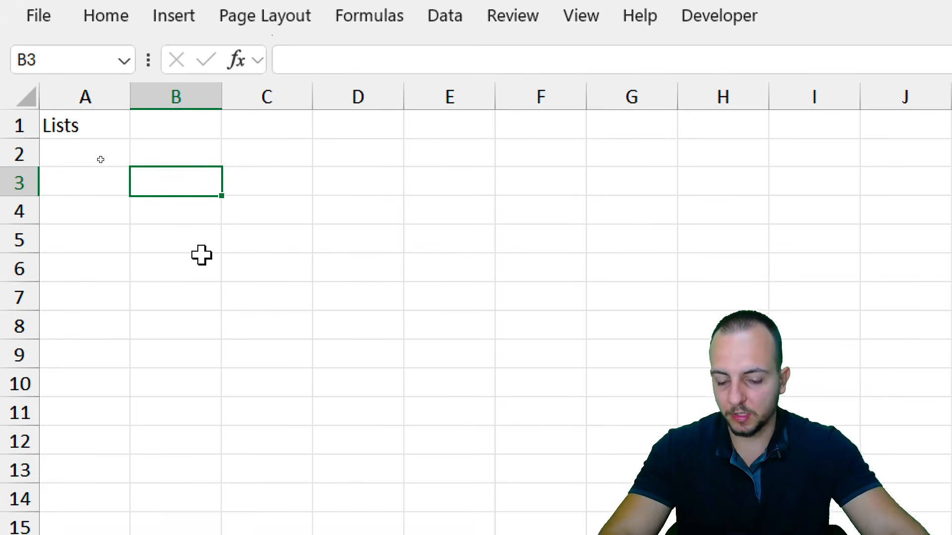
type("Incomes")
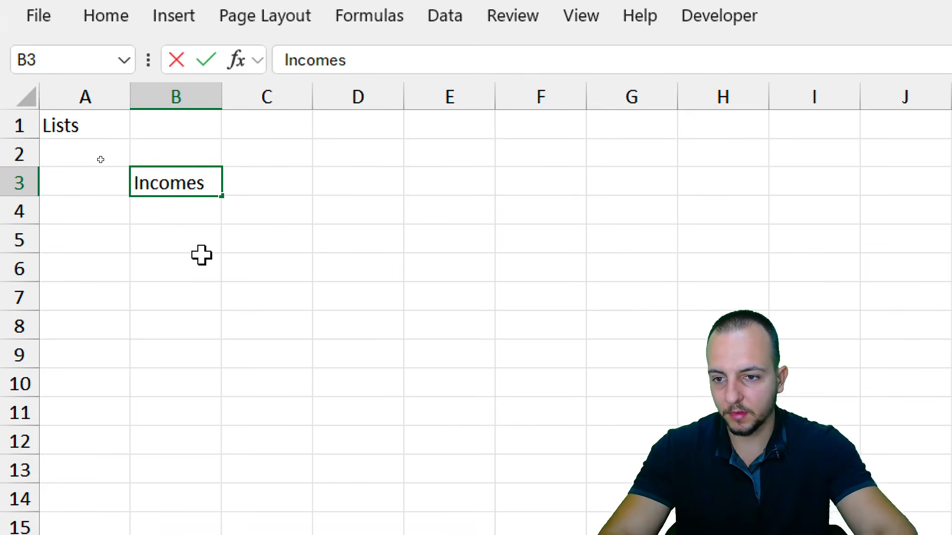
key("BackSpace")
left_click(362, 176)
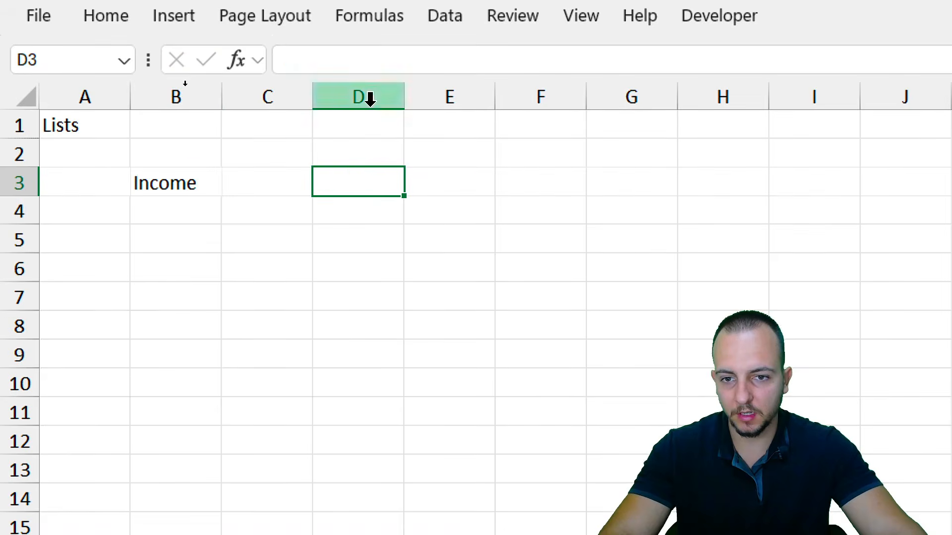
type("Ex")
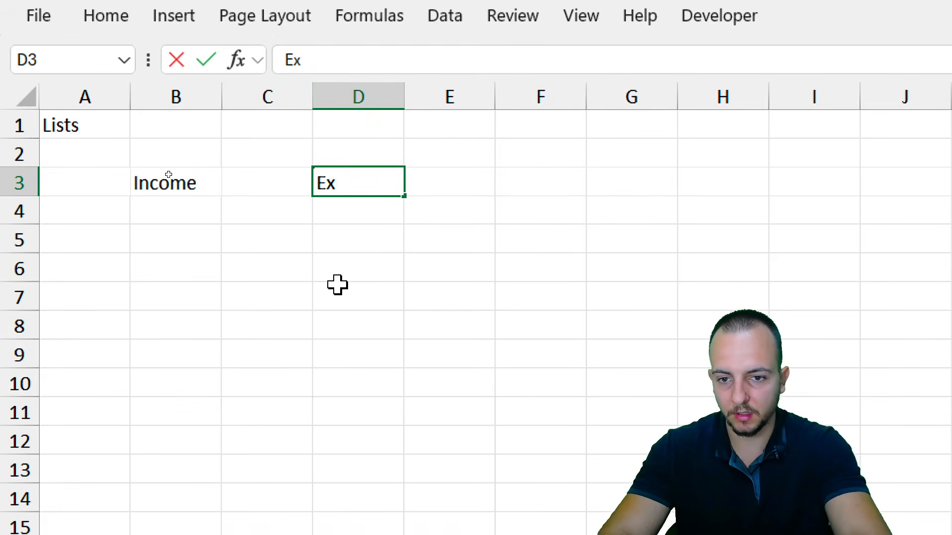
type("pense")
key("Return")
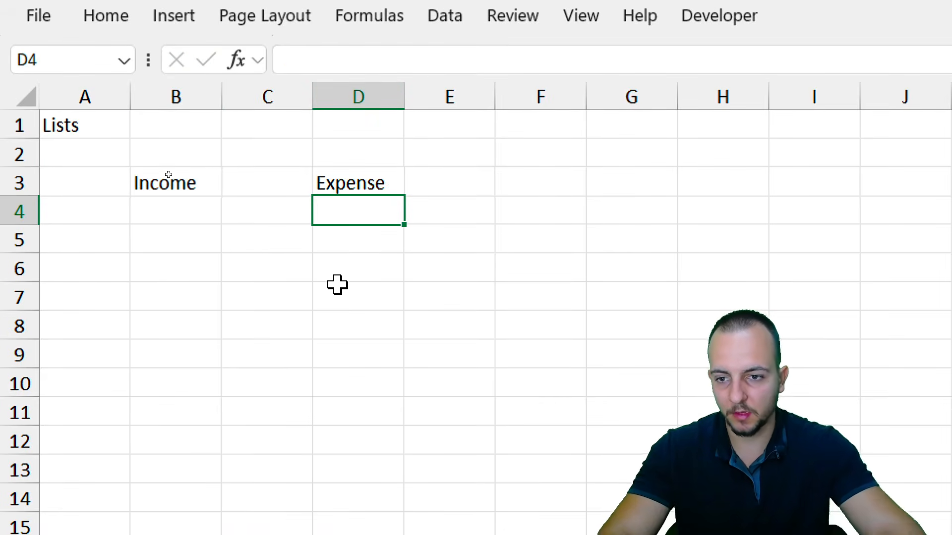
left_click(177, 212)
left_click_drag(178, 212, 183, 334)
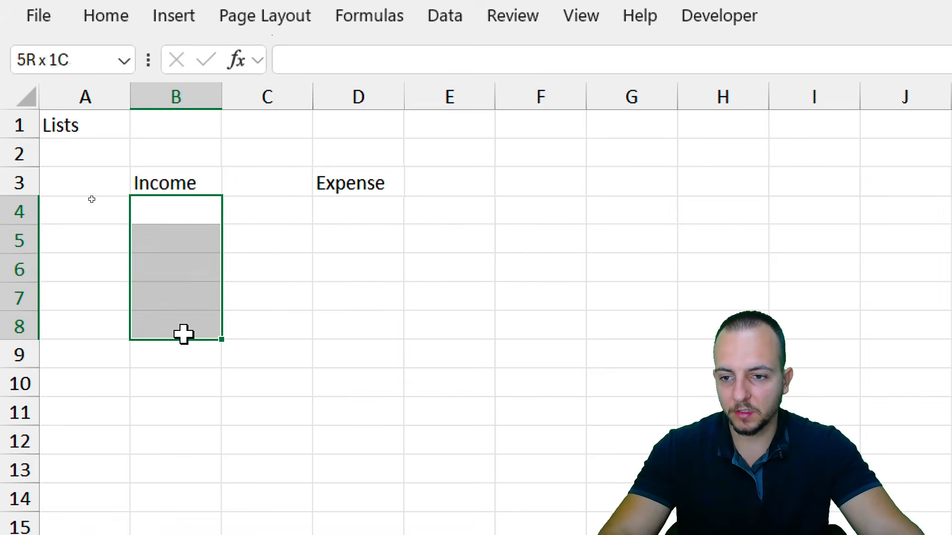
left_click_drag(365, 209, 347, 388)
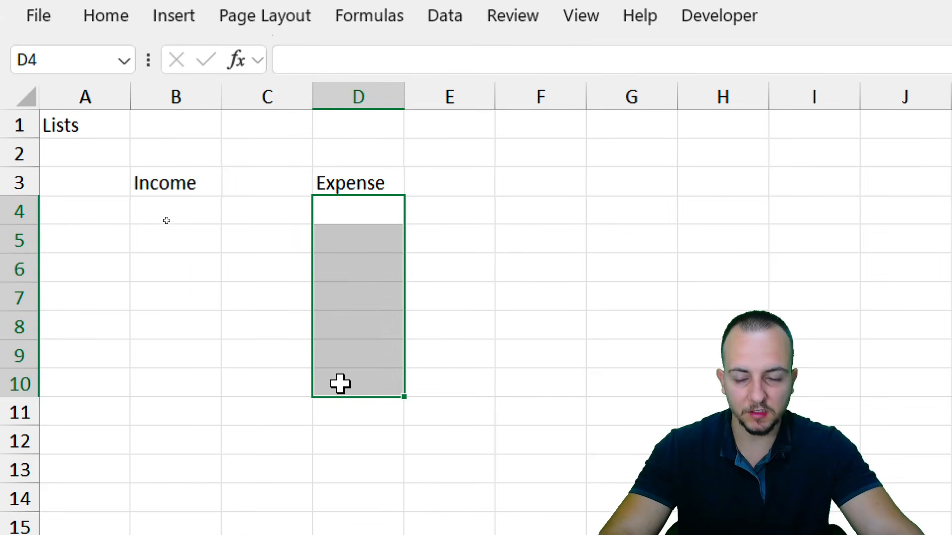
Enter the income categories Salary, Side Hustle and Other in B4:B6 under the Income heading
left_click(179, 212)
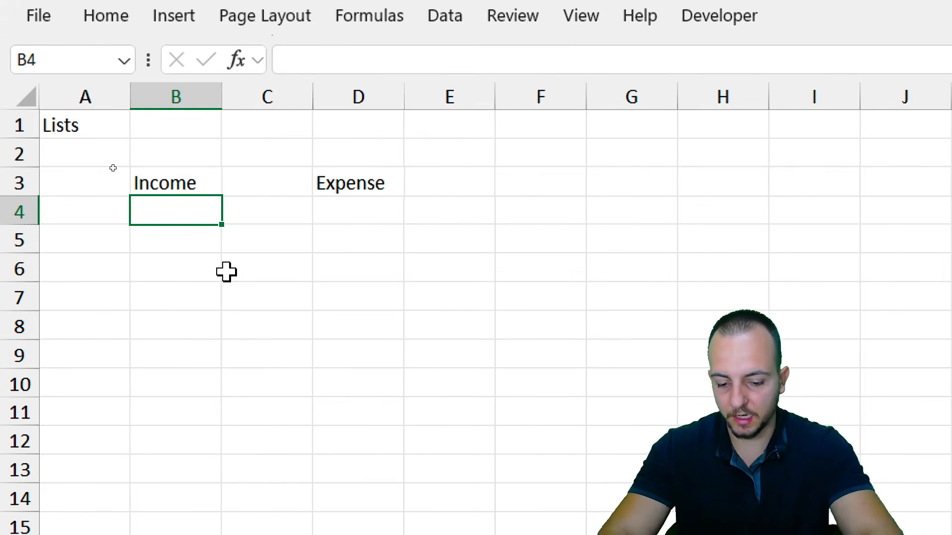
type("Salary")
key("Return")
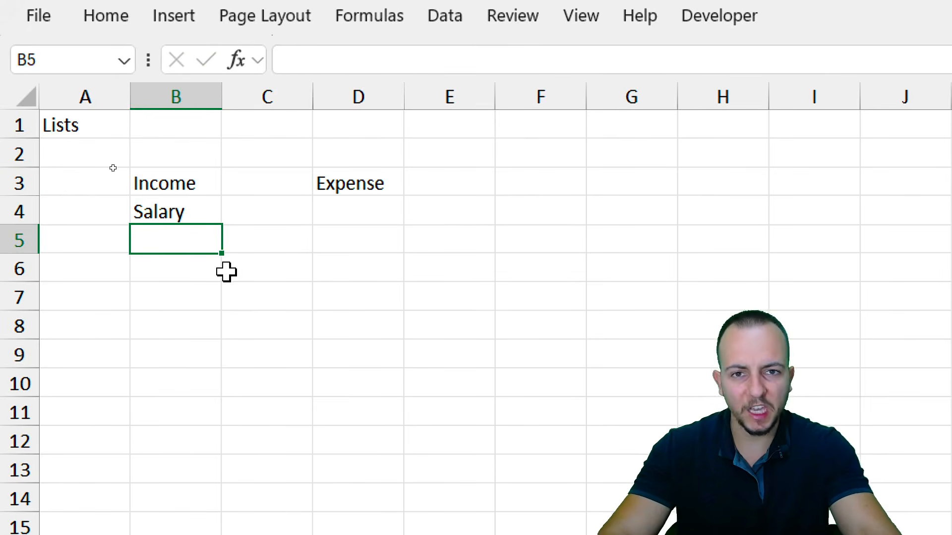
type("Side Hustle")
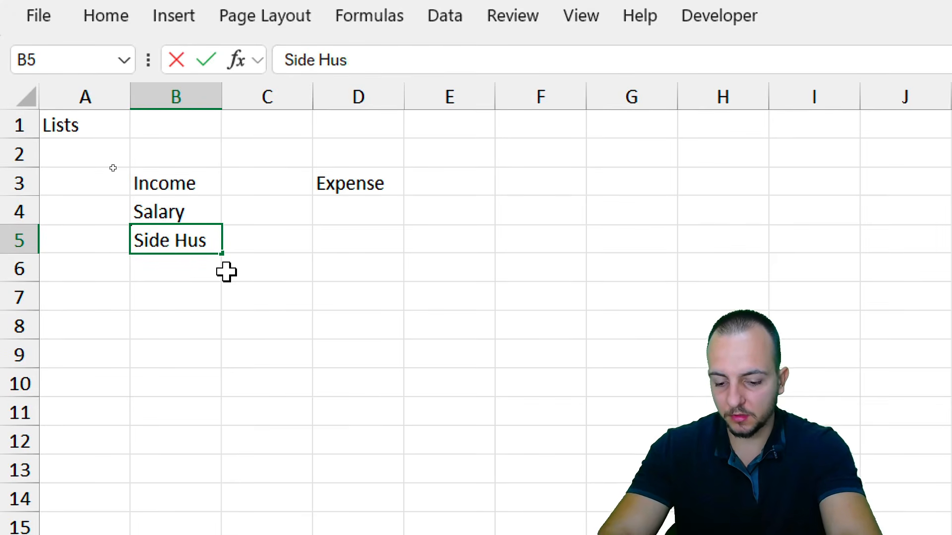
key("Return")
type("Other")
key("Return")
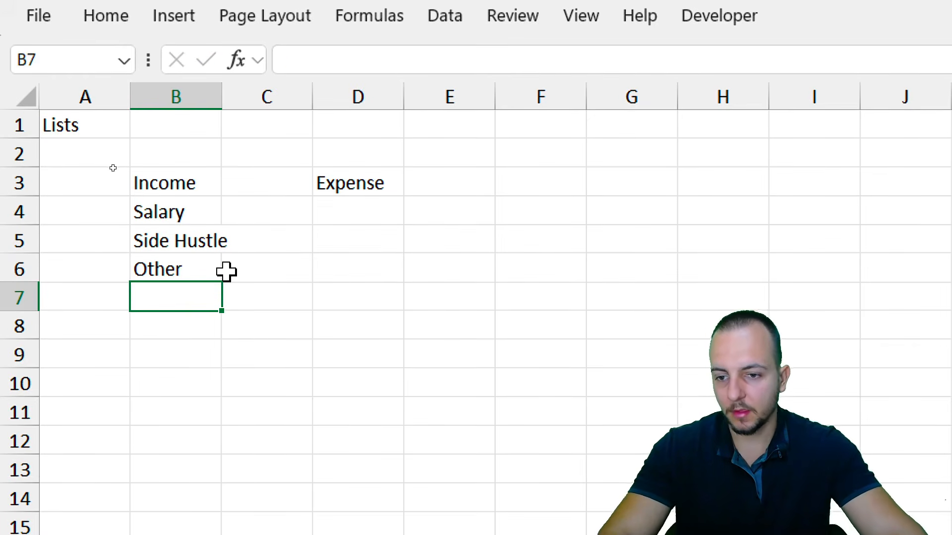
Enter the first expense categories Rent, Car, Food and Heat in D4:D7 under the Expense heading
left_click(346, 214)
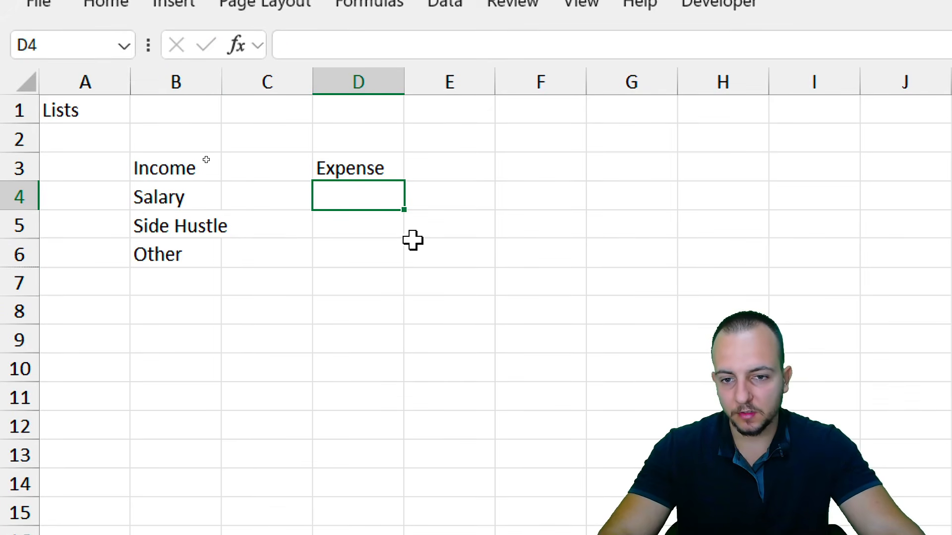
type("Rent")
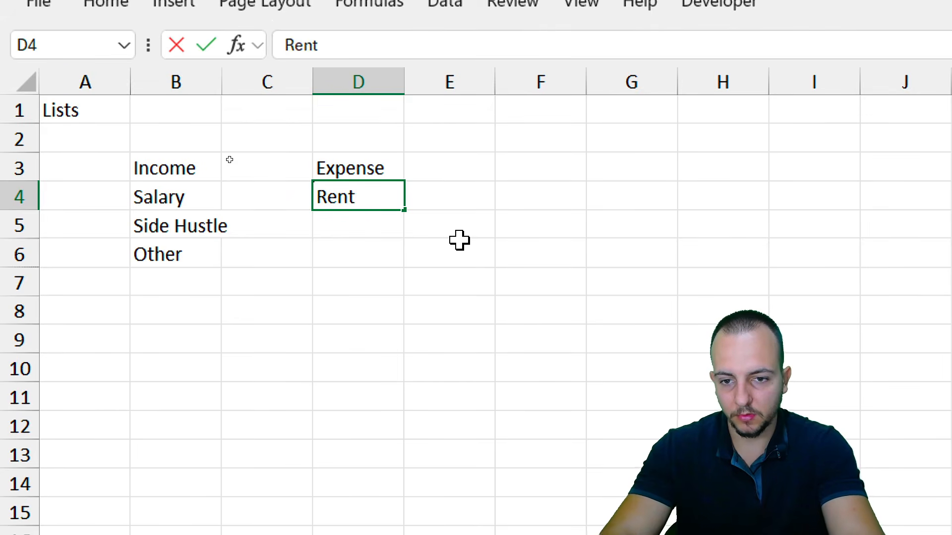
key("Return")
type("Car")
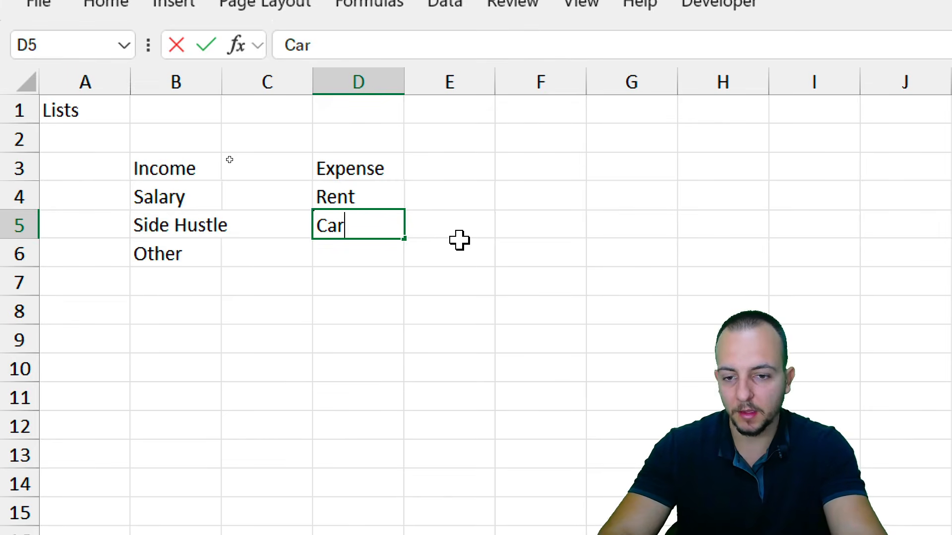
key("Return")
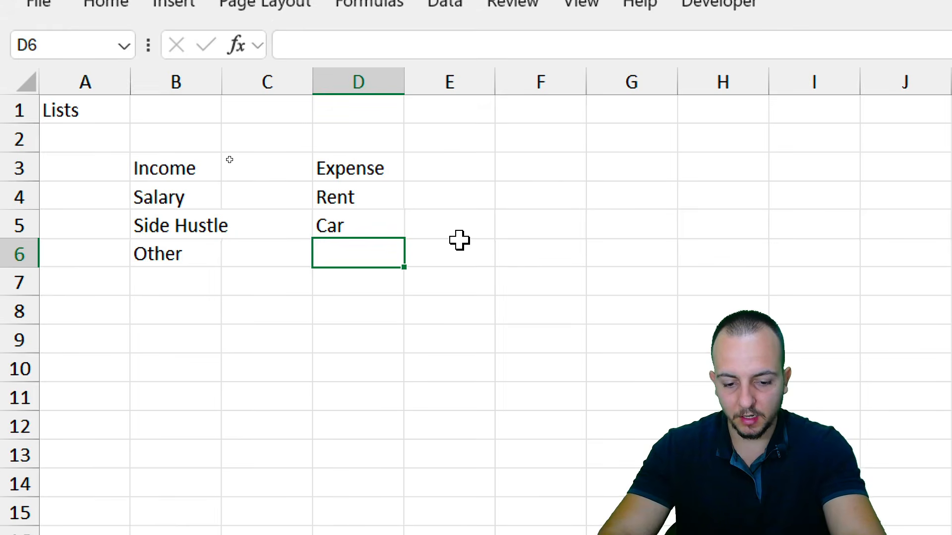
type("Food")
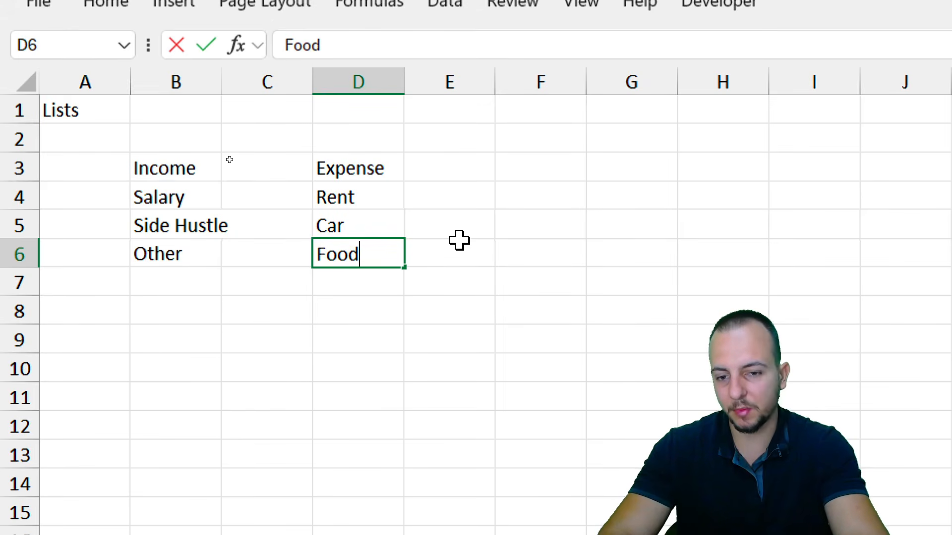
key("Return")
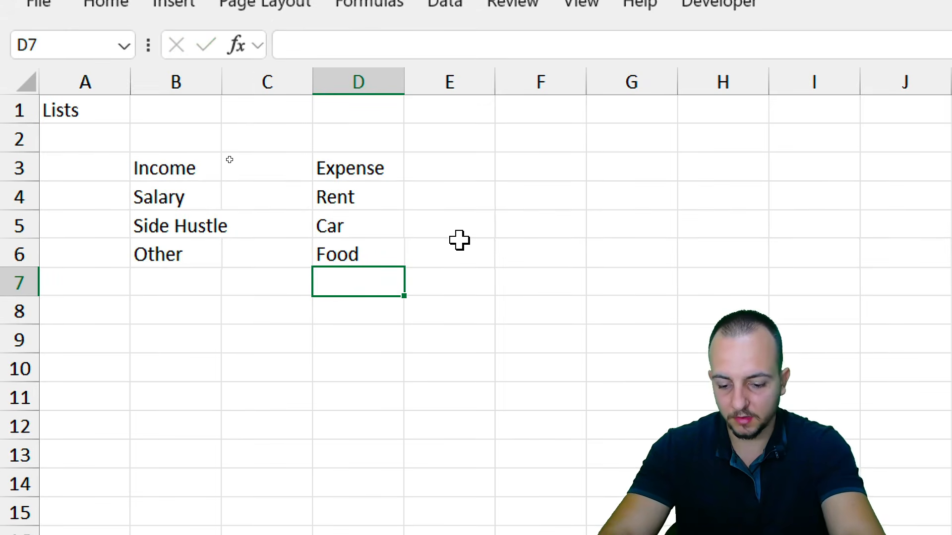
type("He")
key("Return")
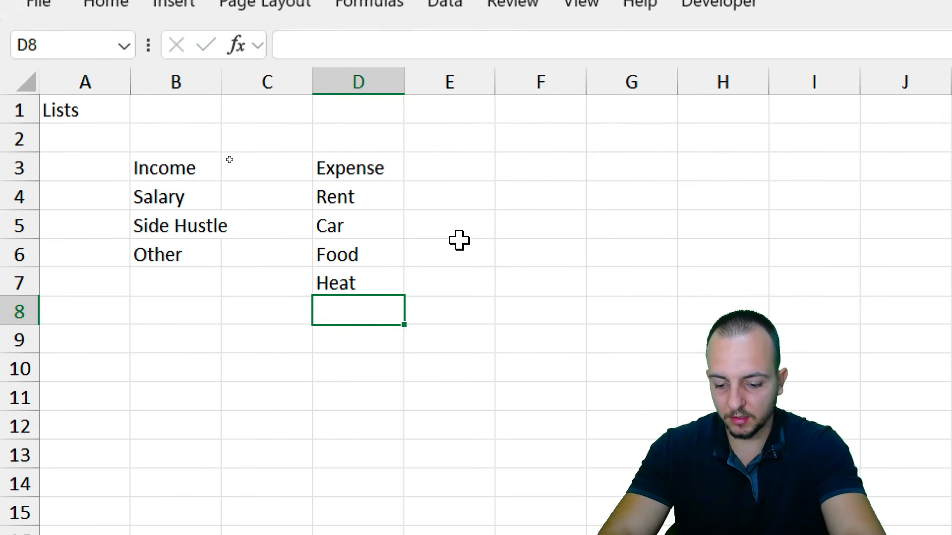
Continue the expense list with Gas, Water, Pet and Other in D8:D11
type("Gas")
key("Return")
type("Water")
key("Return")
type("P")
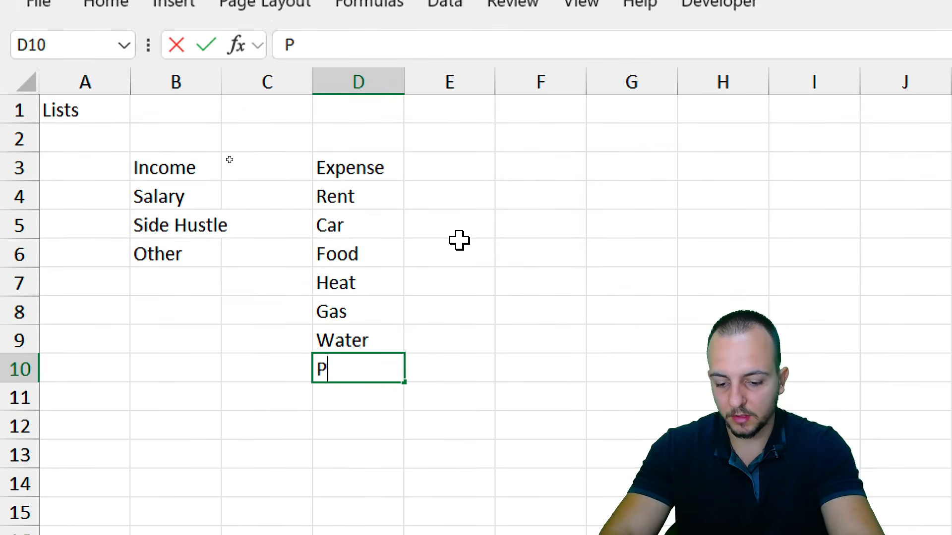
type("et")
key("Return")
type("Other")
key("Return")
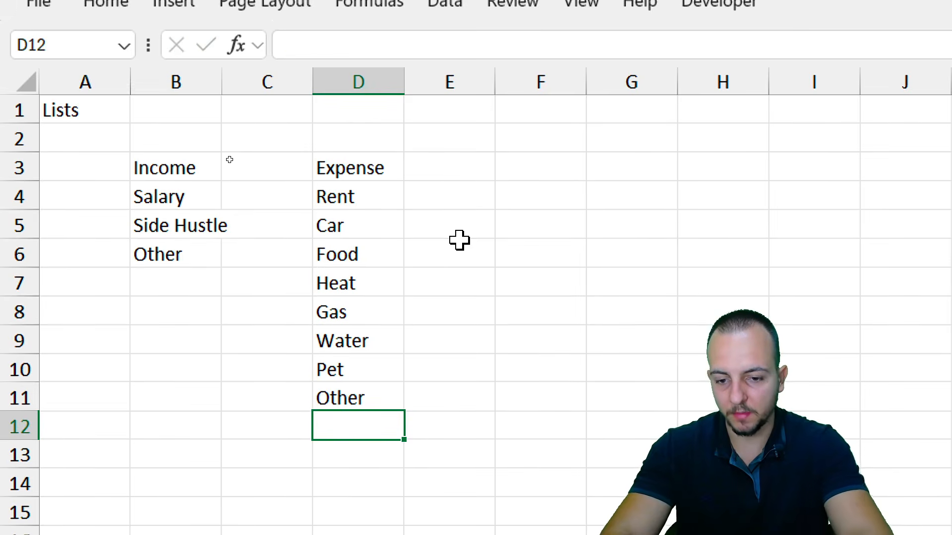
left_click_drag(350, 169, 347, 398)
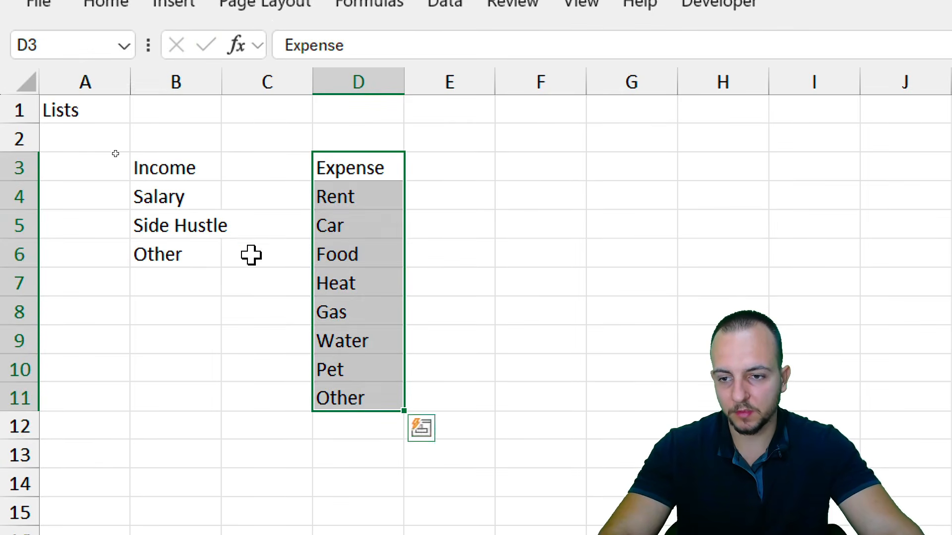
left_click_drag(164, 168, 179, 228)
left_click(361, 229)
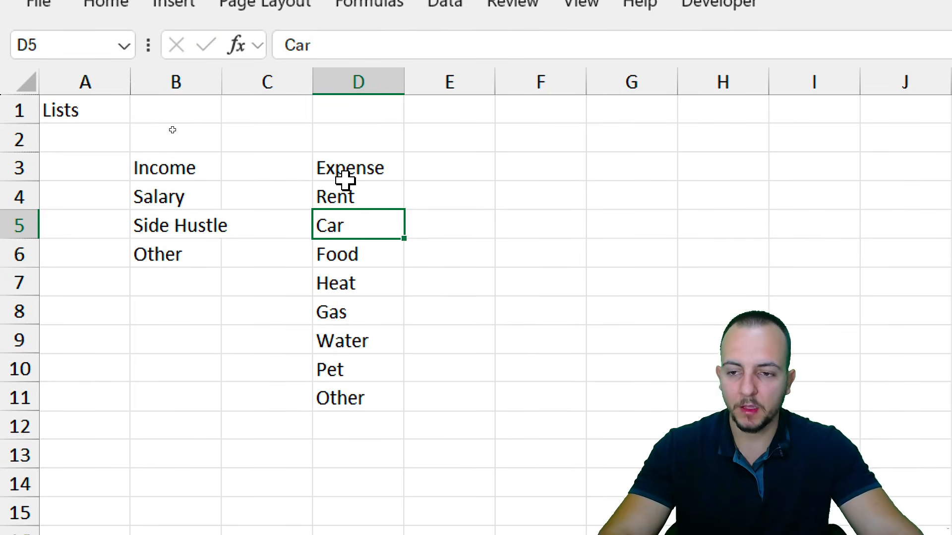
left_click(187, 174)
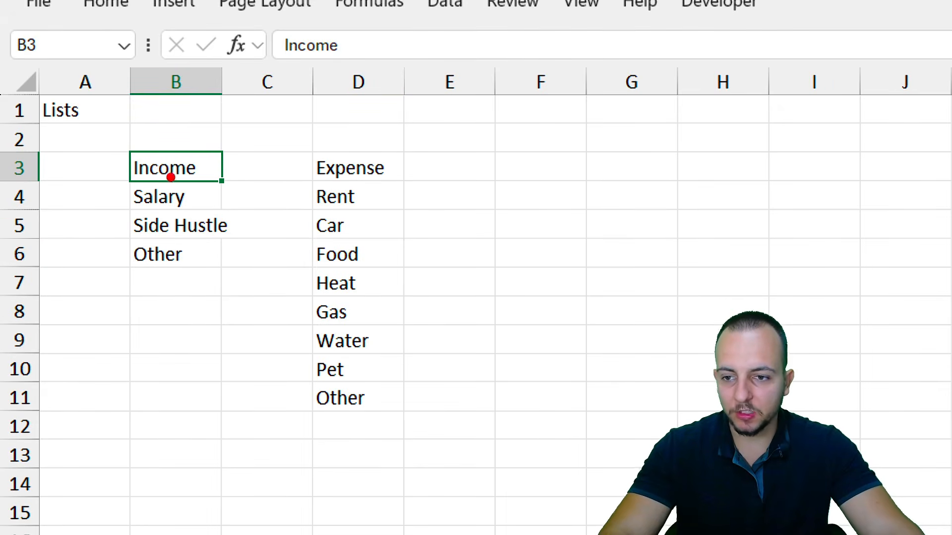
left_click_drag(136, 159, 206, 181)
left_click_drag(104, 183, 249, 285)
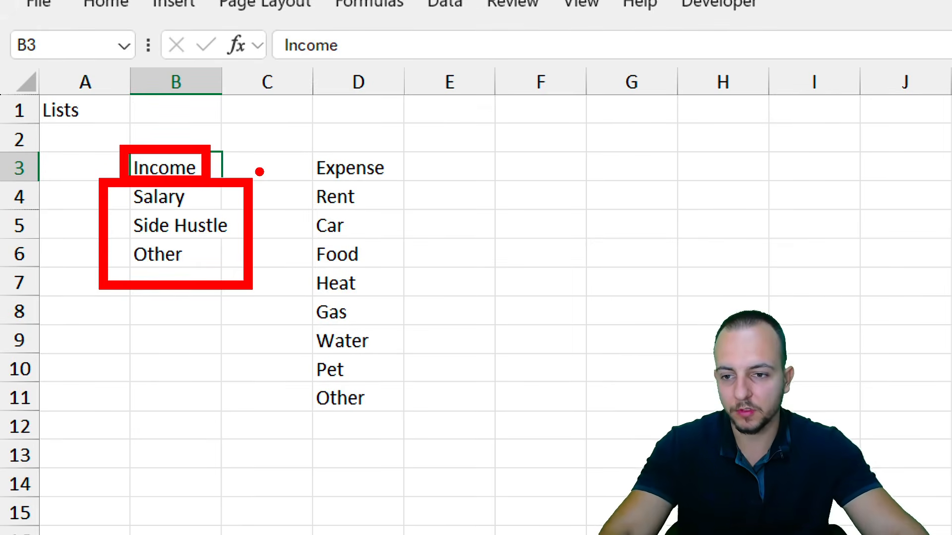
left_click_drag(309, 145, 391, 426)
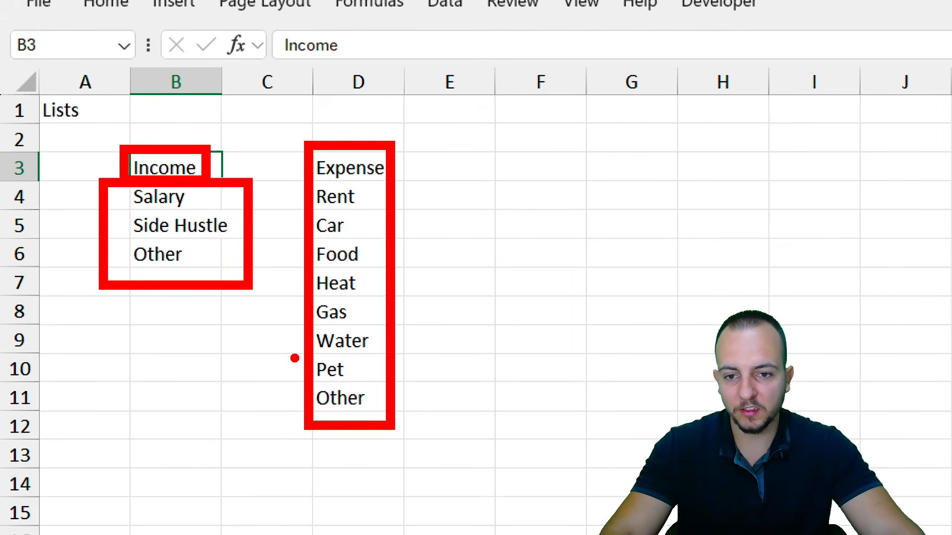
key("Escape")
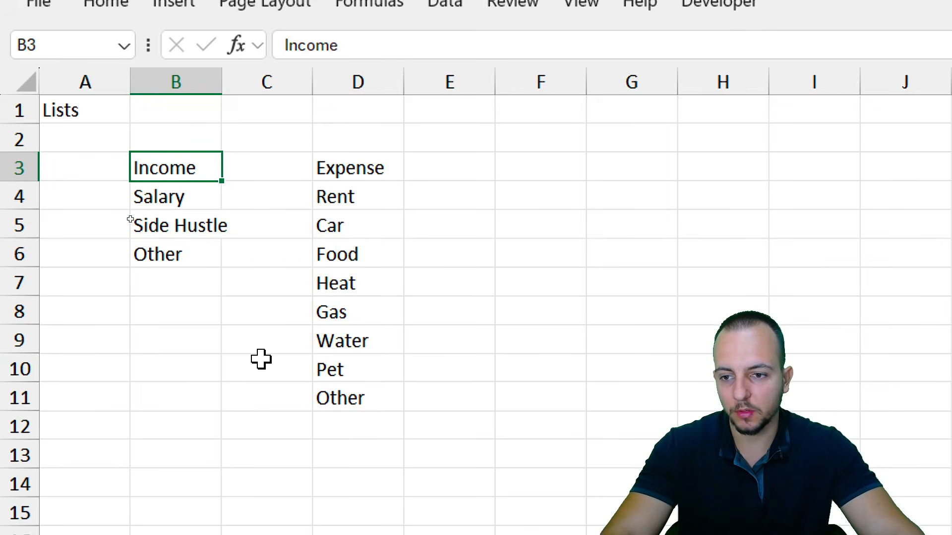
Convert the Income list in B3:B6 into a table that has headers
left_click_drag(179, 170, 172, 250)
left_click(174, 75)
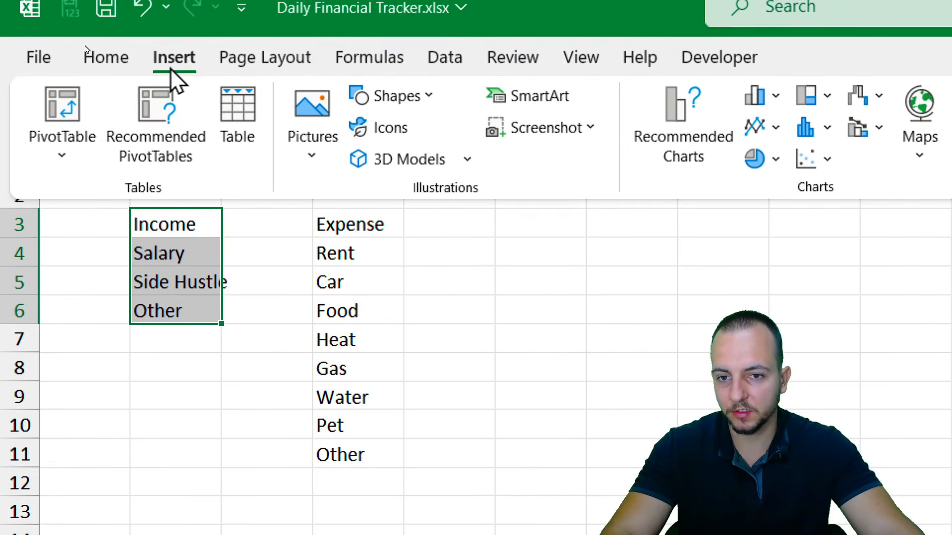
left_click(234, 124)
left_click_drag(525, 391, 321, 234)
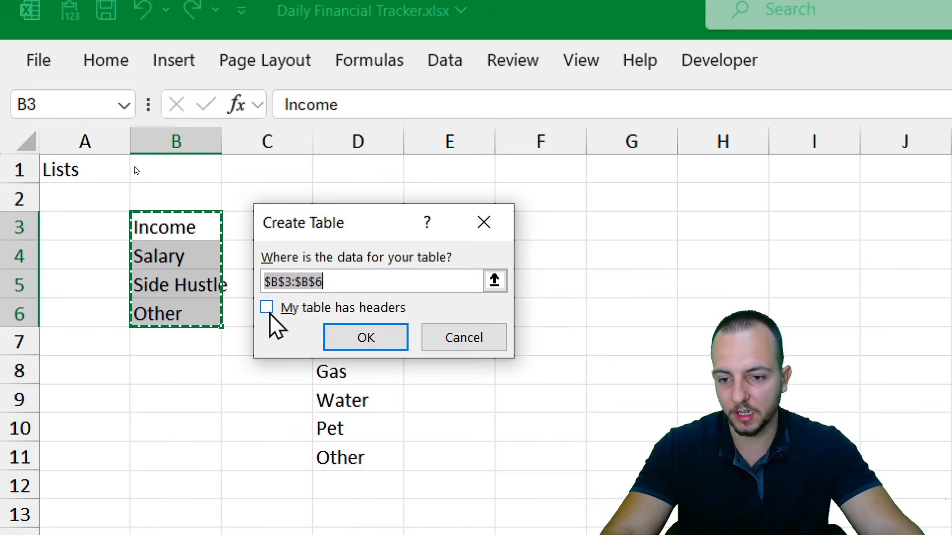
left_click(268, 312)
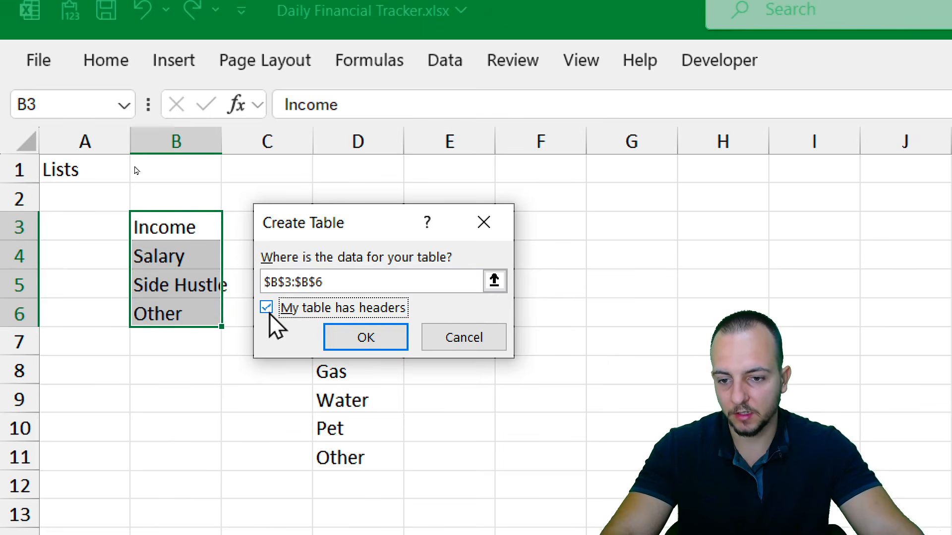
left_click(346, 338)
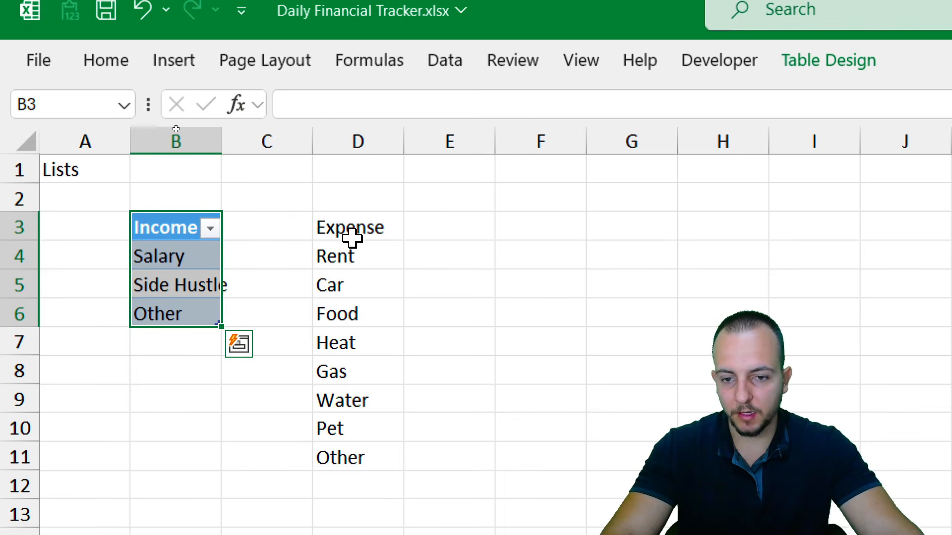
Convert the Expense list in D3:D11 into a table that has headers
left_click_drag(340, 235, 347, 451)
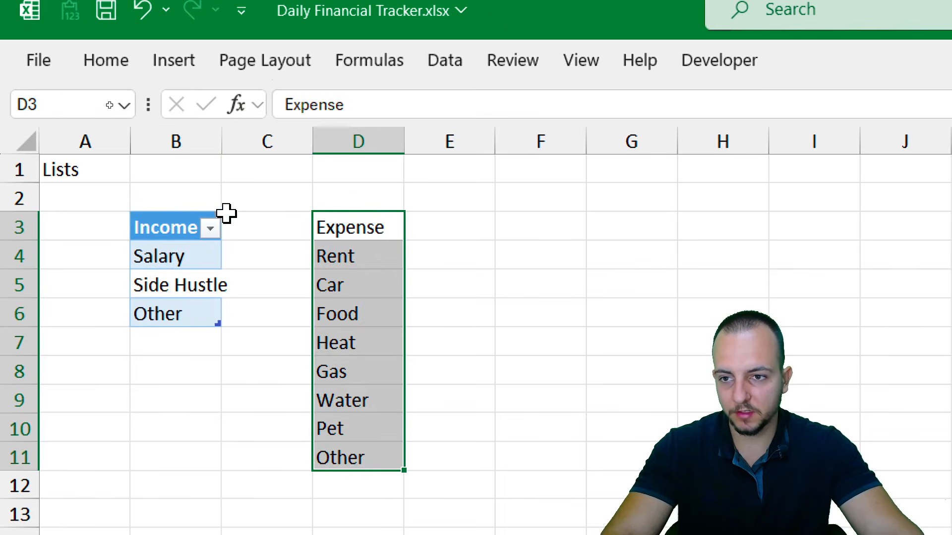
left_click(174, 60)
left_click(231, 126)
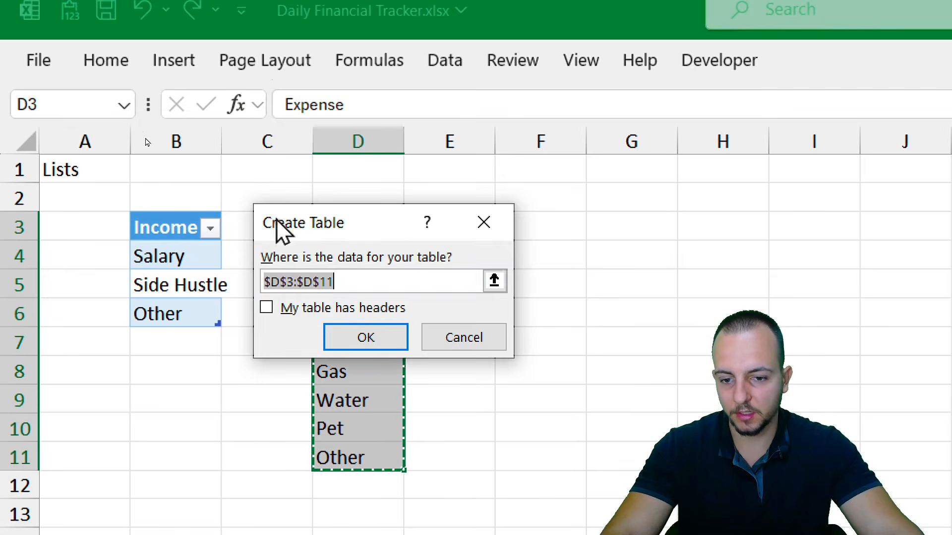
left_click(307, 312)
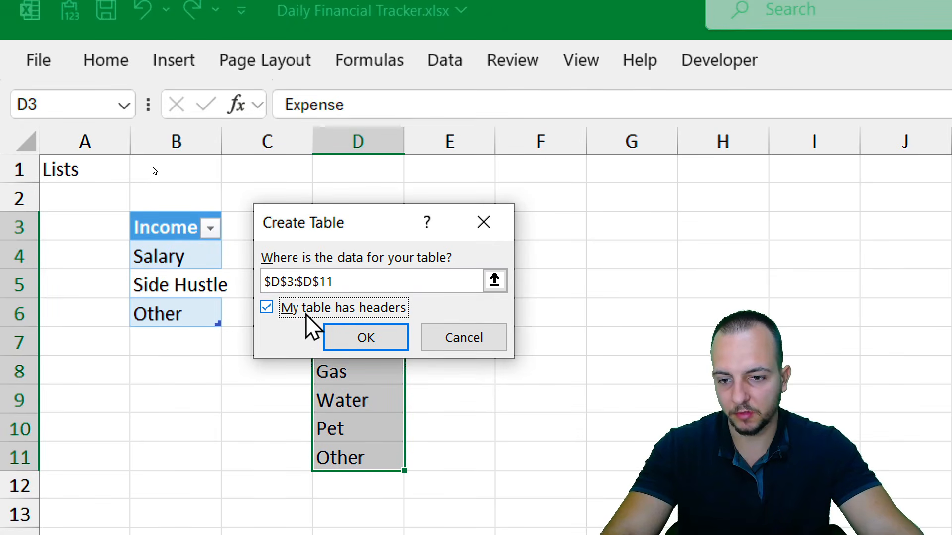
left_click(358, 342)
left_click(197, 276)
left_click(333, 277)
left_click(203, 276)
left_click(188, 252)
Apply the green table style from the second row of the Medium group to the Income table
left_click(179, 232)
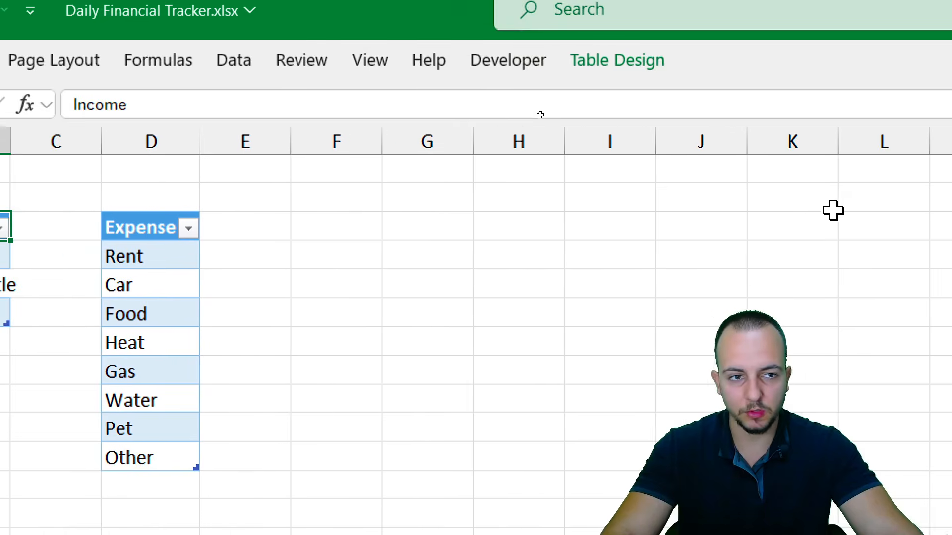
left_click(507, 69)
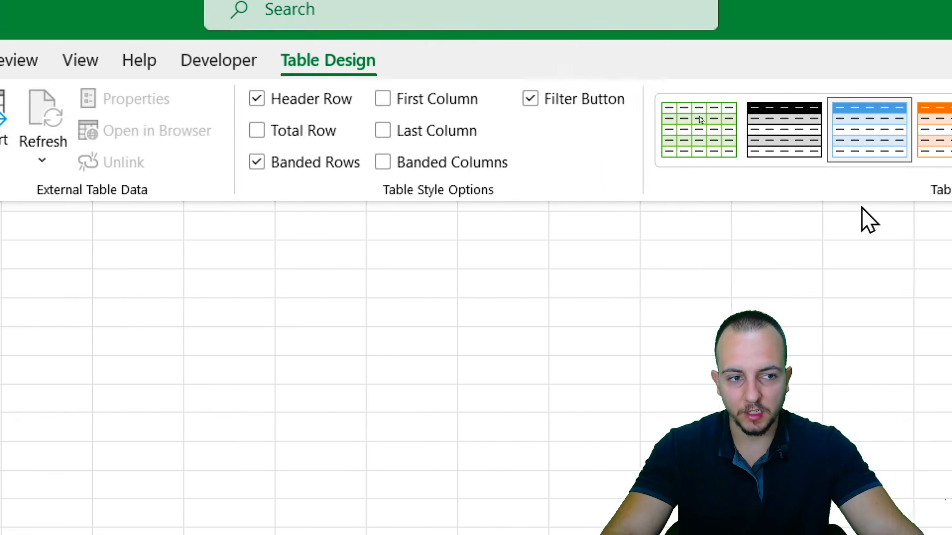
left_click(813, 154)
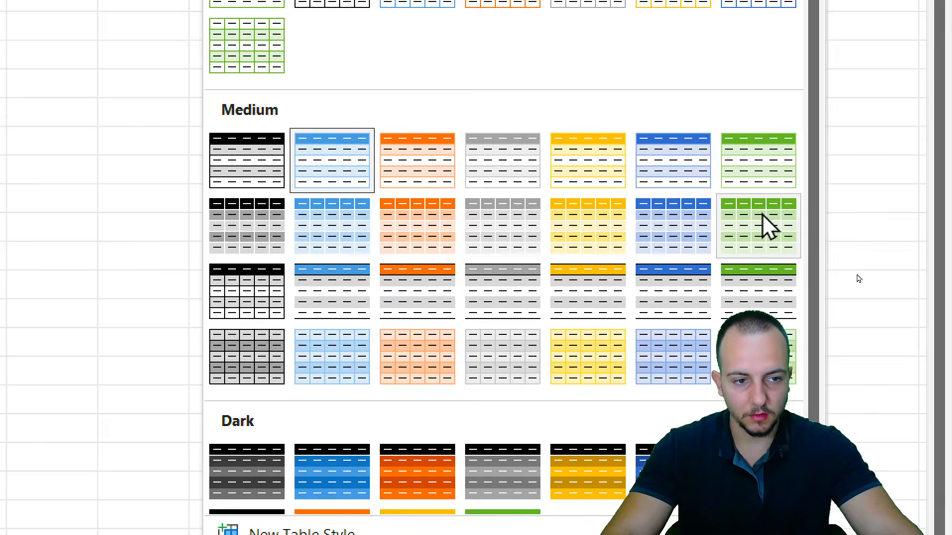
left_click(762, 225)
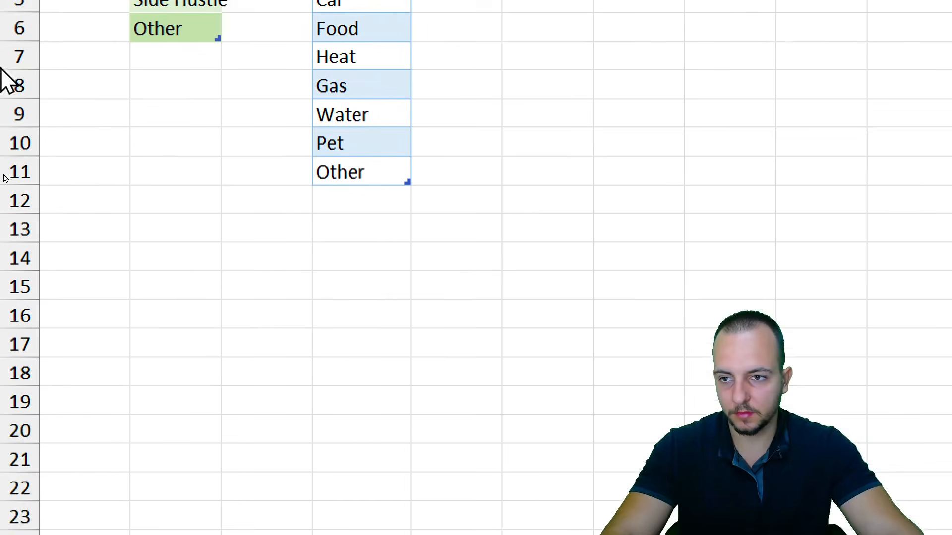
Apply the orange table style from the second row of the Medium group to the Expense table
left_click(342, 107)
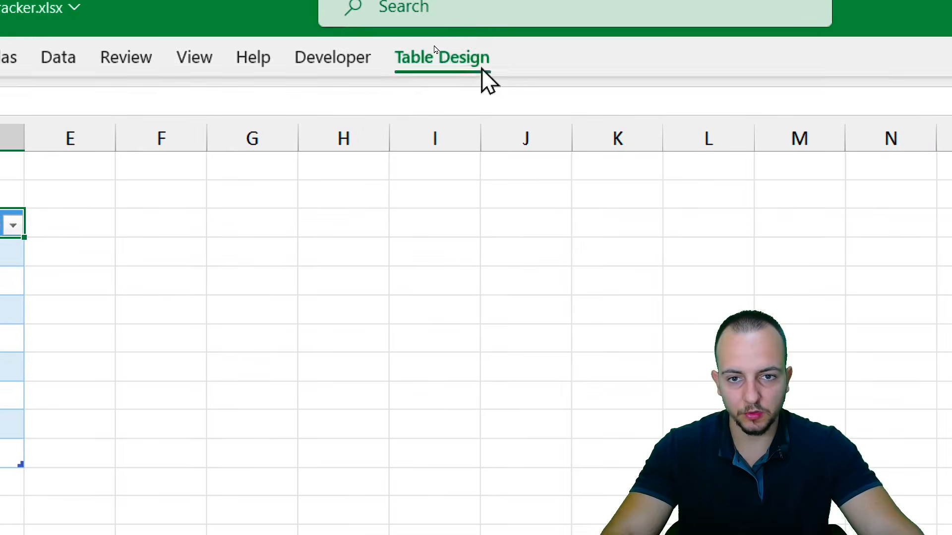
left_click(816, 154)
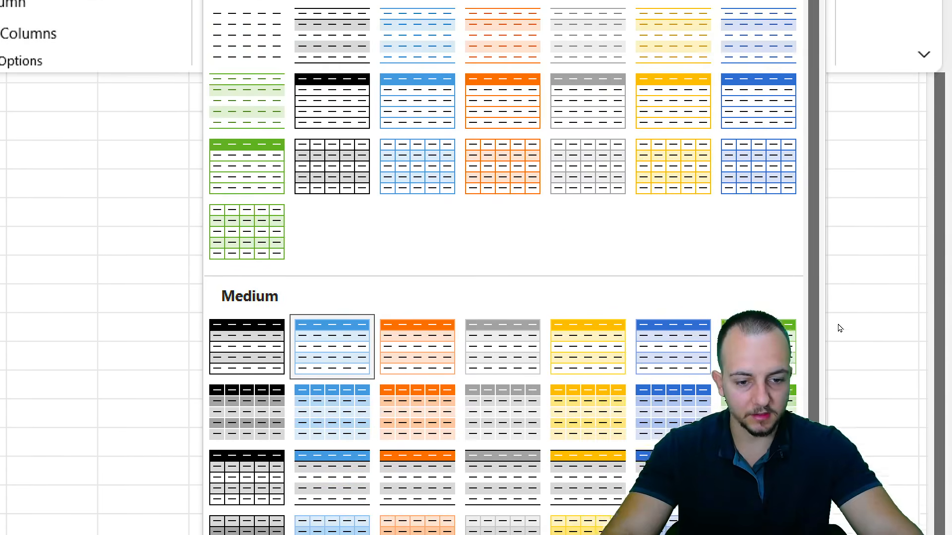
left_click(430, 432)
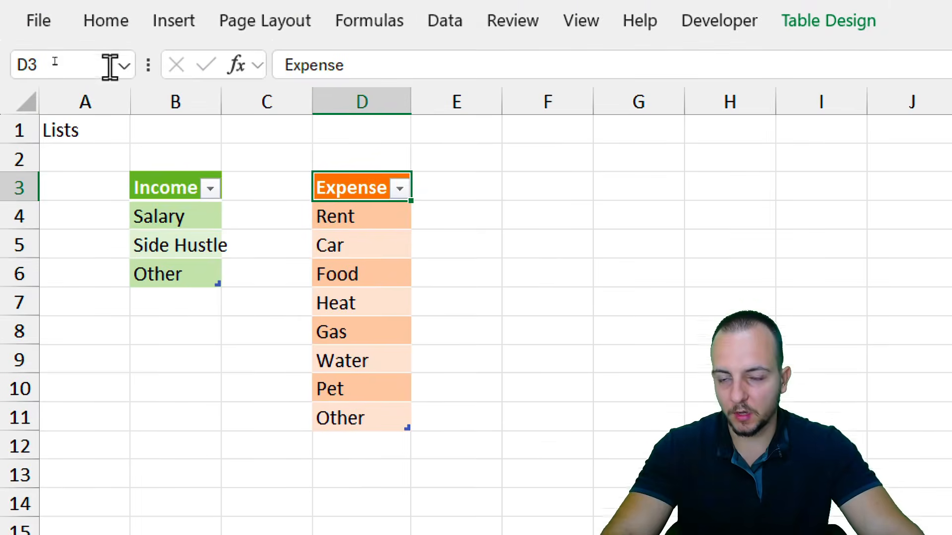
Widen the Income column B on the Lists sheet so that Side Hustle fits inside its cell
left_click(109, 3)
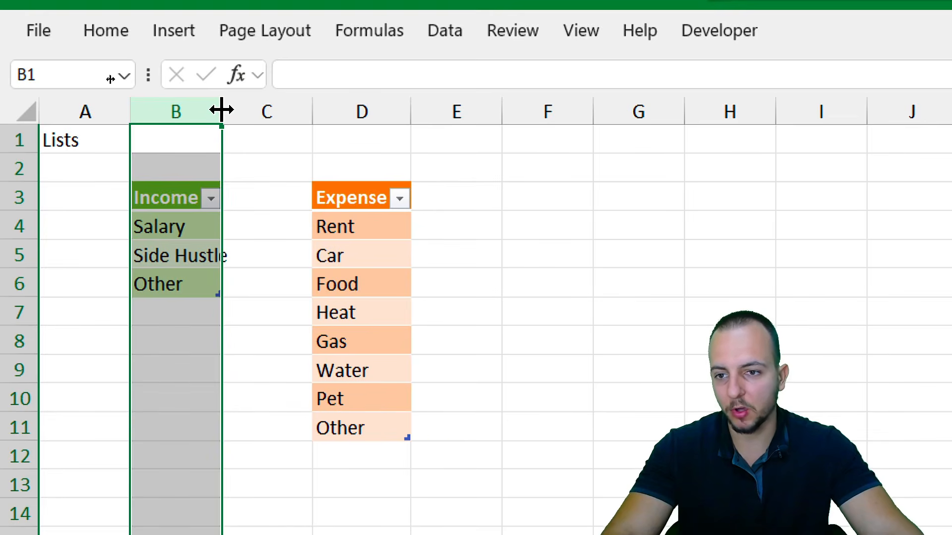
left_click_drag(221, 109, 299, 107)
left_click_drag(234, 194, 230, 280)
left_click(218, 373)
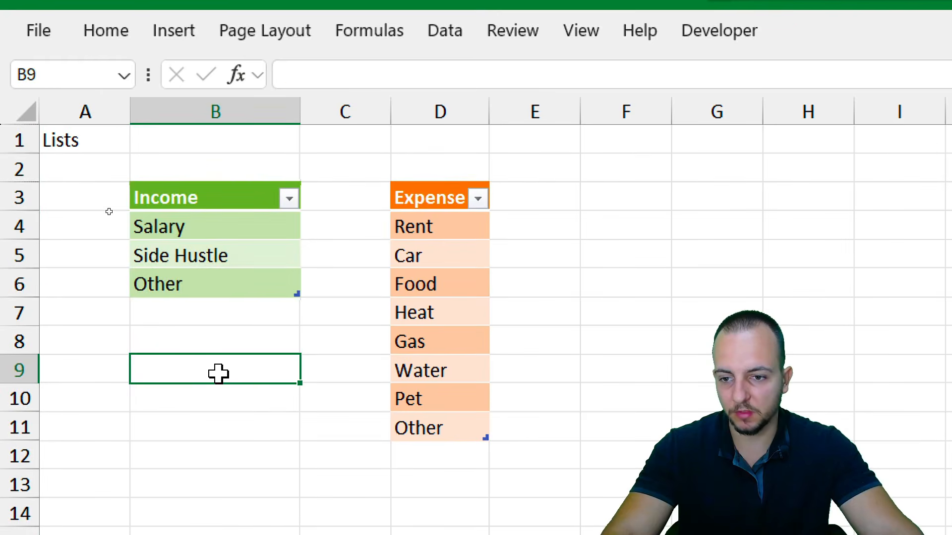
Widen the Income column B and the Expense column D together to one equal width
left_click(451, 102)
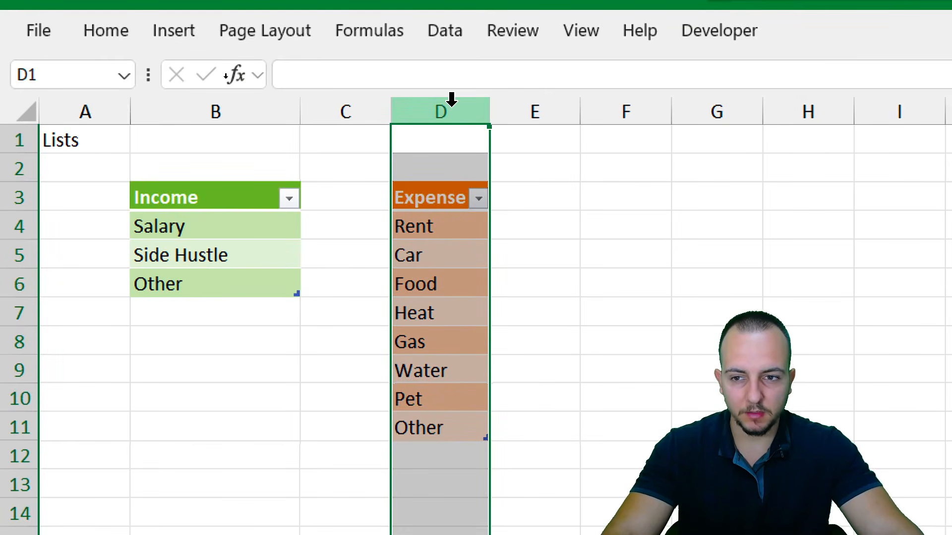
left_click(276, 106)
left_click(449, 117)
left_click(291, 113)
left_click(474, 114)
left_click(297, 113)
left_click(451, 113)
left_click(249, 113)
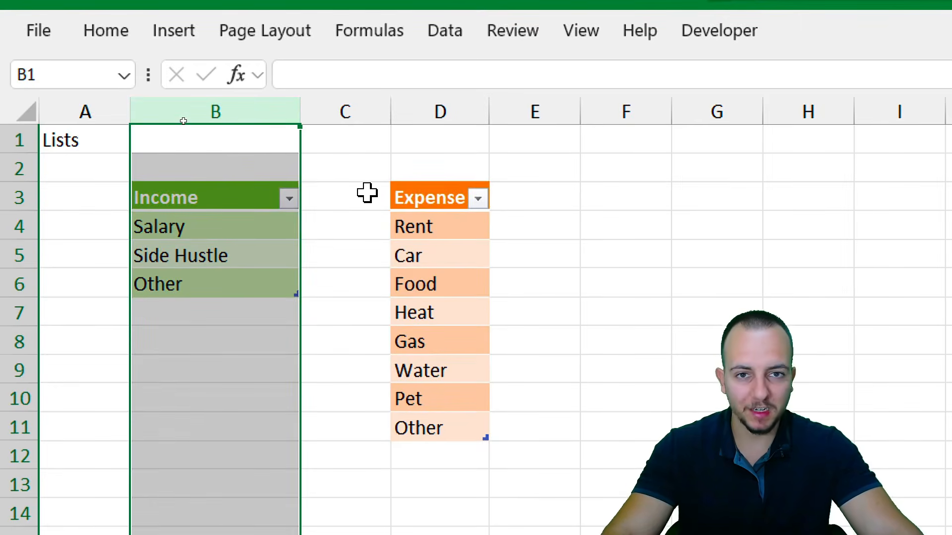
left_click(464, 112, "ctrl")
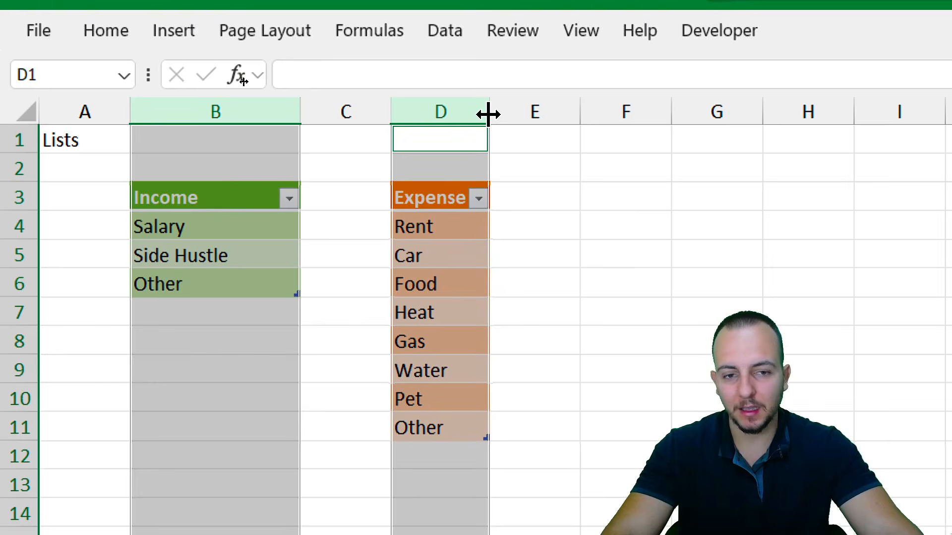
left_click_drag(488, 114, 612, 110)
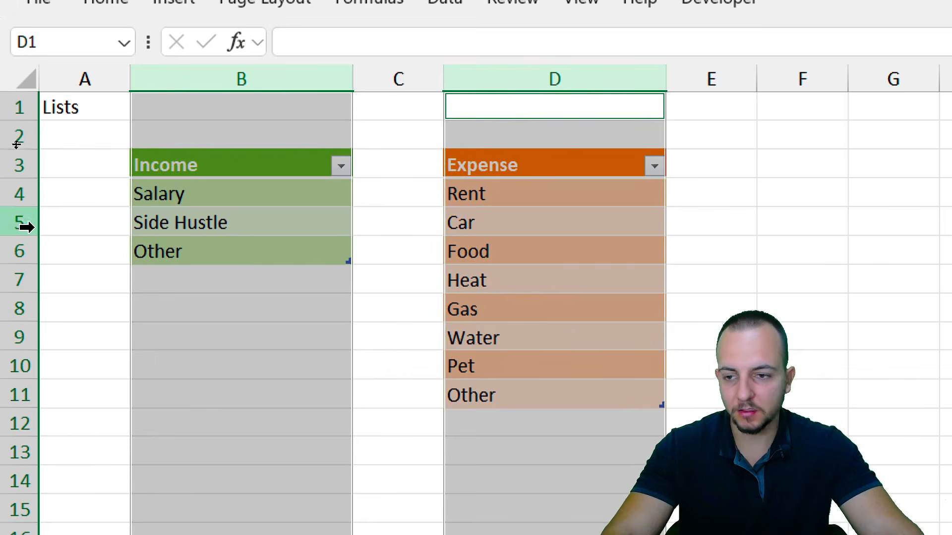
Narrow column A on the Lists sheet to a slim margin beside the Income table
left_click(90, 192)
left_click(47, 77)
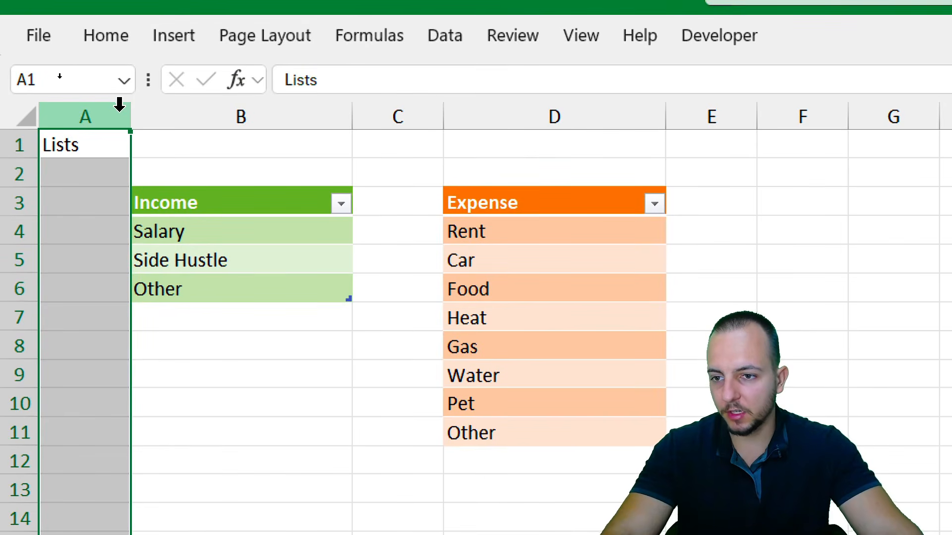
left_click_drag(130, 111, 63, 225)
left_click(50, 145)
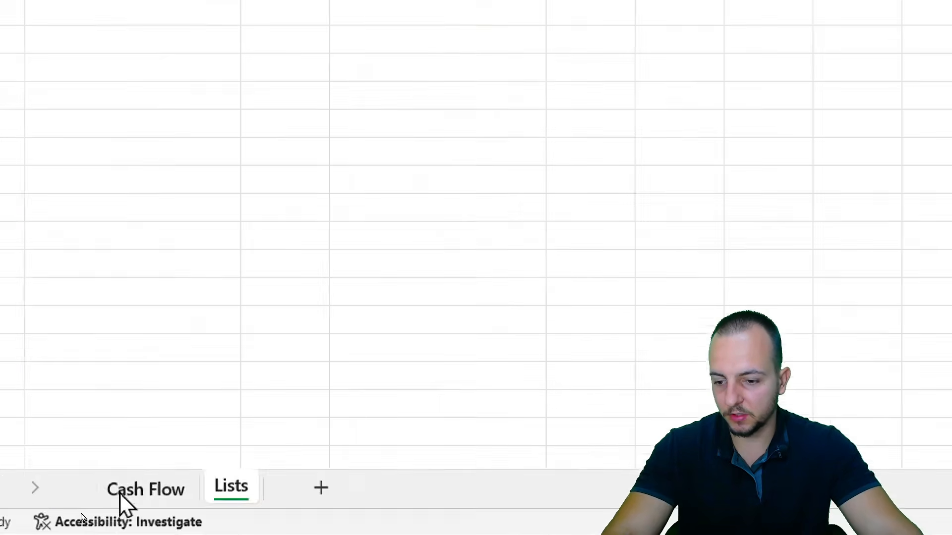
left_click(84, 514)
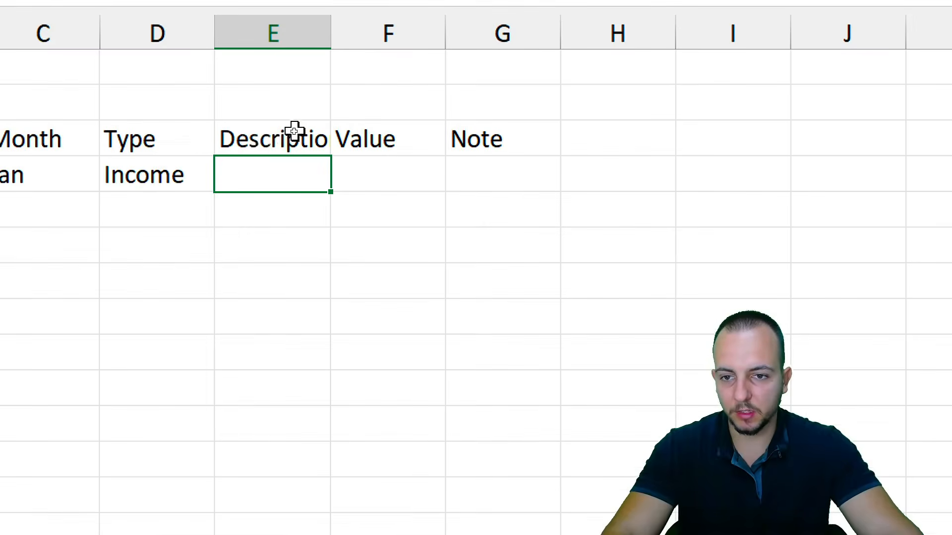
left_click_drag(294, 130, 268, 349)
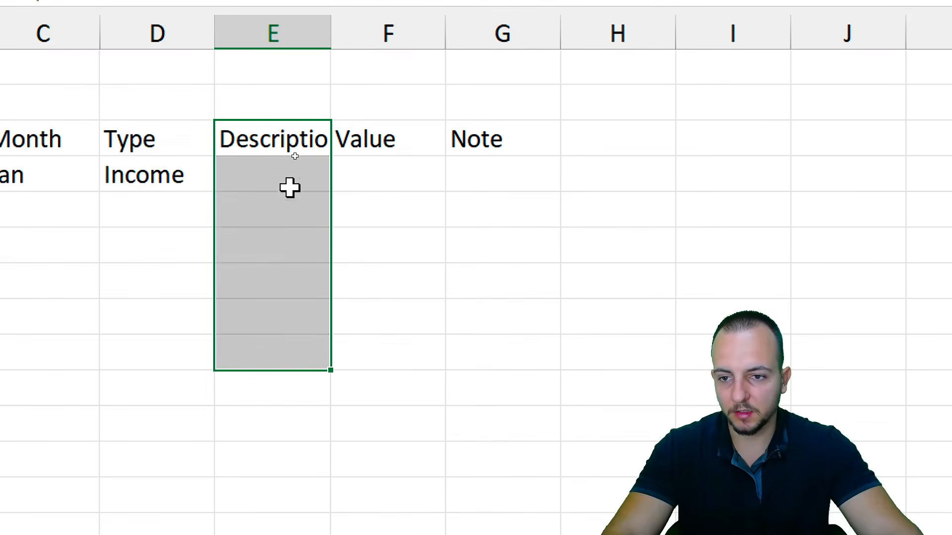
left_click(291, 187)
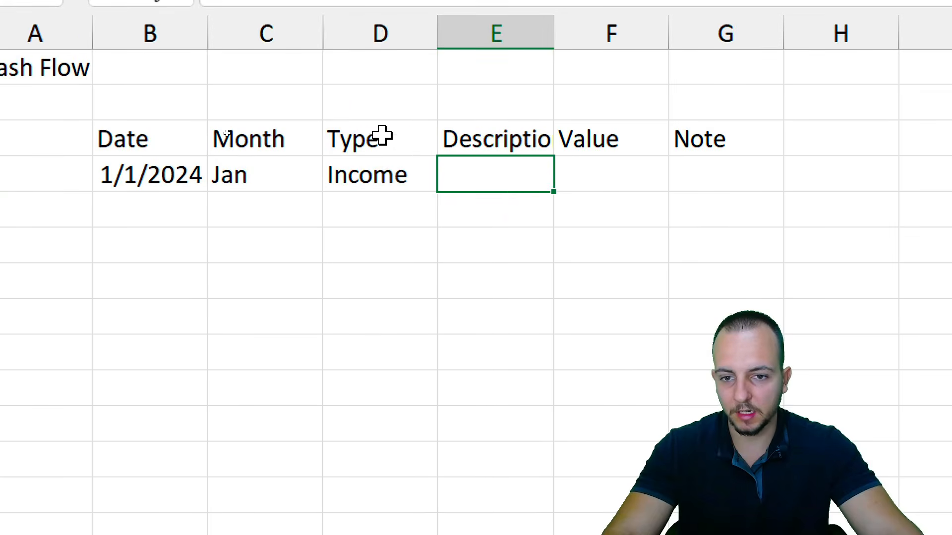
left_click(403, 164)
left_click(468, 171)
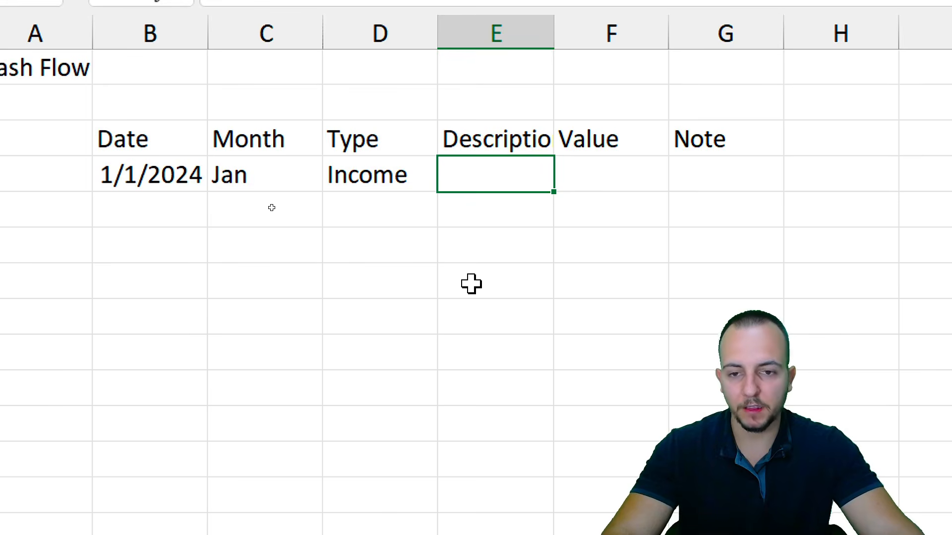
type("=")
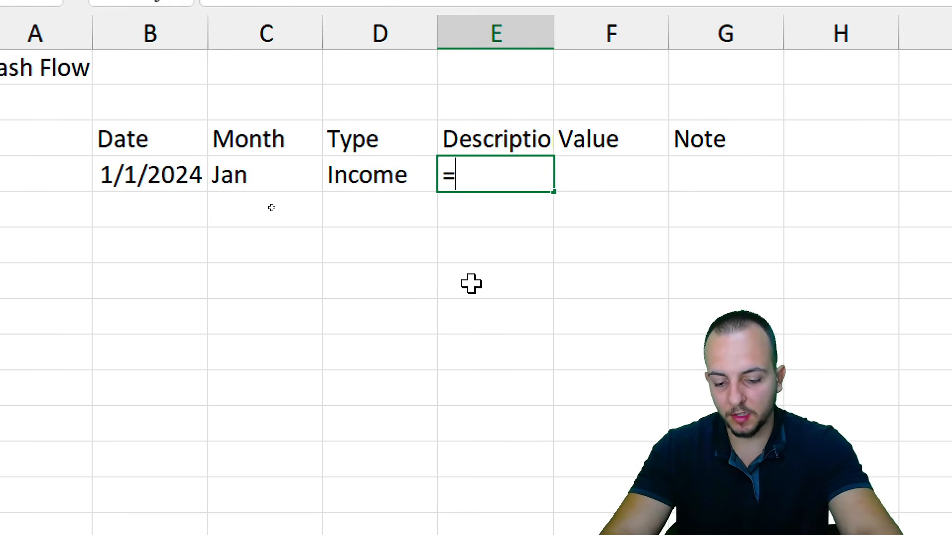
type("in")
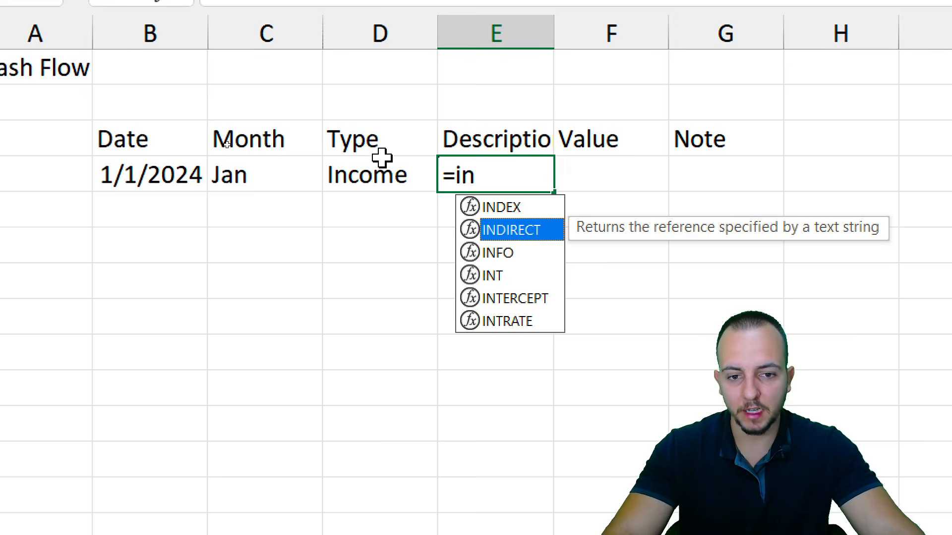
key("Escape")
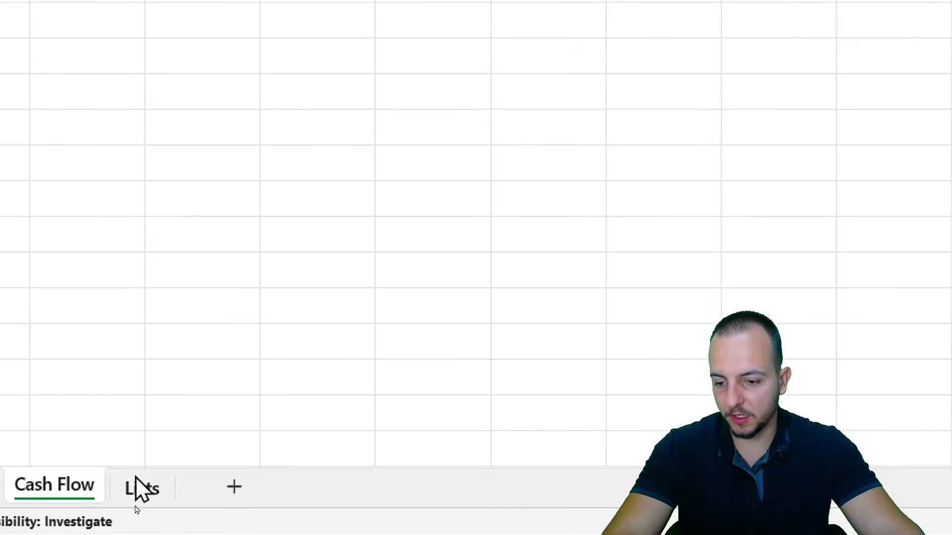
On the Lists sheet, rename the green category table so its table name matches its header, Income
left_click(142, 487)
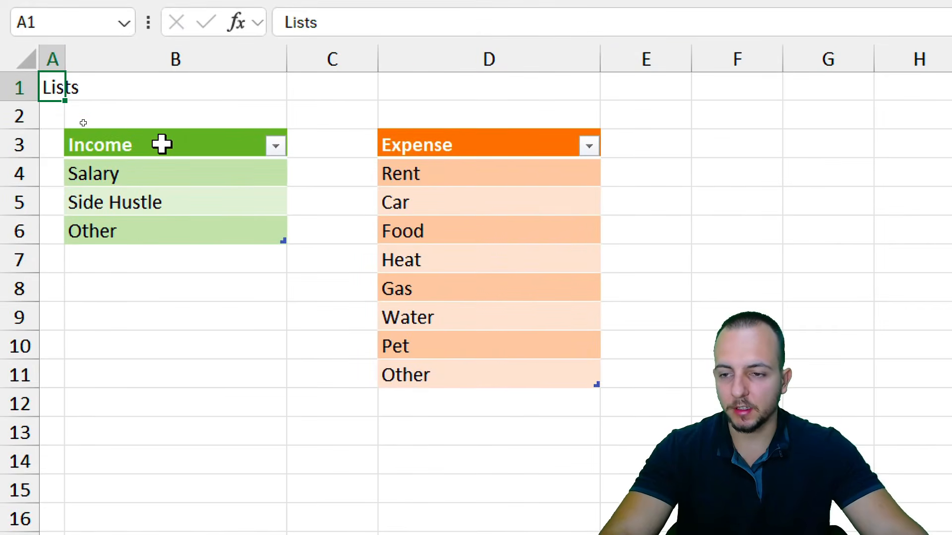
left_click_drag(162, 144, 164, 231)
left_click_drag(436, 146, 428, 377)
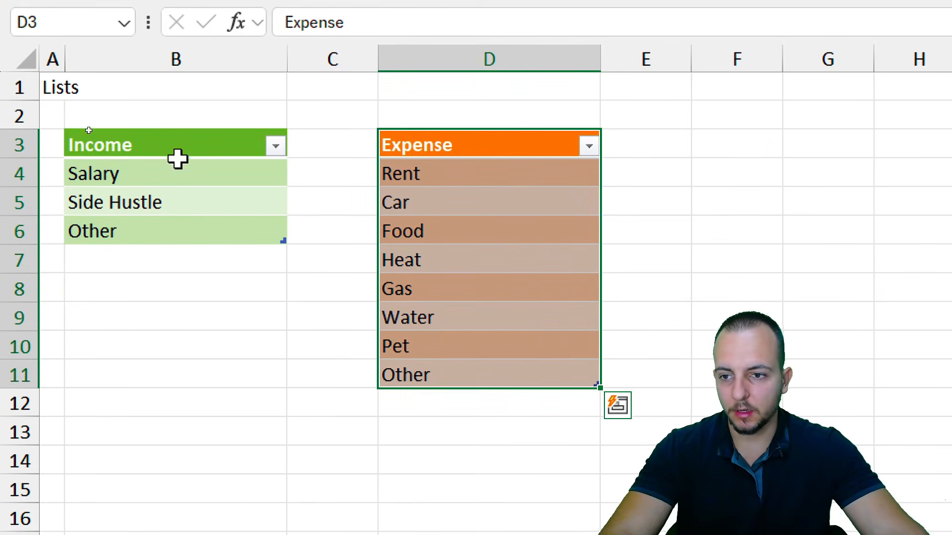
left_click_drag(144, 146, 142, 229)
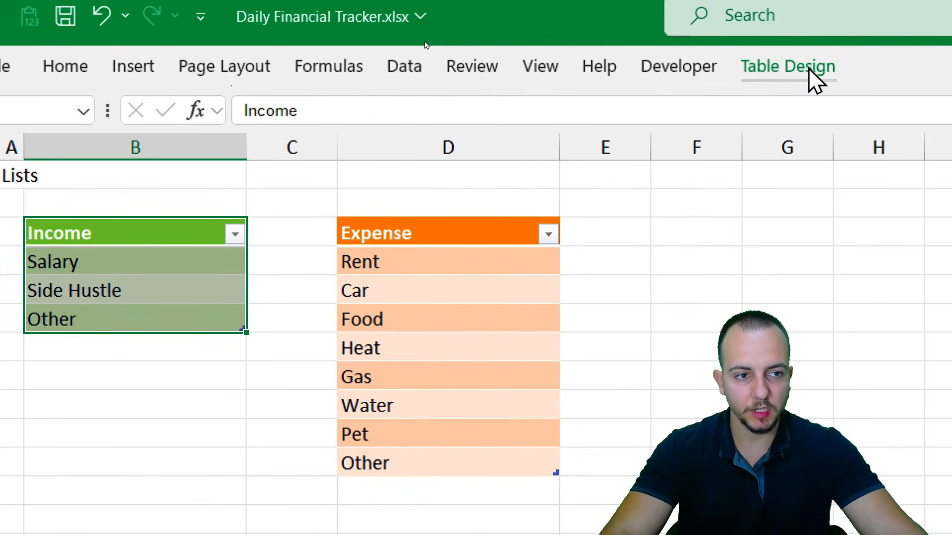
left_click(811, 71)
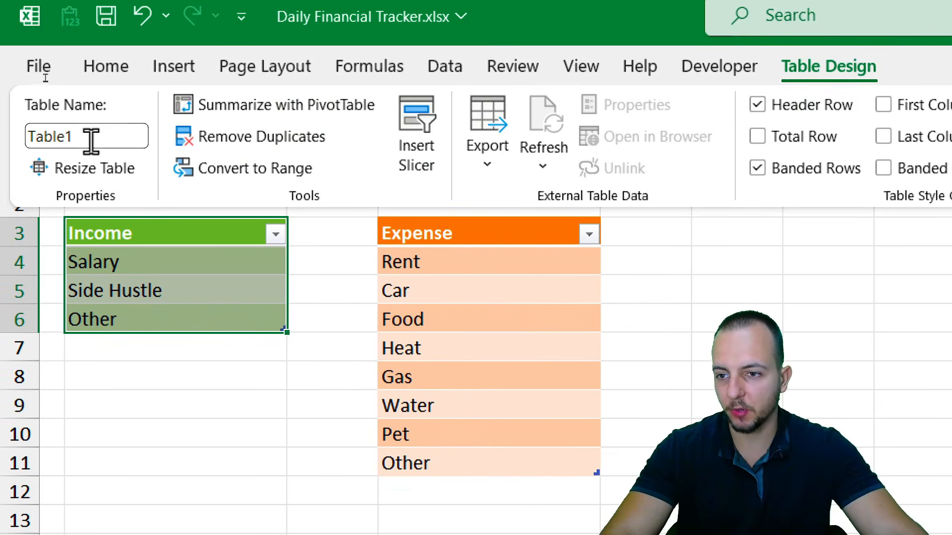
left_click(91, 139)
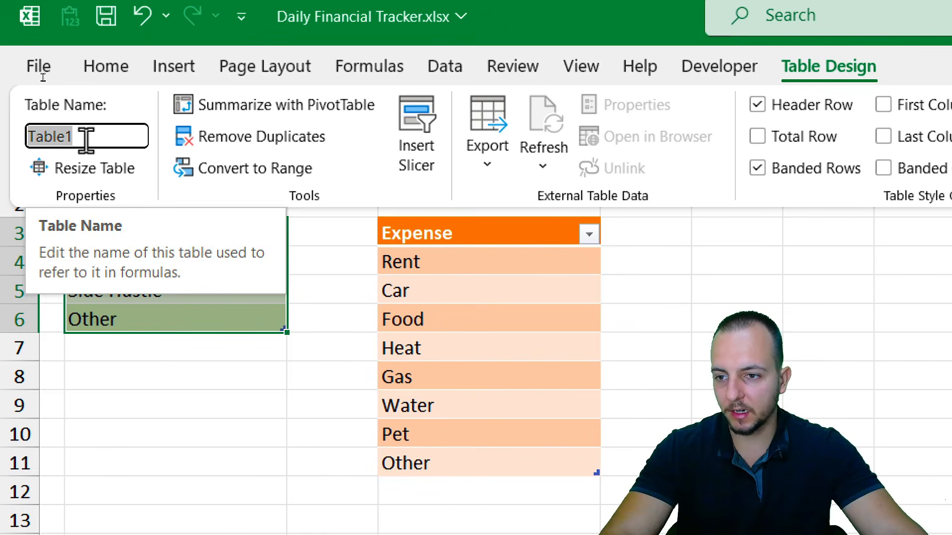
type("In")
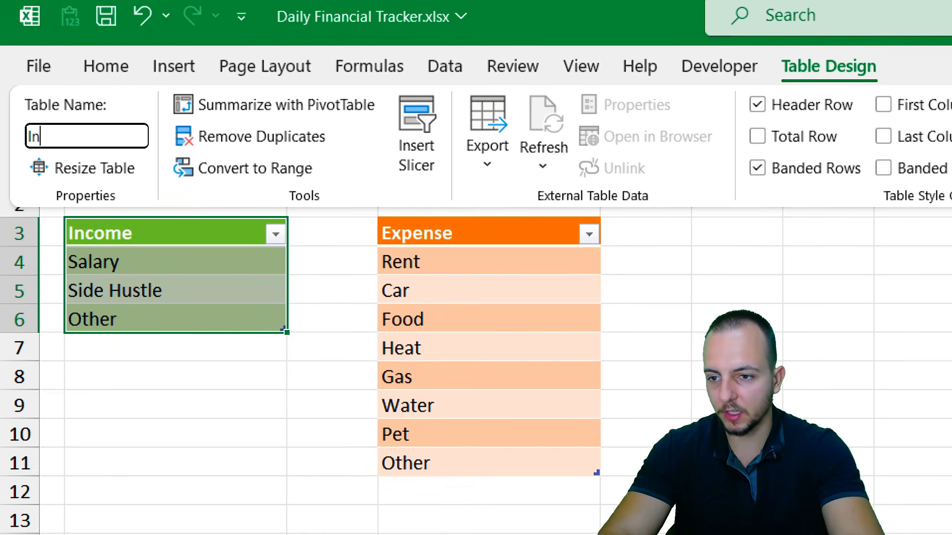
key("Return")
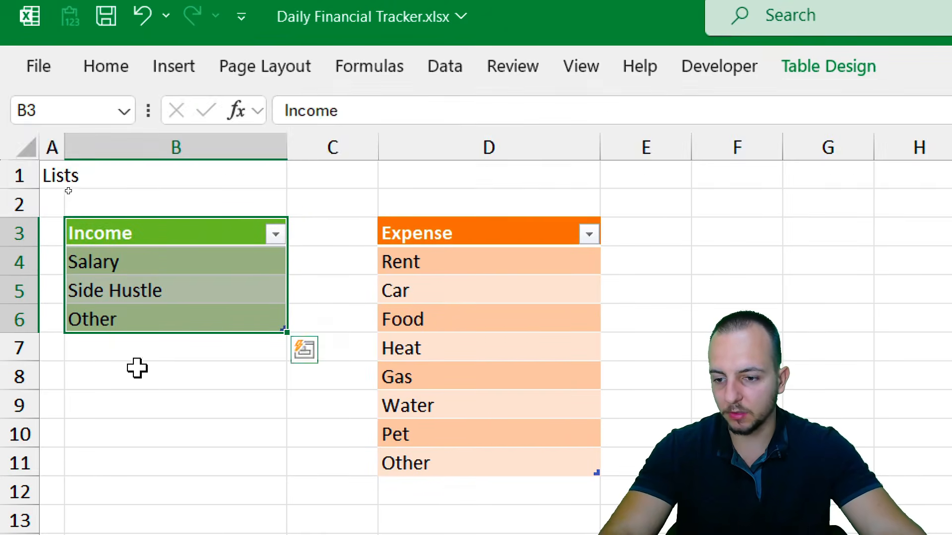
left_click(162, 370)
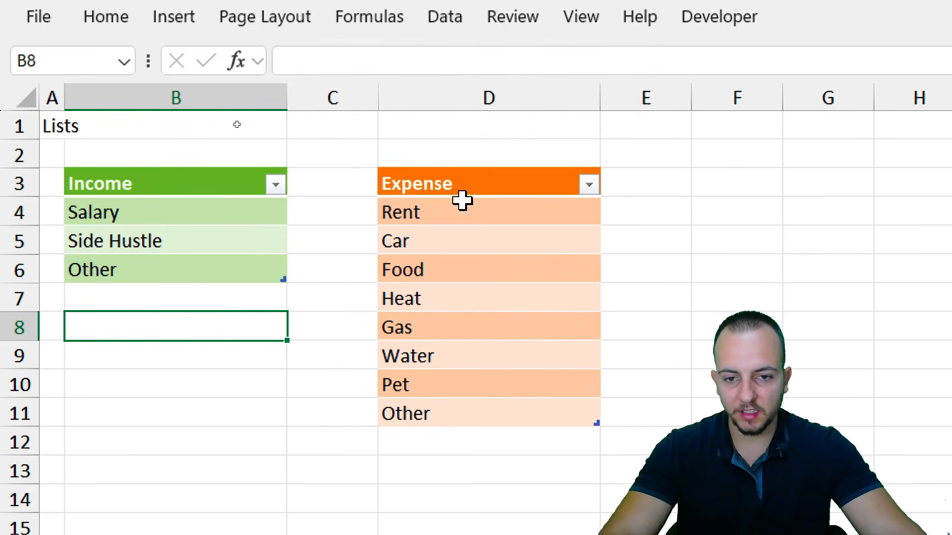
Rename the orange category table so its table name matches its header, Expense
left_click_drag(474, 228, 437, 410)
left_click_drag(438, 360, 427, 411)
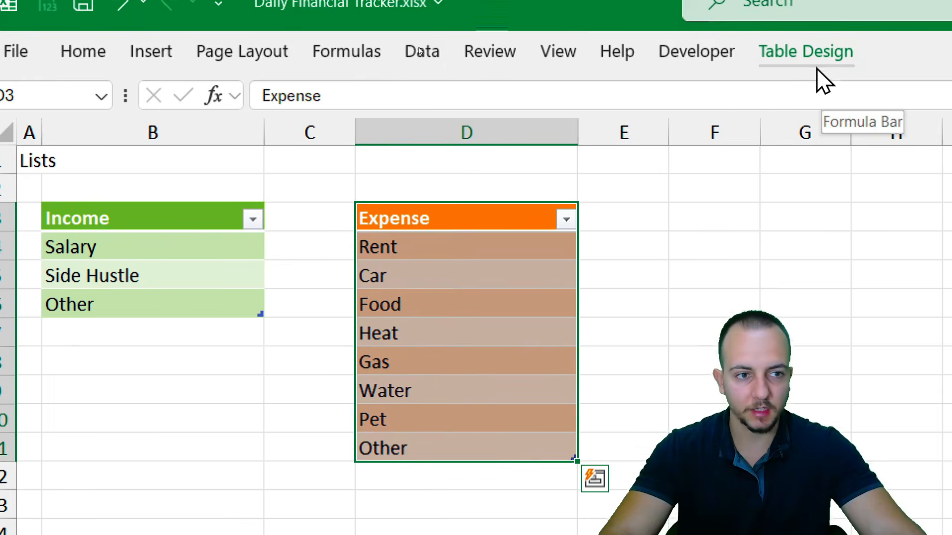
left_click(817, 68)
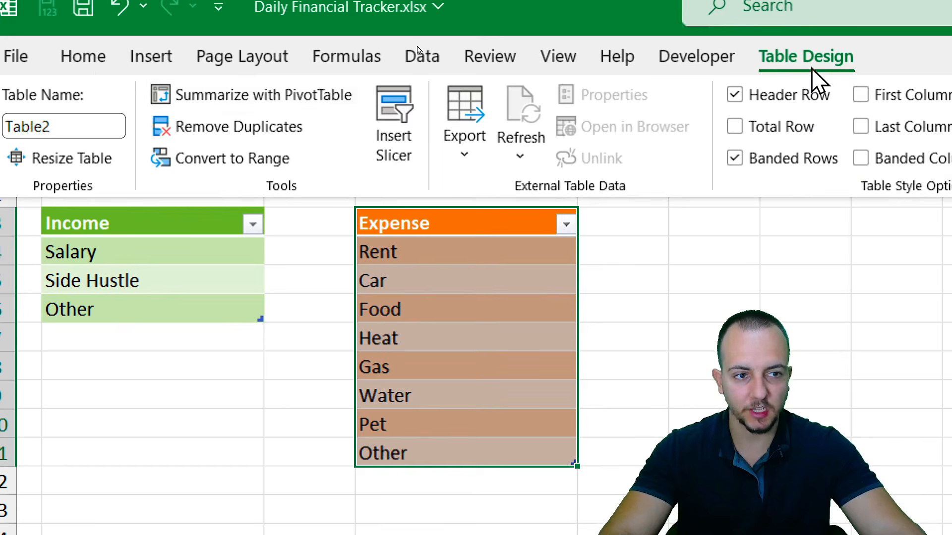
left_click(77, 119)
type("E")
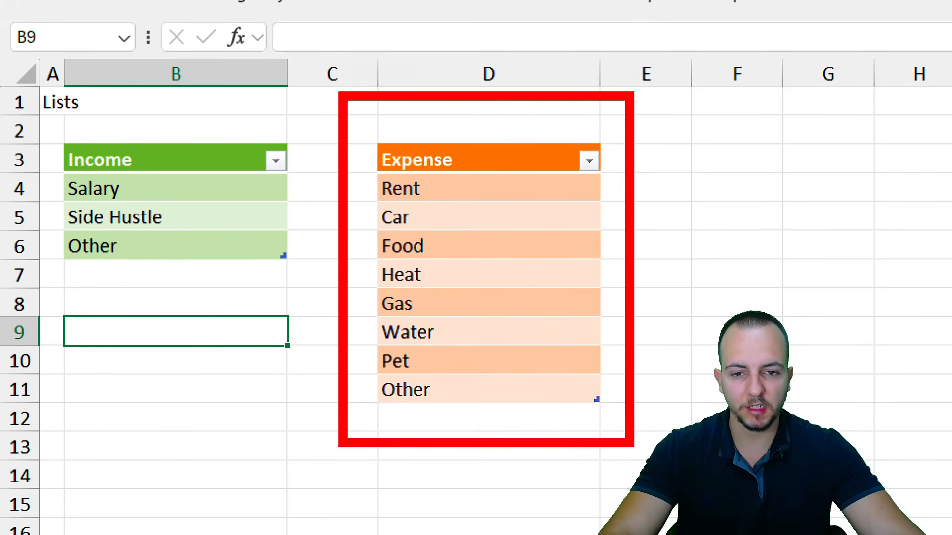
left_click(43, 95)
Add a List data validation to Description cell E4 on the Cash Flow sheet, with the source =indirect(D4)
left_click(99, 512)
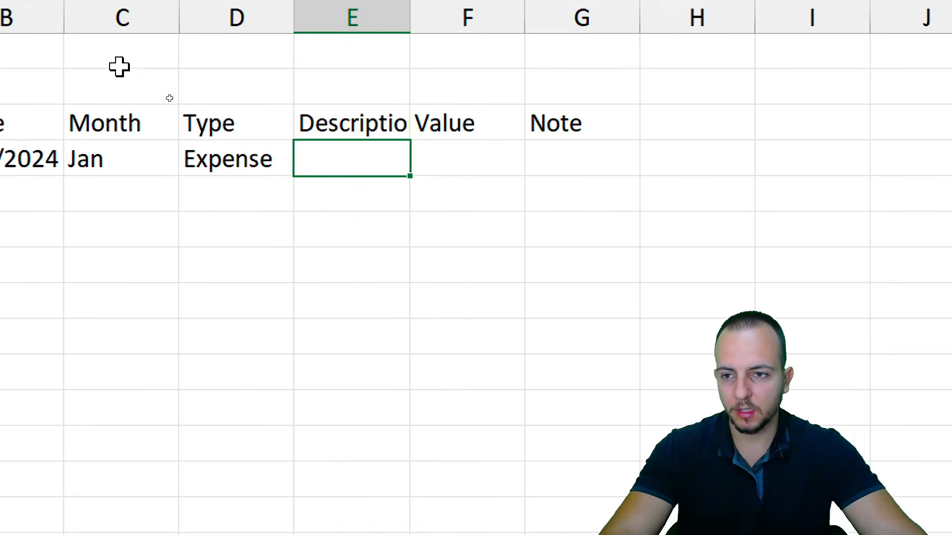
left_click(229, 59)
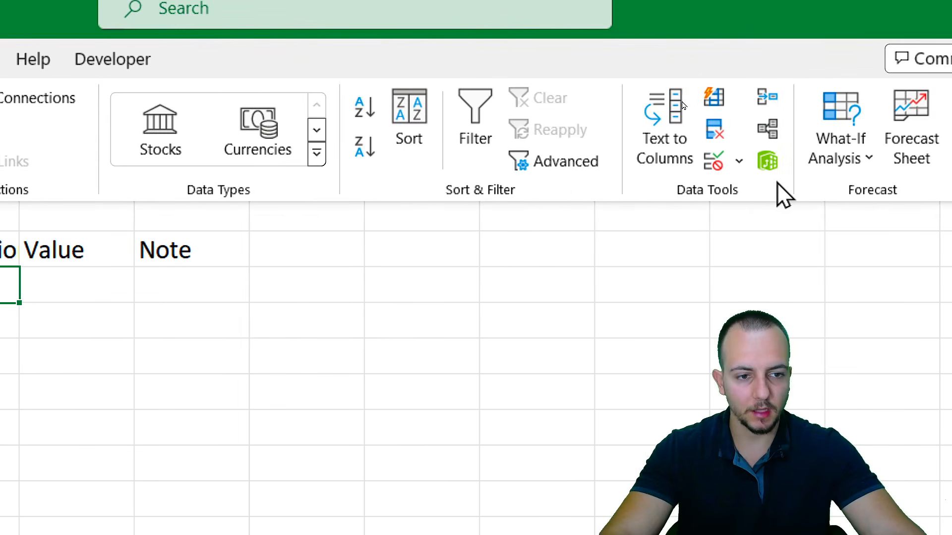
left_click(714, 159)
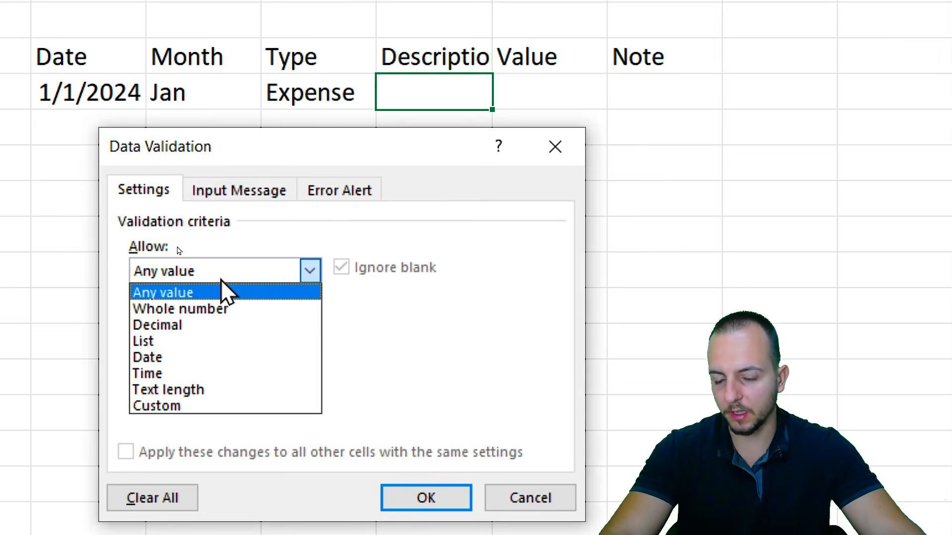
left_click(212, 342)
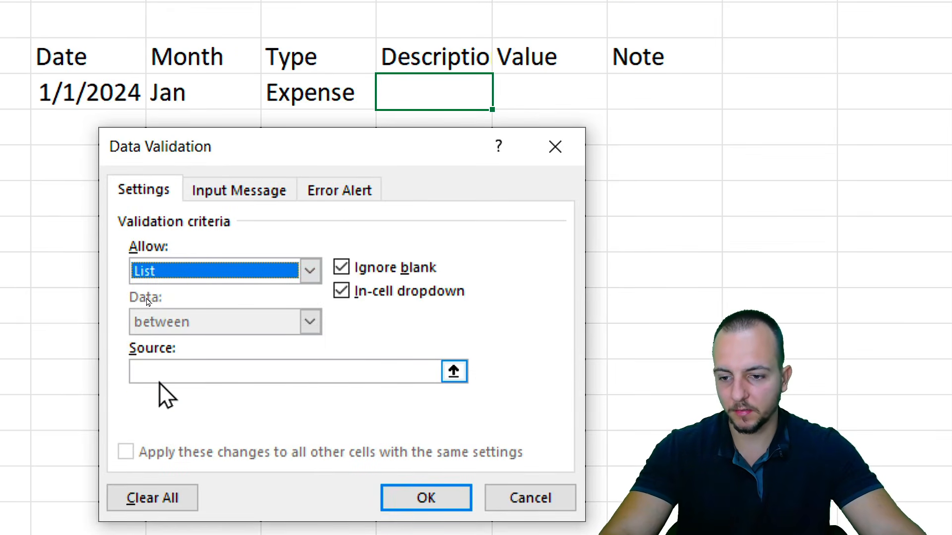
left_click(176, 373)
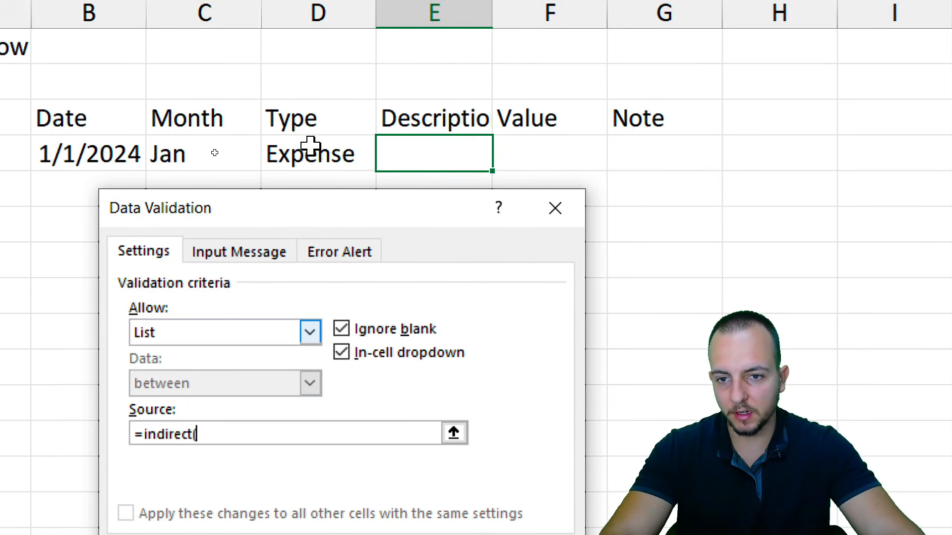
left_click(307, 153)
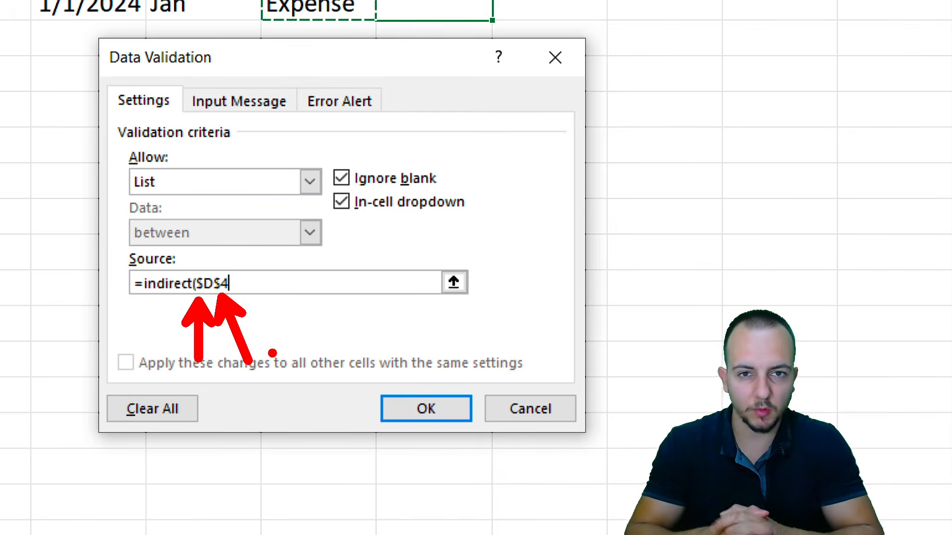
key("Escape")
left_click(205, 289)
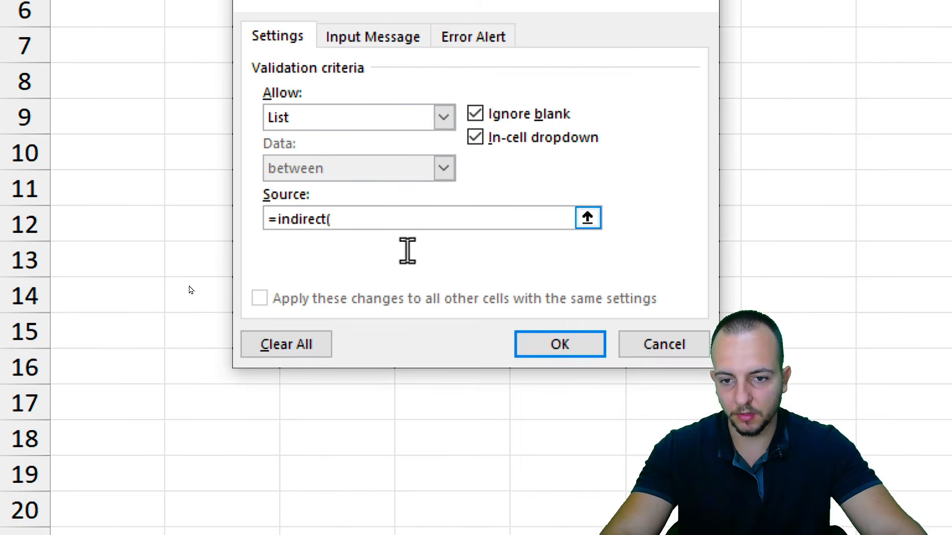
type("D4")
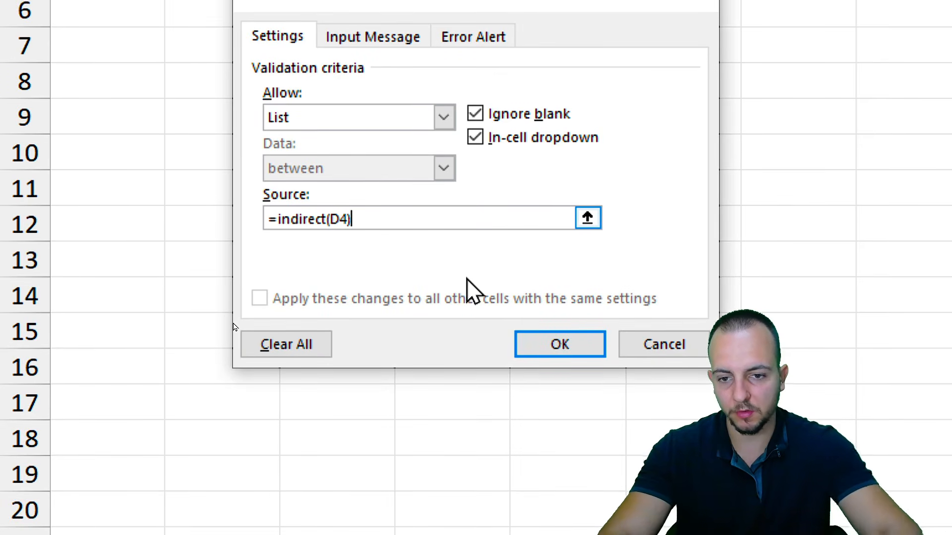
left_click(564, 345)
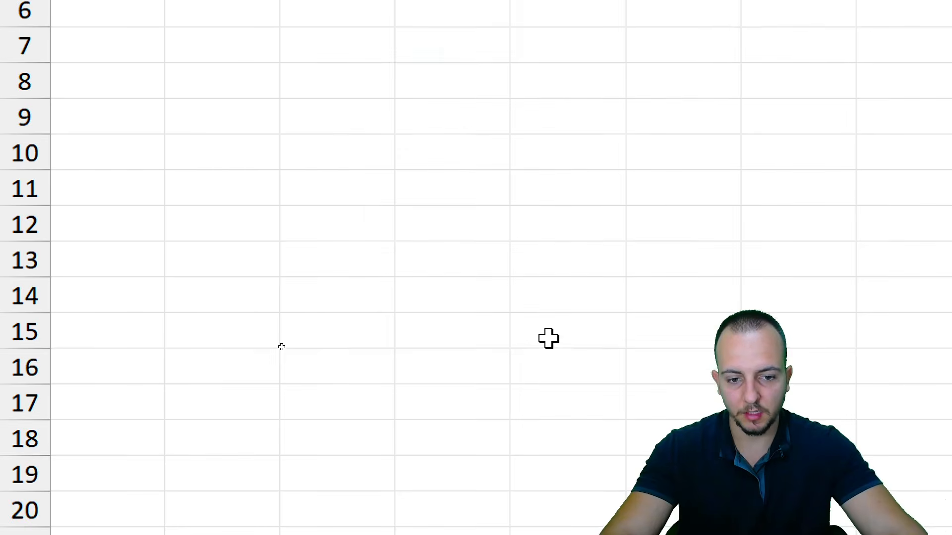
Check which categories the Description dropdown in E4 offers with the Type in D4 set to Expense
left_click(340, 181)
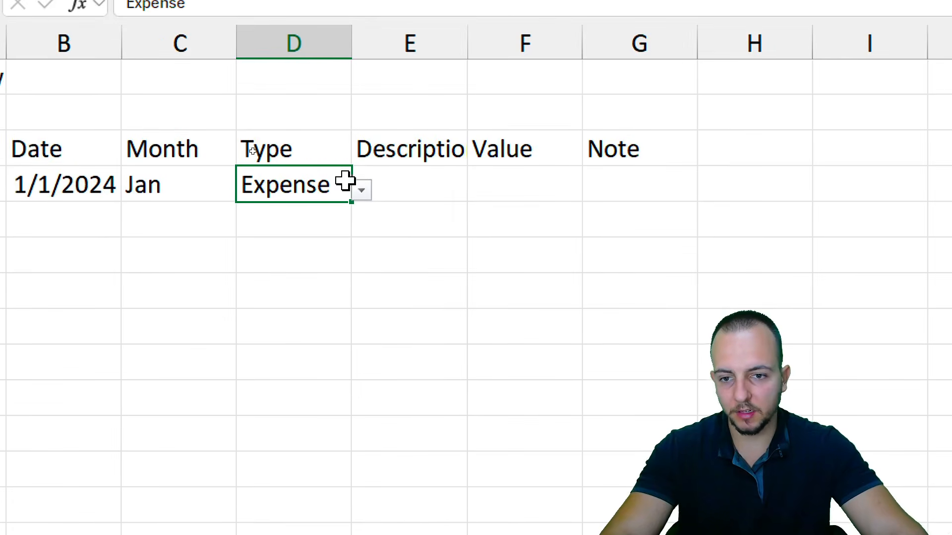
left_click(362, 190)
left_click(423, 191)
left_click(477, 190)
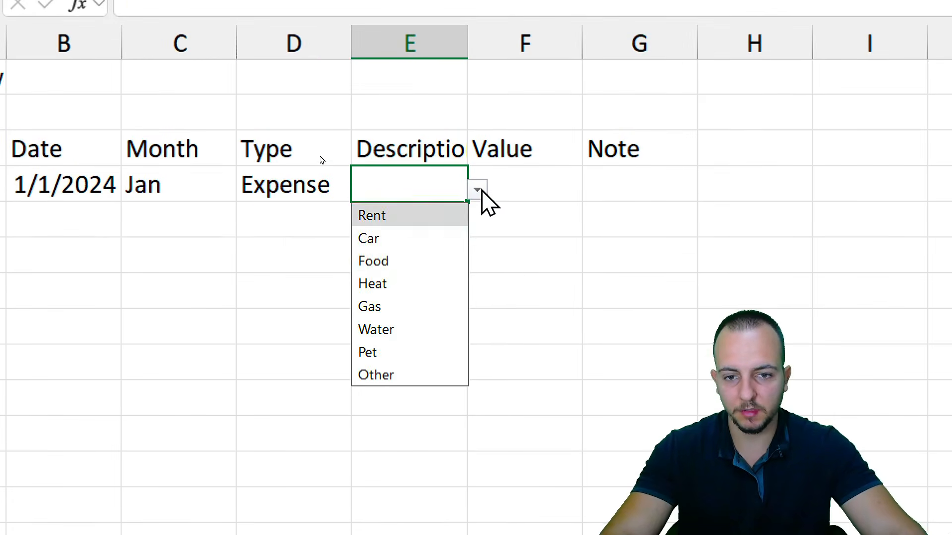
Switch the Type in D4 to Income and check the category list offered in Description cell E4
left_click(330, 187)
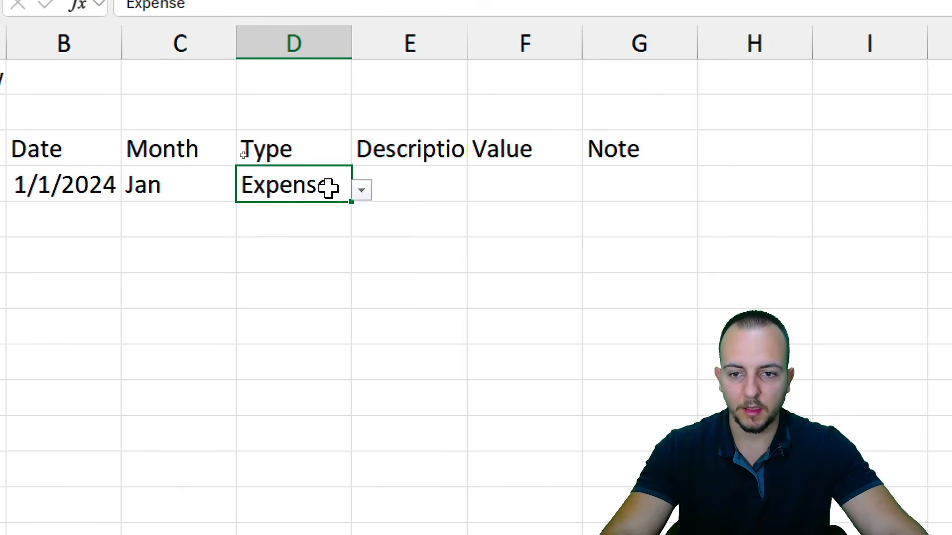
left_click(364, 190)
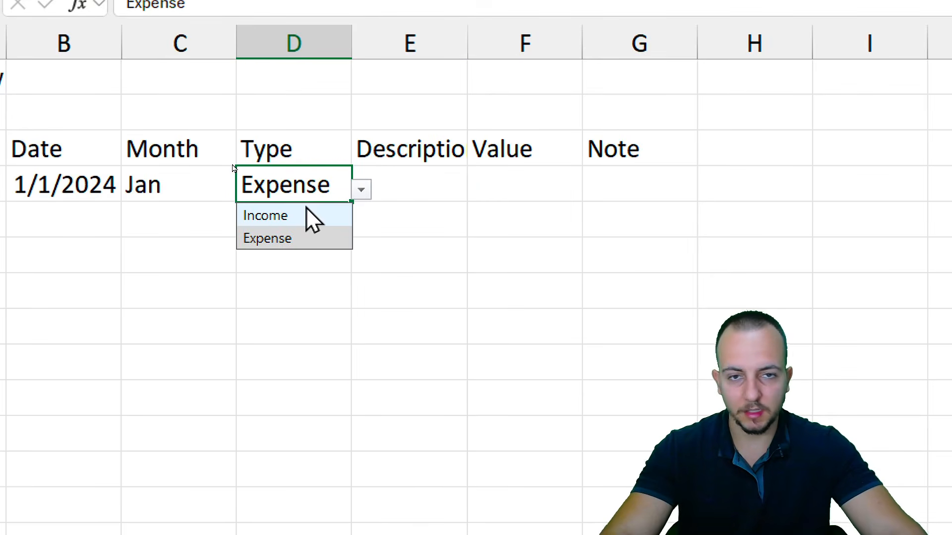
left_click(324, 218)
left_click(446, 180)
left_click(477, 189)
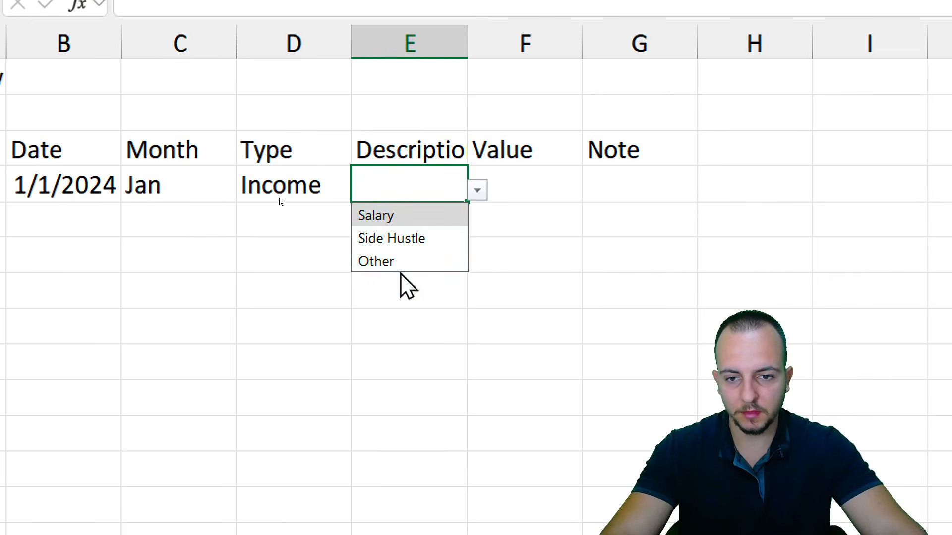
Set the Type in D4 back to Expense and choose Car as the Description in E4
left_click(316, 182)
left_click(364, 190)
left_click(342, 238)
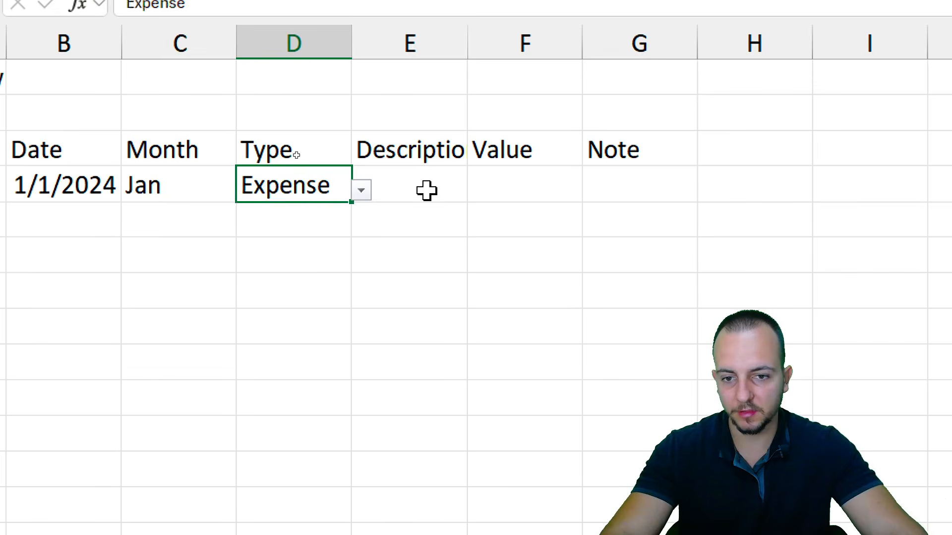
left_click(436, 194)
left_click(477, 190)
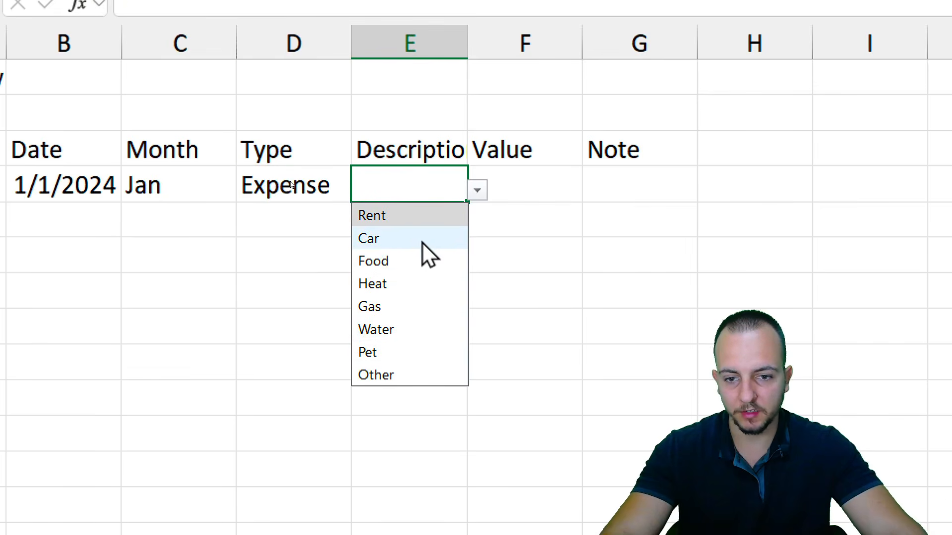
left_click(426, 240)
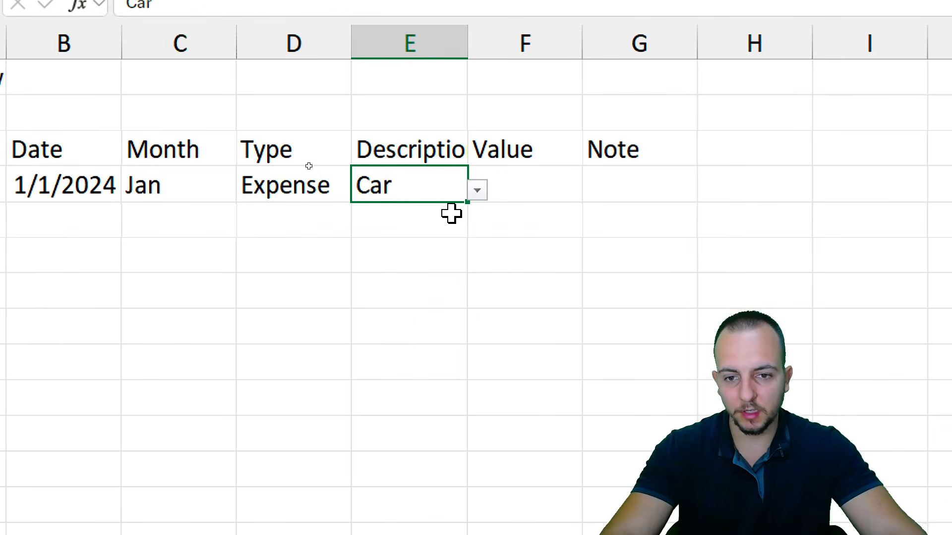
Enter 100 in the Value cell F4 of the first cash flow record
left_click_drag(297, 150, 299, 183)
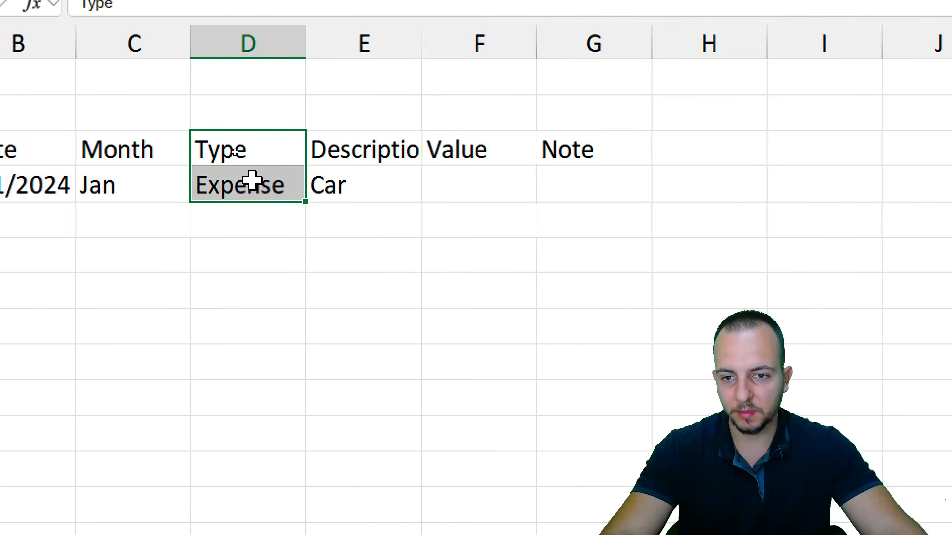
left_click_drag(396, 151, 397, 183)
left_click_drag(476, 151, 492, 185)
left_click(475, 176)
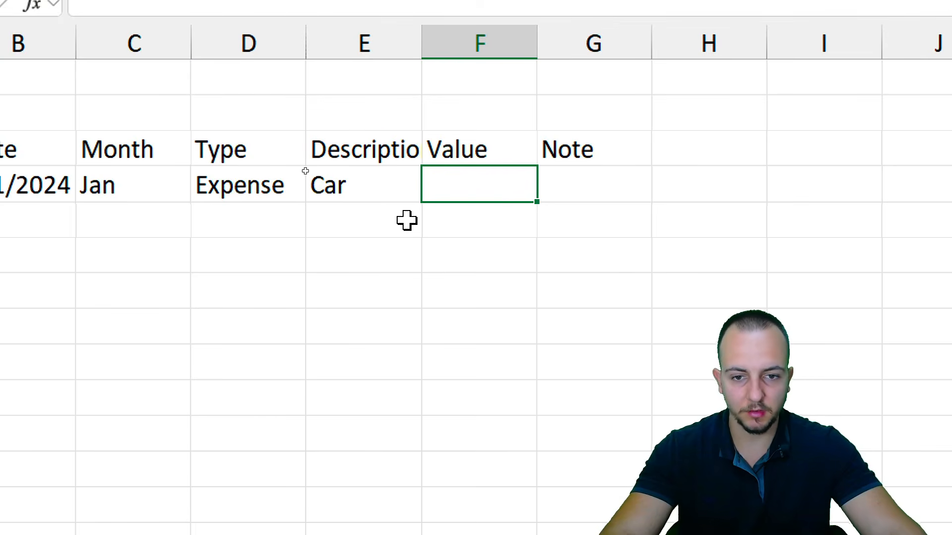
type("100")
key("Return")
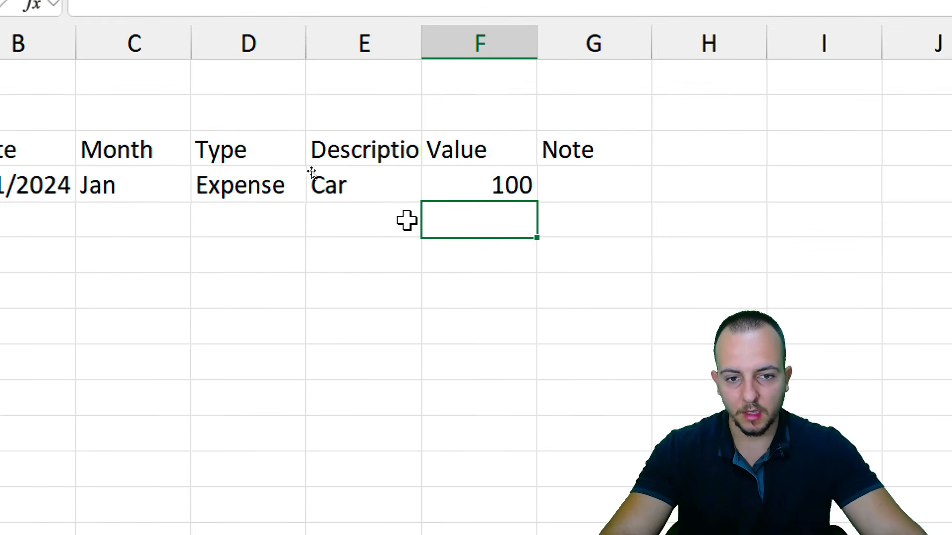
Apply the dollar accounting number format to Value cell F4
left_click(486, 182)
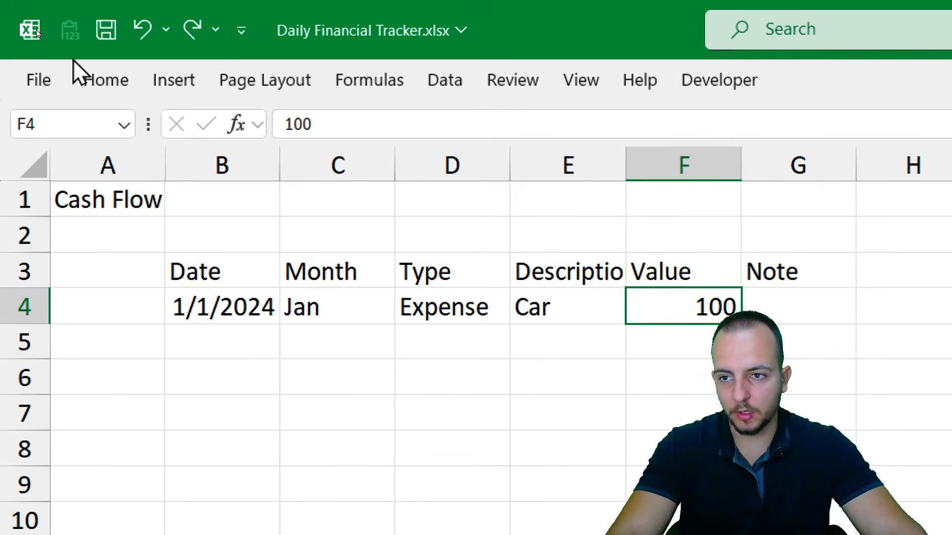
left_click(105, 80)
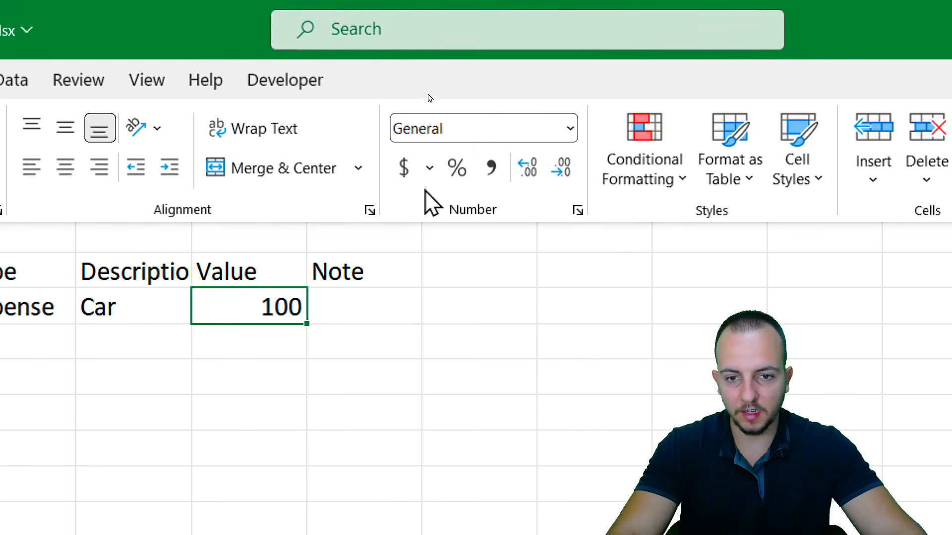
left_click(403, 172)
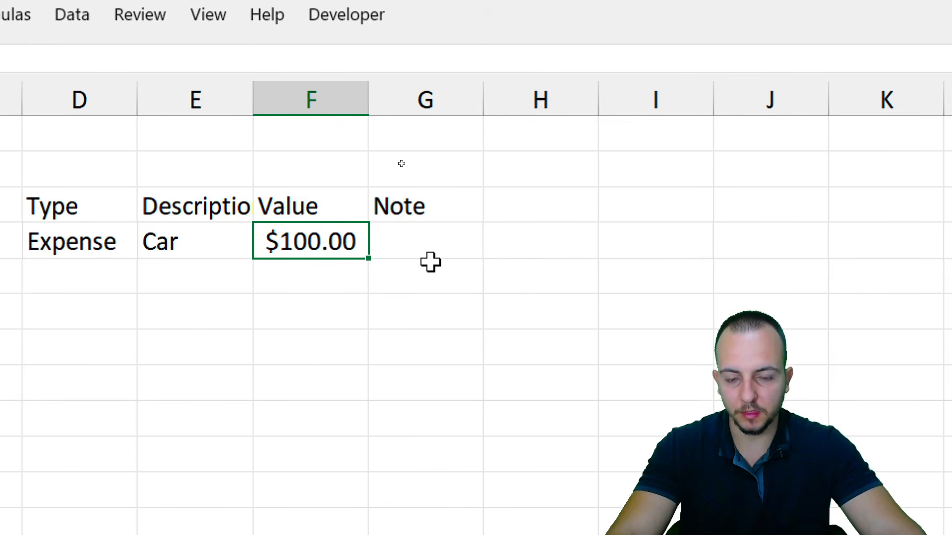
Change the Description of the first cash flow record in E4 to Food
left_click(437, 245)
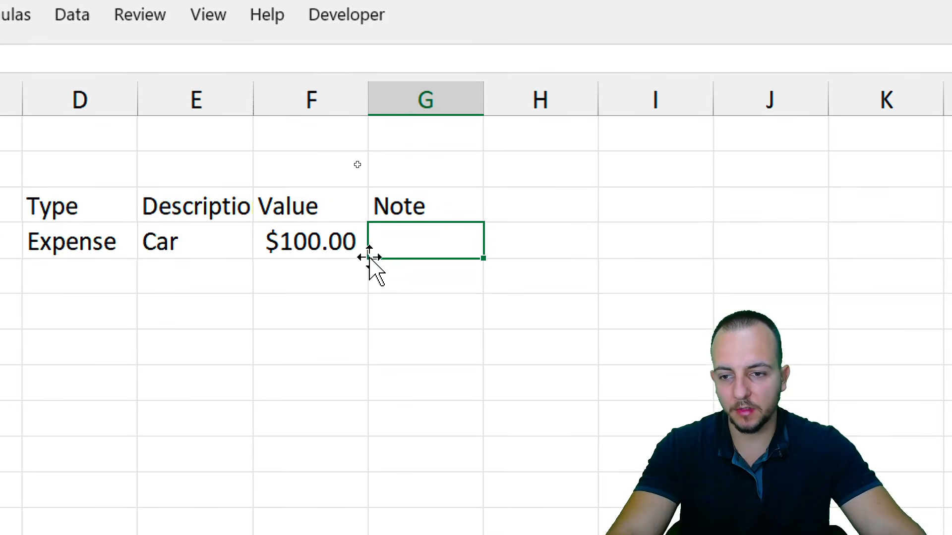
left_click(203, 251)
left_click(387, 254)
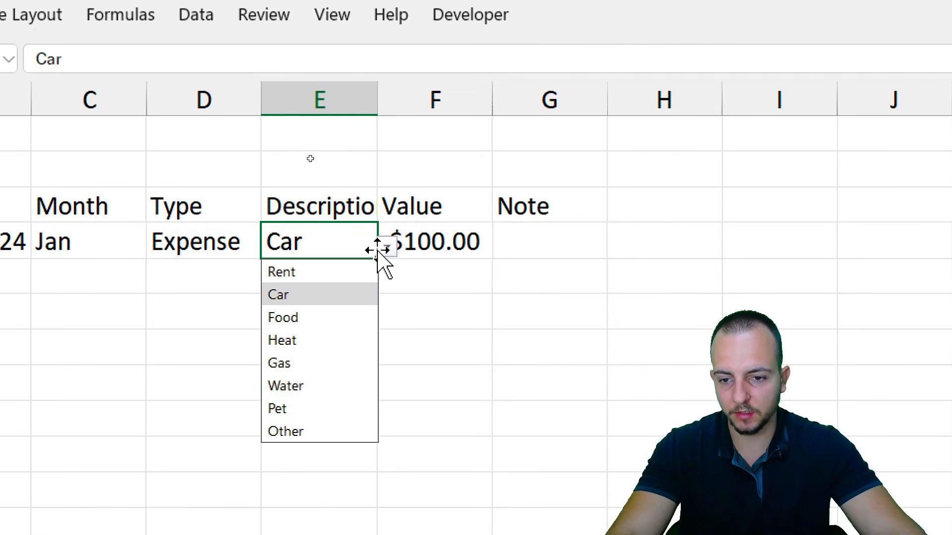
left_click(320, 318)
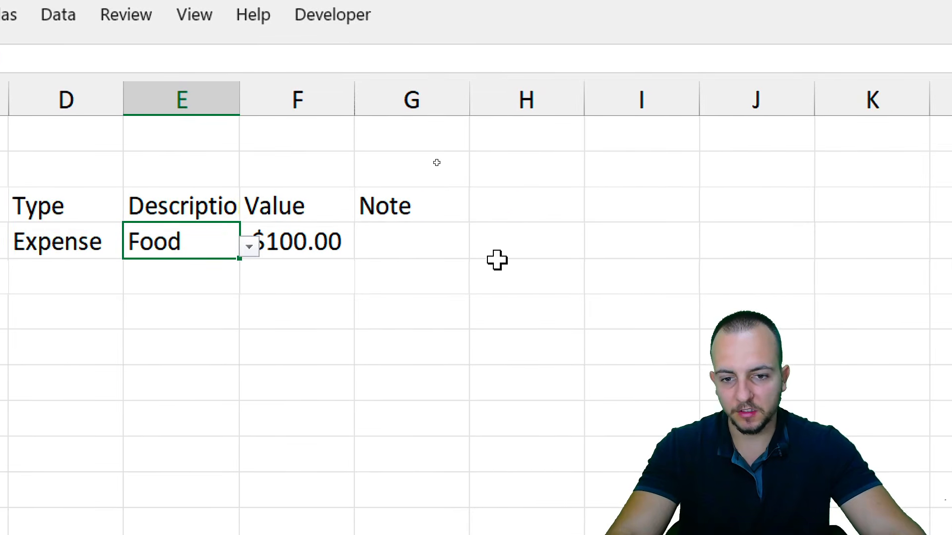
Try the sample note "I bought a snack" in Note cell G4 and discard it
key("Tab")
key("Tab")
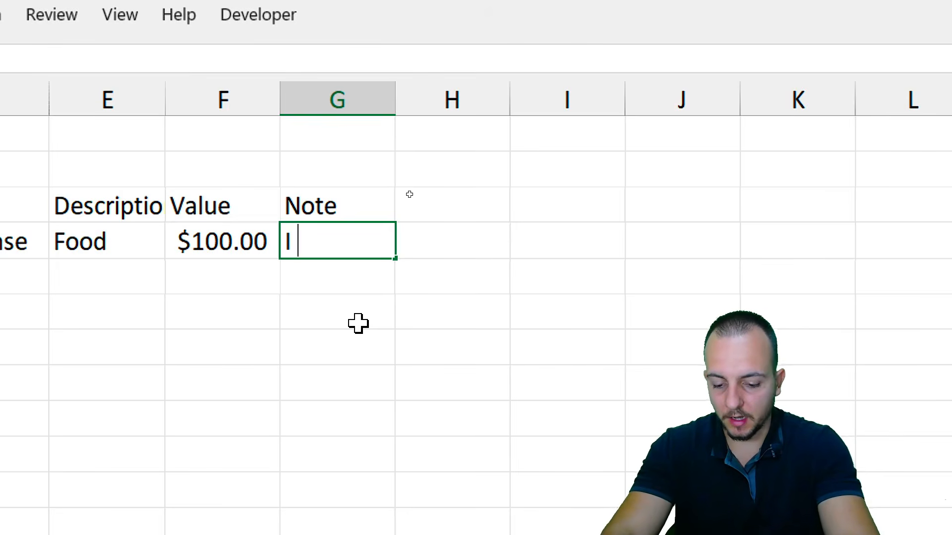
type("ght a snack")
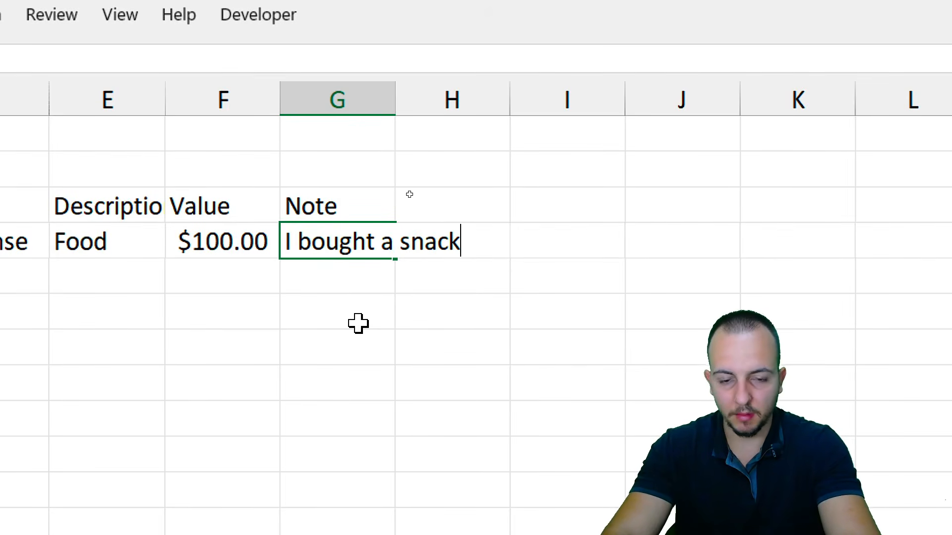
key("Escape")
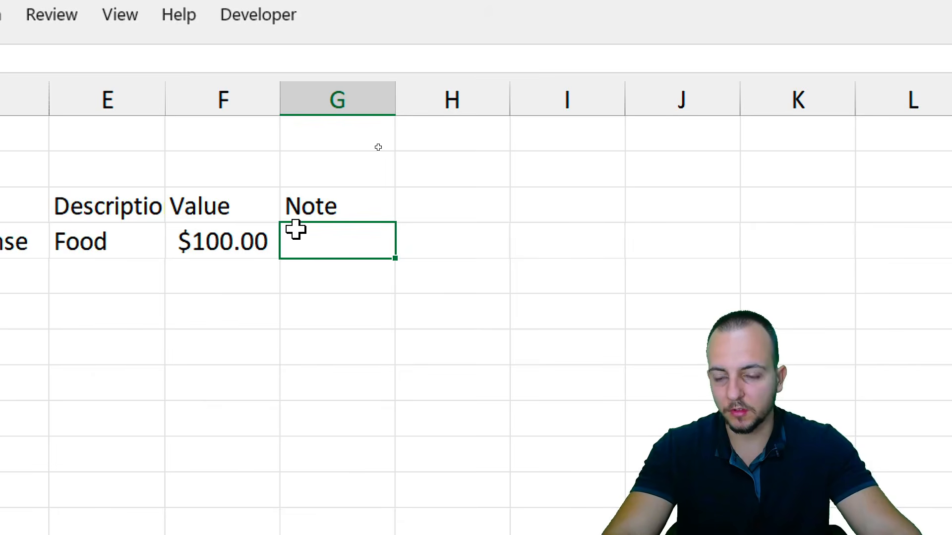
left_click(228, 231)
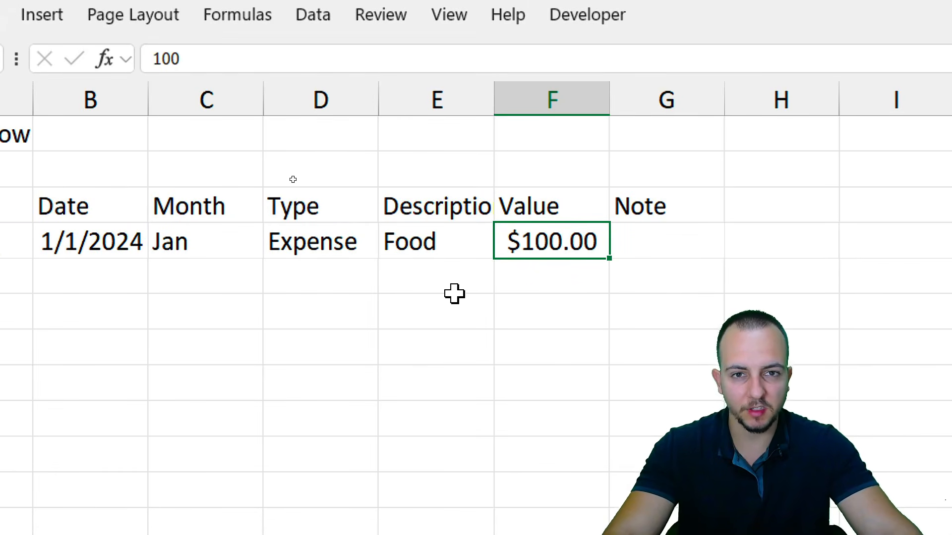
left_click_drag(557, 208, 570, 312)
left_click(555, 239)
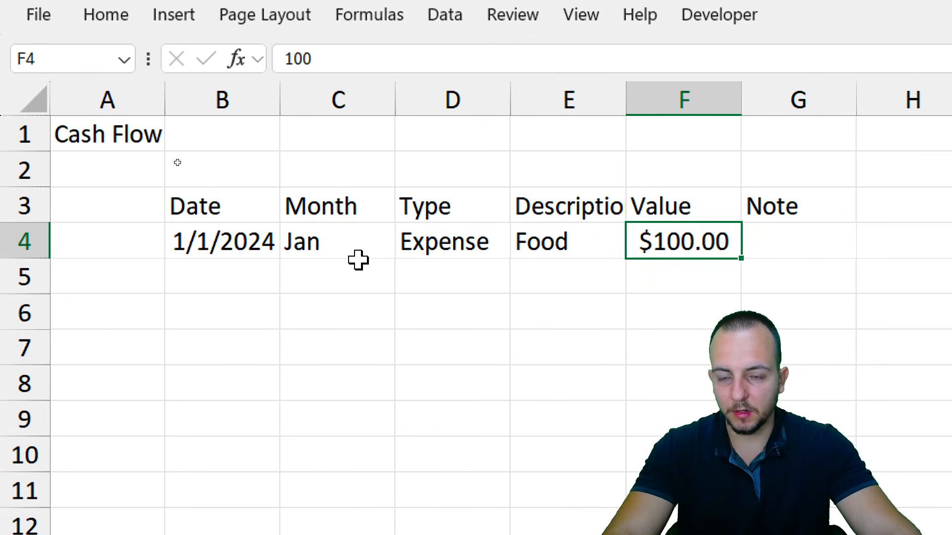
Narrow column A on the Cash Flow sheet to a slim margin beside the data
left_click_drag(163, 100, 85, 143)
left_click(91, 119)
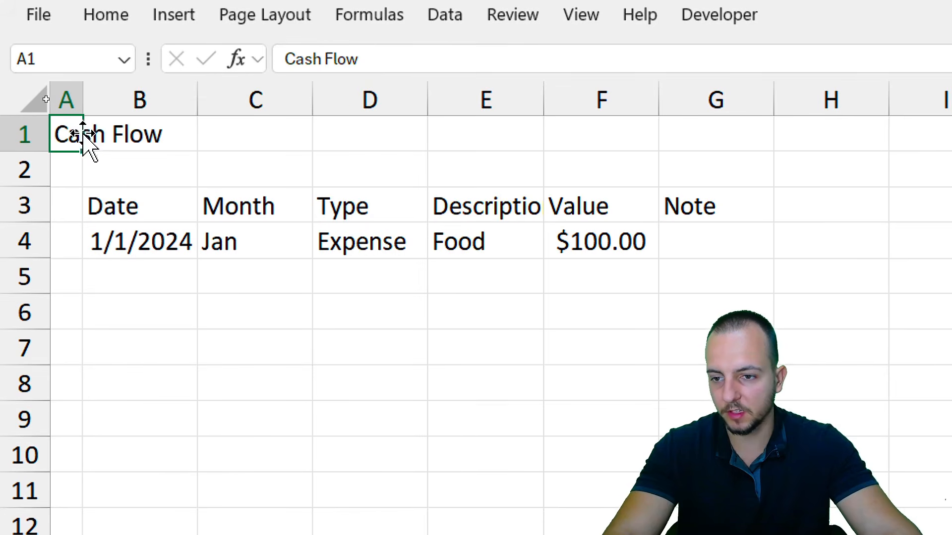
Convert the cash flow range B3:G4 into an Excel table with headers
left_click_drag(155, 204, 689, 240)
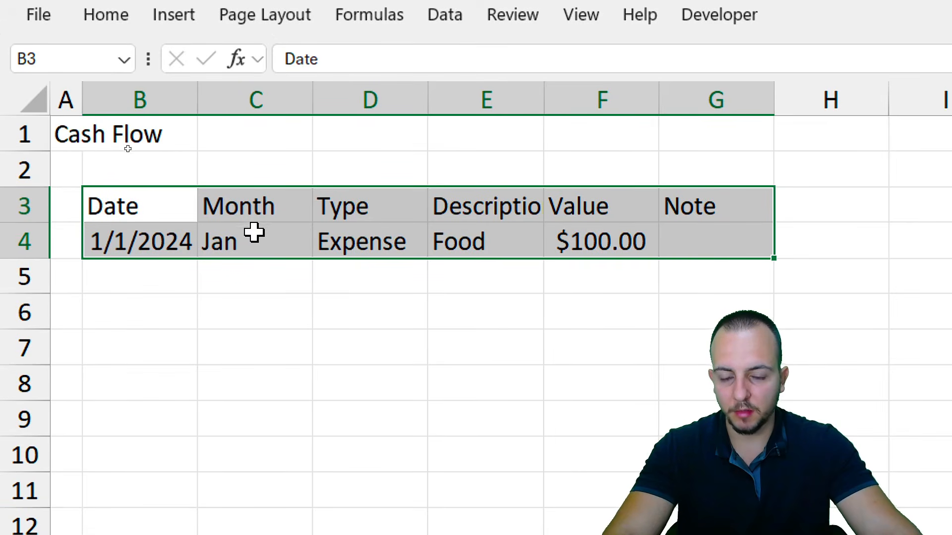
left_click_drag(177, 207, 712, 242)
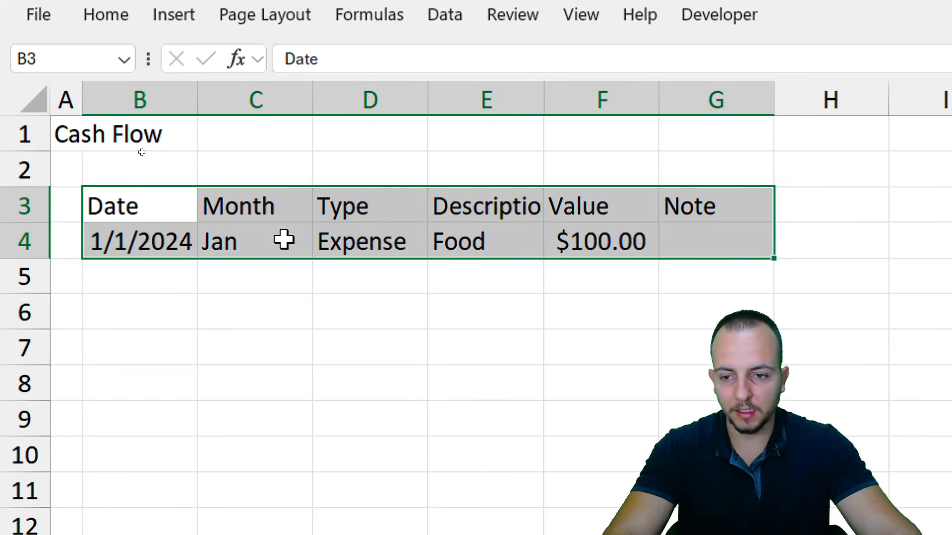
left_click_drag(181, 214, 687, 241)
left_click(179, 20)
left_click(228, 70)
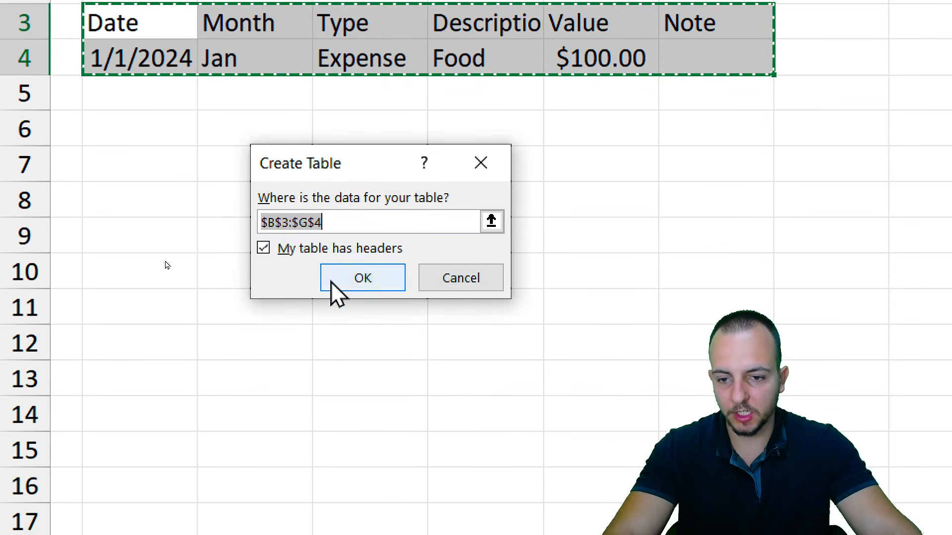
left_click(312, 357)
left_click(280, 350)
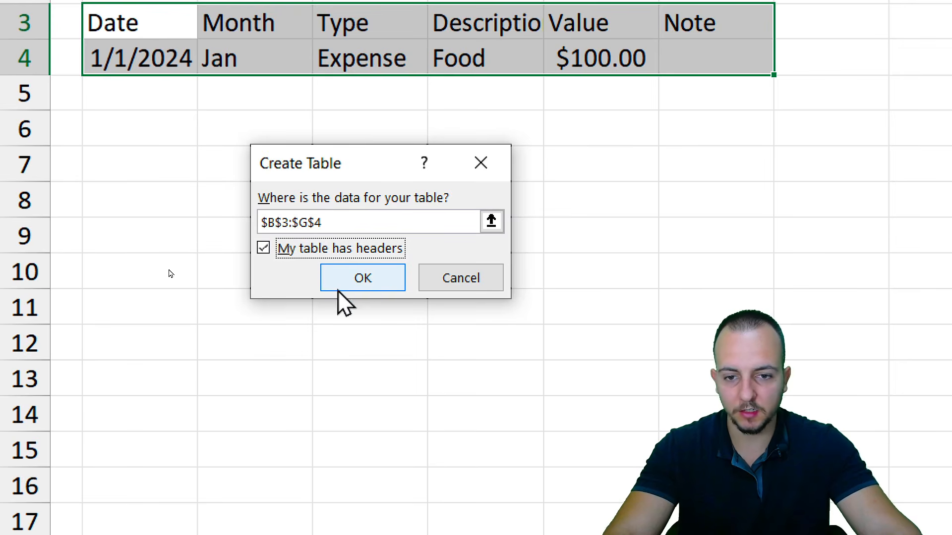
left_click(365, 280)
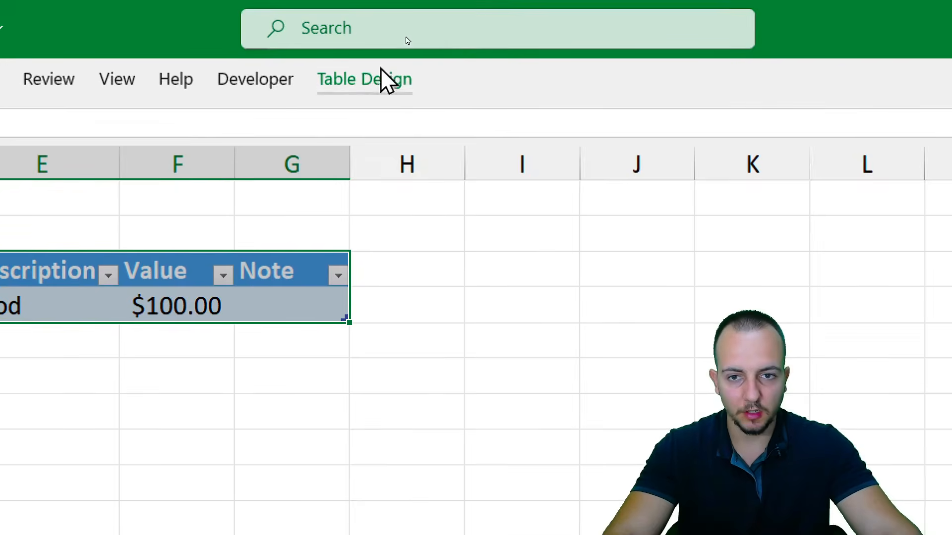
left_click(381, 72)
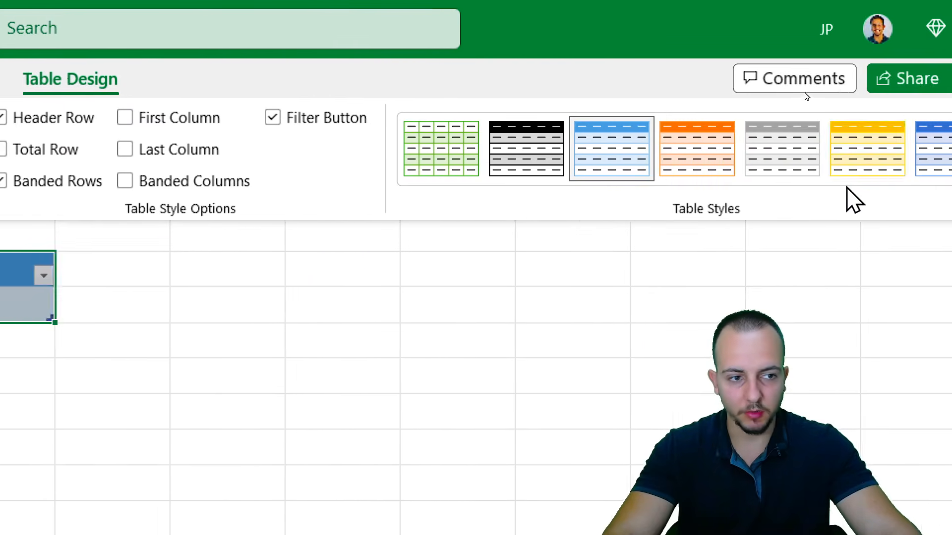
left_click(841, 178)
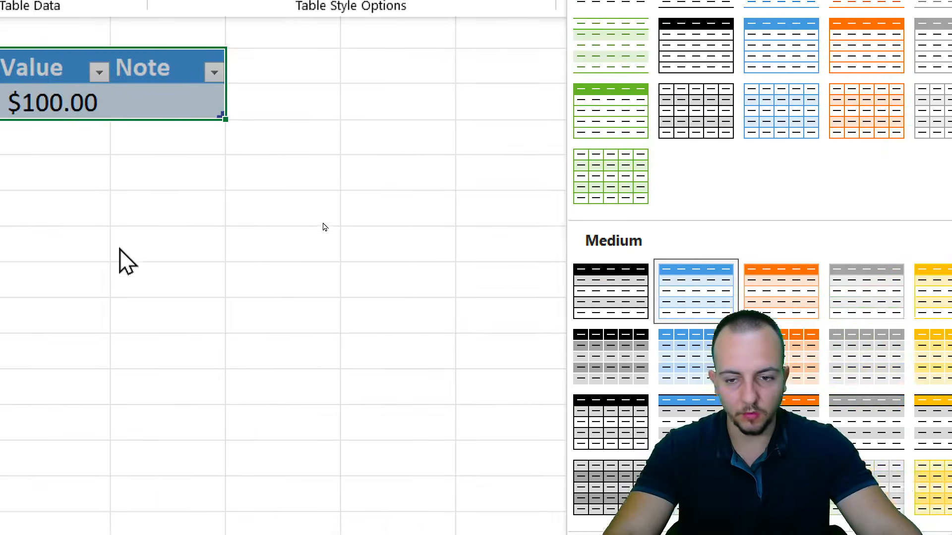
left_click(120, 163)
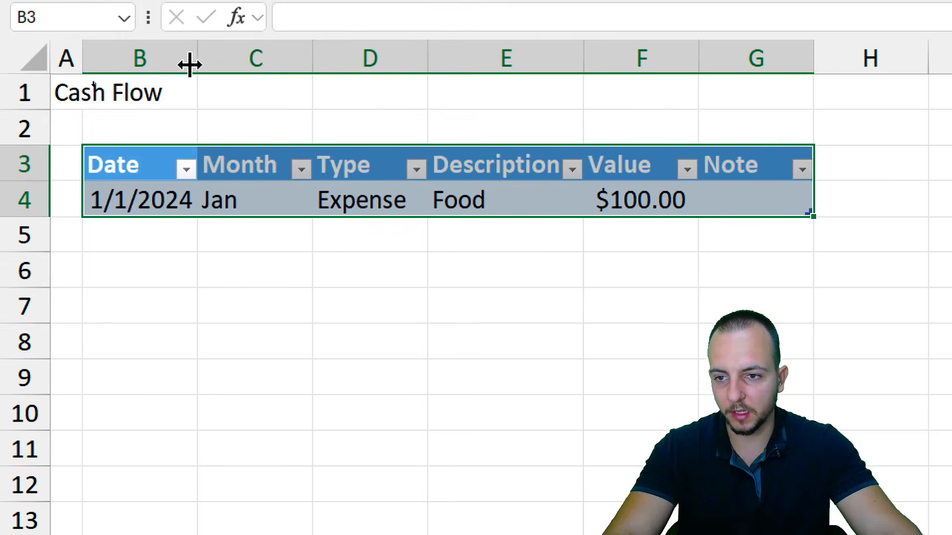
Widen the Date, Month and Type columns of the cash flow table slightly so their headers and values fit comfortably
left_click(187, 45)
left_click_drag(197, 50, 213, 51)
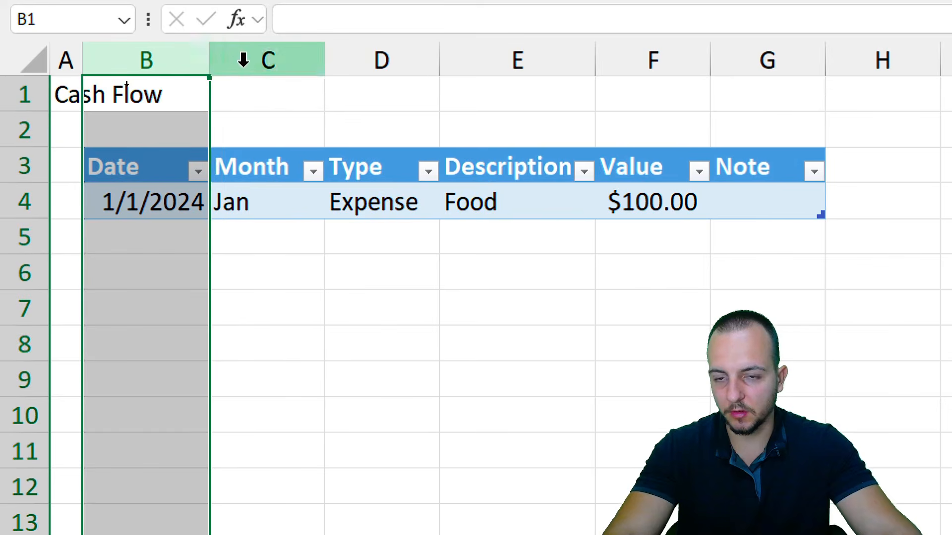
left_click(298, 58)
left_click_drag(320, 62, 330, 59)
left_click(397, 63)
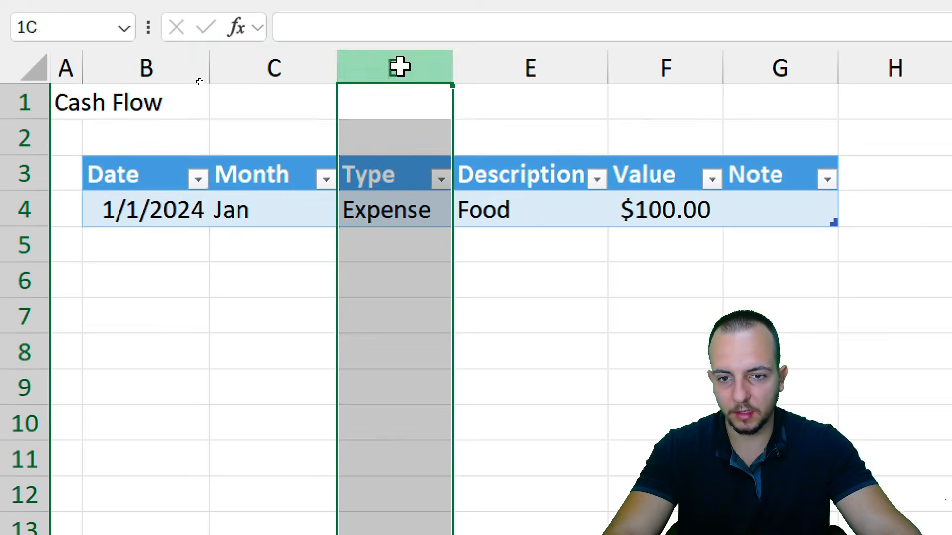
left_click_drag(454, 74, 478, 87)
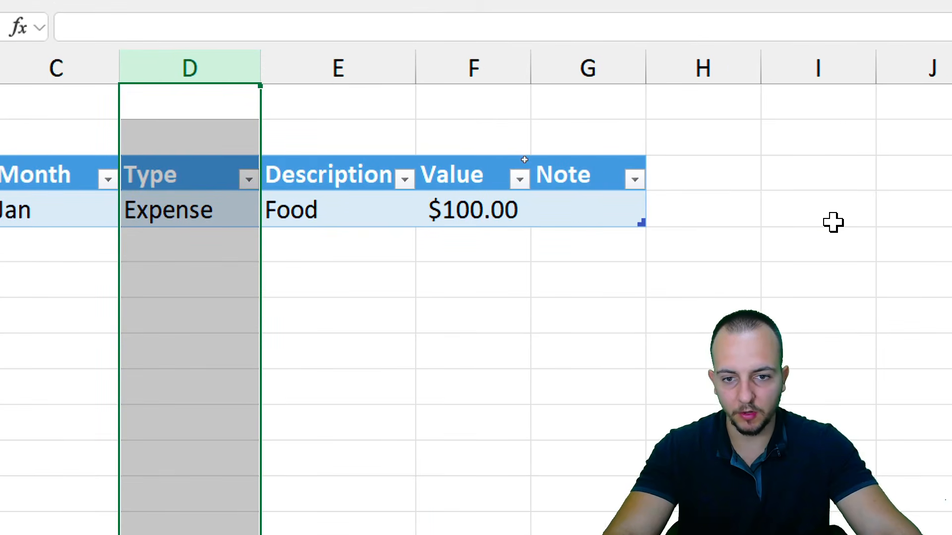
Widen the Description column well beyond the others and give the Value and Note columns a matching larger width
left_click_drag(417, 68, 648, 74)
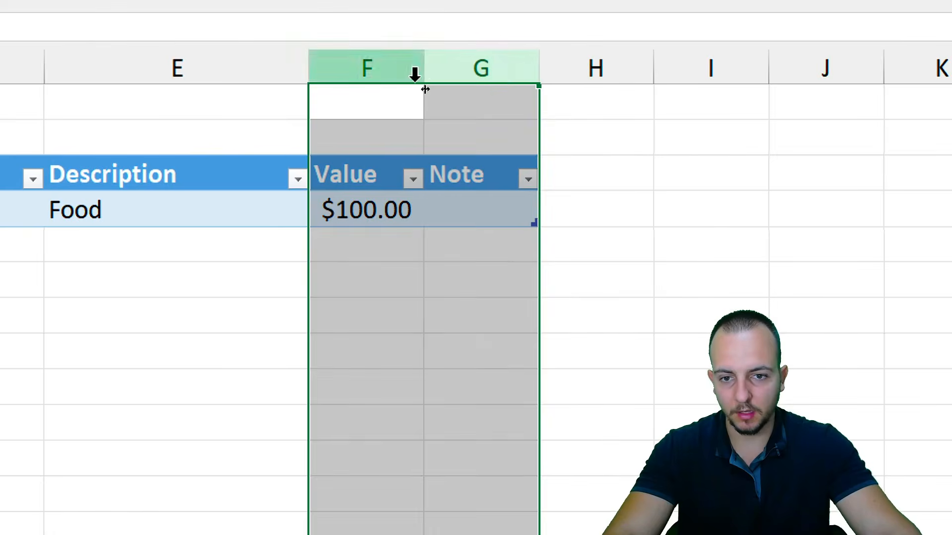
left_click(461, 74)
left_click_drag(414, 75, 477, 66)
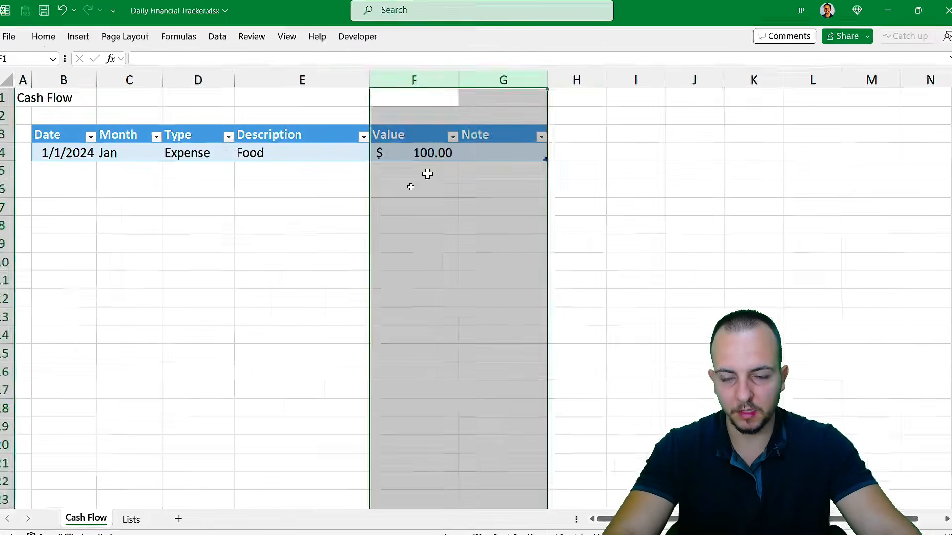
left_click(414, 206)
Center the contents of the cash flow table B3:G4 both vertically and horizontally
left_click_drag(76, 133, 460, 154)
left_click_drag(90, 135, 479, 153)
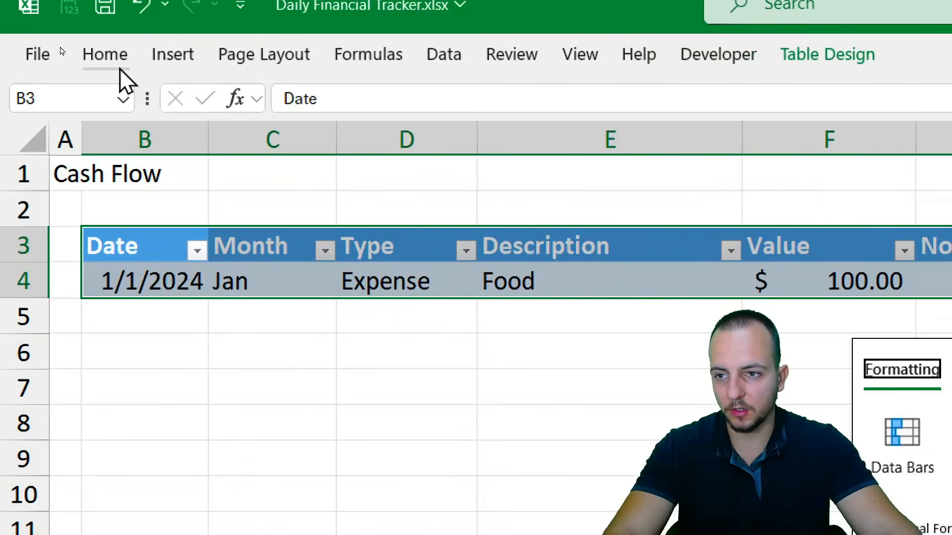
left_click(54, 42)
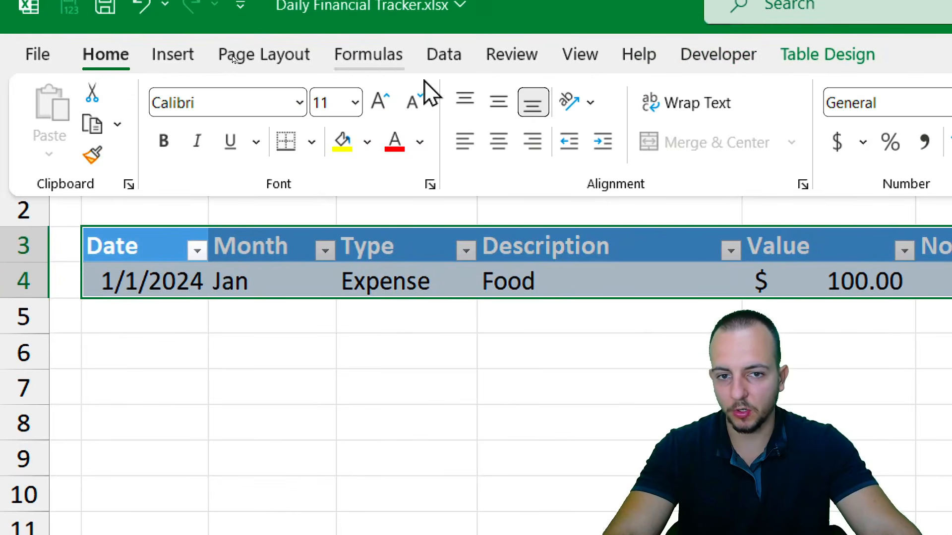
left_click(498, 101)
left_click(497, 142)
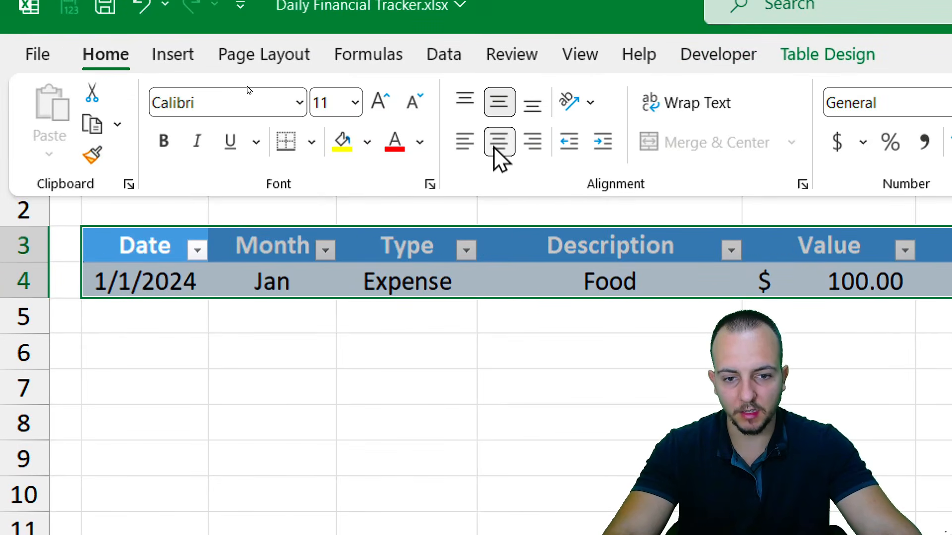
left_click(637, 366)
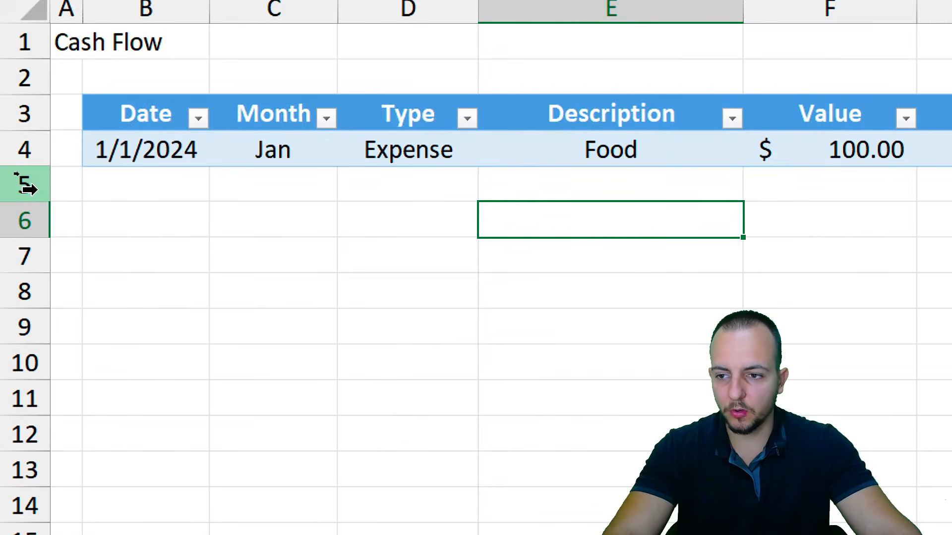
Add a second cash flow record dated 01/02/2024 in B5 and check the Month formula in C5
left_click(66, 173)
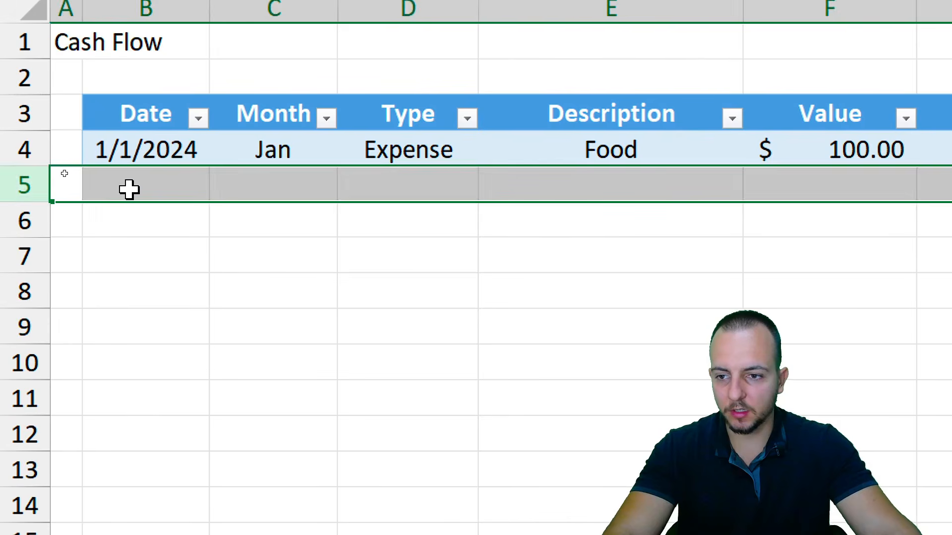
left_click_drag(125, 145, 125, 291)
left_click_drag(162, 180, 149, 322)
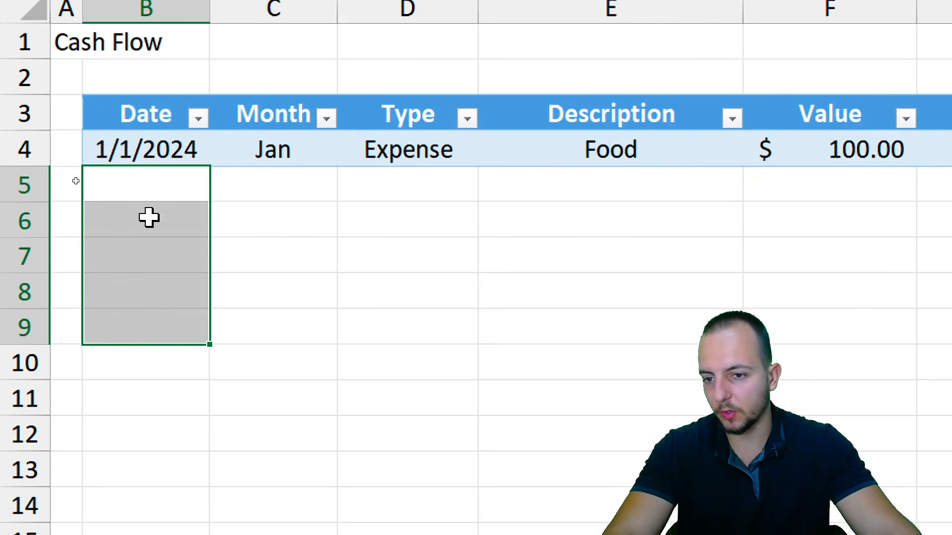
left_click(164, 194)
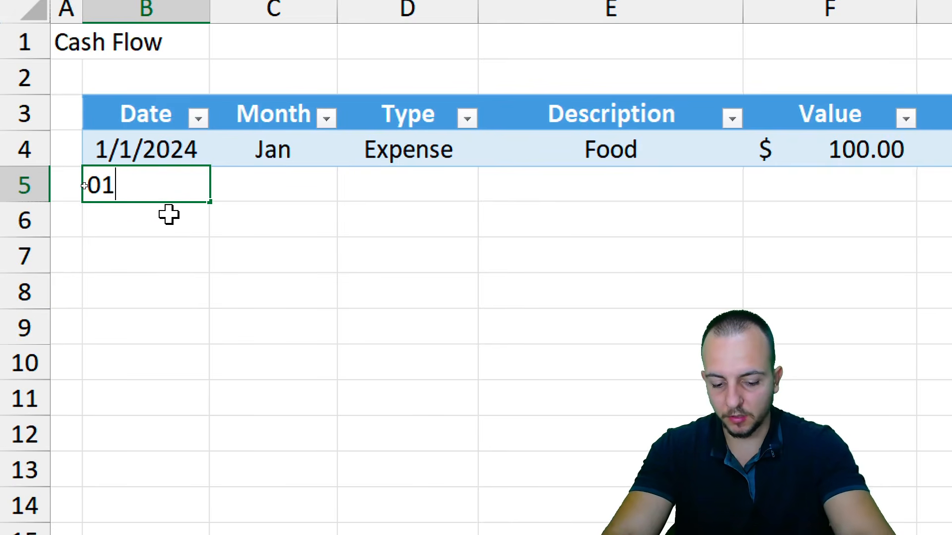
type("01/02/2024")
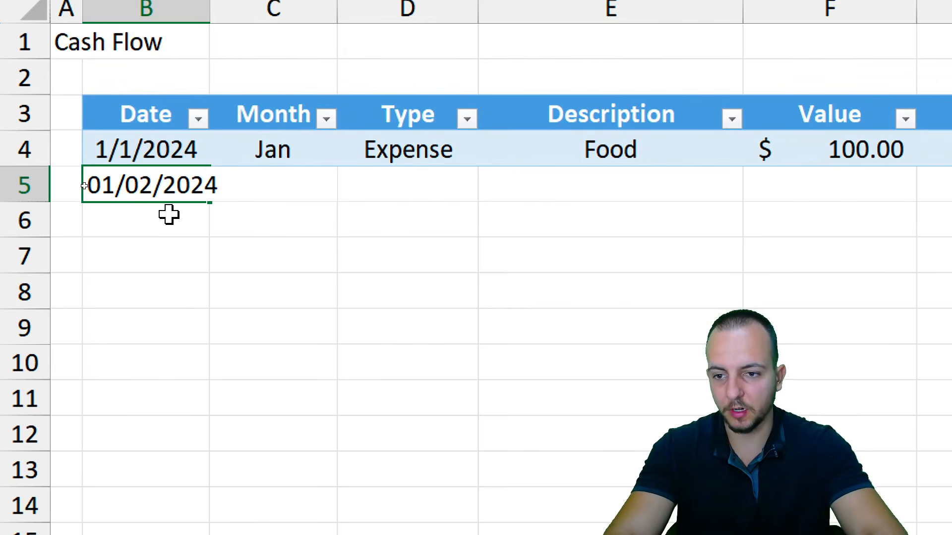
key("Return")
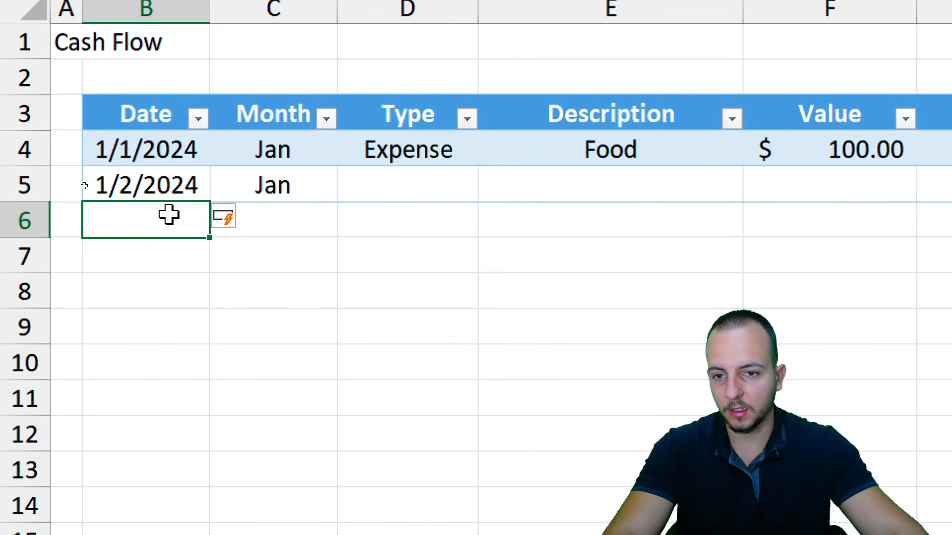
left_click(248, 185)
double_click(312, 181)
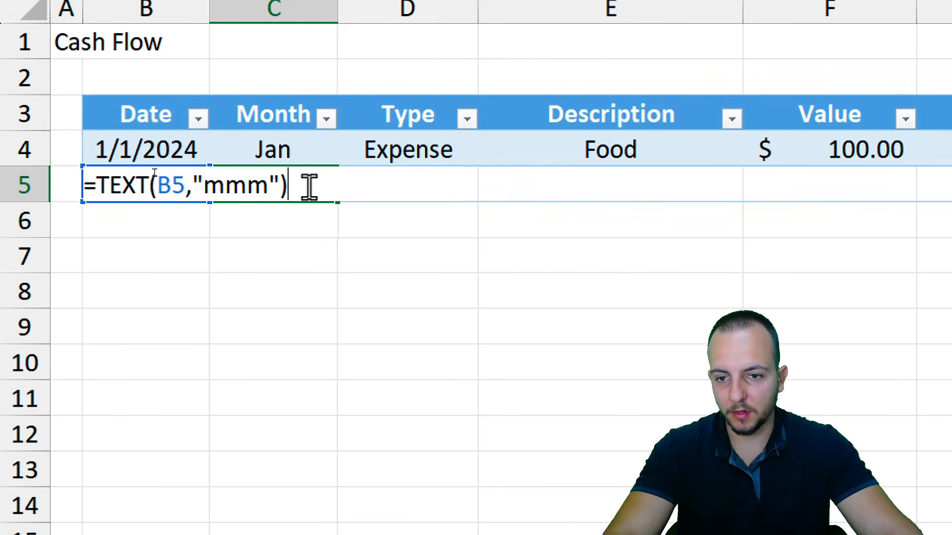
left_click_drag(306, 187, 76, 211)
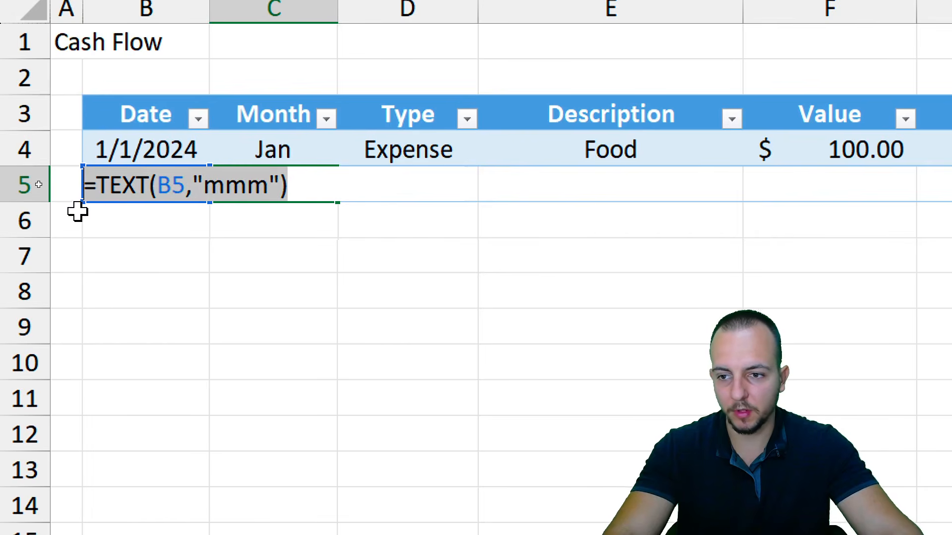
key("Escape")
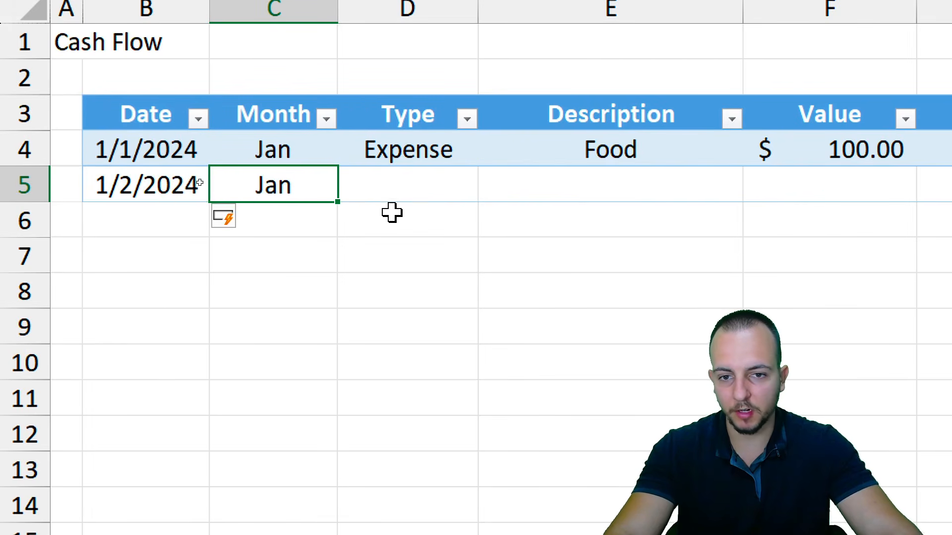
Set the Type of the second cash flow record in D5 to Income from its dropdown list
left_click(434, 183)
left_click(416, 145)
left_click(401, 180)
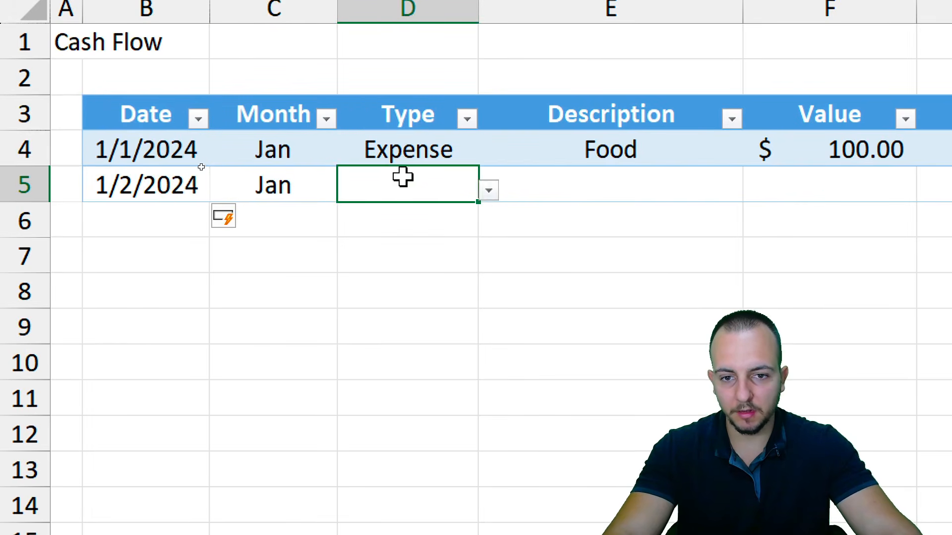
left_click(490, 193)
left_click(443, 216)
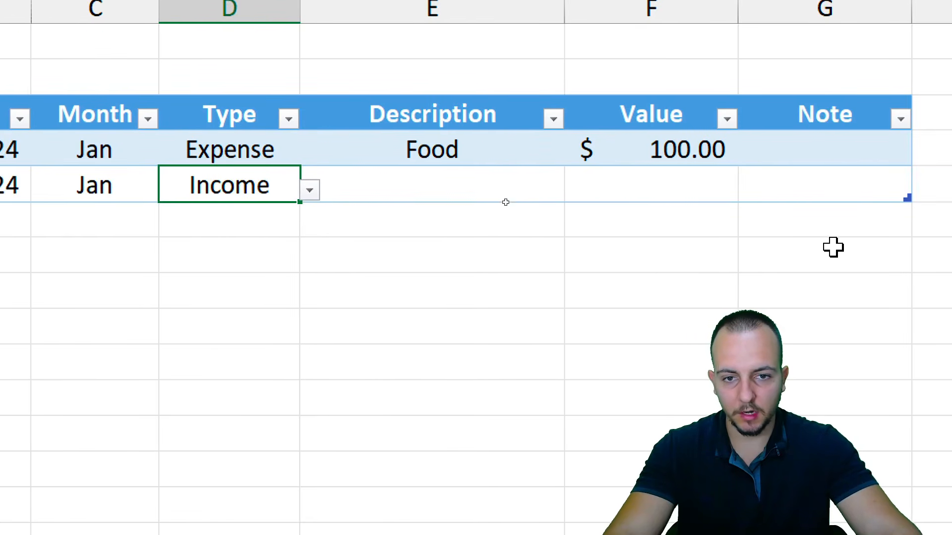
Choose Side Hustle as the Description in E5 and enter a Value of 500 in F5
left_click(665, 189)
left_click(575, 191)
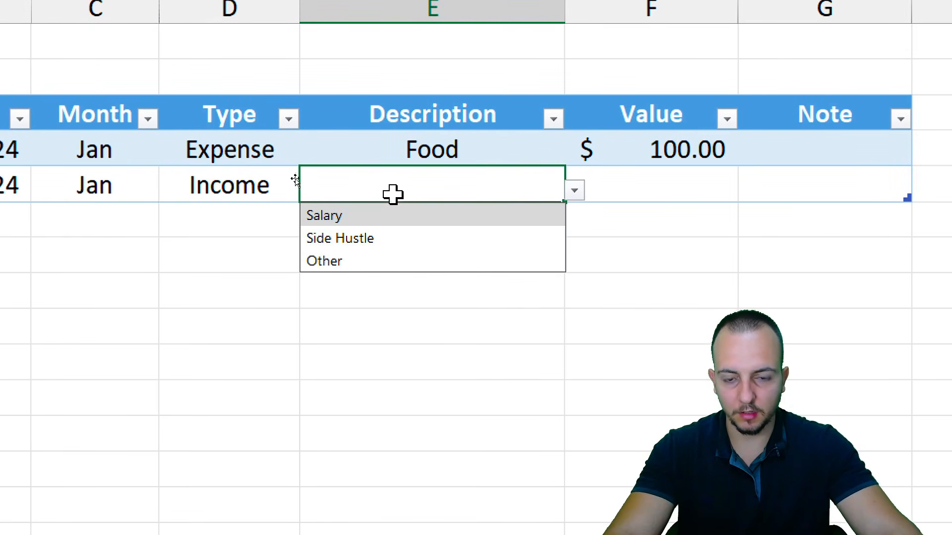
left_click(396, 243)
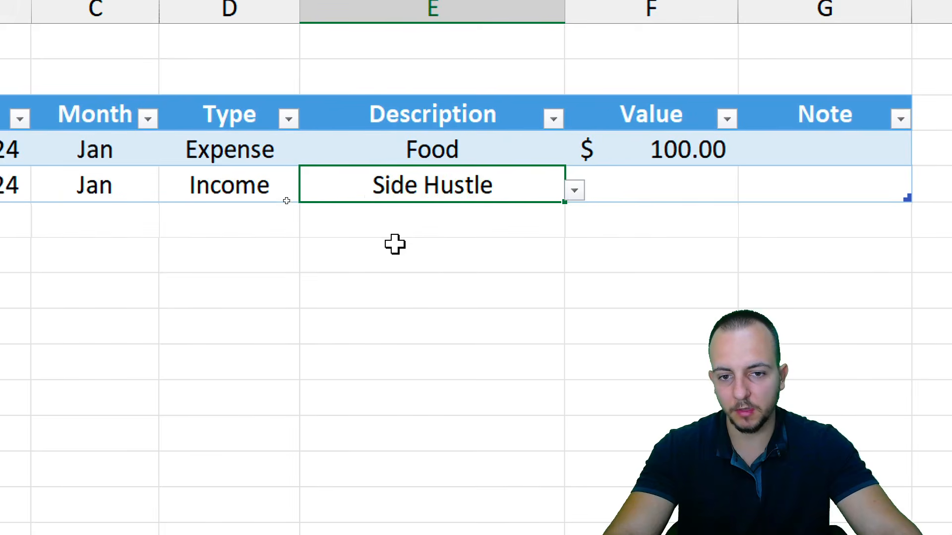
key("Tab")
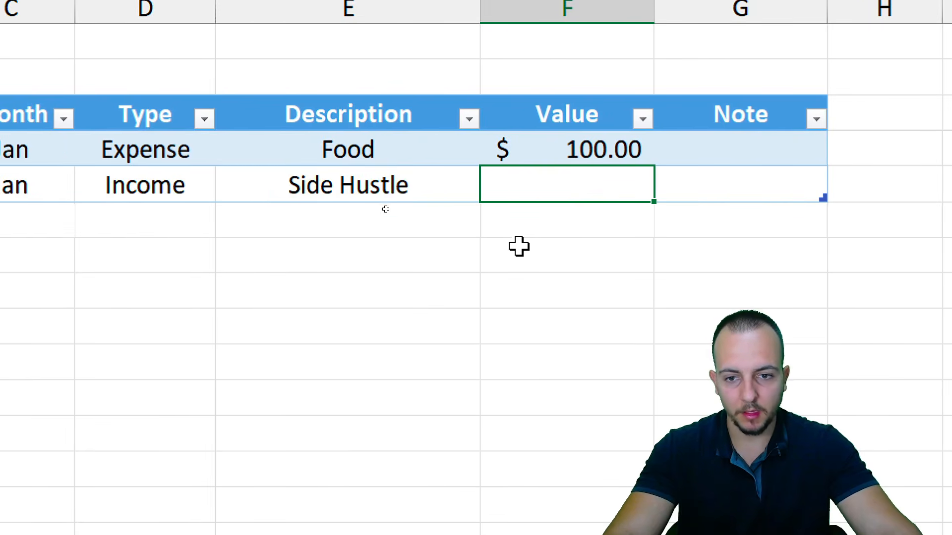
type("500")
key("Return")
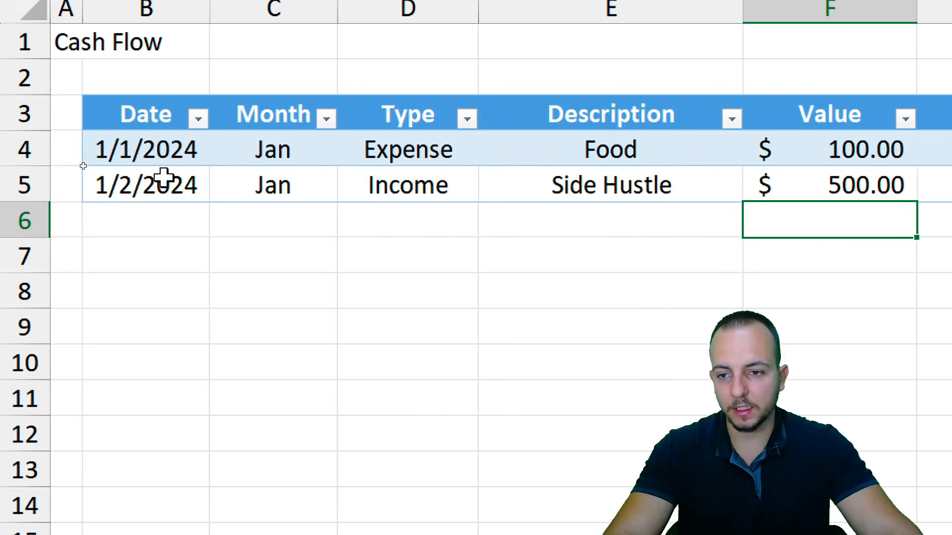
left_click_drag(30, 219, 37, 399)
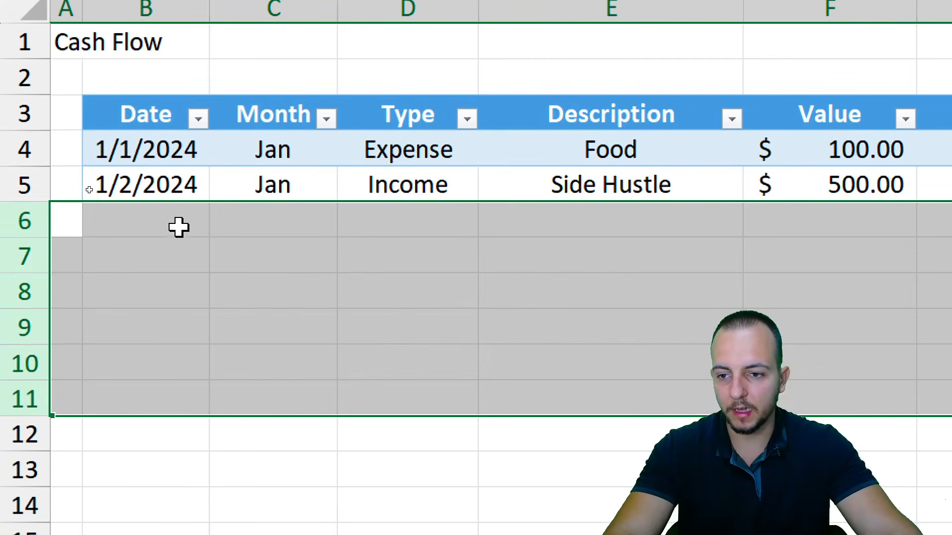
left_click_drag(179, 227, 147, 401)
left_click_drag(283, 223, 276, 392)
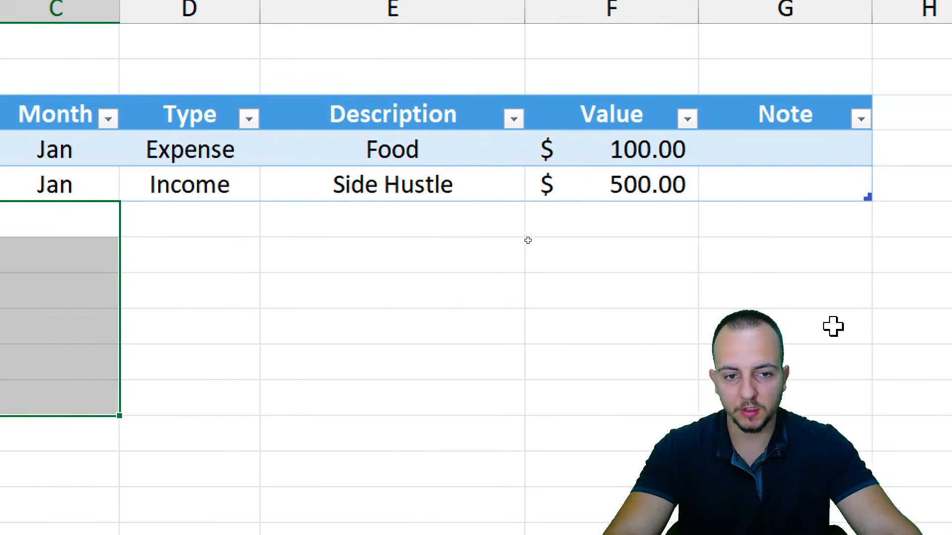
left_click_drag(853, 138, 853, 327)
left_click(483, 276)
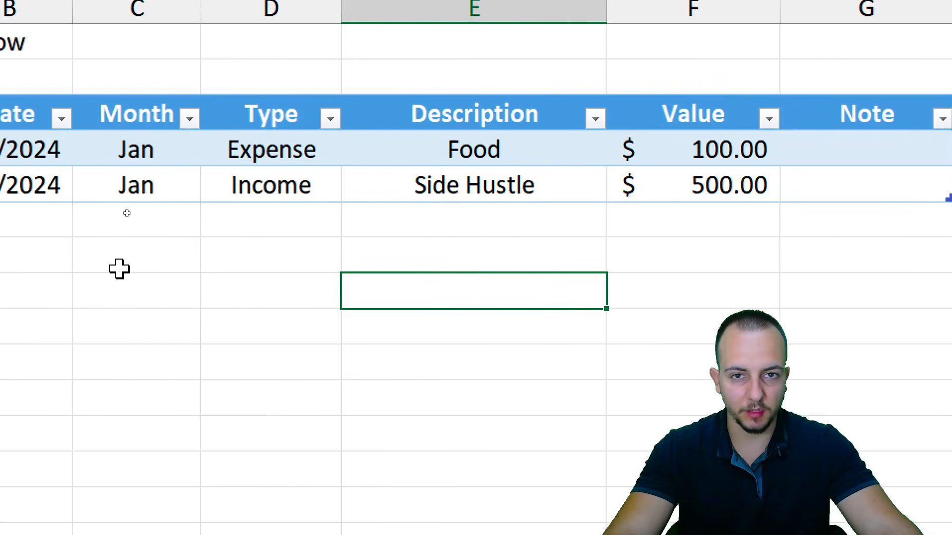
left_click(120, 112)
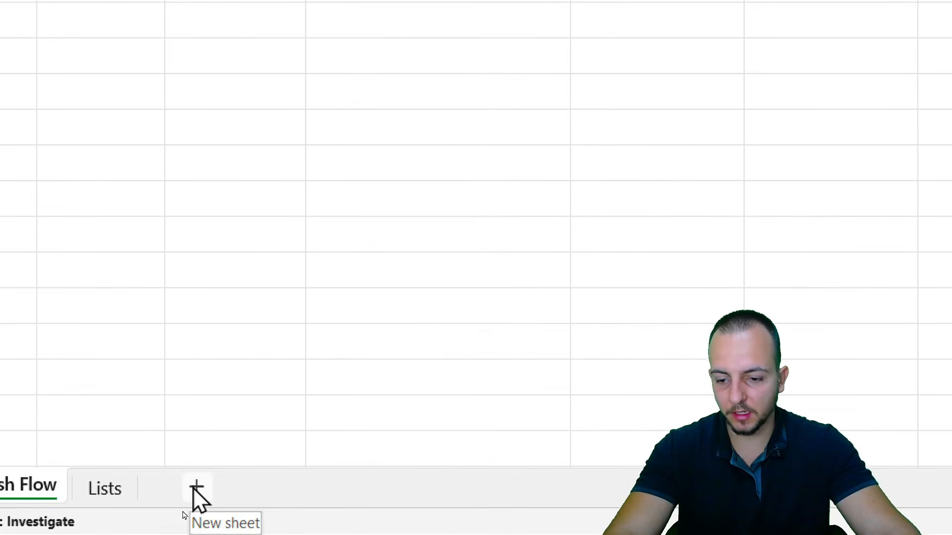
Add a new worksheet, place it after the Lists sheet and rename it Dashboard
left_click(195, 488)
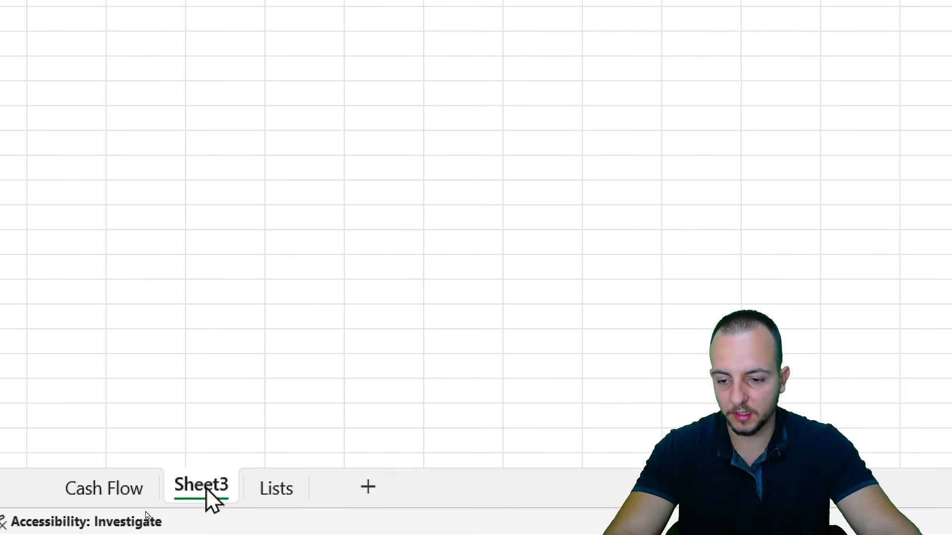
left_click_drag(196, 488, 347, 488)
left_click(130, 489)
left_click(261, 488)
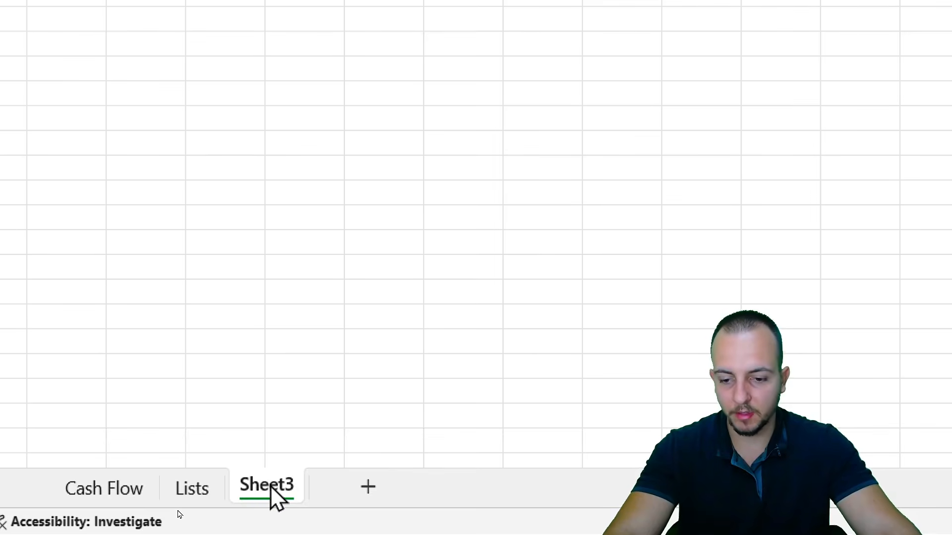
right_click(271, 488)
left_click(403, 170)
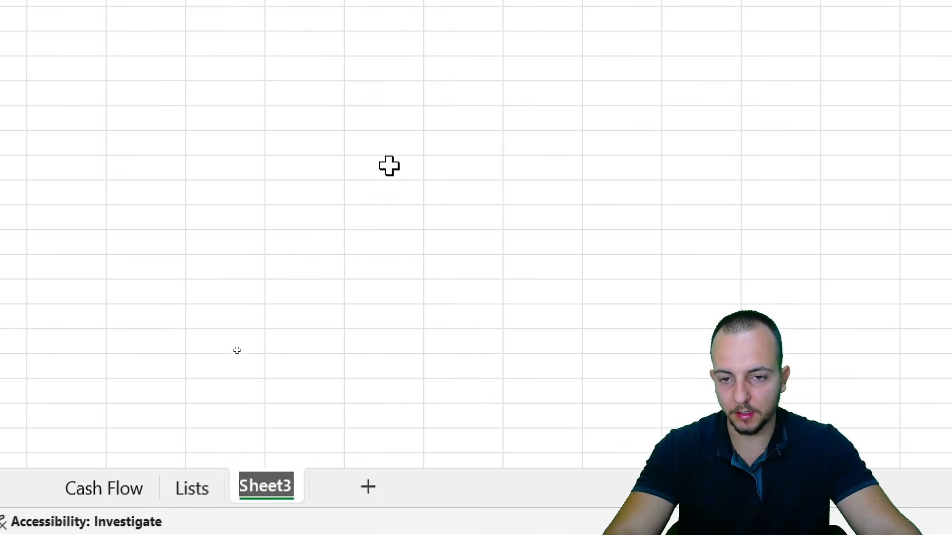
type("Dashboard")
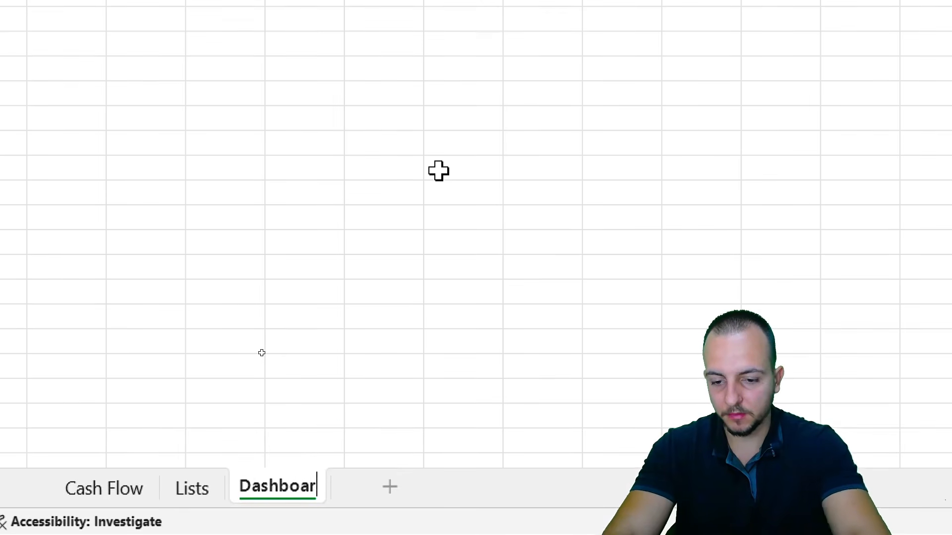
key("Return")
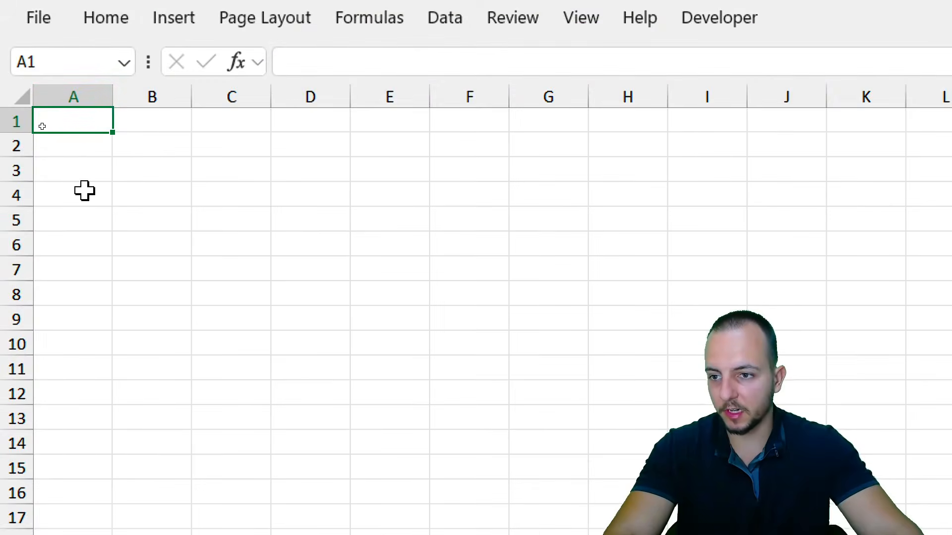
Enter the title Dashboard in A1 of the new sheet and narrow column A to a slim margin
type("Dashboard")
key("Return")
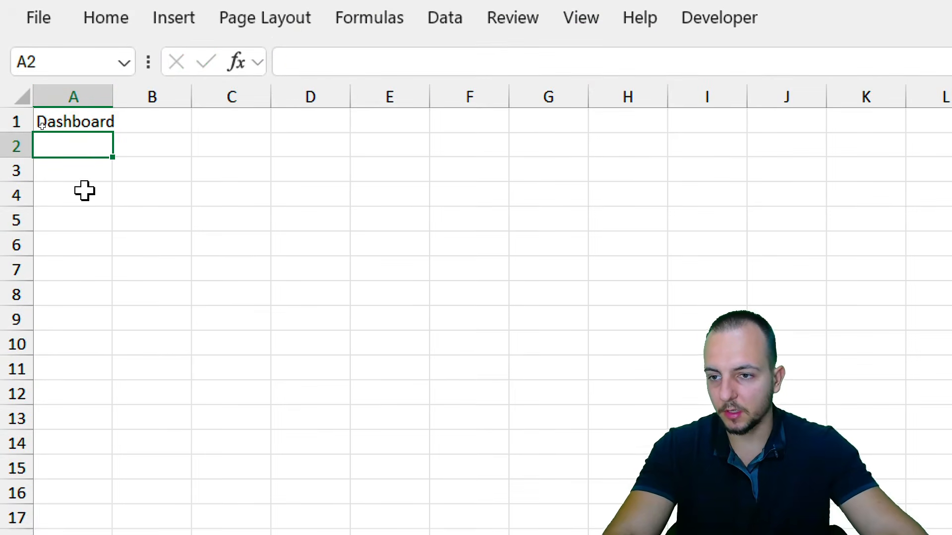
scroll(84, 191, "up", 2, "ctrl")
left_click_drag(145, 104, 70, 198)
left_click(142, 201)
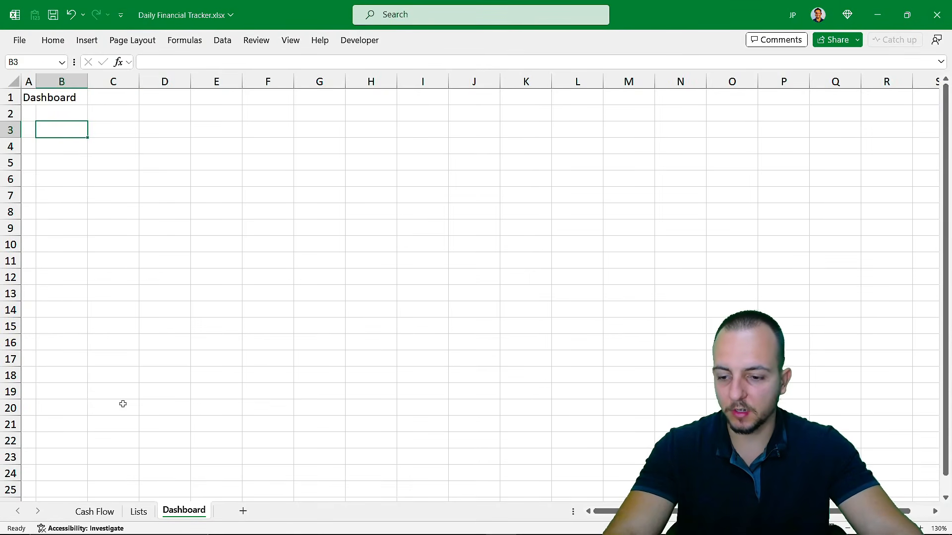
Enter the header Month in B3 of the Dashboard sheet, with Jan in B4 and Feb in B5
left_click(111, 509)
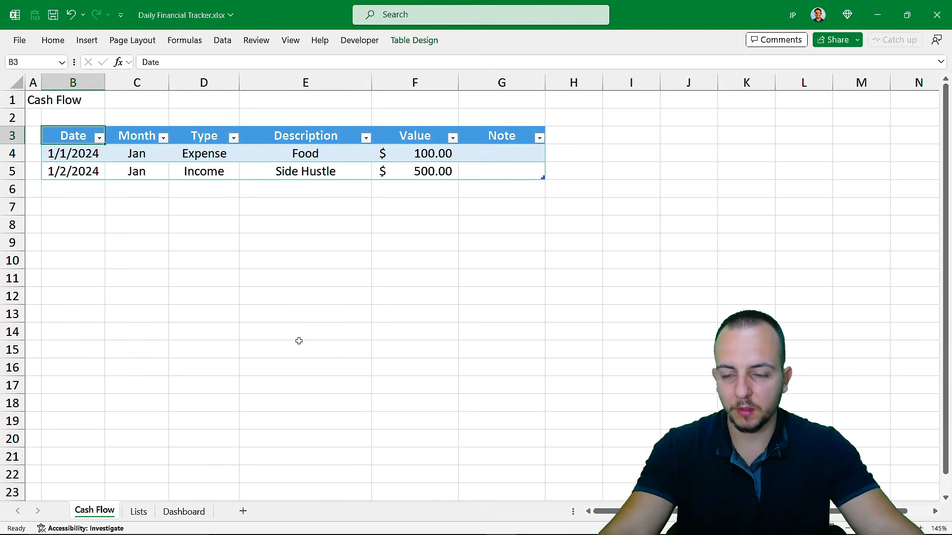
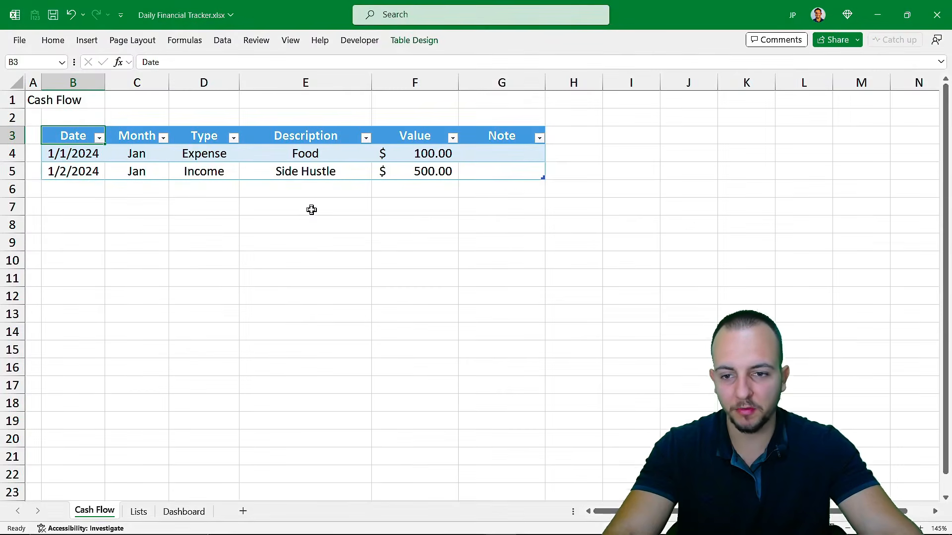
left_click(192, 516)
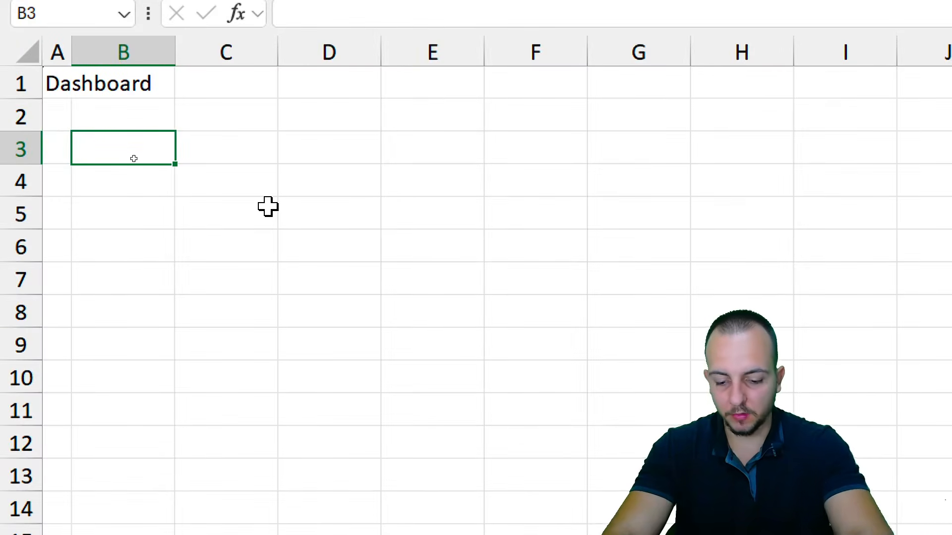
type("Month")
key("Return")
type("Jan")
key("Return")
type("Feb")
key("Return")
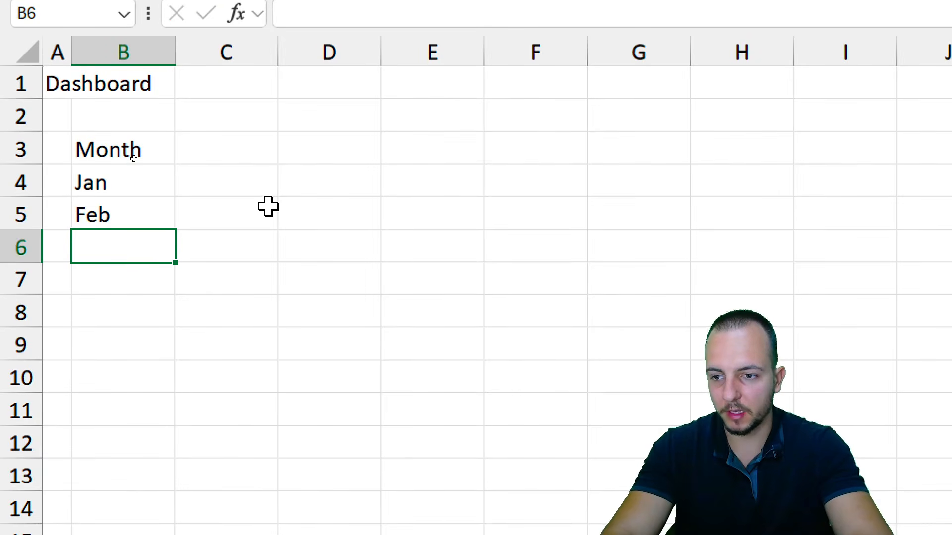
Clear Feb from B5 and fill the month series from Jan in B4 down to Dec in B15
key("Up")
key("Delete")
key("Up")
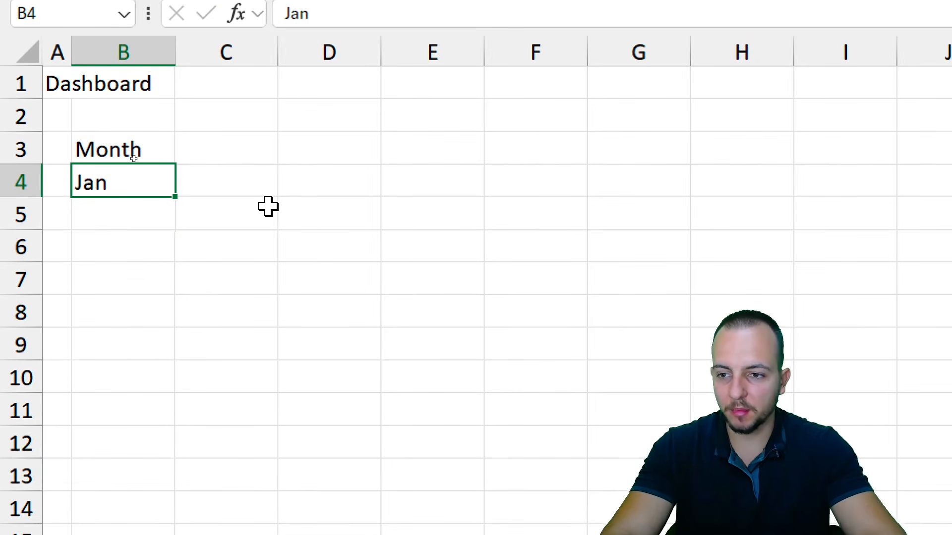
key("ctrl+2")
mouse_move(131, 161)
left_mouse_down()
mouse_move(70, 169)
mouse_move(135, 163)
left_mouse_up()
key("e")
mouse_move(196, 184)
left_mouse_down()
mouse_move(186, 171)
mouse_move(168, 175)
left_mouse_up()
mouse_move(188, 293)
left_mouse_down()
mouse_move(183, 227)
mouse_move(153, 466)
mouse_move(163, 442)
left_mouse_up()
key("Escape")
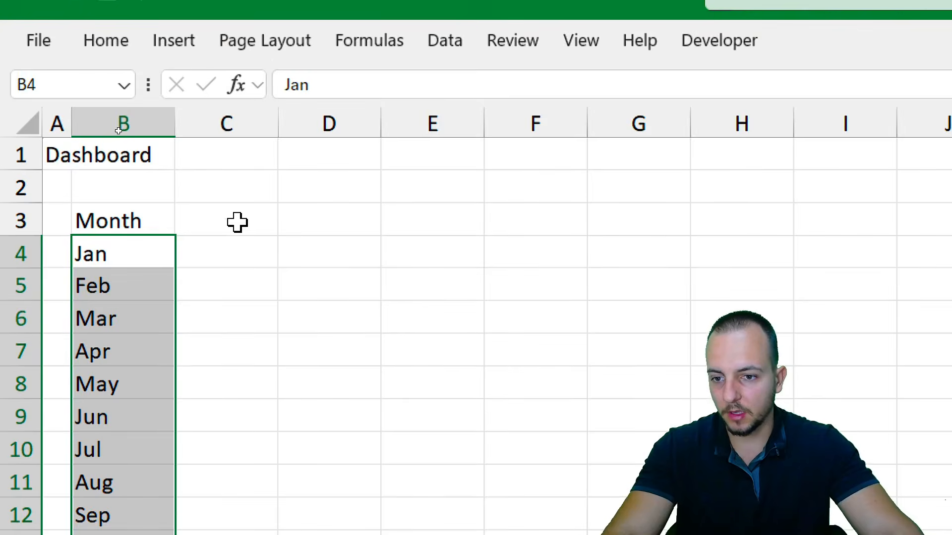
Add the column headers Income, Expense and Balance in C3, D3 and E3
left_click(237, 223)
type("Income")
key("Tab")
type("Expense")
key("Tab")
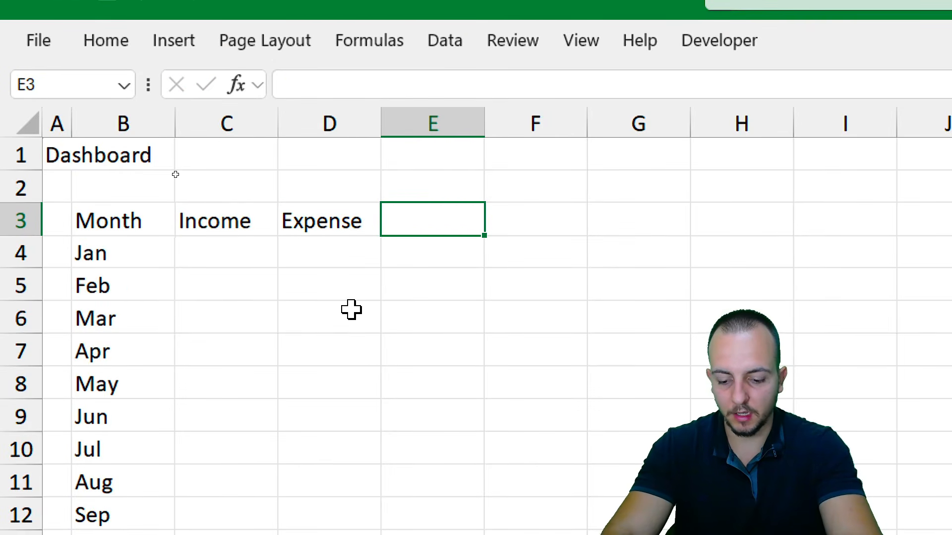
type("Balance")
key("Return")
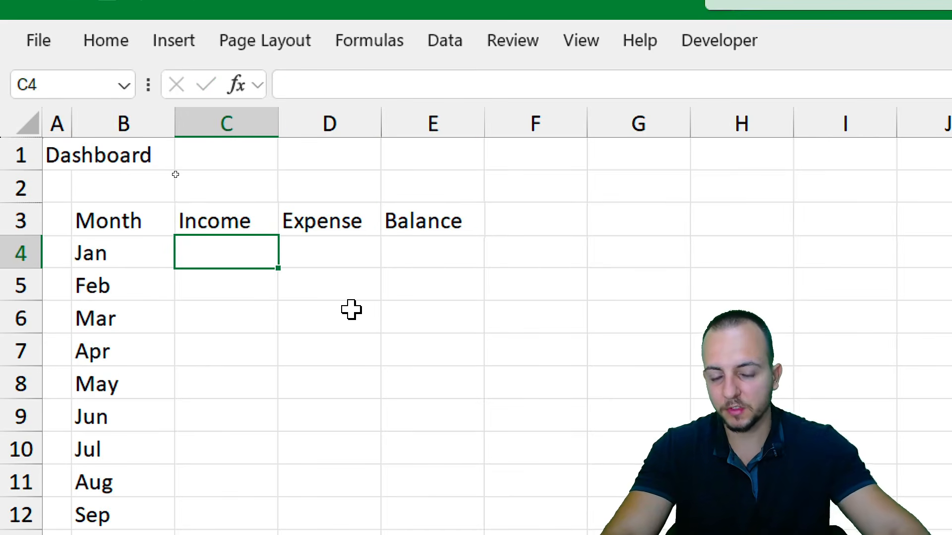
left_click(248, 114)
left_click(329, 116)
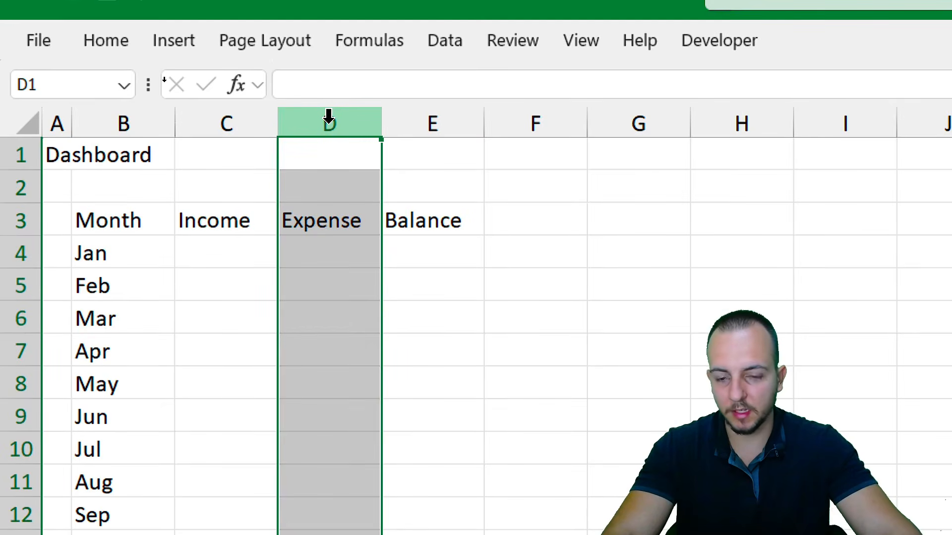
left_click(250, 118)
left_click(329, 121)
left_click(341, 257)
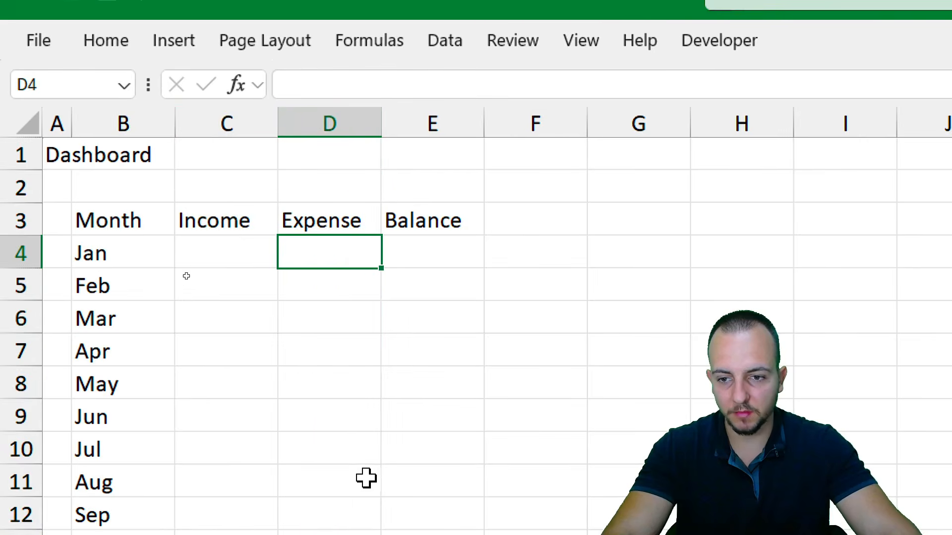
Enter a Balance formula in E4 that subtracts the January expense from the income, =C4-D4
left_click(448, 260)
type("=")
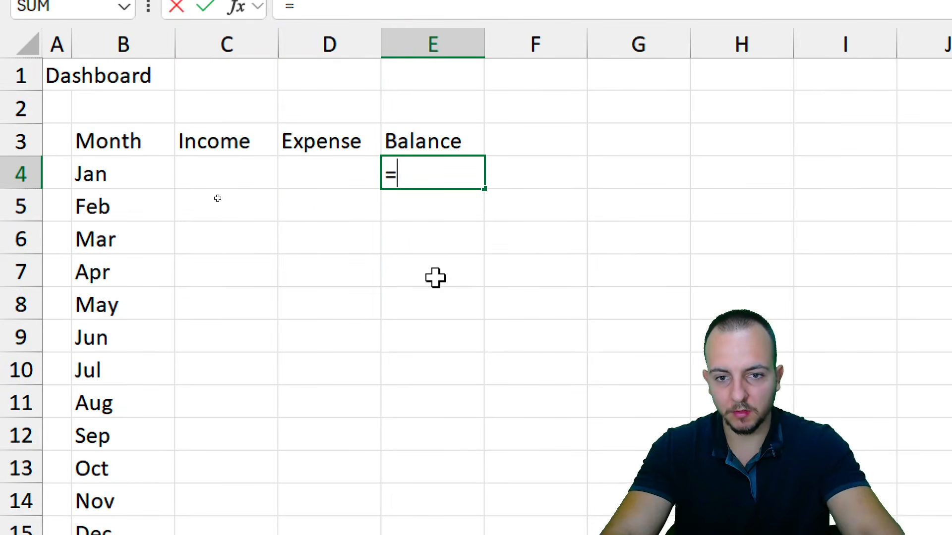
left_click(222, 171)
type("-")
left_click(342, 176)
key("Return")
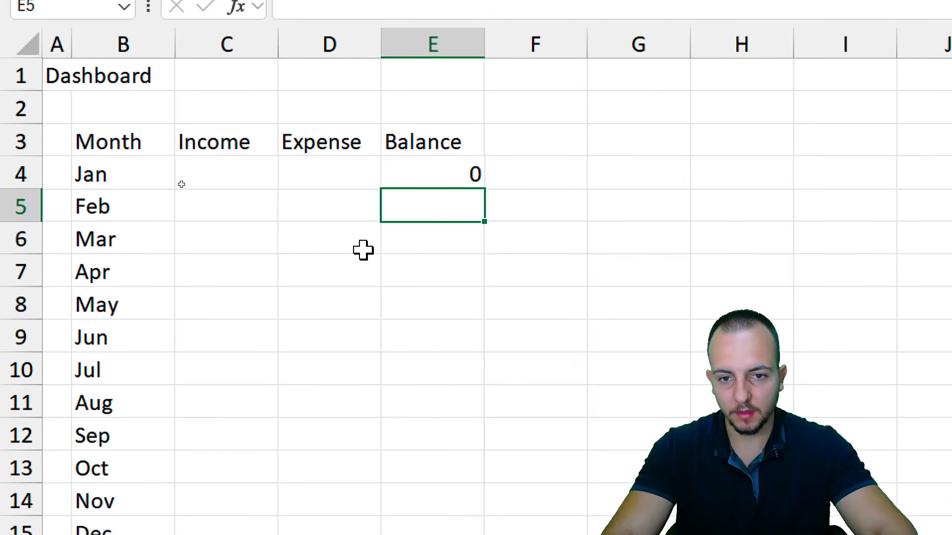
Examine the Type column and the records of the Cash Flow table as the source for the Dashboard's monthly income
left_click(195, 174)
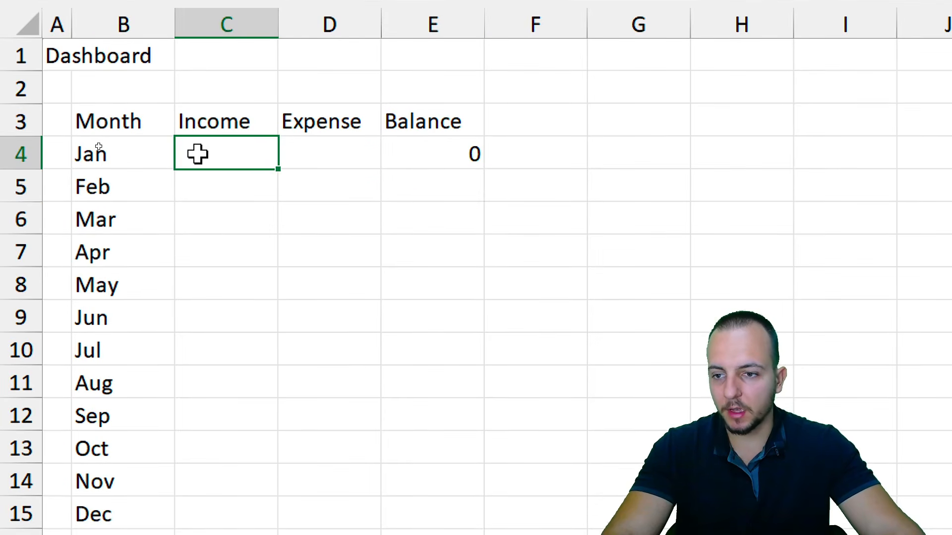
left_click_drag(230, 149, 233, 287)
left_click(251, 159)
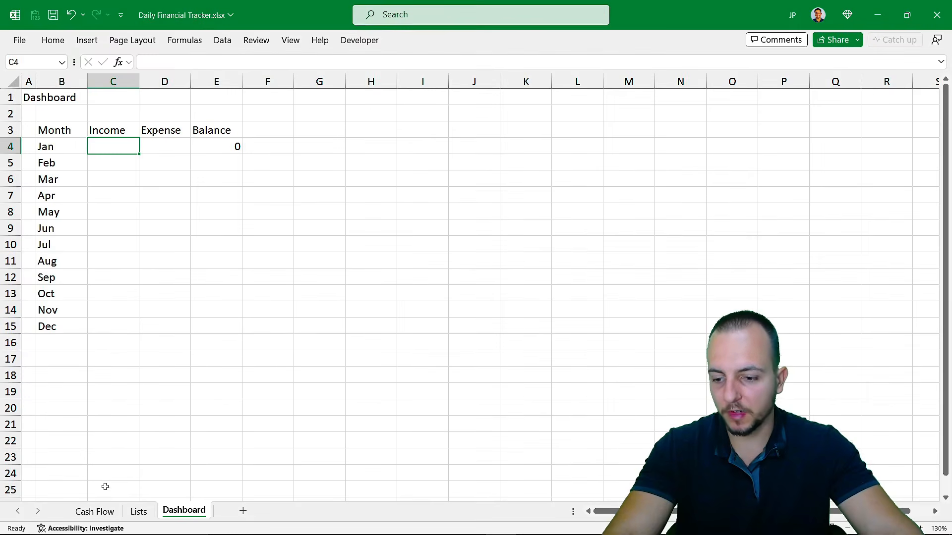
left_click(94, 512)
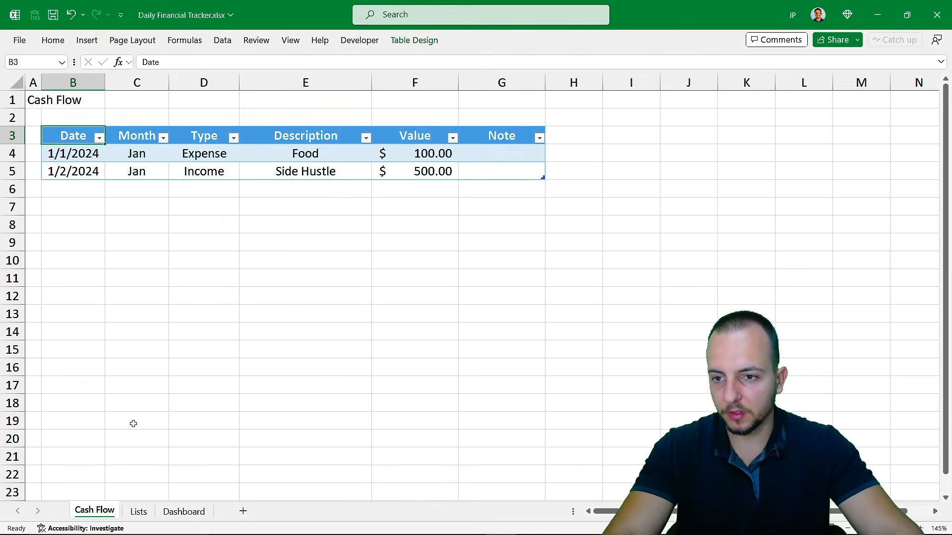
left_click(228, 174)
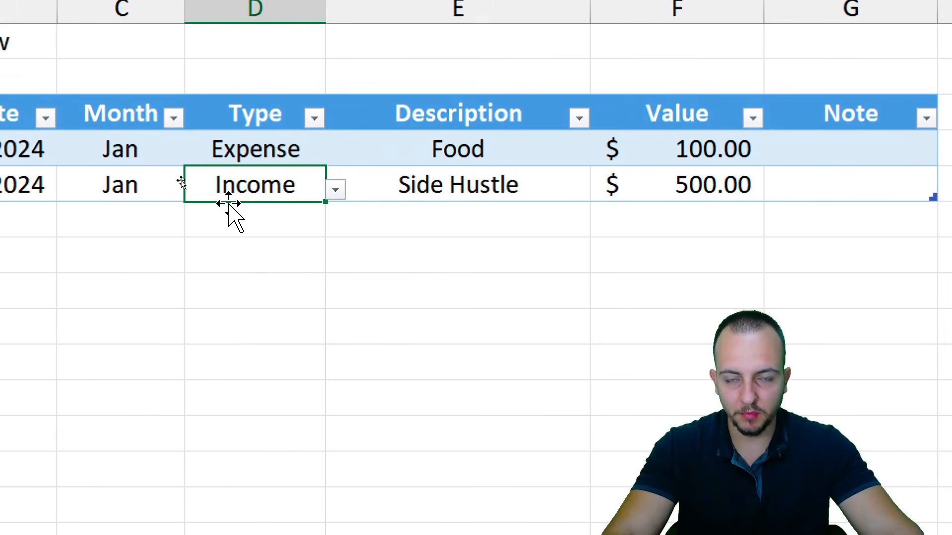
left_click(117, 116)
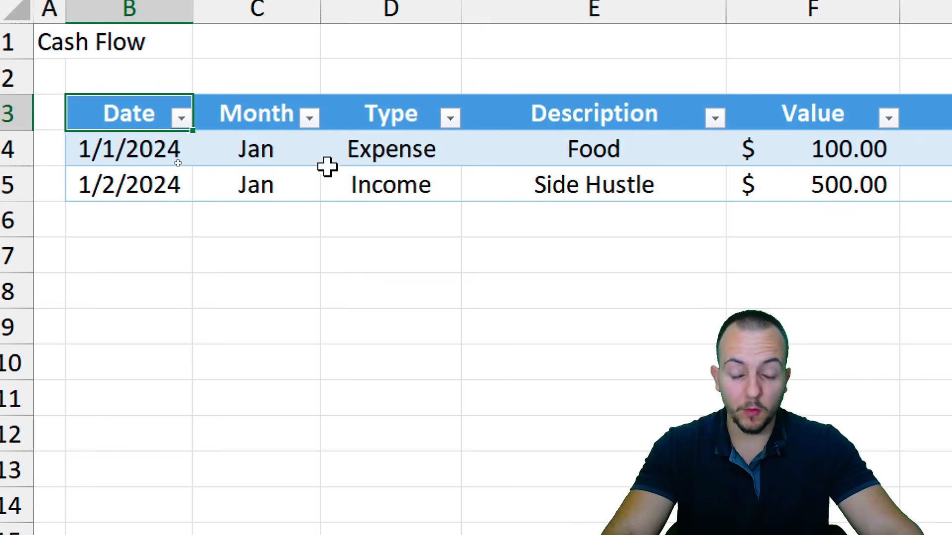
left_click_drag(166, 219, 436, 534)
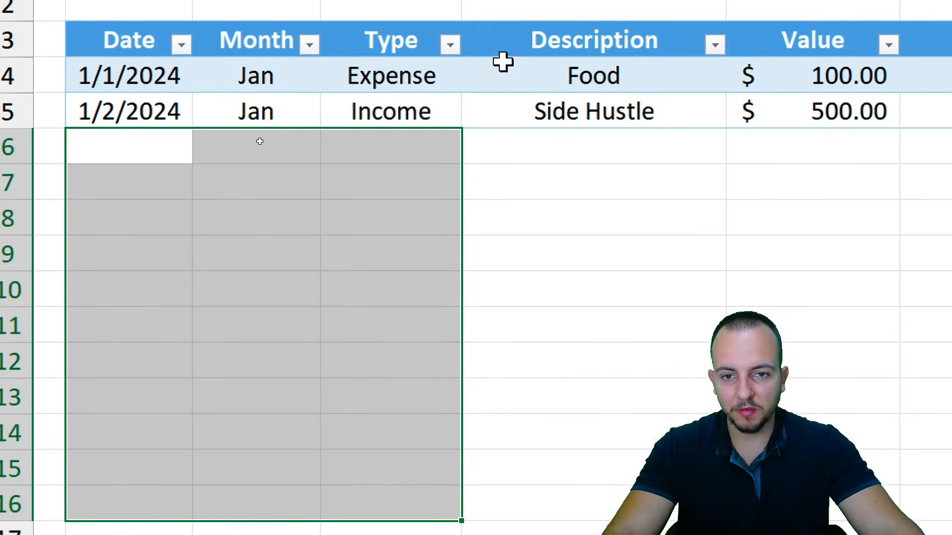
left_click_drag(432, 39, 416, 338)
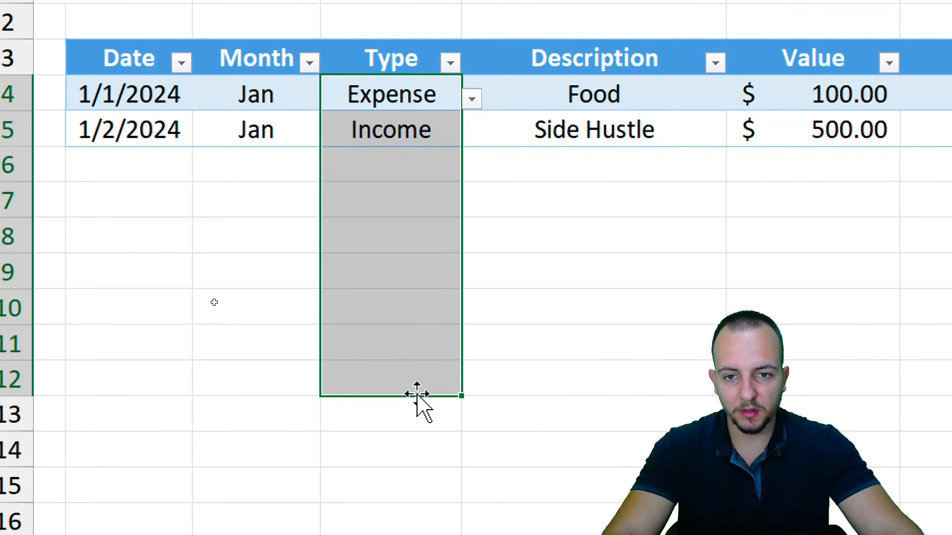
left_click(138, 64)
Review the Dashboard's Income and Expense columns against the list of months to plan the monthly totals
left_click(173, 512)
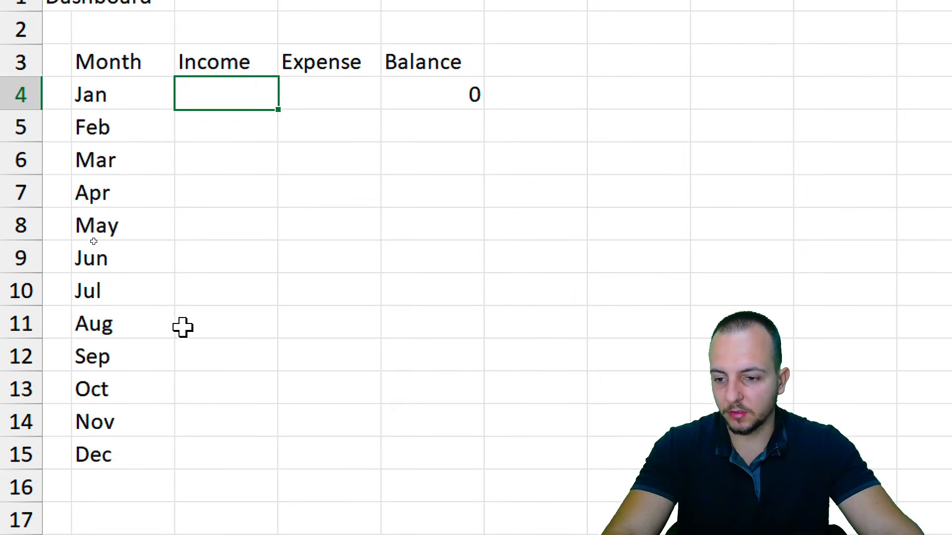
left_click_drag(230, 63, 213, 464)
left_click(326, 59)
left_click_drag(327, 67, 334, 463)
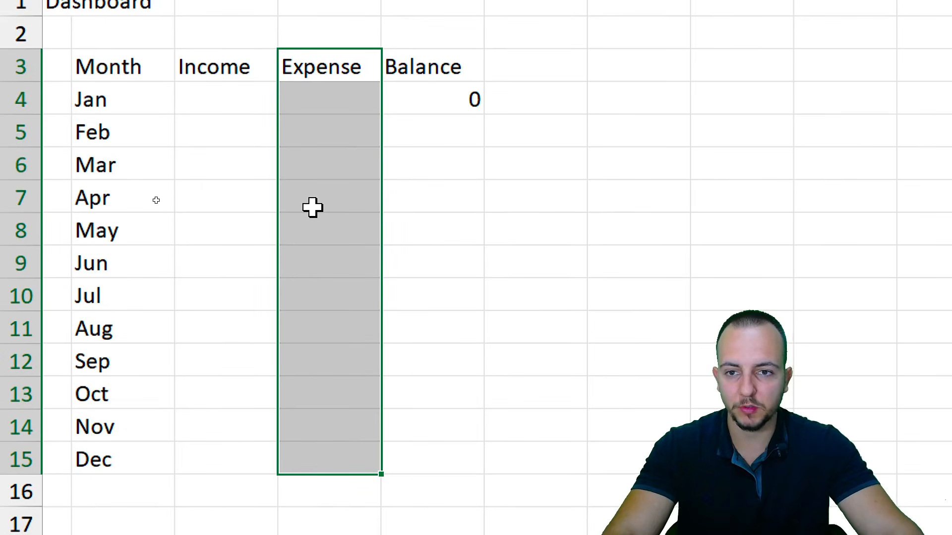
left_click_drag(253, 70, 329, 453)
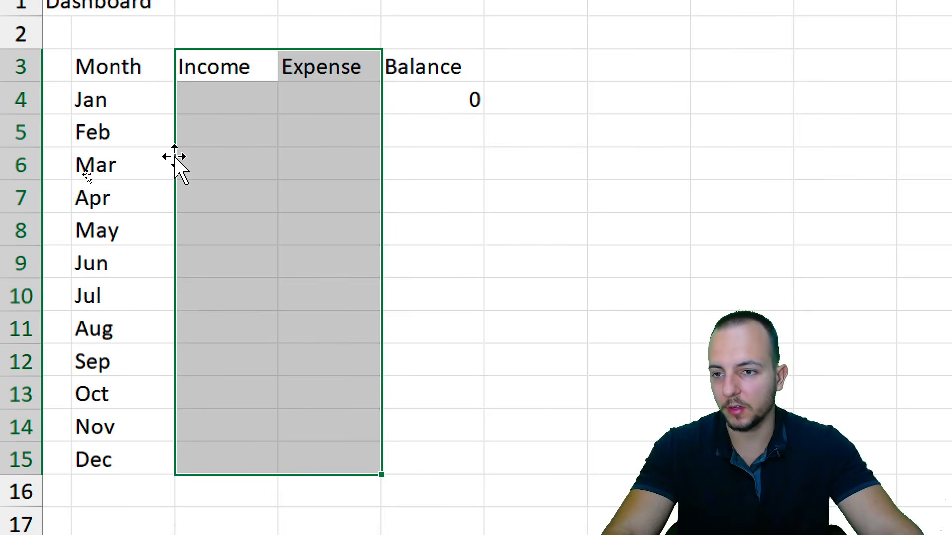
left_click_drag(221, 80, 226, 265)
left_click_drag(336, 73, 317, 263)
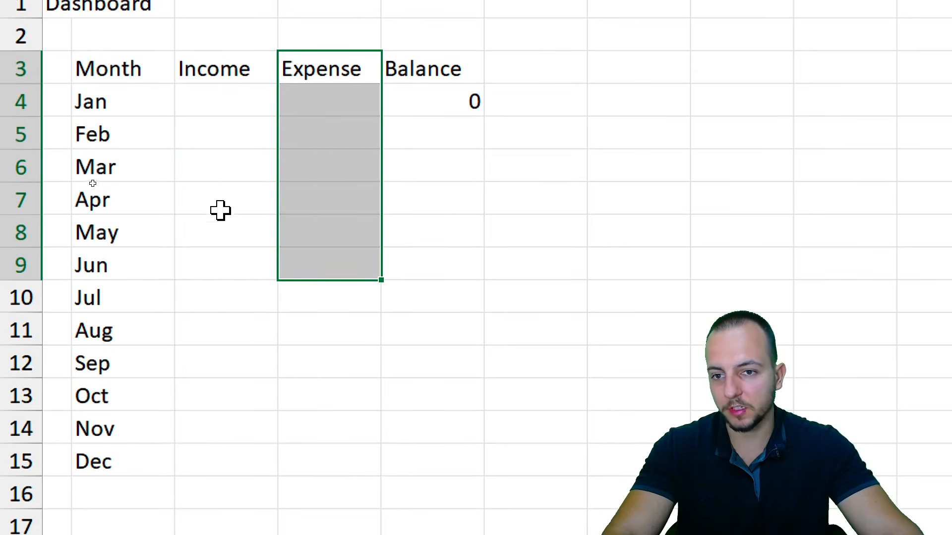
left_click_drag(109, 100, 136, 381)
left_click(220, 121)
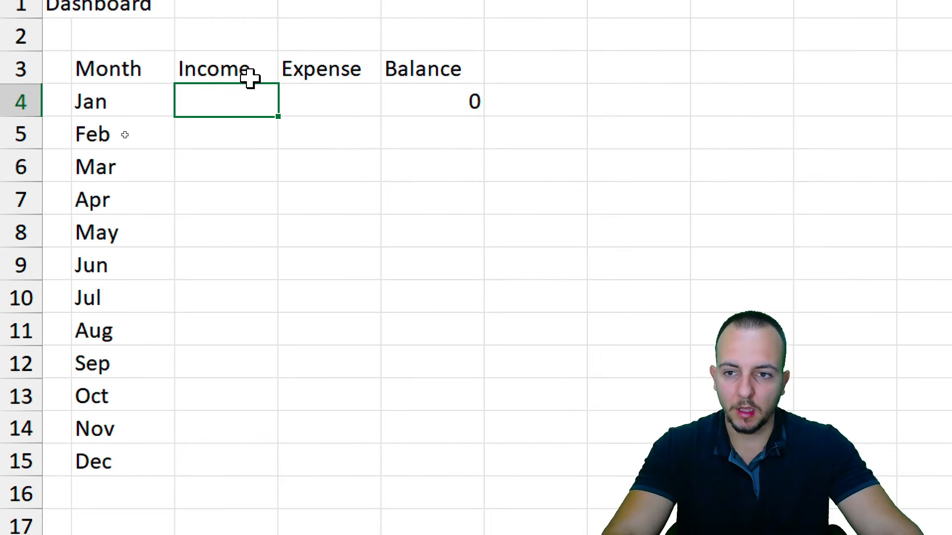
key("Tab")
key("Return")
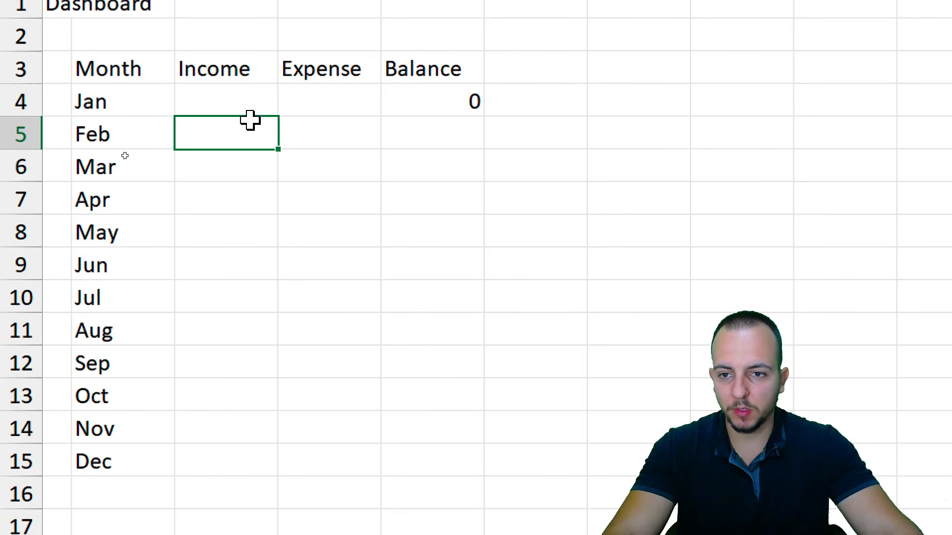
Start a SUMIFS formula in C4 with the Cash Flow table's whole Value column, header included, as the sum range
left_click(230, 100)
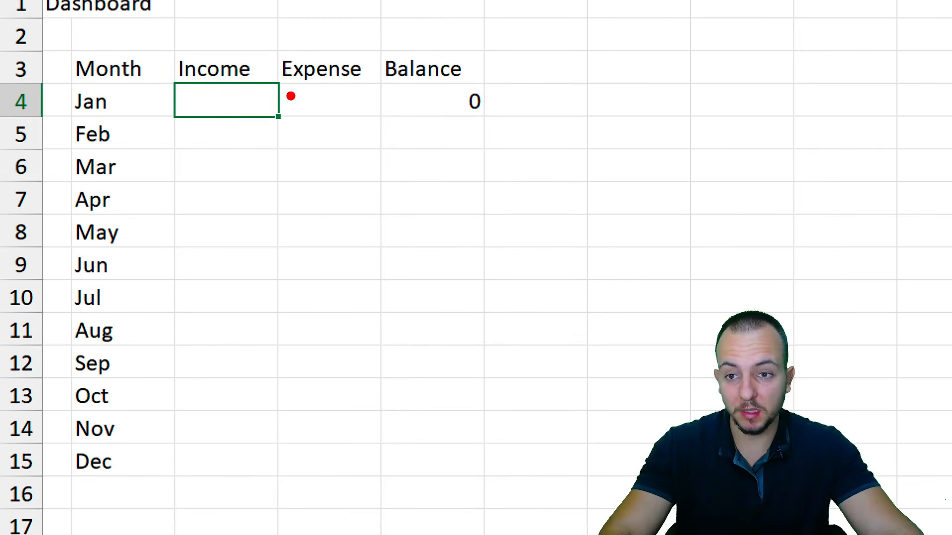
left_click_drag(244, 100, 332, 226)
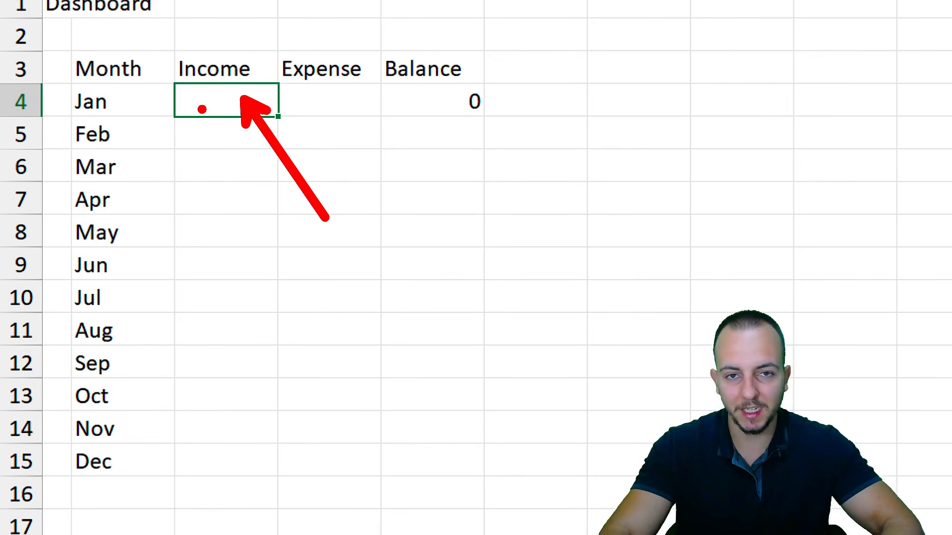
left_click_drag(127, 116, 267, 217)
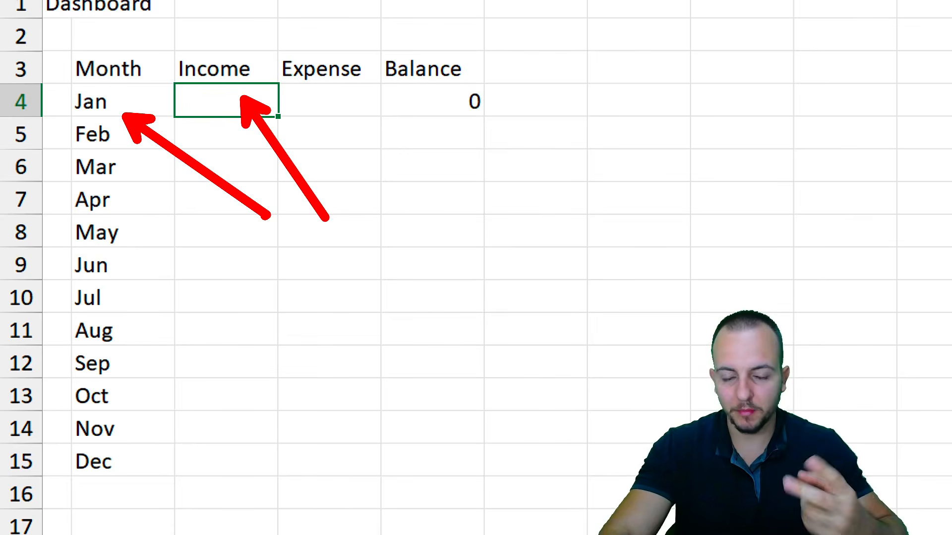
key("Escape")
type("sumif")
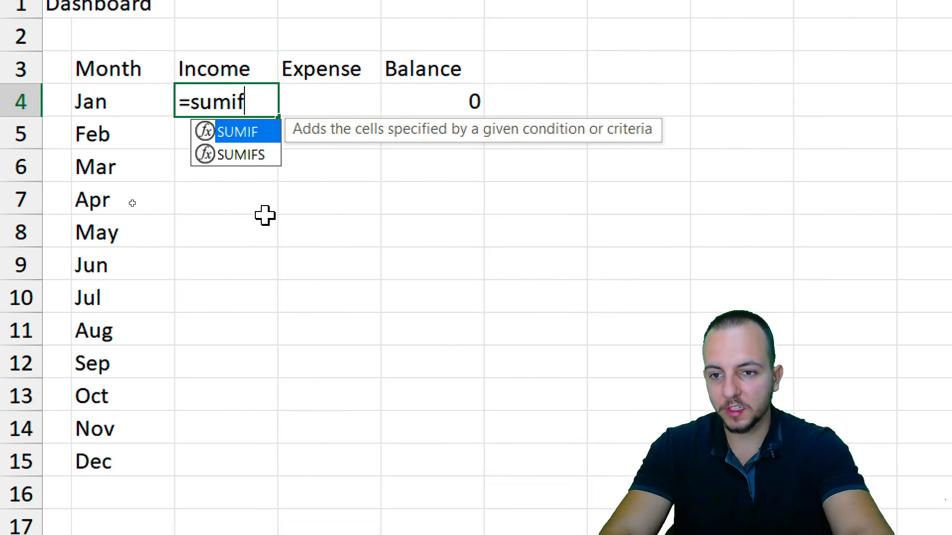
type("s")
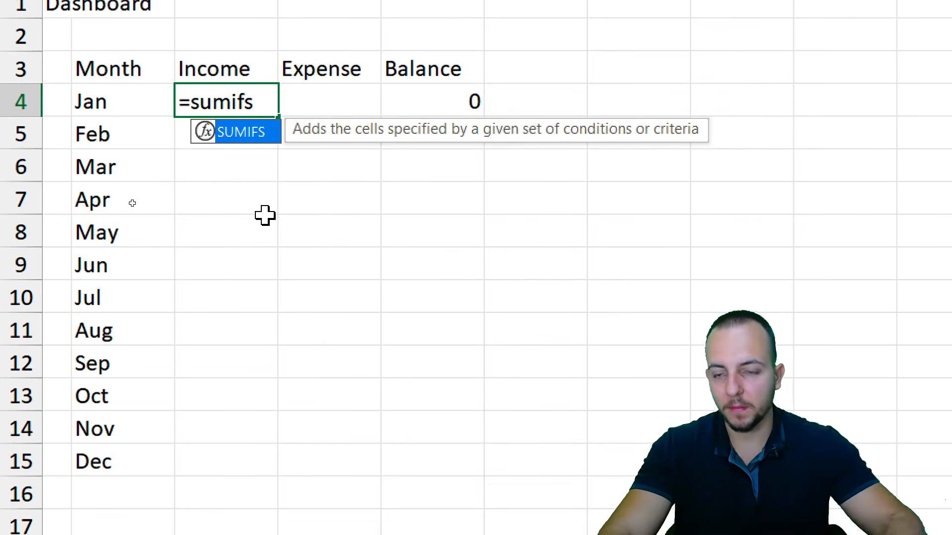
double_click(241, 136)
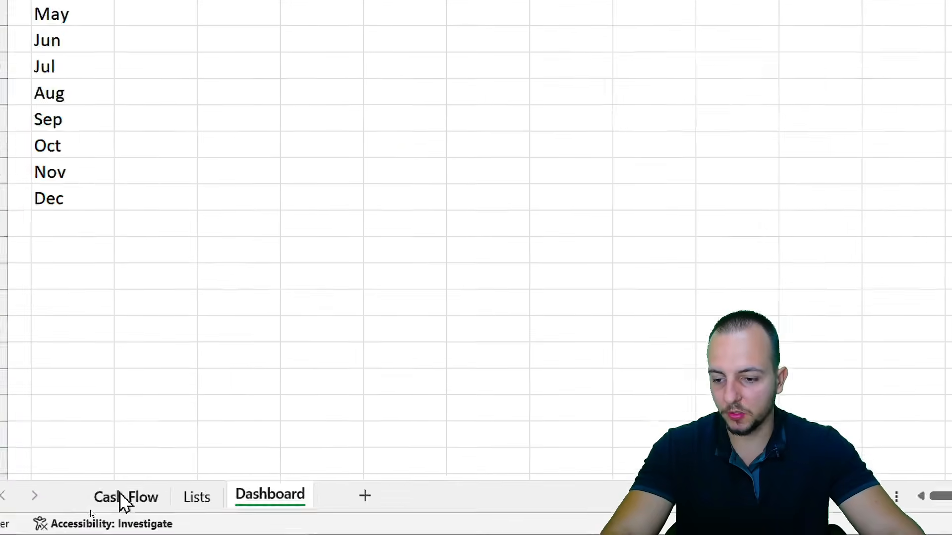
left_click(91, 512)
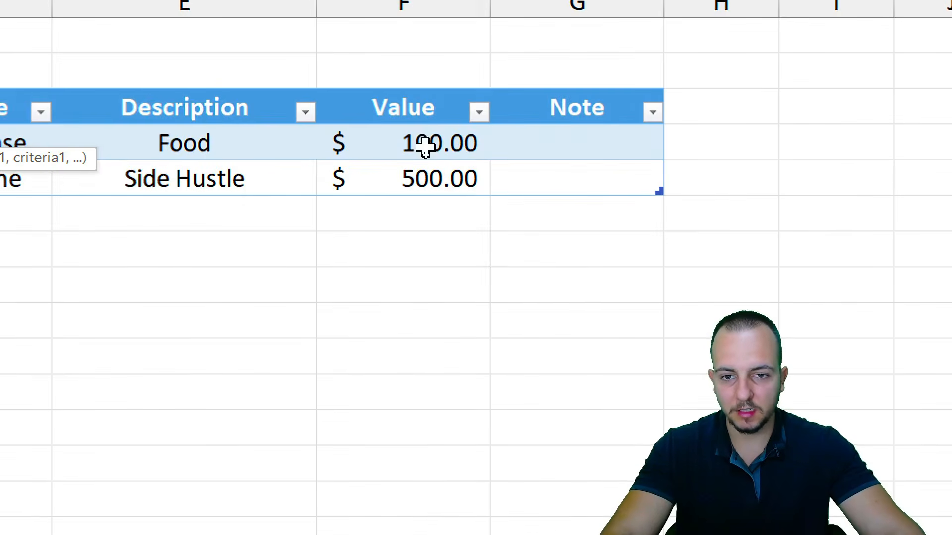
left_click_drag(429, 149, 420, 174)
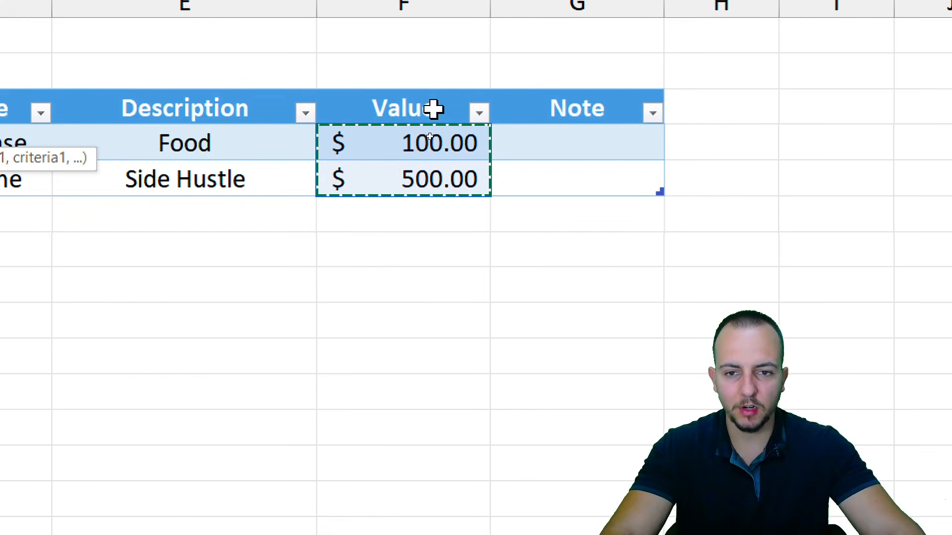
left_click_drag(434, 107, 409, 171)
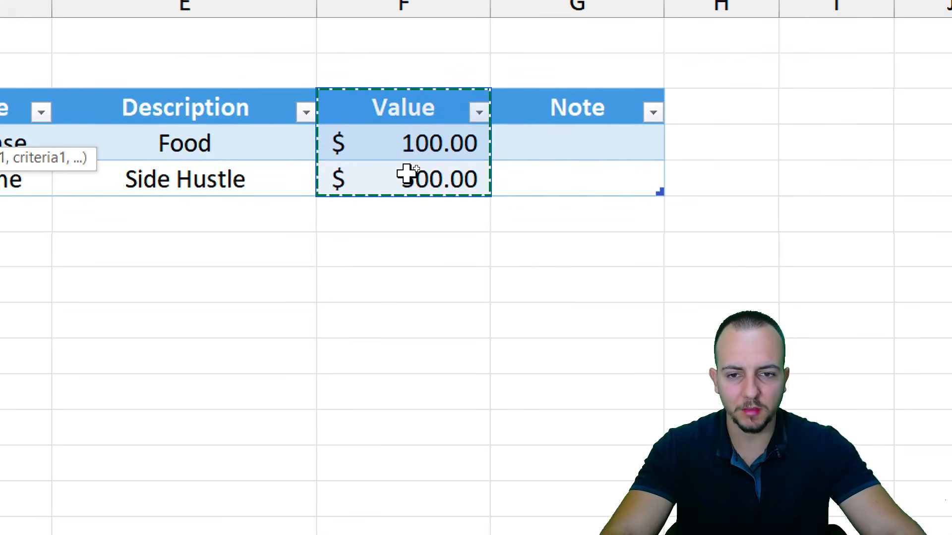
left_click_drag(415, 111, 419, 174)
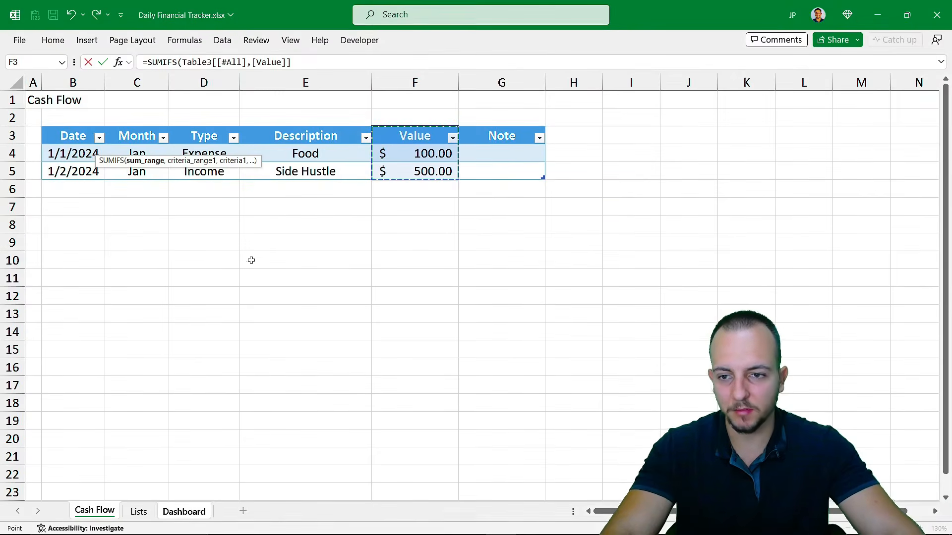
type(",")
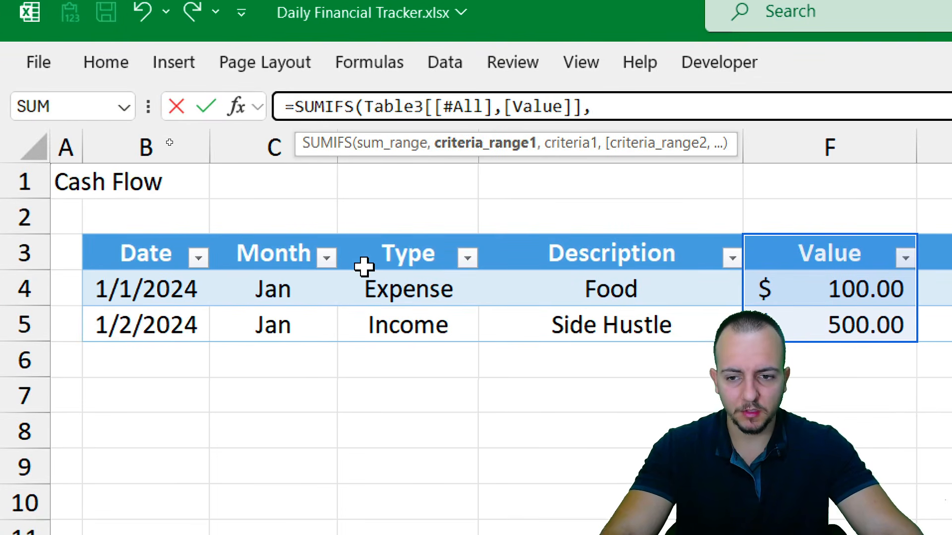
Add the first SUMIFS condition, matching the Cash Flow table's whole Month column to the January cell B4 on the Dashboard
left_click_drag(249, 261, 240, 314)
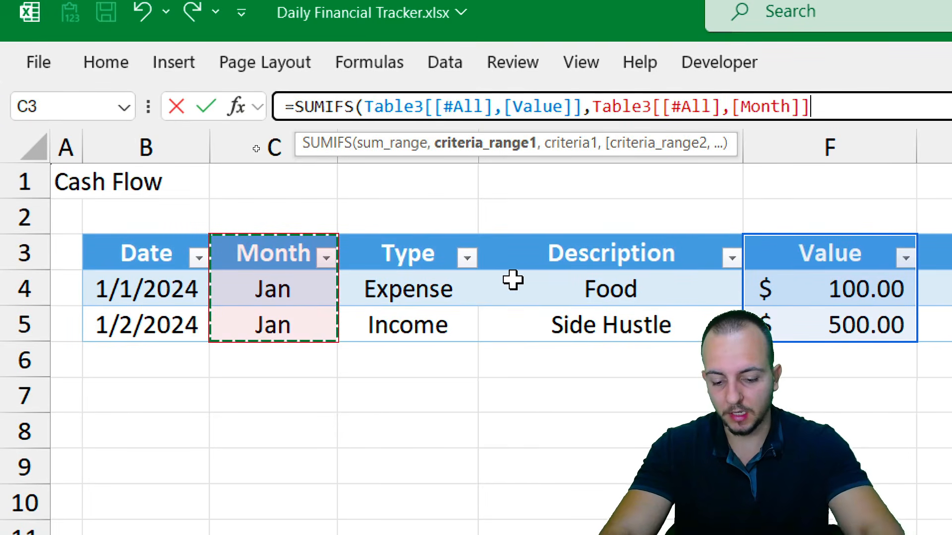
type(",")
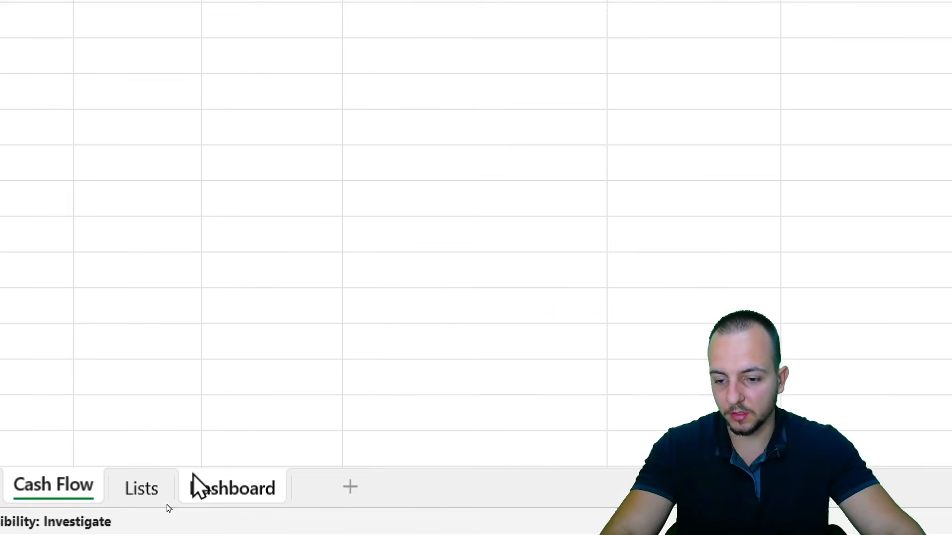
left_click(199, 485)
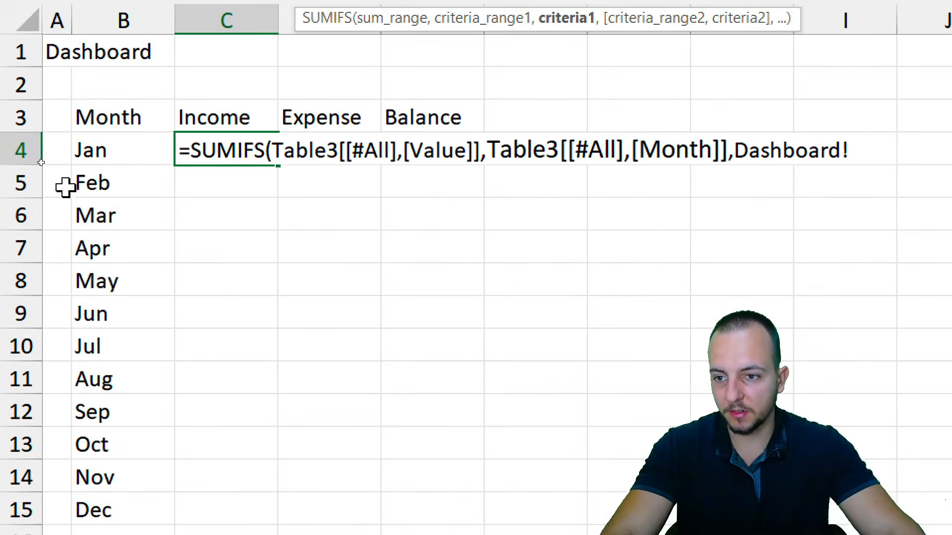
left_click(122, 157)
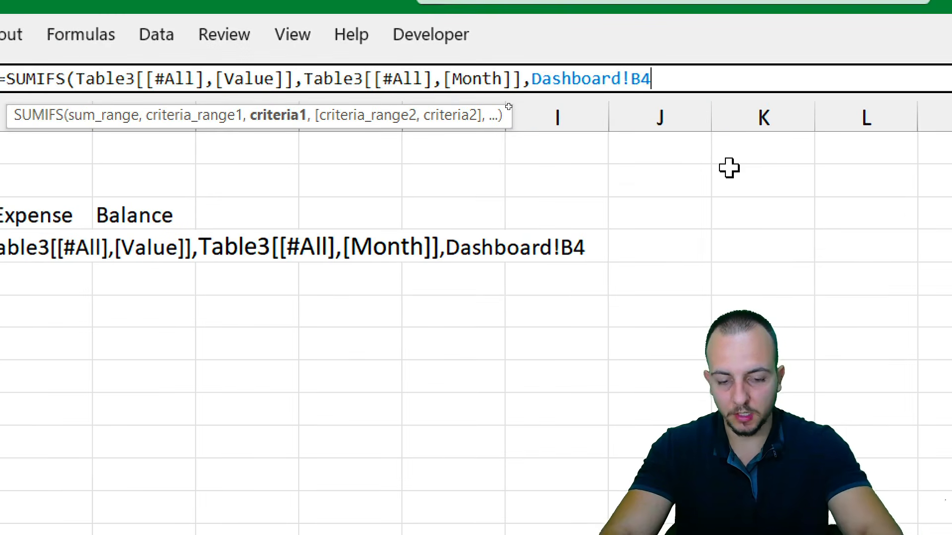
type(",")
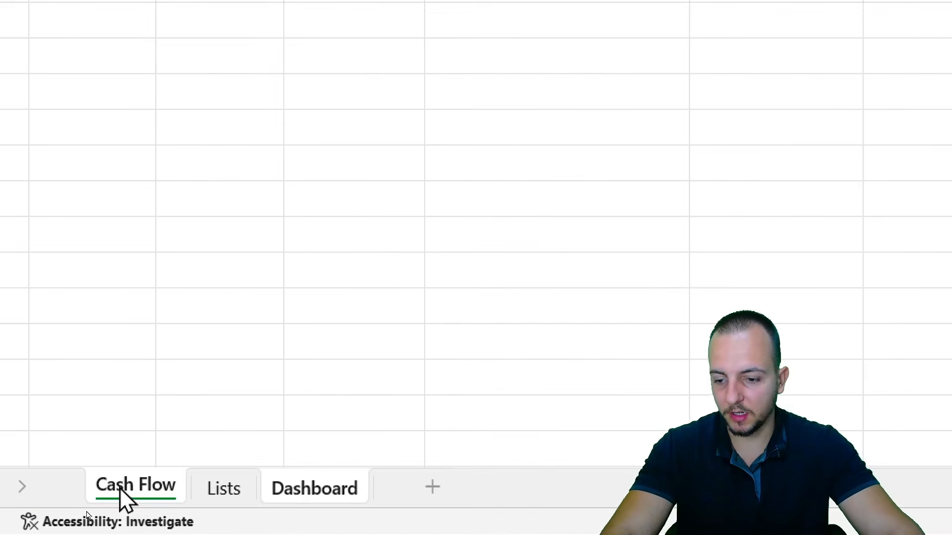
Add the second SUMIFS condition, matching the Cash Flow table's whole Type column to the Income header C3 on the Dashboard
left_click(93, 511)
left_click_drag(194, 136, 197, 164)
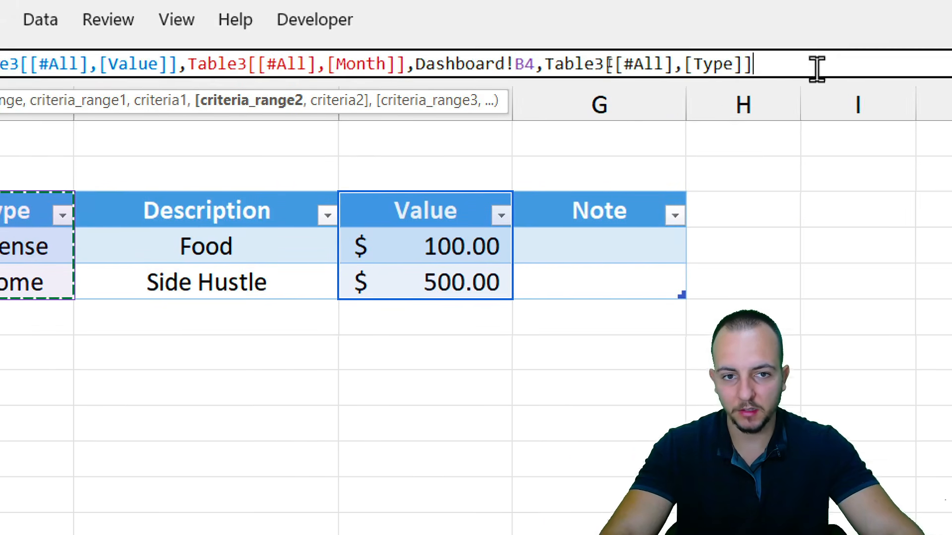
type(",")
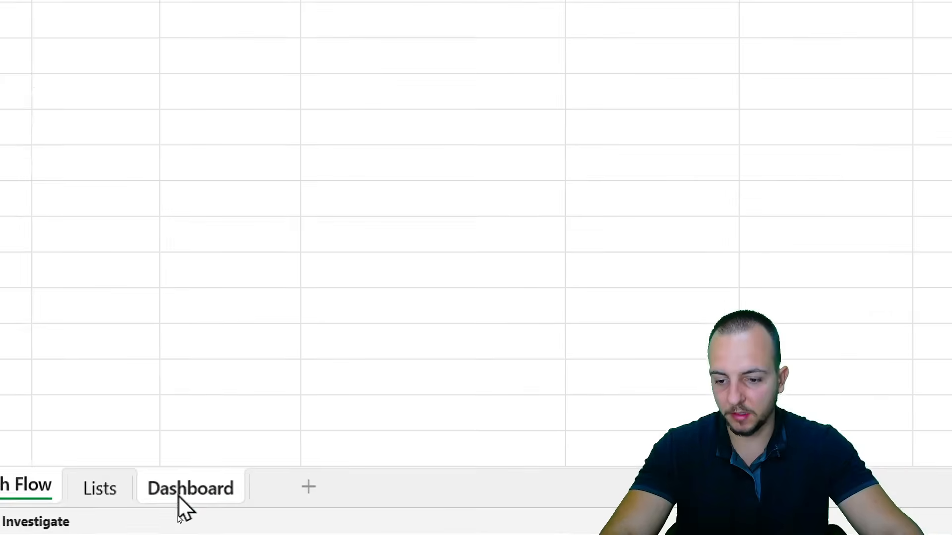
left_click(184, 512)
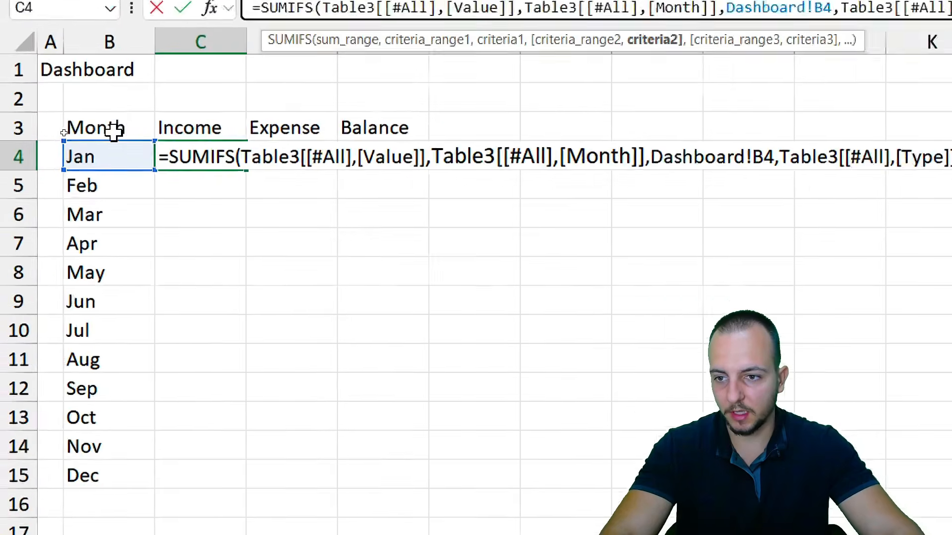
left_click(191, 125)
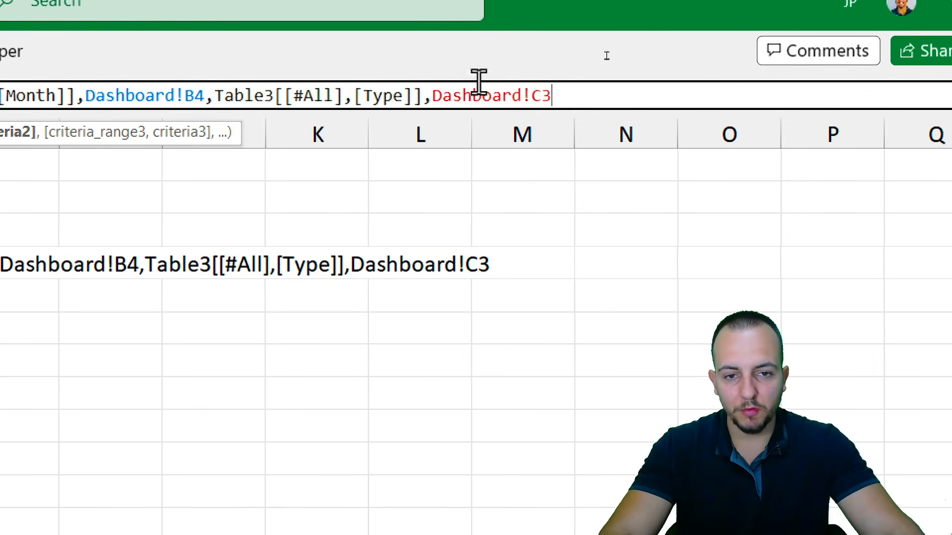
left_click(333, 203)
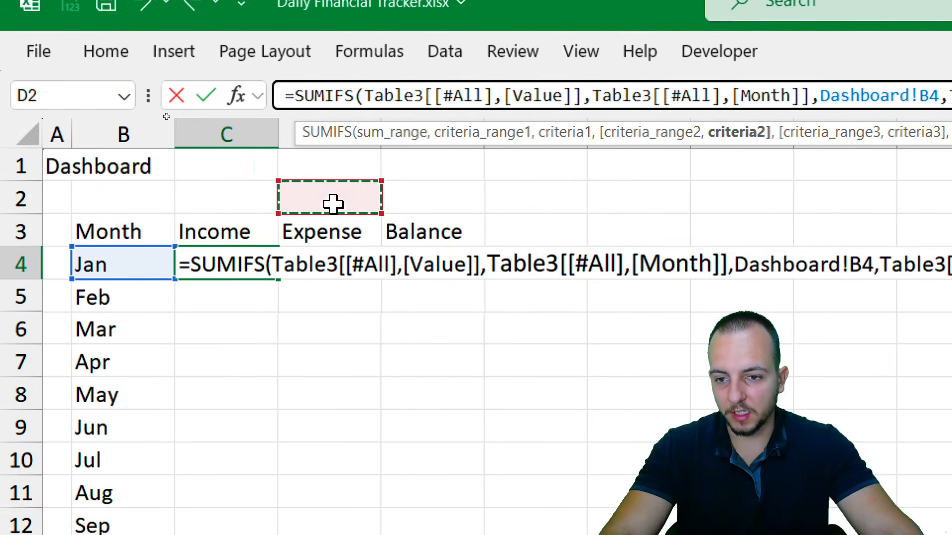
left_click(238, 230)
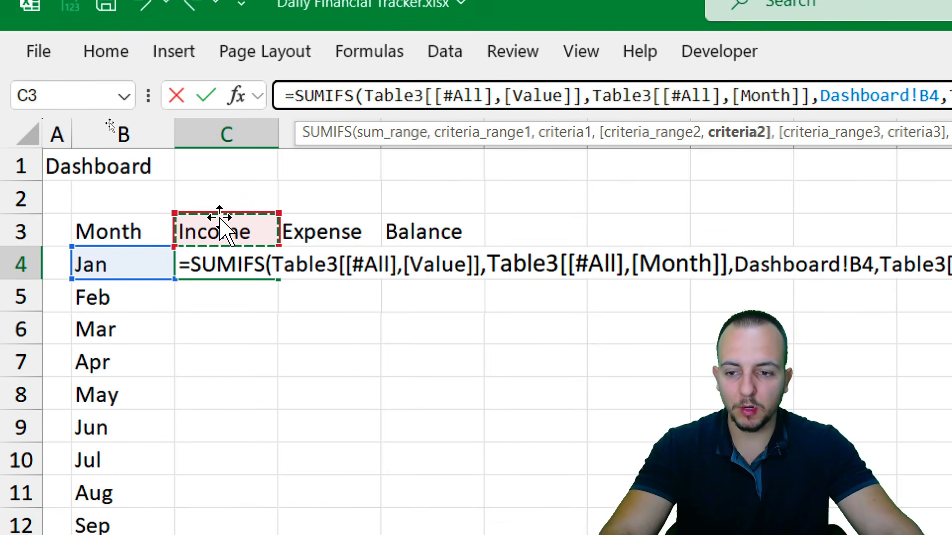
Make the Income header reference absolute as $C$3 and enter the SUMIFS formula in C4
key("F4")
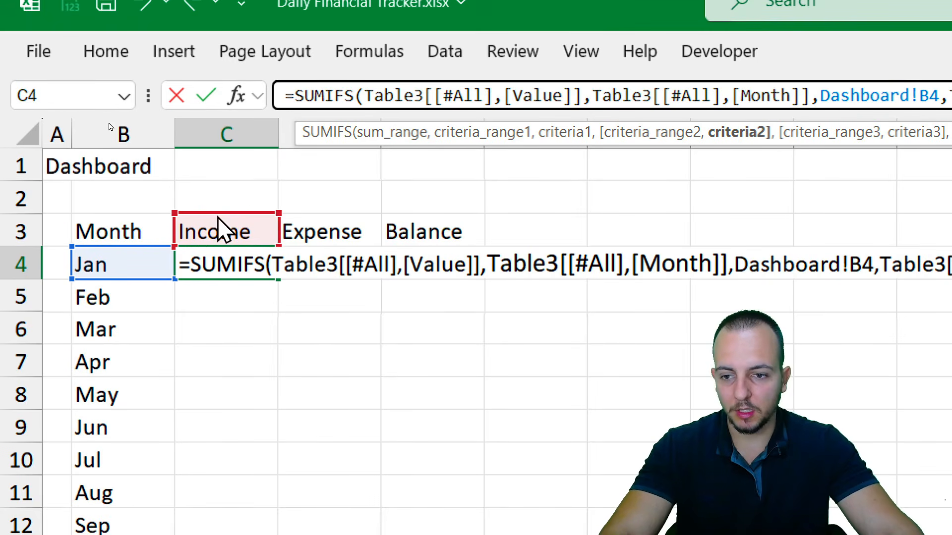
left_click_drag(222, 229, 230, 534)
left_click_drag(232, 481, 258, 156)
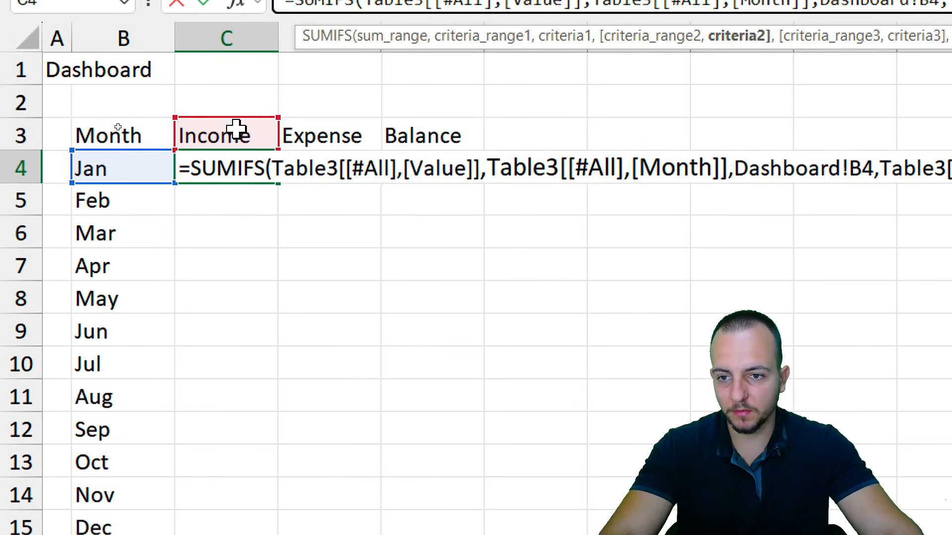
mouse_move(210, 138)
left_mouse_down()
mouse_move(203, 399)
mouse_move(230, 223)
mouse_move(214, 141)
left_mouse_up()
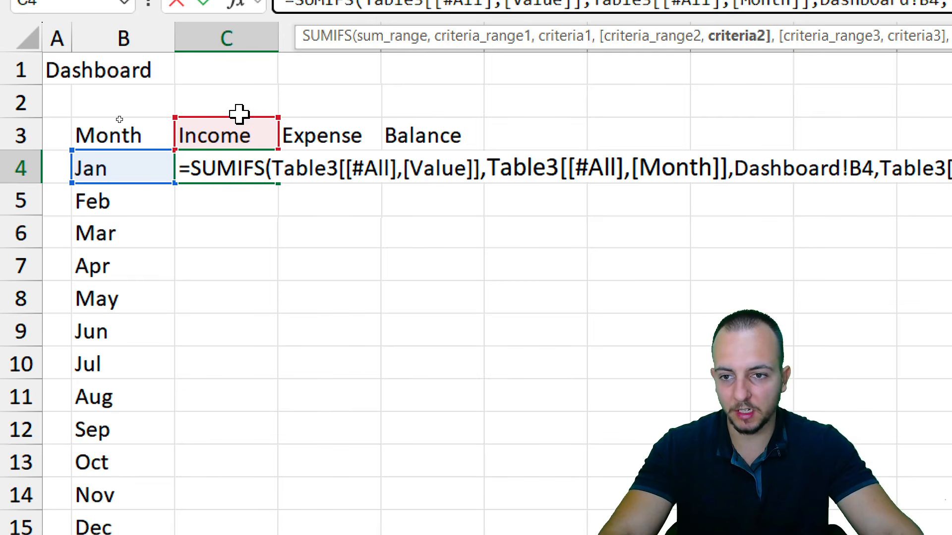
left_click_drag(232, 124, 291, 145)
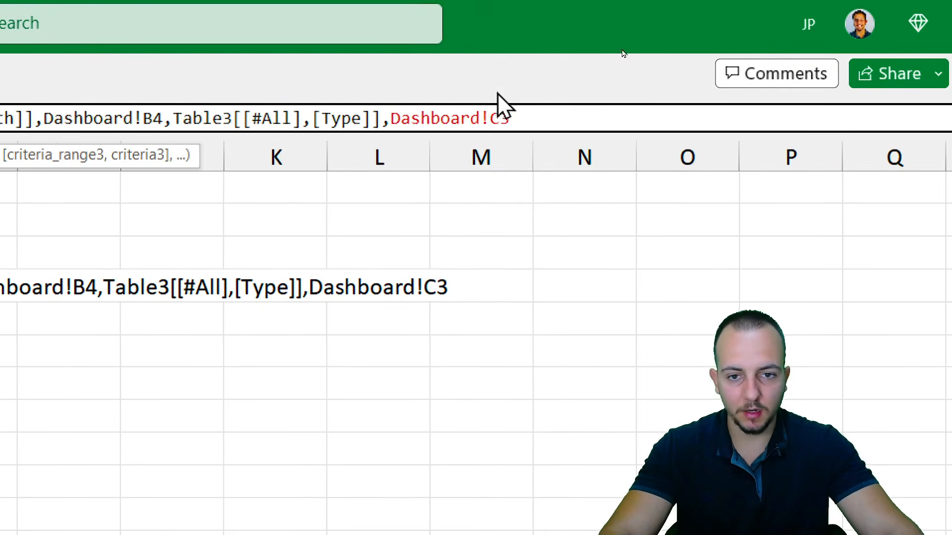
left_click_drag(551, 59, 680, 67)
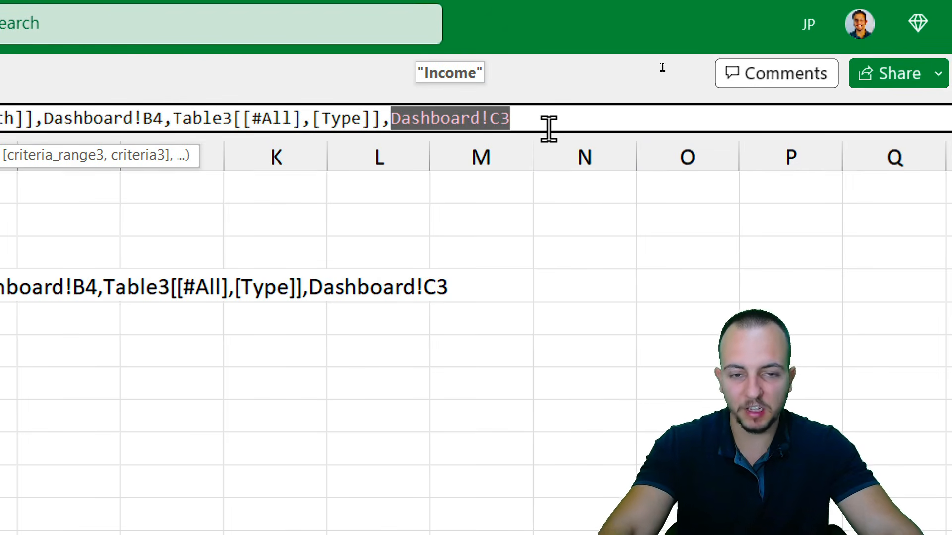
key("F4")
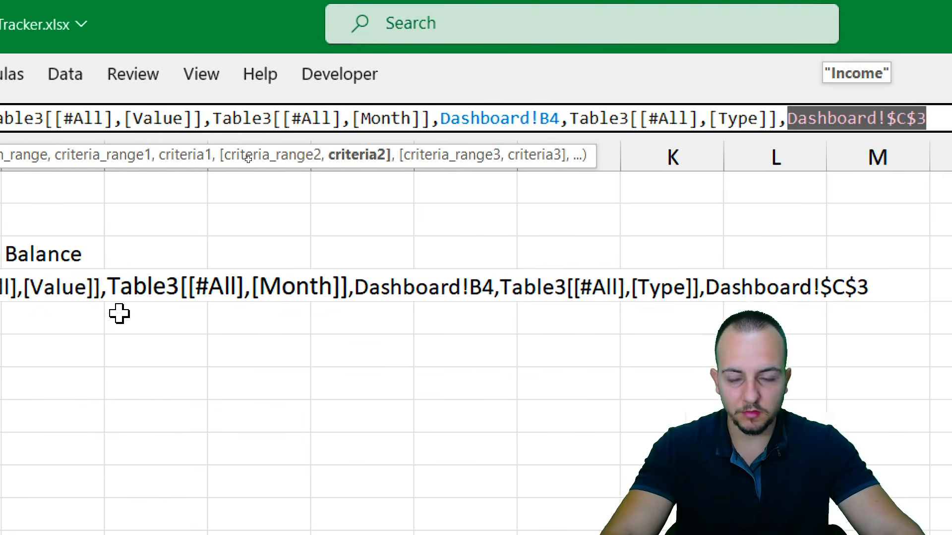
key("Return")
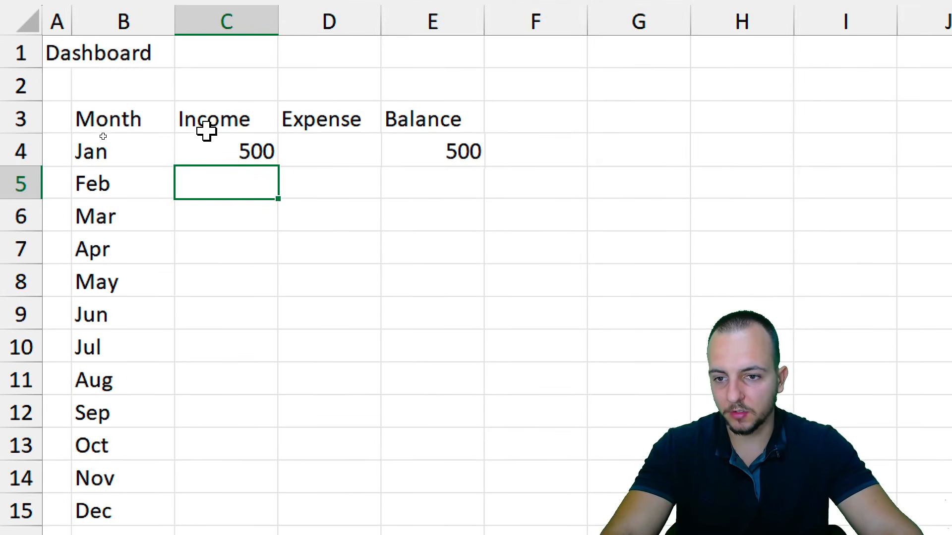
Check the Dashboard's January income against the month, type and value of the records in the Cash Flow table
left_click(205, 285)
left_click(102, 284)
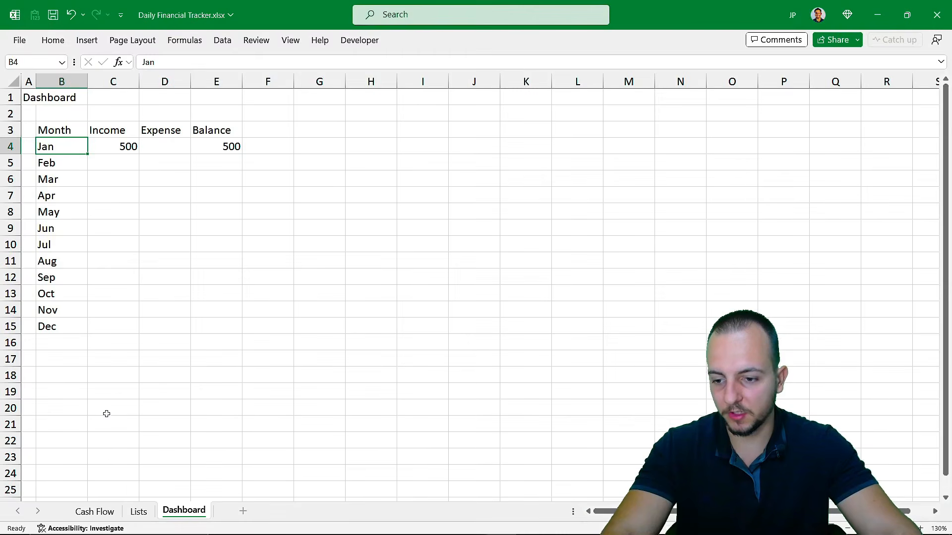
left_click(95, 512)
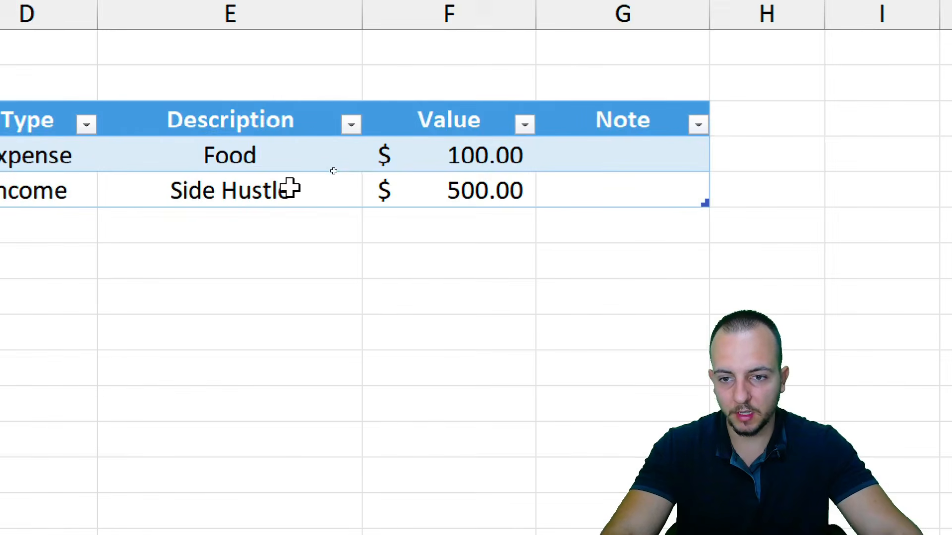
left_click_drag(333, 171, 405, 171)
left_click(405, 172)
left_click(168, 123)
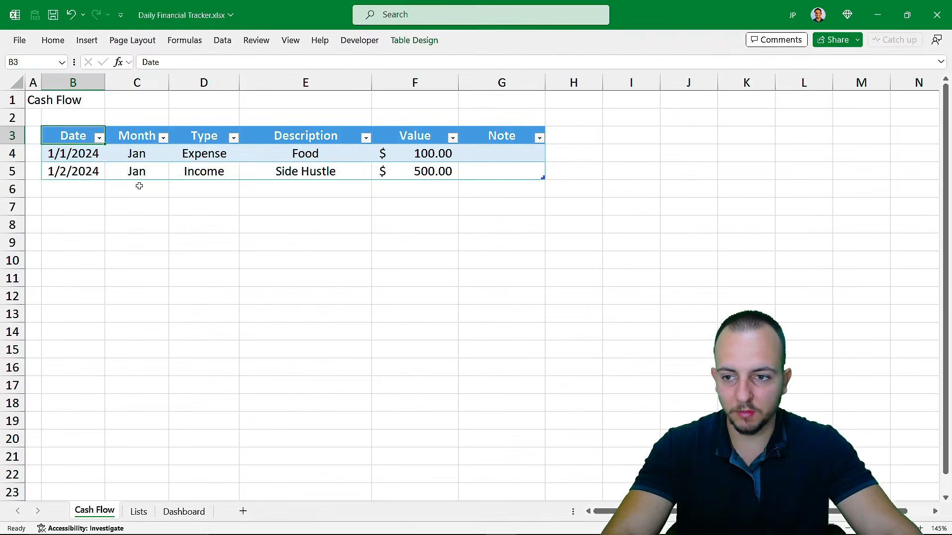
left_click(192, 167)
mouse_move(108, 164)
left_mouse_down()
mouse_move(457, 436)
mouse_move(501, 438)
left_mouse_up()
left_click(79, 136)
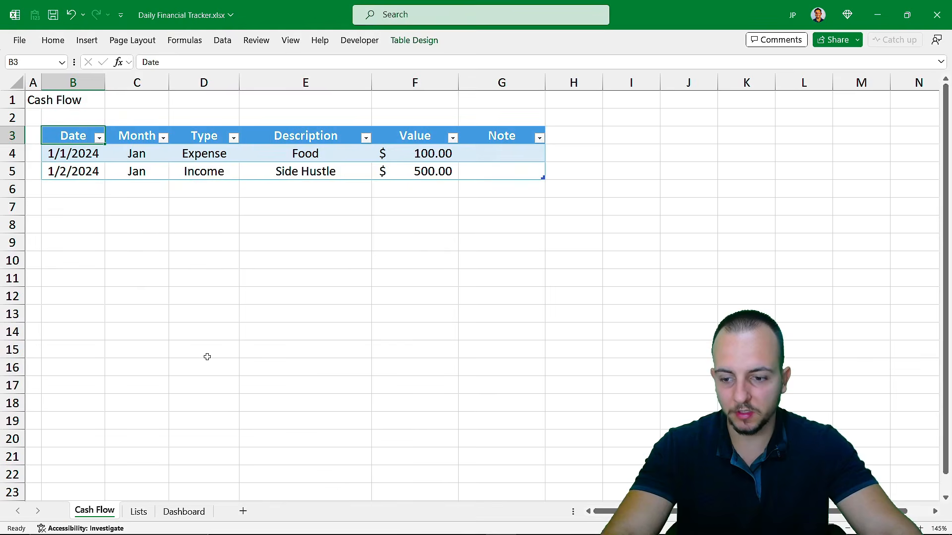
Review the January income total in C4 on the Dashboard together with its month and Income header criteria
left_click(184, 512)
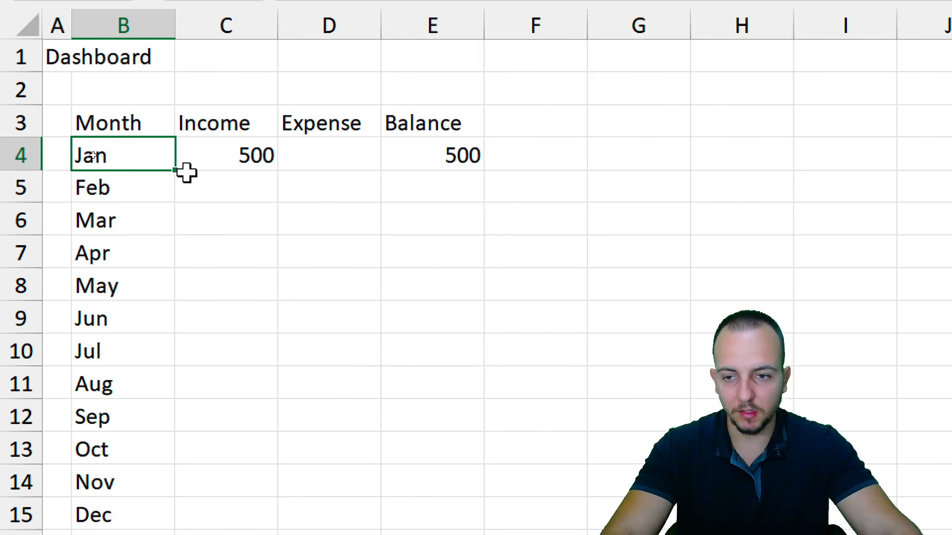
left_click(218, 131)
left_click(141, 162)
left_click(216, 121)
left_click(146, 157)
left_click(227, 121)
left_click(140, 156)
left_click(265, 151)
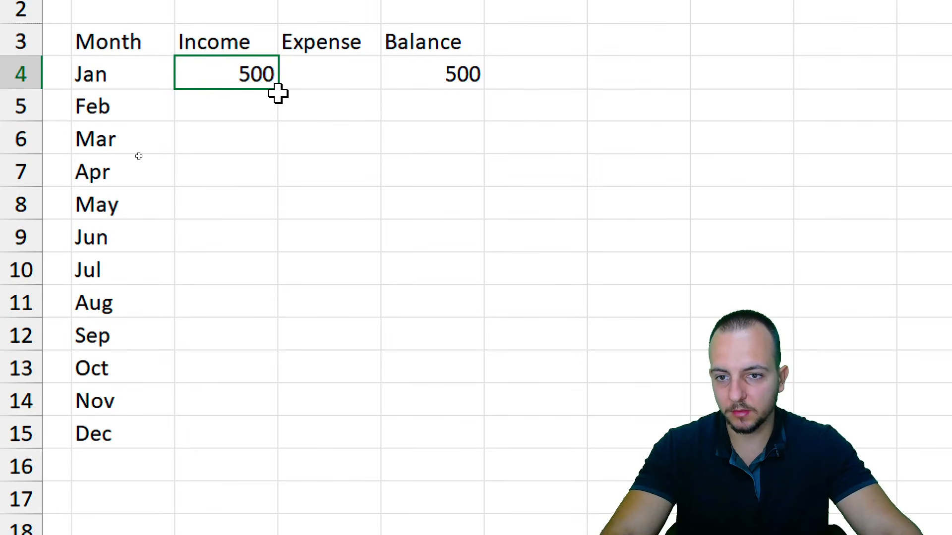
Fill the January income formula down through December in the Income column and check the copied SUMIFS formula for May
left_click_drag(276, 91, 228, 435)
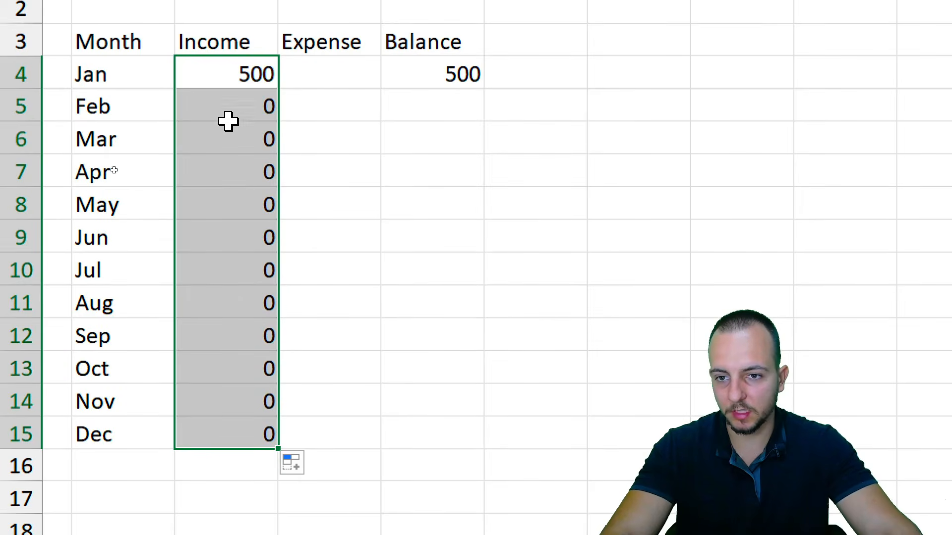
left_click(226, 136)
left_click(248, 205)
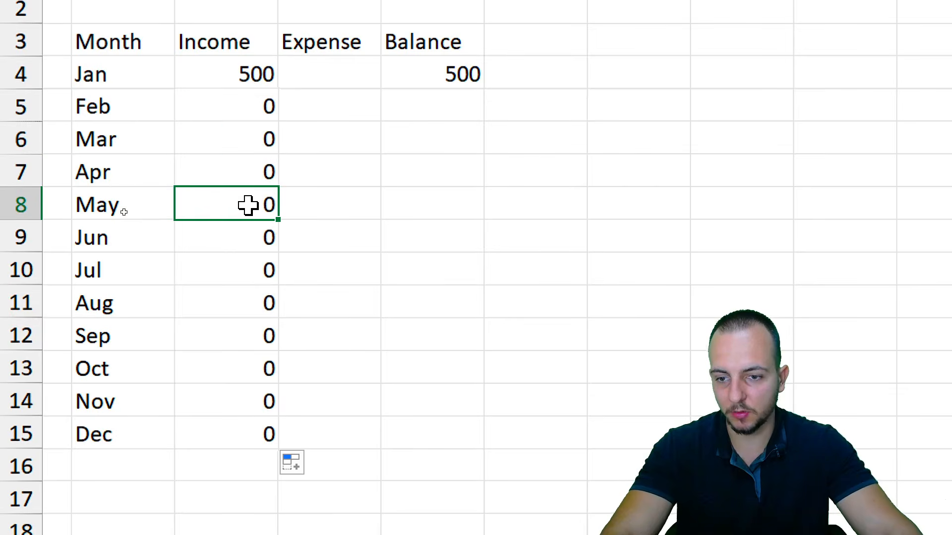
double_click(223, 204)
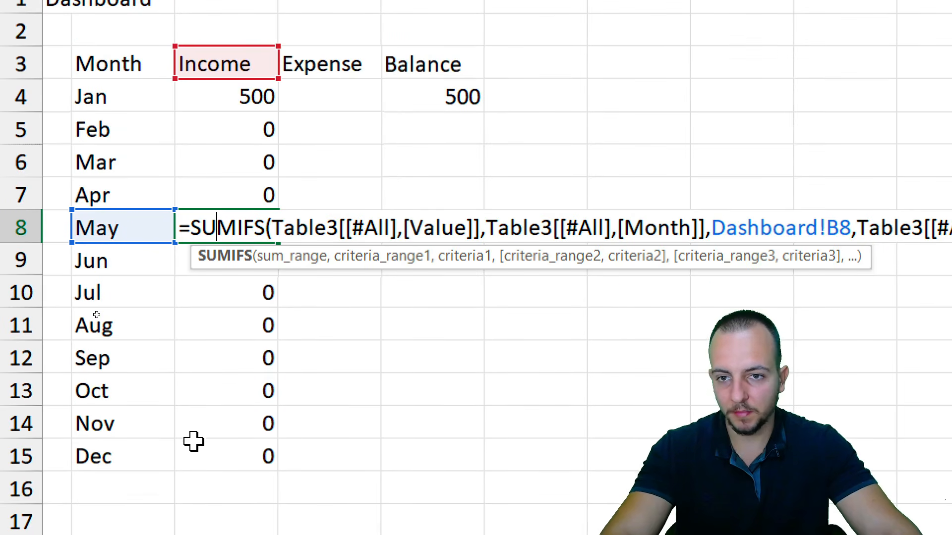
key("Escape")
Copy the text of the January income SUMIFS formula from C4, leaving the original formula unchanged
left_click(312, 93)
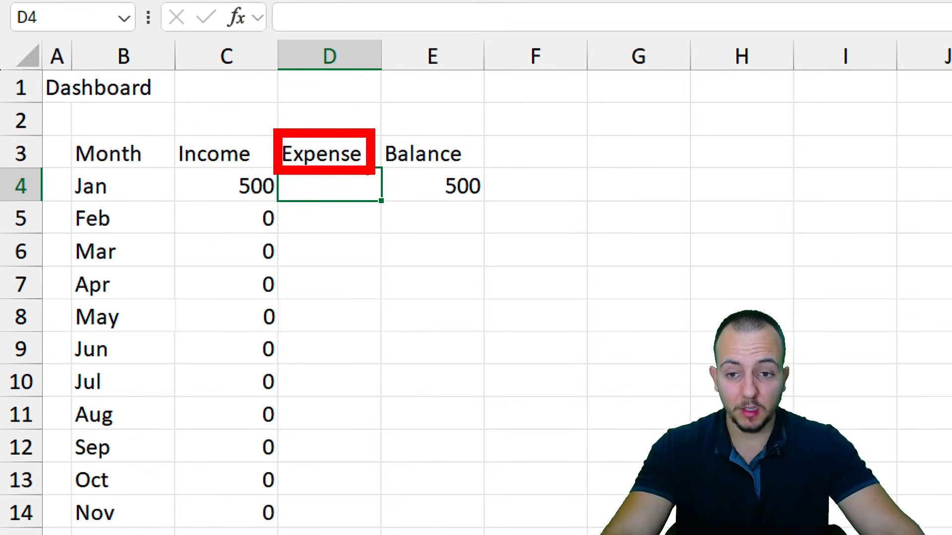
left_click(221, 186)
double_click(230, 193)
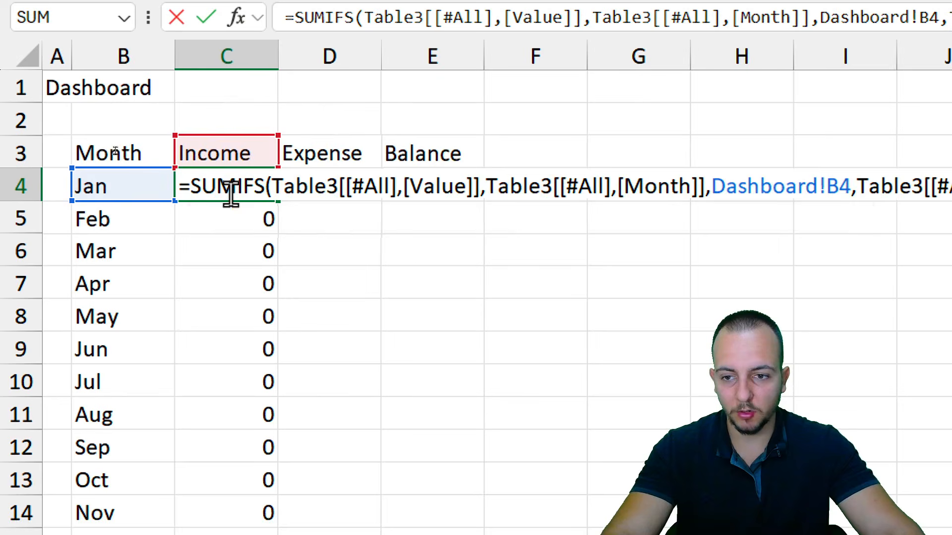
left_click_drag(183, 190, 833, 181)
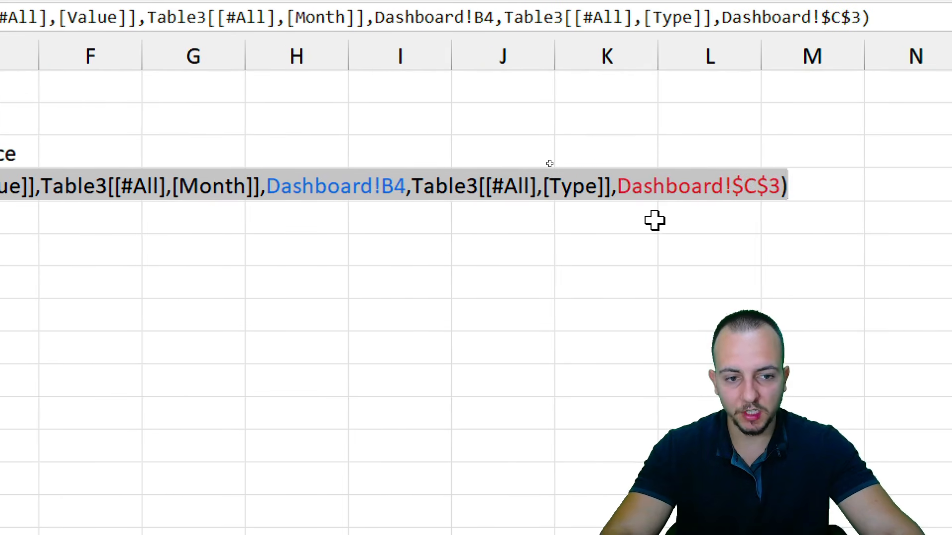
key("Escape")
Paste the SUMIFS formula into the January Expense cell D4 and repoint its type criterion from the Income header to the Expense header D3
left_click(324, 191)
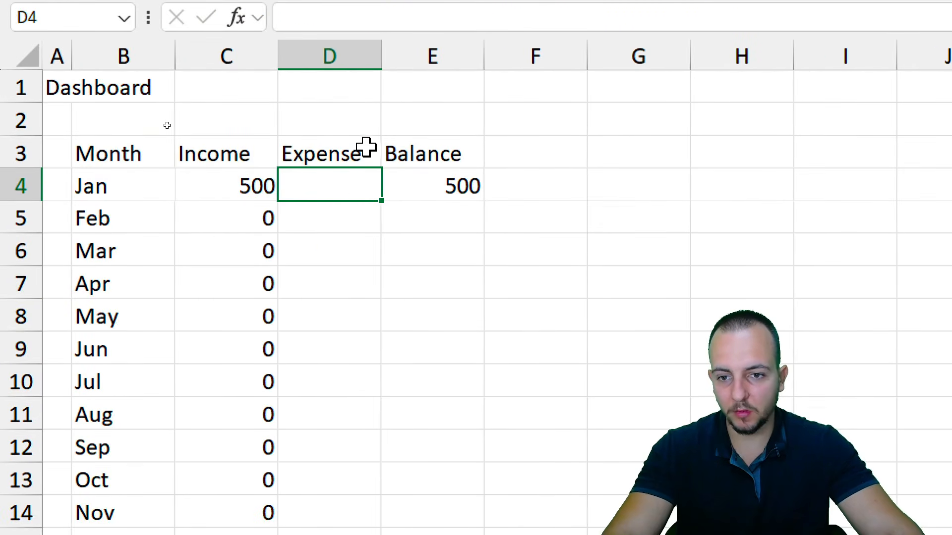
double_click(346, 182)
key("ctrl+v")
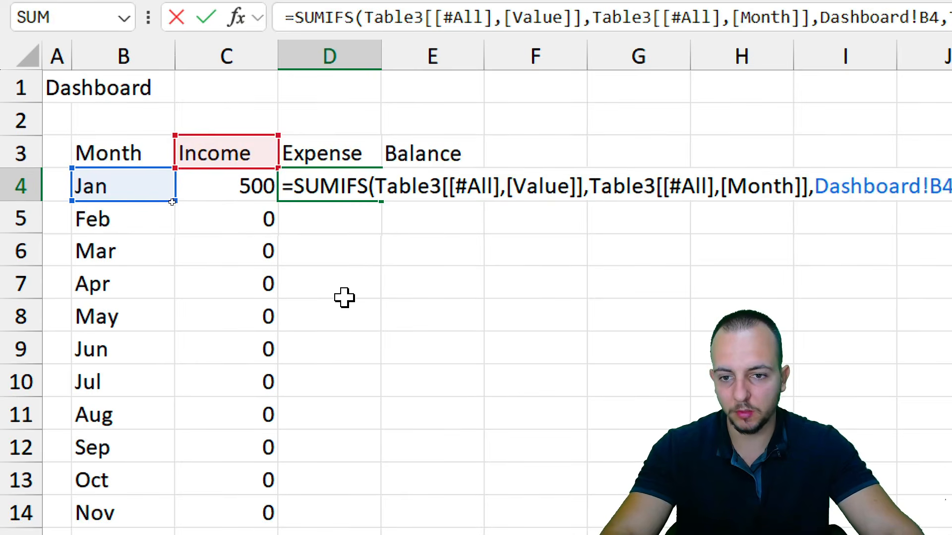
left_click_drag(236, 171, 362, 160)
key("Return")
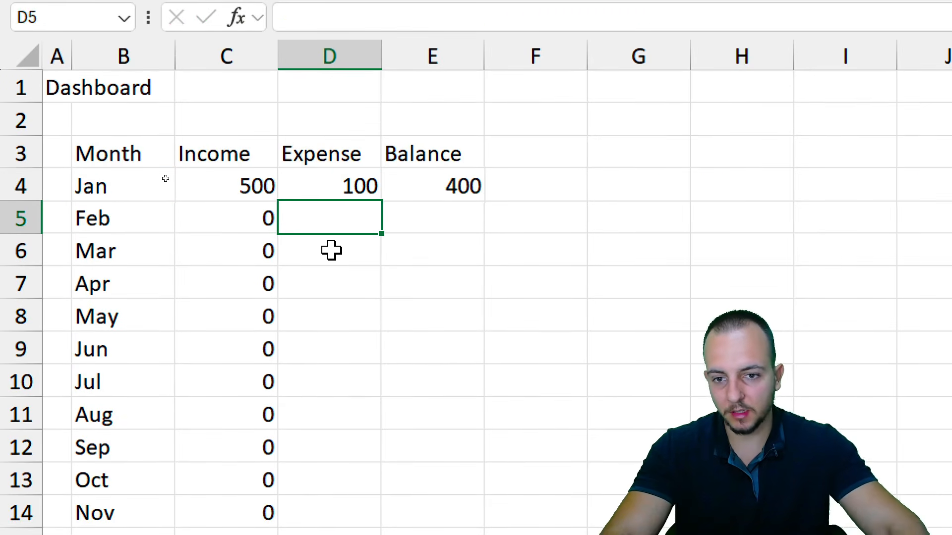
Fill the January Expense and Balance formulas down through December
left_click(367, 183)
left_click_drag(383, 202, 337, 534)
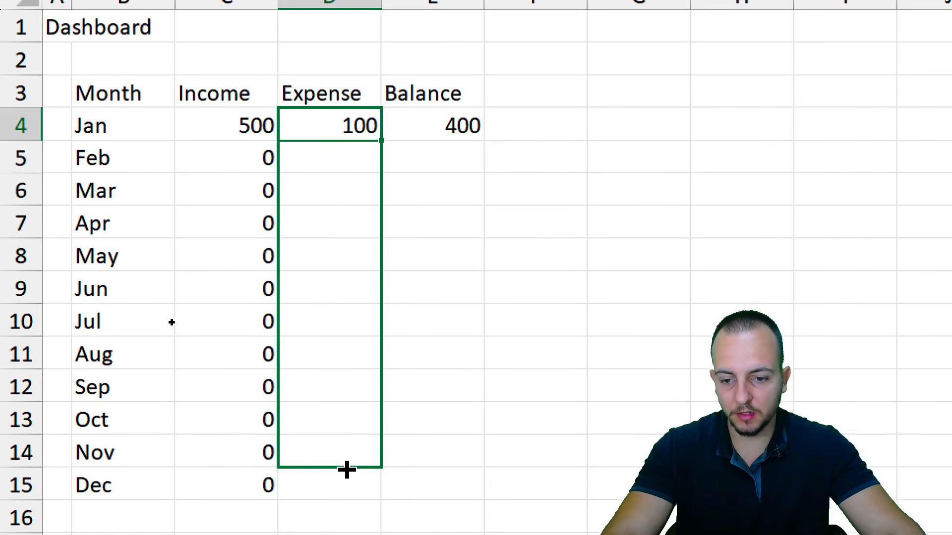
left_click_drag(338, 468, 337, 468)
left_click(448, 102)
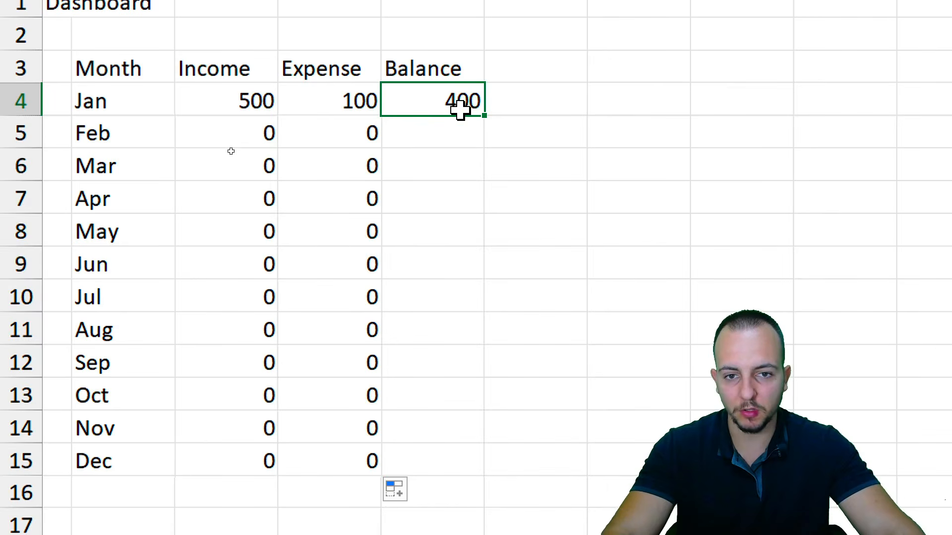
left_click_drag(487, 116, 451, 464)
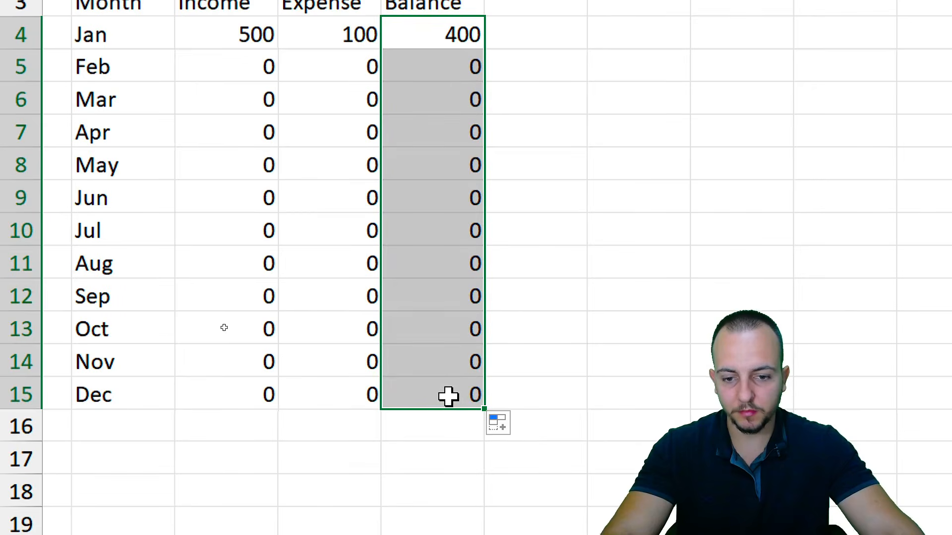
Apply the Accounting number format to the monthly amounts in C4:E15 and widen columns C to E equally
left_click_drag(448, 396, 236, 43)
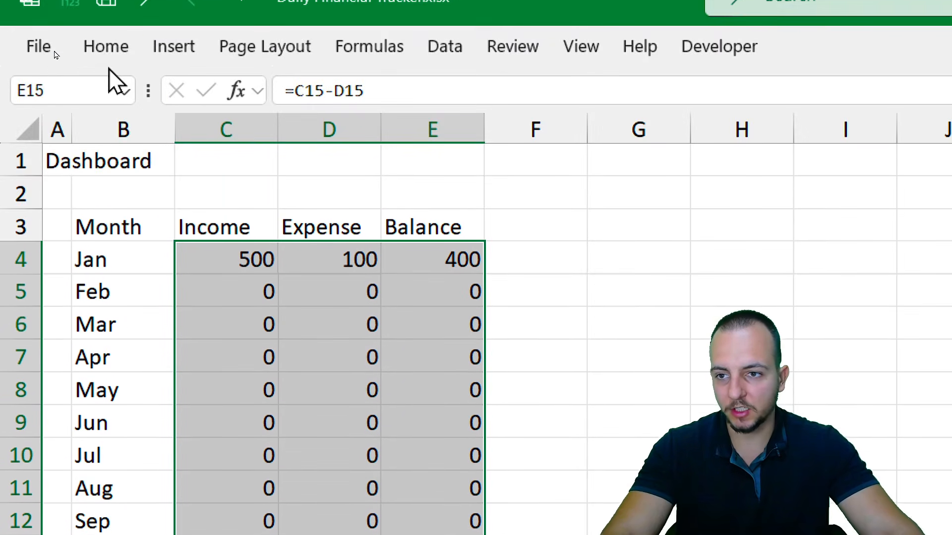
left_click(117, 70)
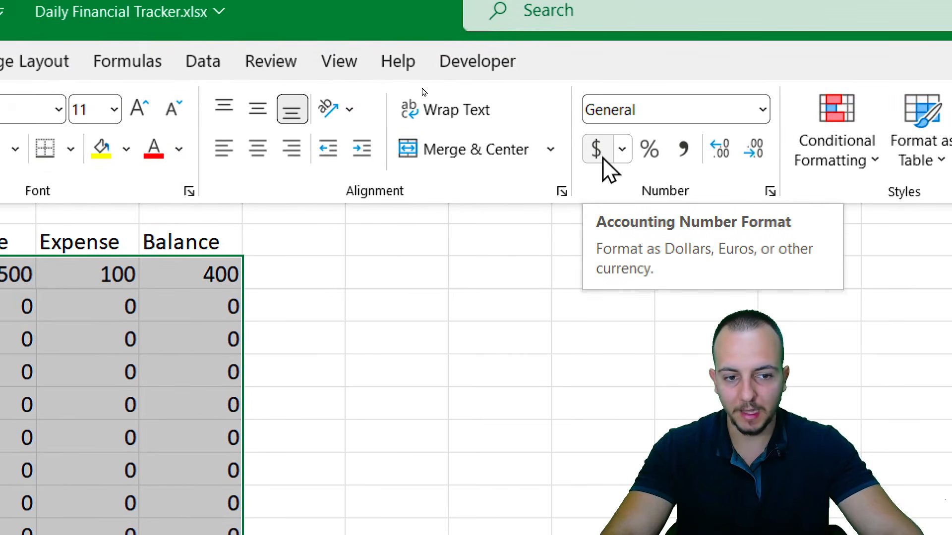
left_click(600, 149)
left_click(210, 342)
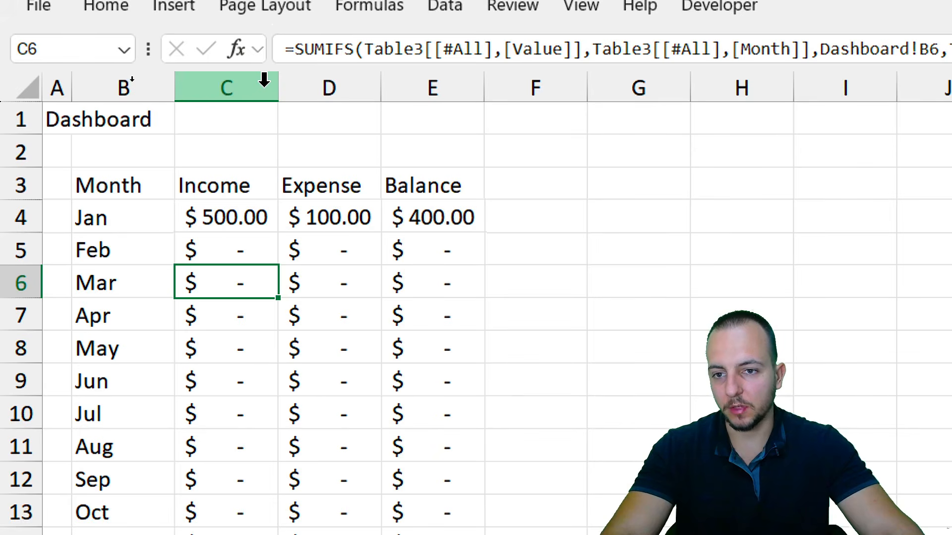
left_click_drag(262, 80, 457, 79)
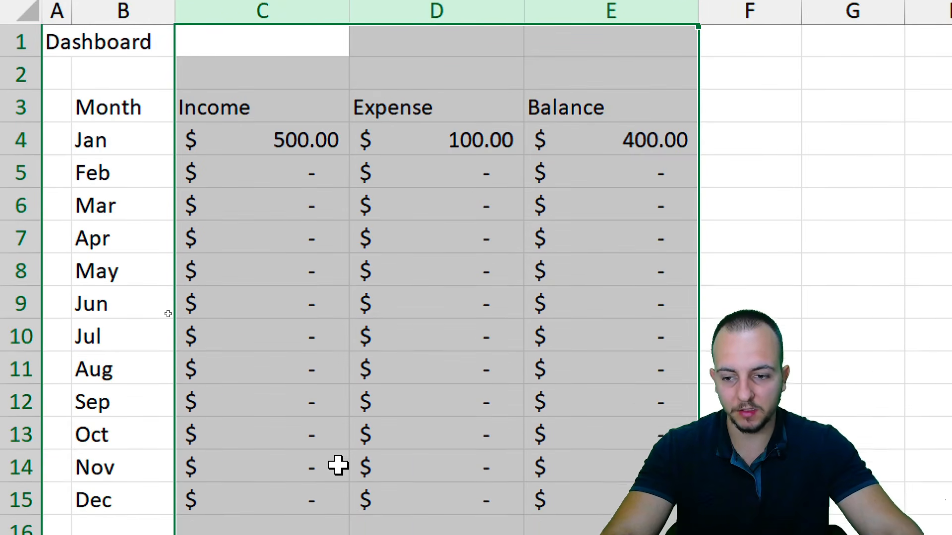
Centre the monthly table B3:E15 vertically and horizontally and apply All Borders to it
left_click_drag(109, 185, 643, 533)
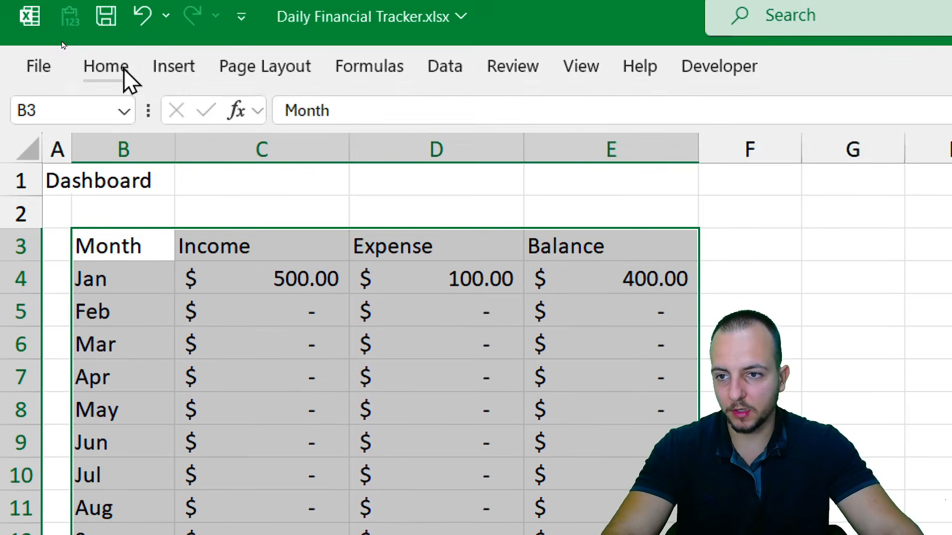
left_click(119, 69)
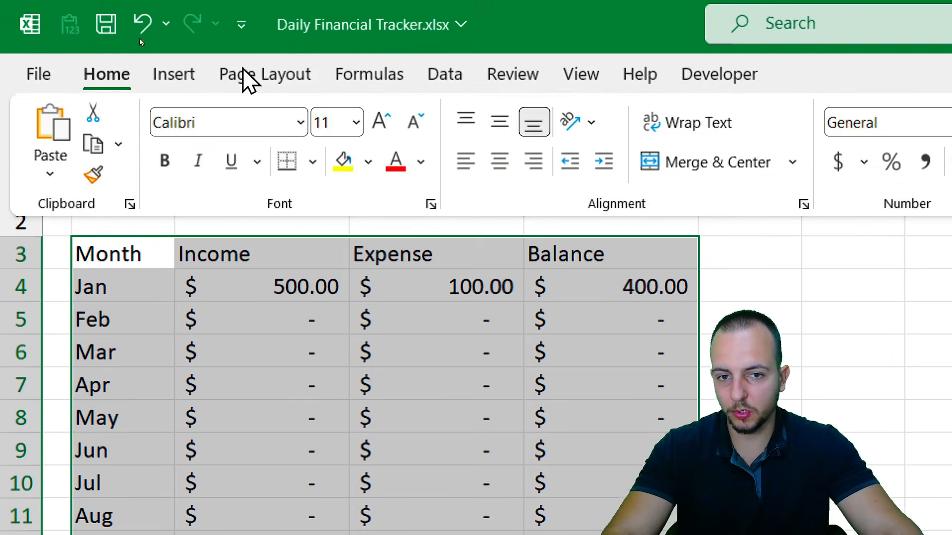
left_click(500, 121)
left_click(500, 161)
left_click(313, 162)
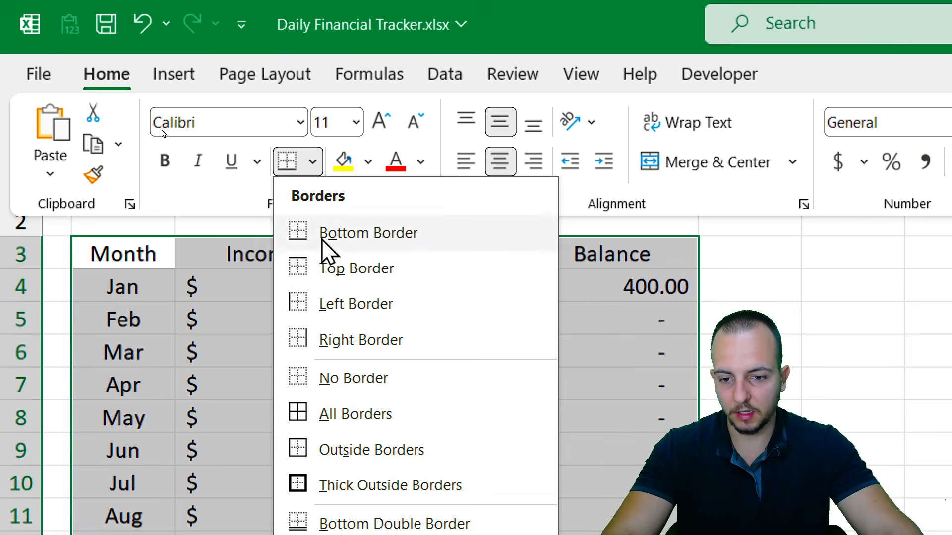
left_click(328, 417)
Make the header row B3:E3 of the monthly table bold
left_click_drag(124, 253, 612, 254)
left_click(106, 75)
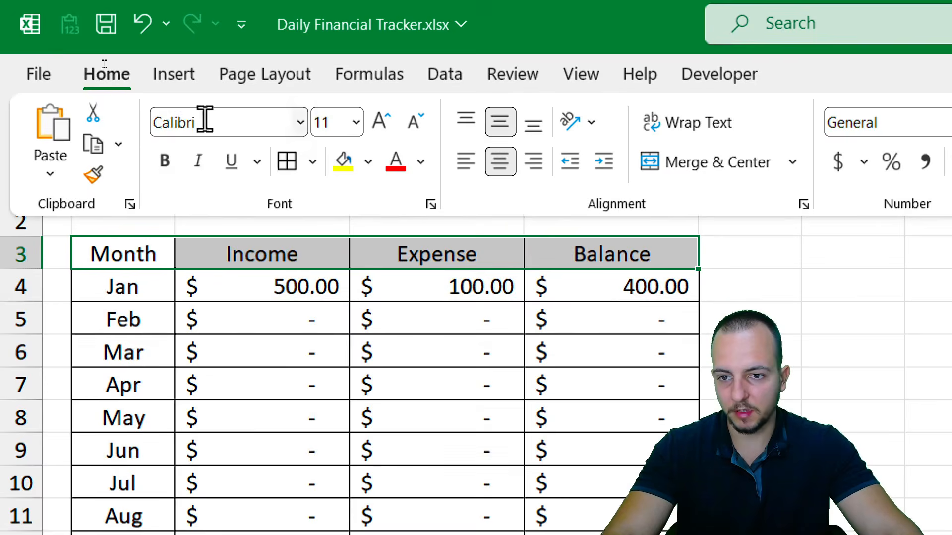
left_click(173, 166)
left_click(368, 163)
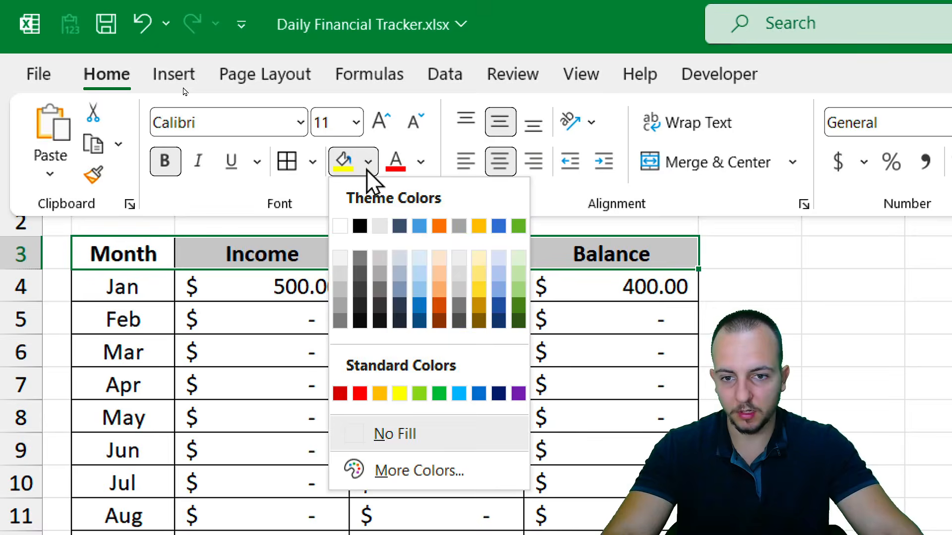
left_click(144, 297)
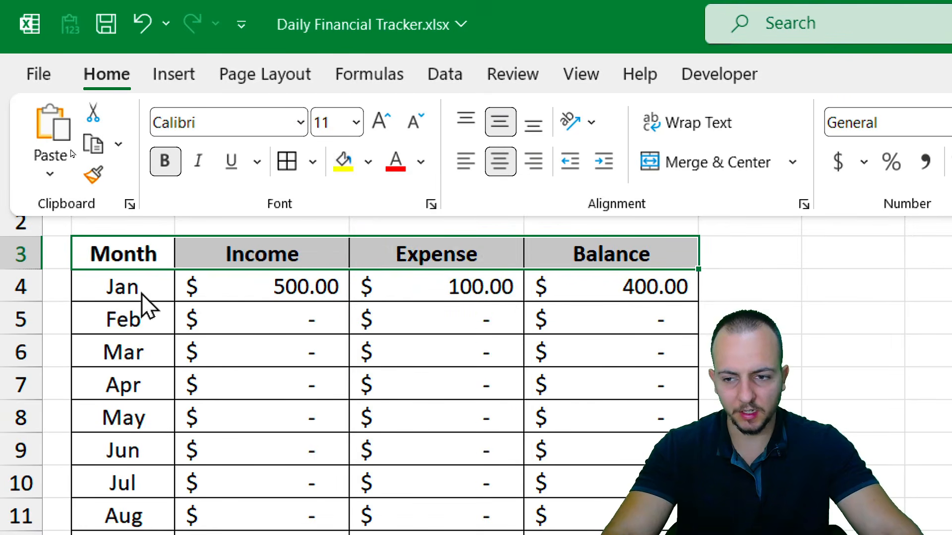
Format the month names in B4:B15 as bold white text on a dark grey fill
left_click_drag(146, 295, 124, 519)
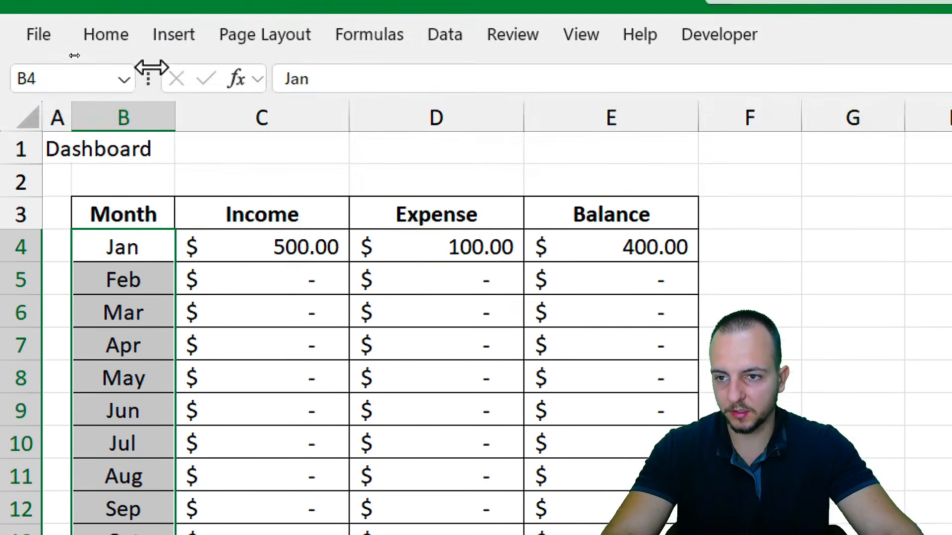
left_click(119, 75)
left_click(164, 167)
left_click(368, 167)
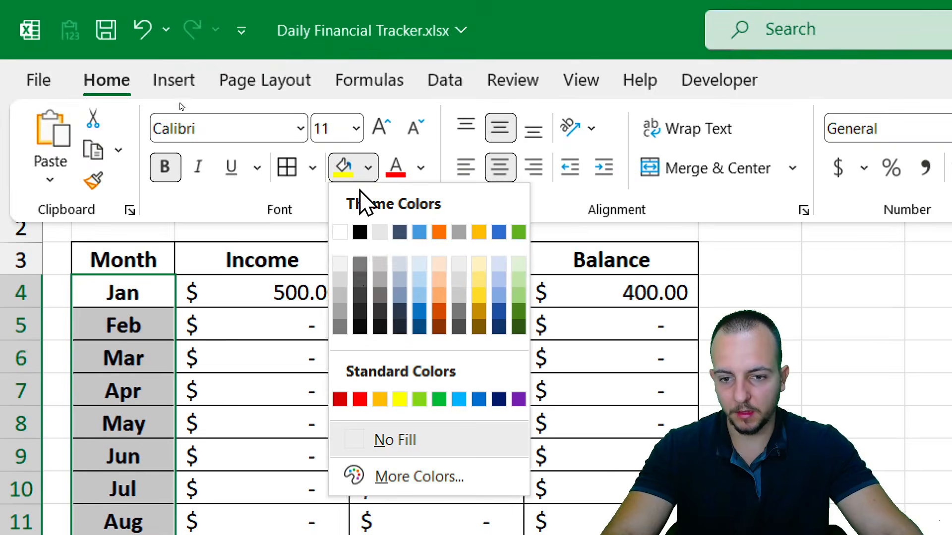
left_click(360, 298)
left_click(420, 168)
left_click(392, 269)
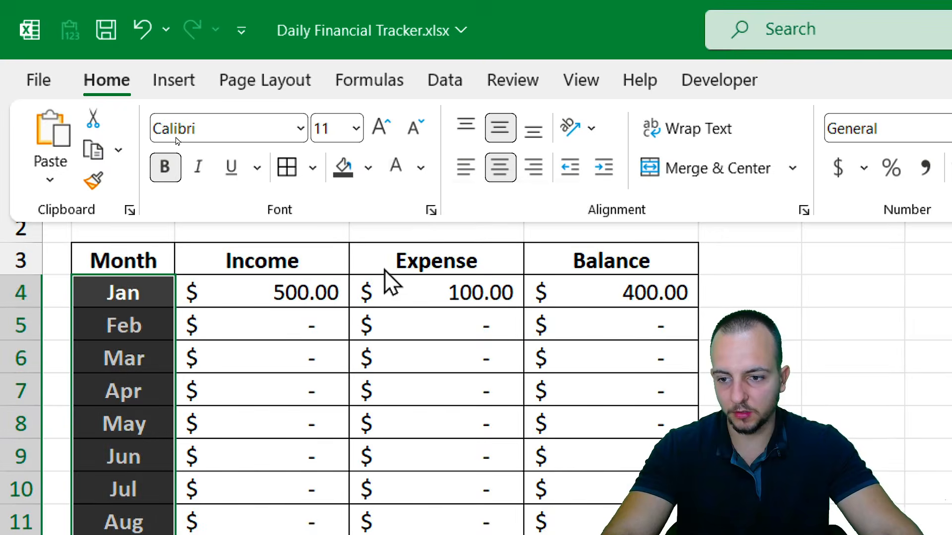
Give the Month header in B3 the same dark grey fill and white font as the month names
left_click_drag(166, 259, 134, 259)
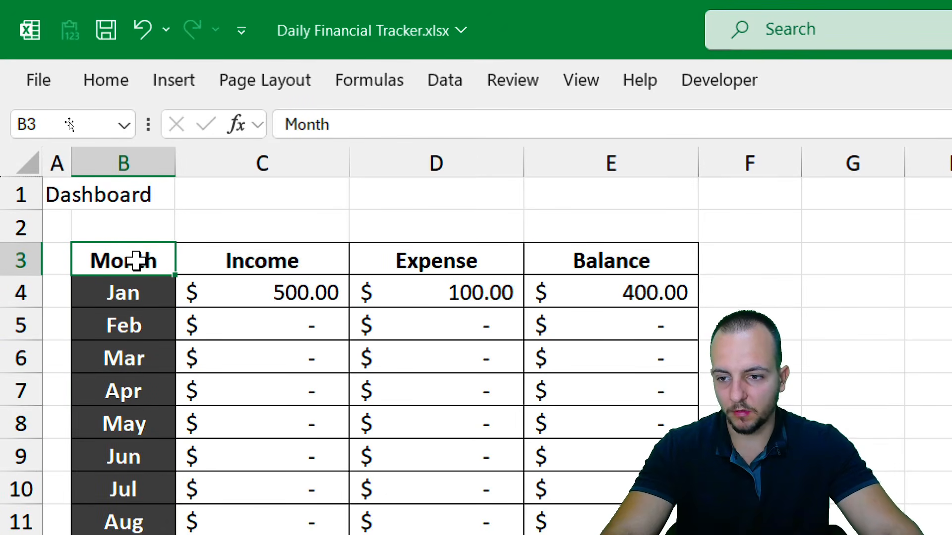
left_click(122, 89)
left_click(347, 171)
left_click(395, 166)
Give the Income header in C3 a green fill and white font
left_click(332, 265)
left_click(124, 87)
left_click(369, 168)
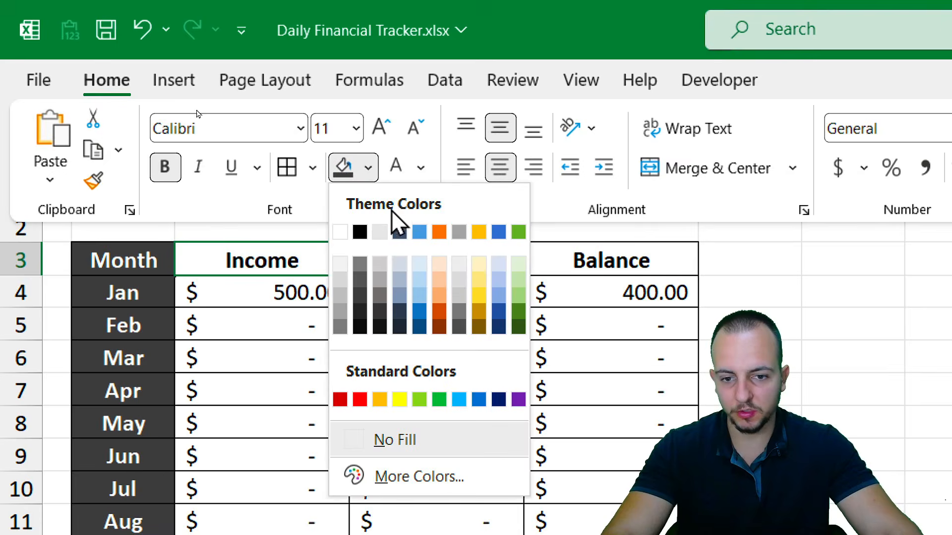
left_click(450, 394)
left_click(399, 176)
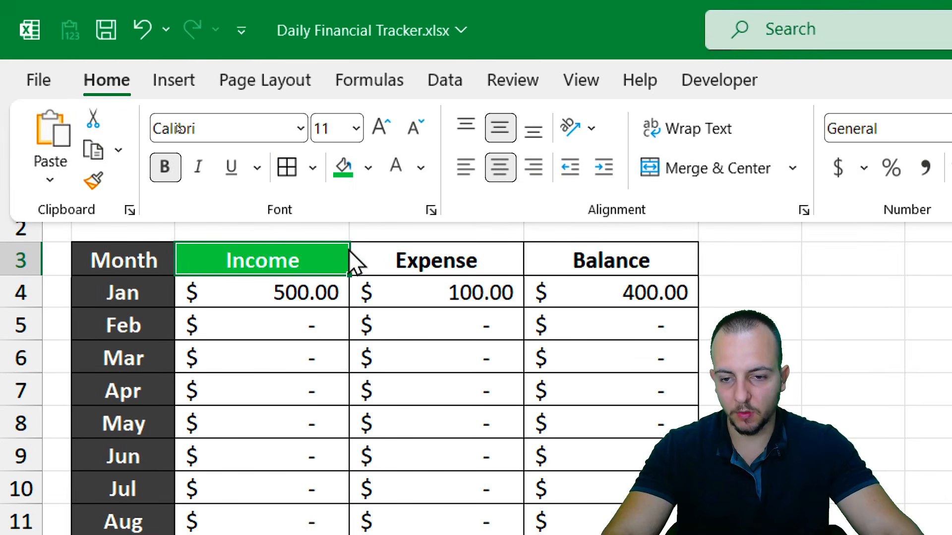
Give the Expense header in D3 a white font and red fill
left_click(397, 255)
left_click(107, 88)
left_click(396, 166)
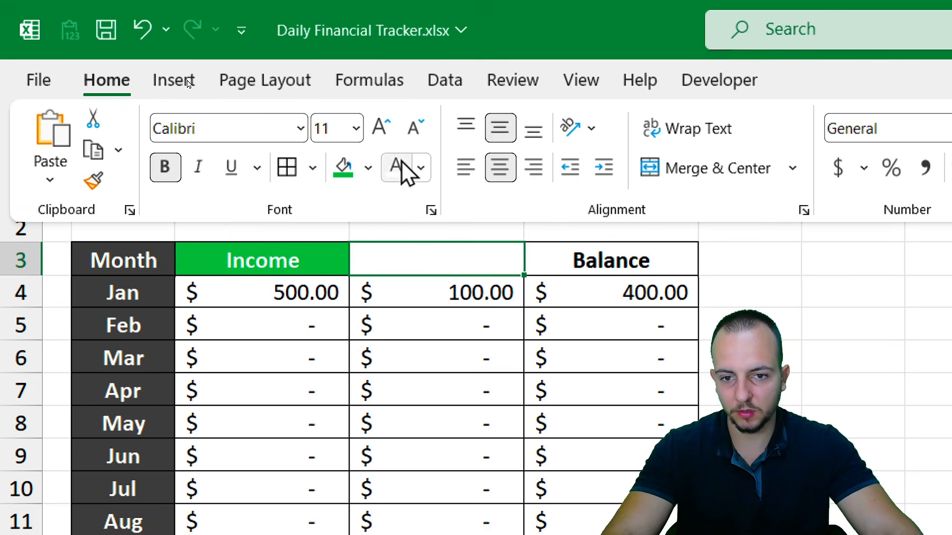
left_click(369, 168)
left_click(357, 397)
Give the Balance header in E3 a white font and blue fill
left_click(552, 259)
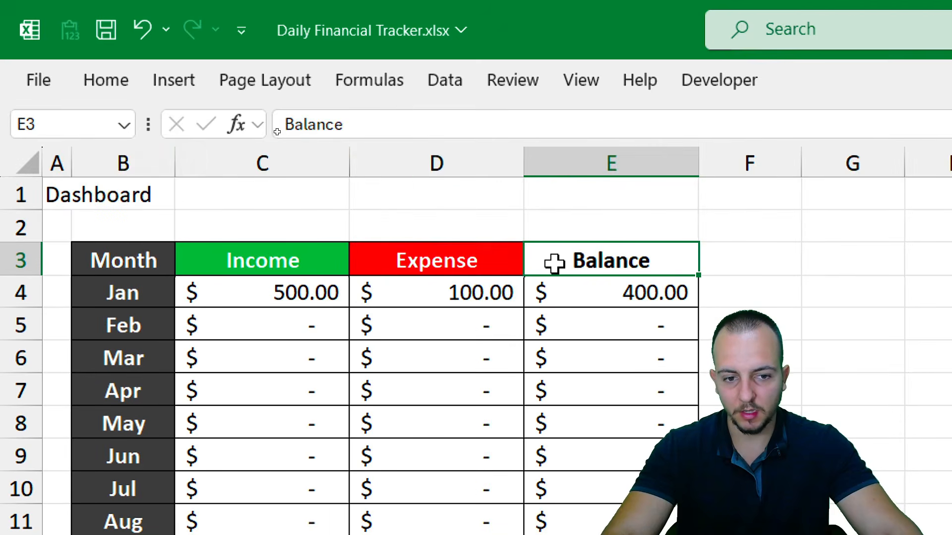
left_click(94, 82)
left_click(395, 167)
left_click(368, 168)
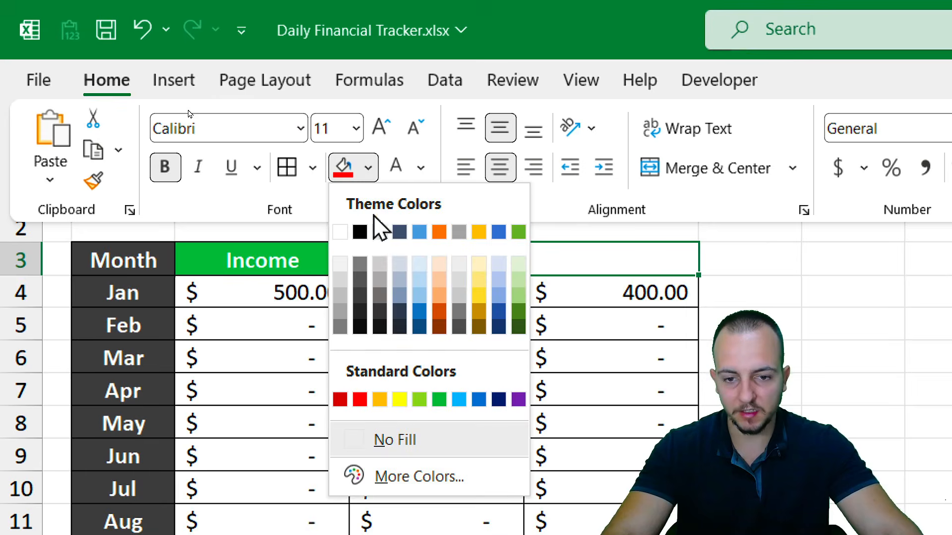
left_click(479, 397)
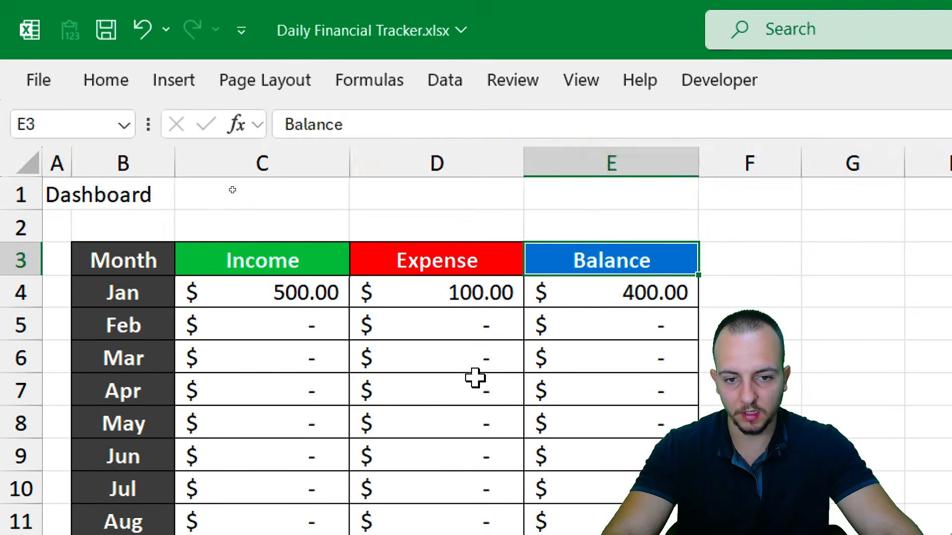
left_click(476, 379)
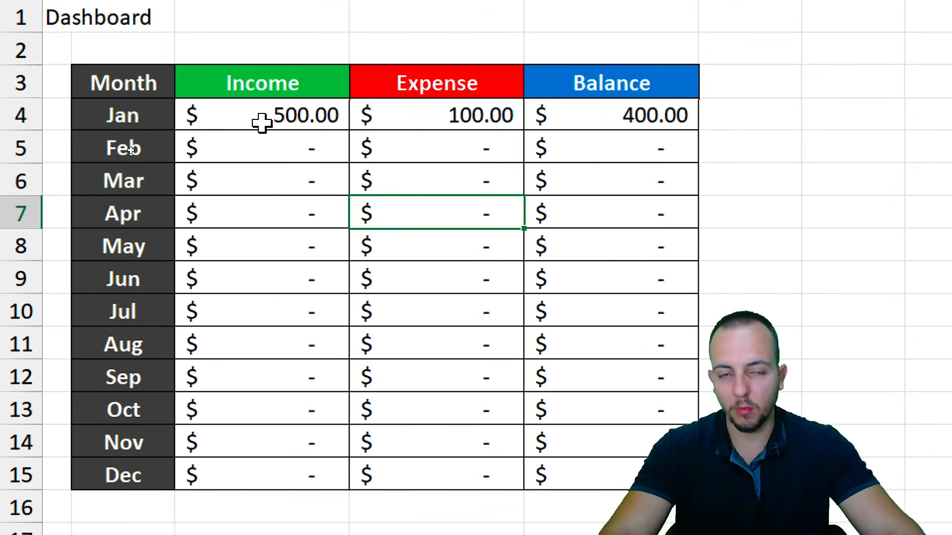
Apply the Green - White color scale to the monthly Income amounts in C4:C15
left_click_drag(287, 100, 268, 473)
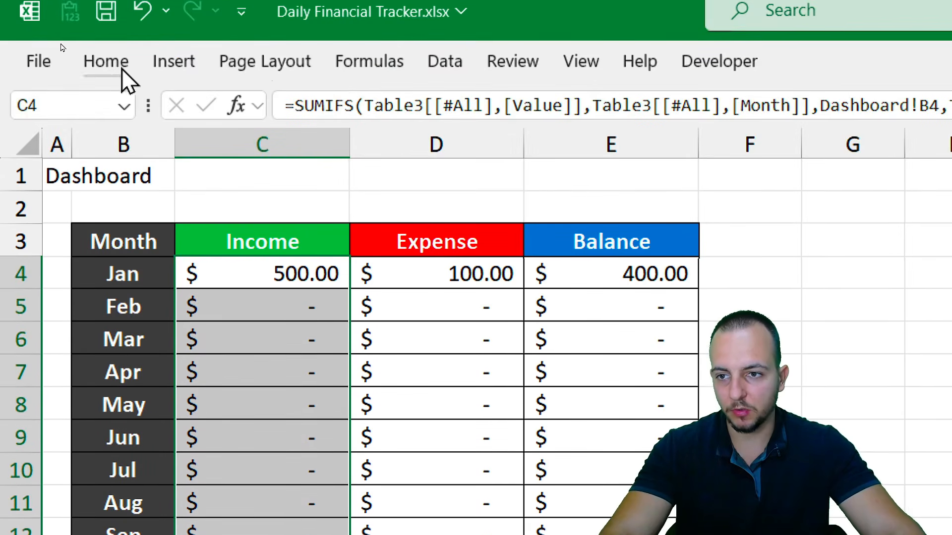
left_click(121, 70)
left_click(467, 159)
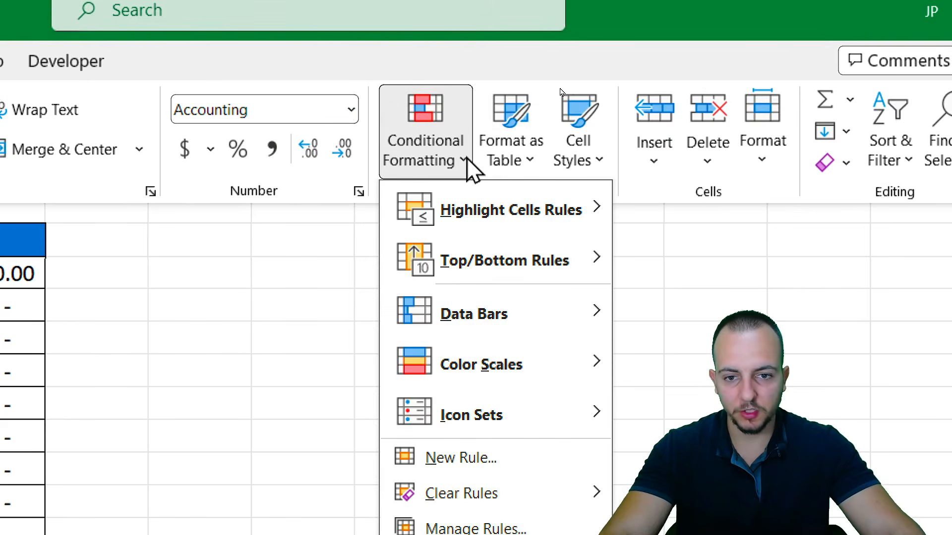
mouse_move(548, 251)
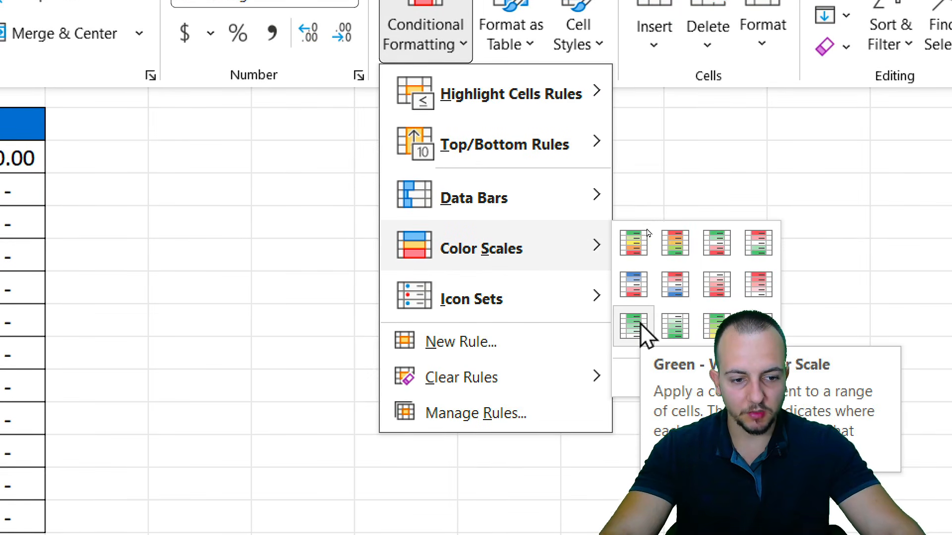
left_click(635, 325)
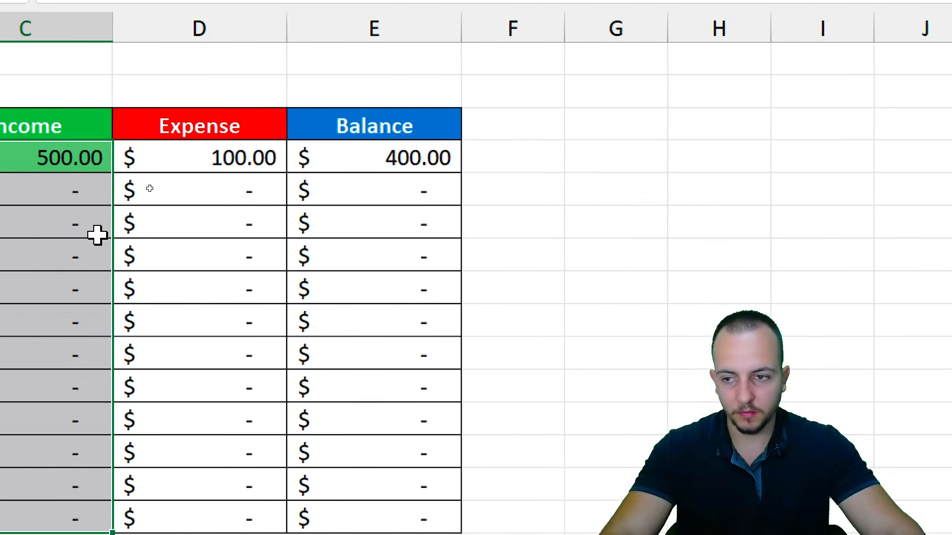
Examine how the color scale shades each month's amount in the Income column
left_click_drag(224, 191, 230, 504)
left_click_drag(251, 157, 233, 450)
left_click_drag(233, 407, 233, 475)
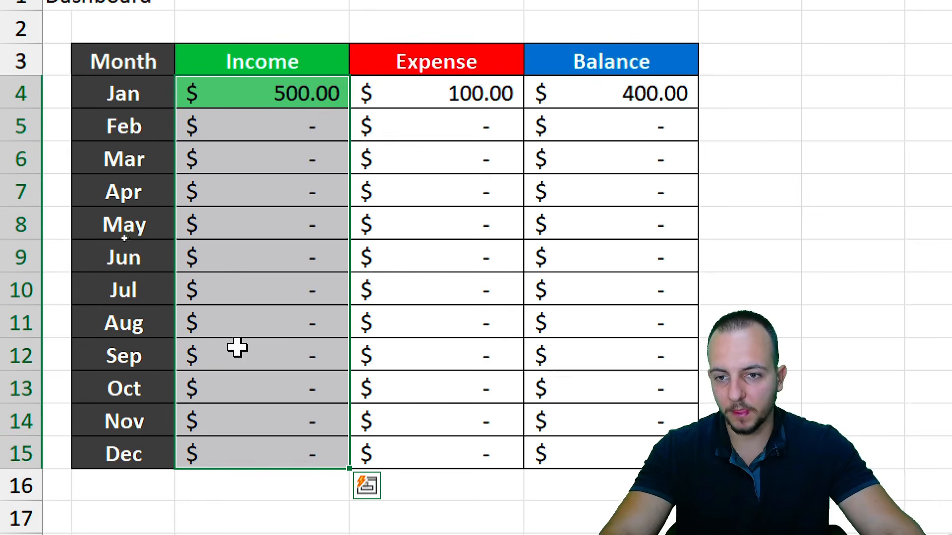
left_click(267, 101)
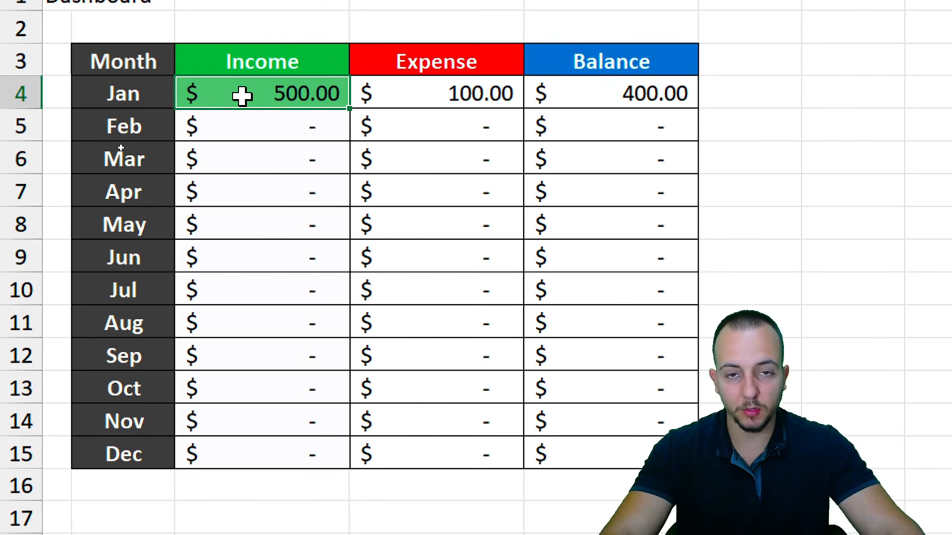
left_click(267, 188)
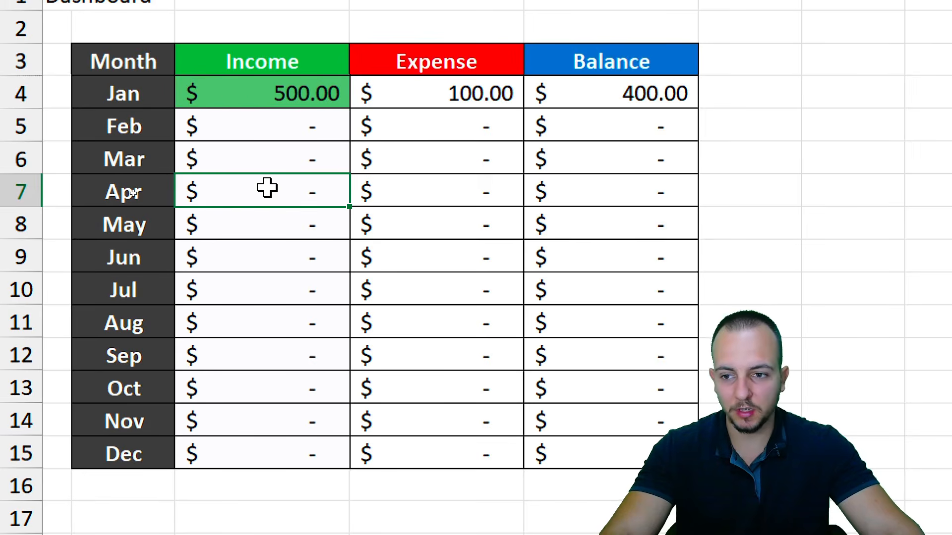
left_click_drag(260, 90, 224, 449)
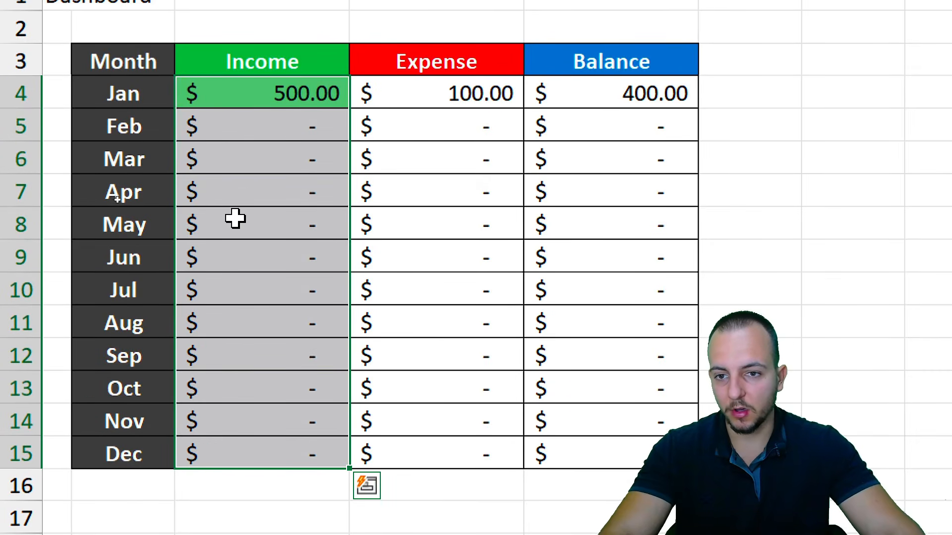
left_click(276, 95)
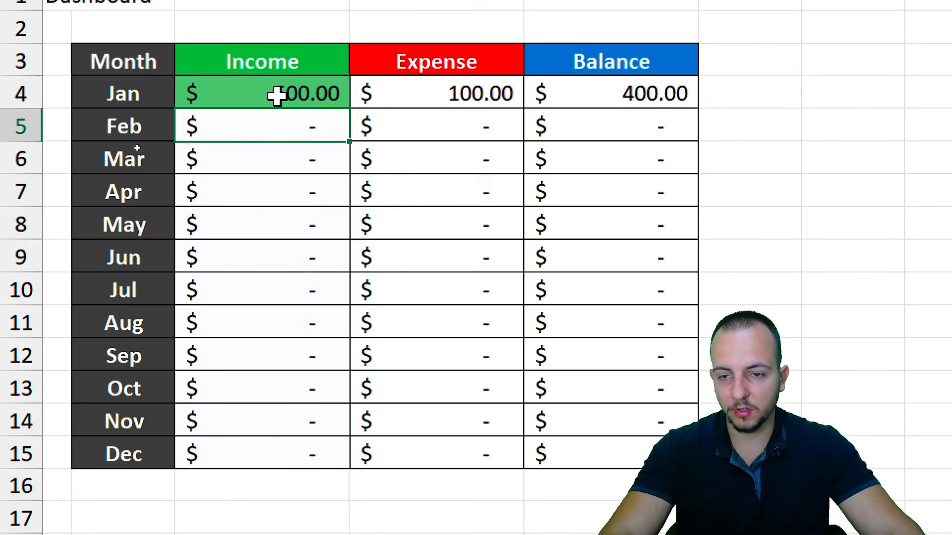
left_click(245, 160)
Enter test income amounts of 1500, 250 and 750 for February, March and April to try out the color scale
left_click(285, 125)
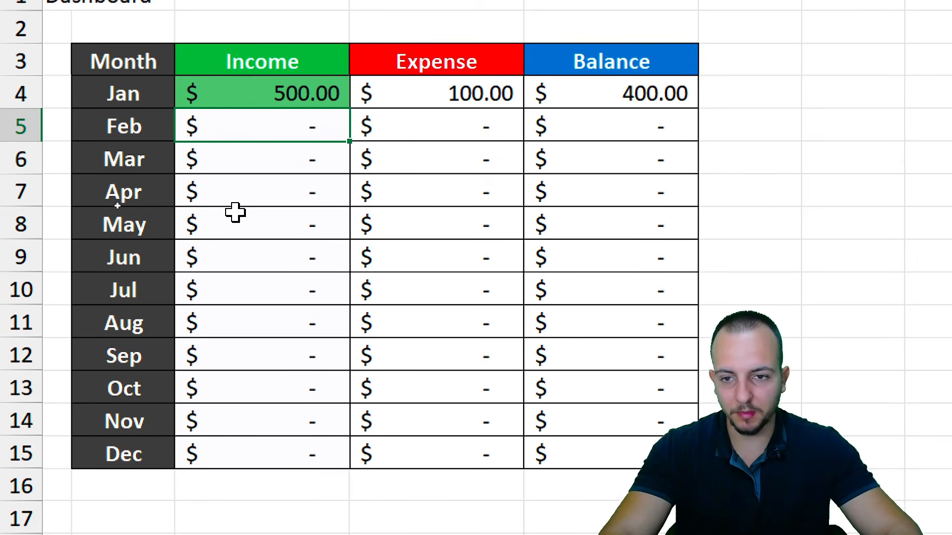
type("1500")
key("Return")
type("250")
key("Return")
type("750")
key("Return")
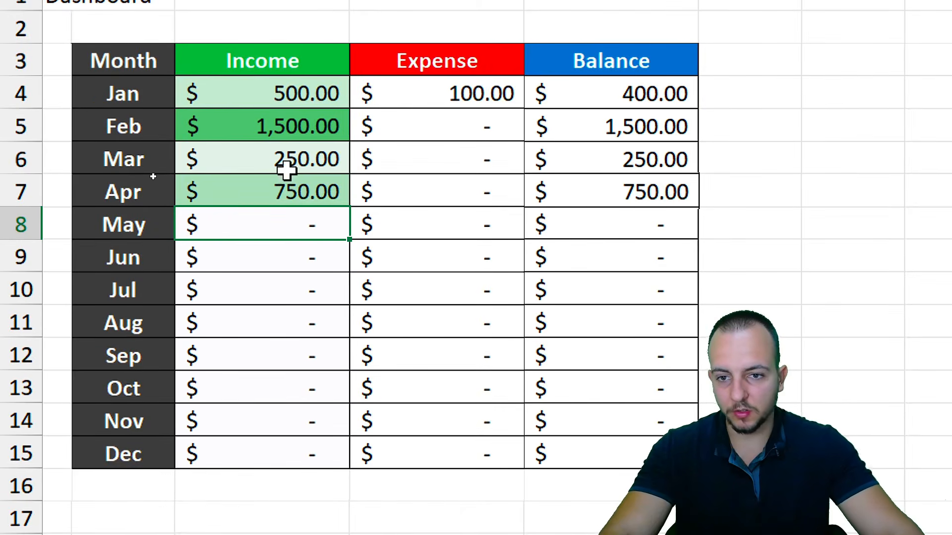
scroll(235, 212, "up", 1)
left_click_drag(331, 96, 315, 210)
Undo the three test income entries for April, March and February
left_click(326, 204)
key("Delete")
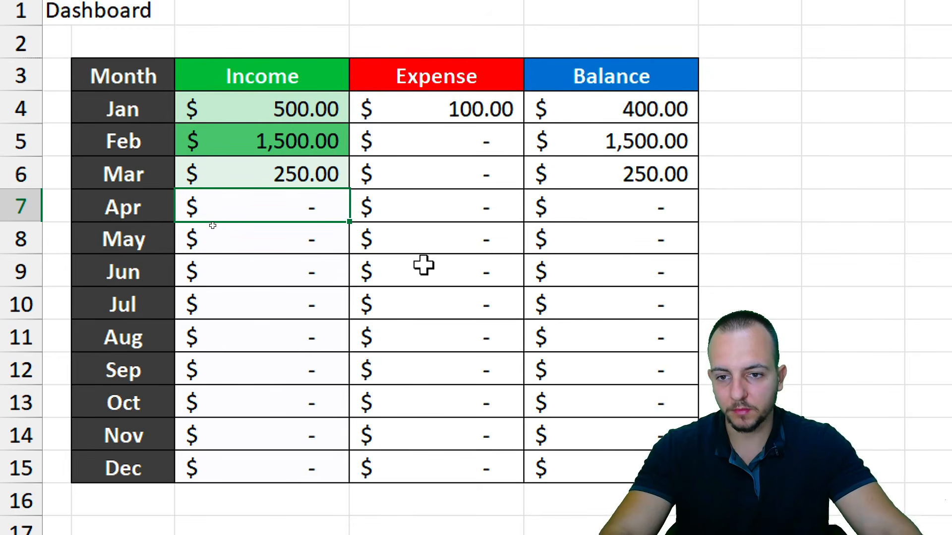
key("Up")
key("Delete")
key("Up")
key("Delete")
Apply the Red - White color scale to the monthly Expense amounts in D4:D15
left_click_drag(496, 140, 406, 466)
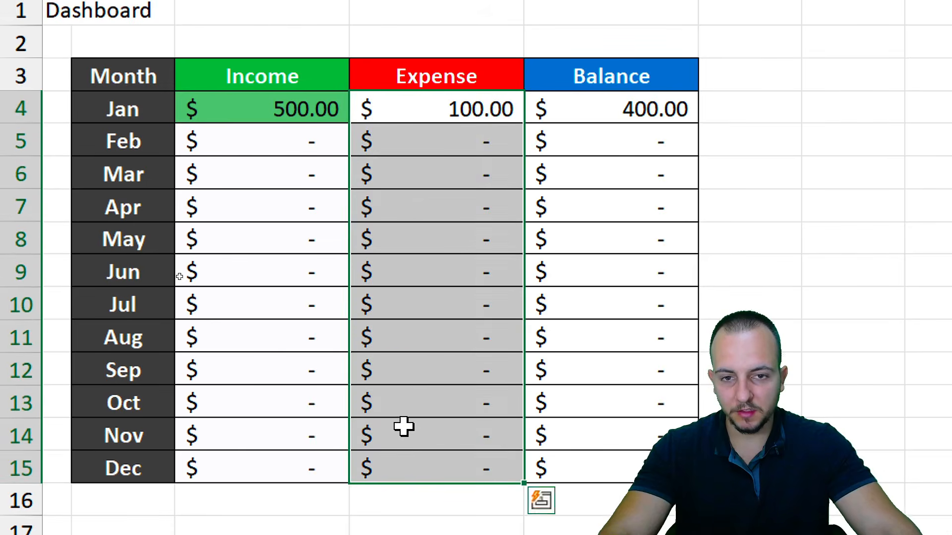
left_click(106, 62)
left_click(561, 144)
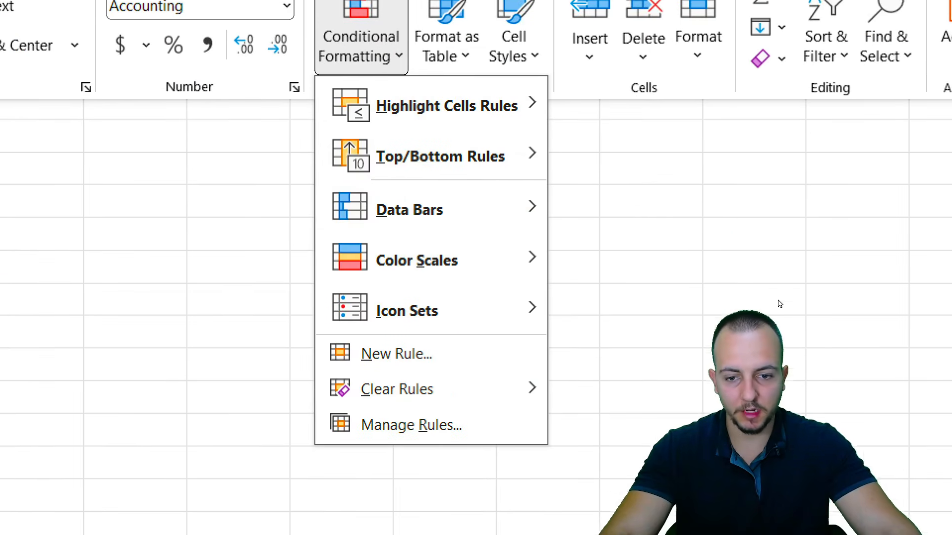
mouse_move(449, 267)
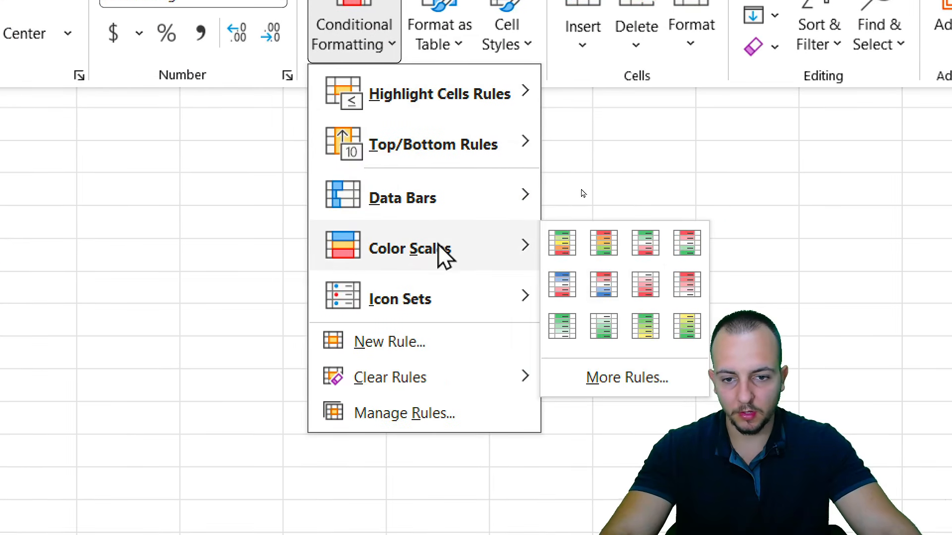
left_click(682, 280)
left_click(402, 232)
Apply the Green - Yellow - Red color scale to the monthly Balance amounts in E4:E15
left_click_drag(585, 169, 589, 86)
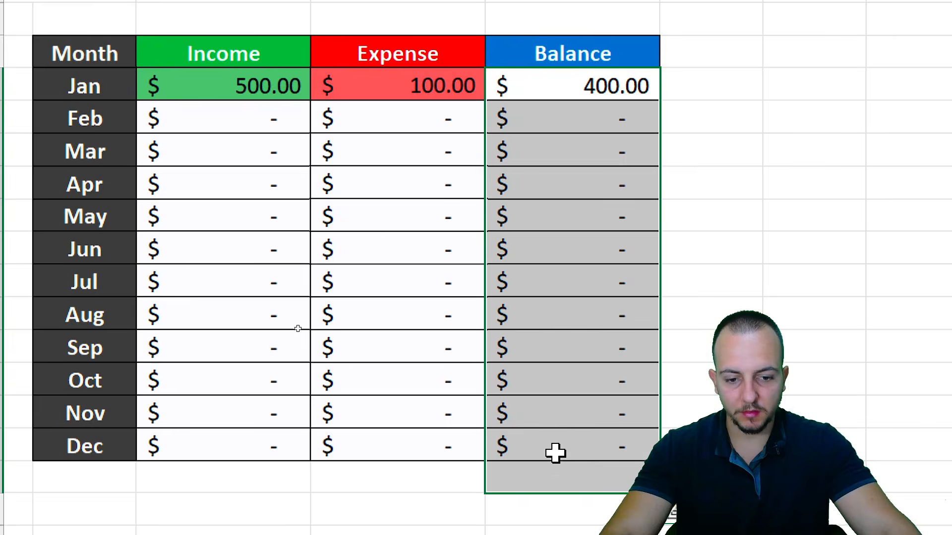
left_click(104, 68)
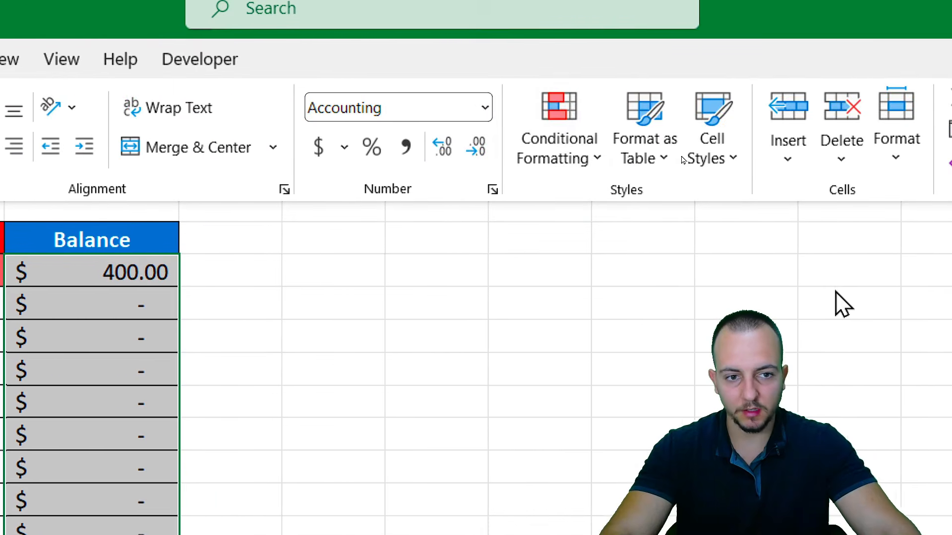
left_click(582, 154)
mouse_move(639, 366)
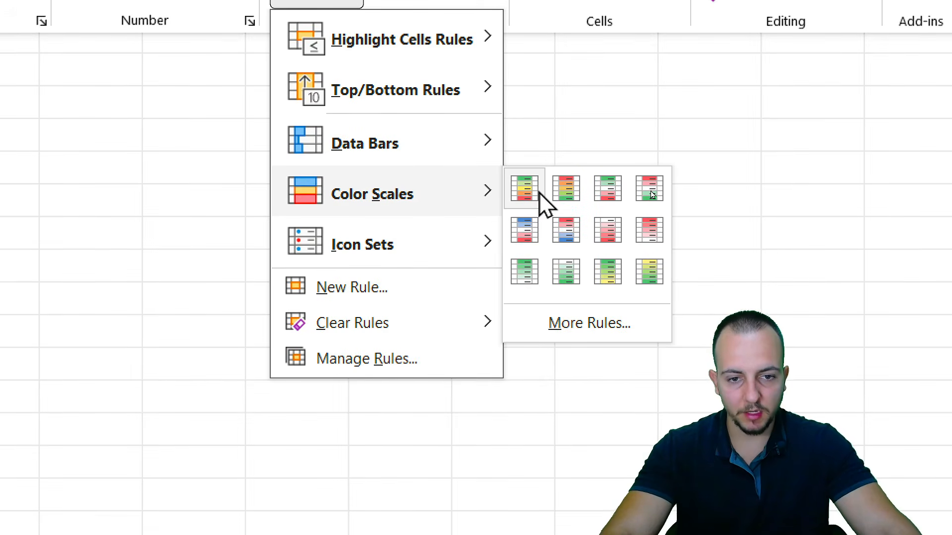
left_click(541, 196)
left_click(146, 257)
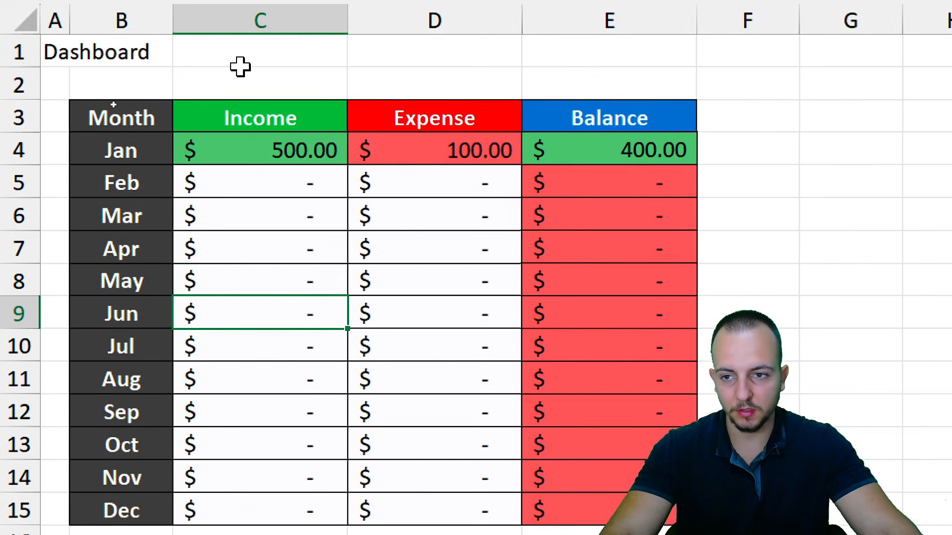
Review the category tables on the Lists sheet and the entries in the Cash Flow table
left_click(122, 71)
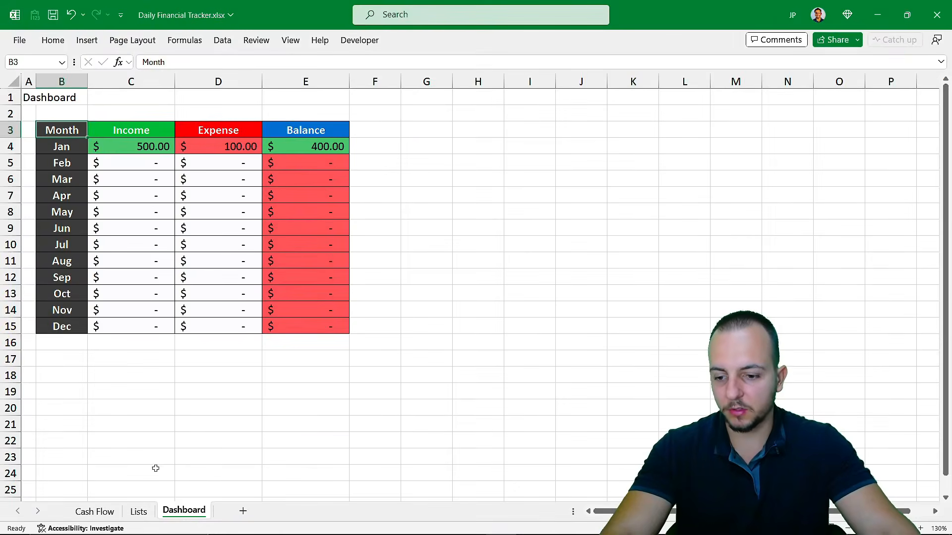
left_click(138, 512)
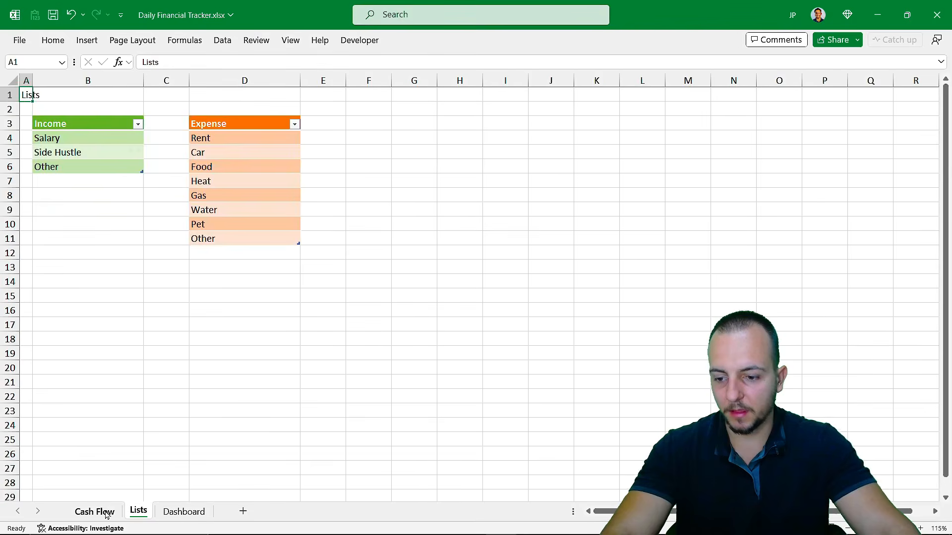
left_click(94, 512)
left_click_drag(61, 189, 496, 457)
left_click(84, 148)
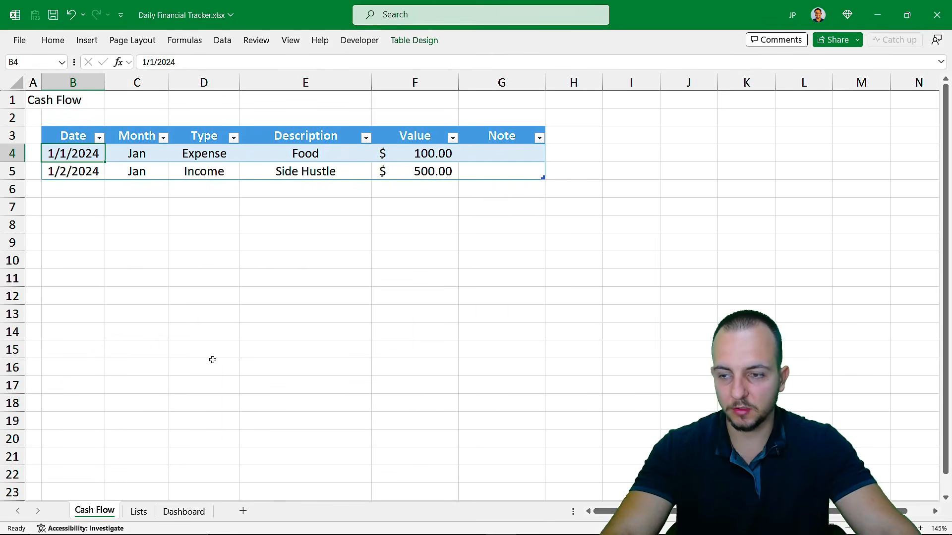
Compare the shaded monthly totals on the Dashboard with the full year of entries on the Cash Flow sheet
left_click(184, 512)
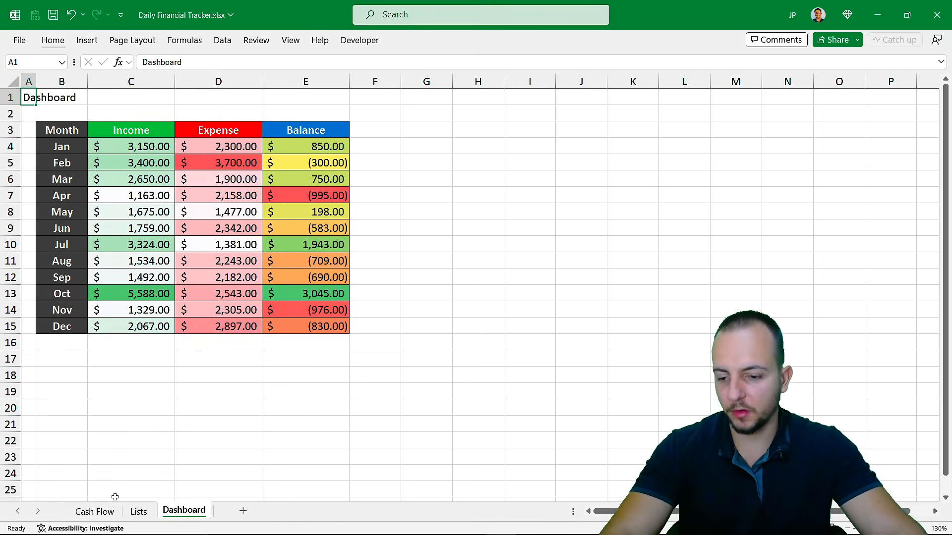
left_click(95, 511)
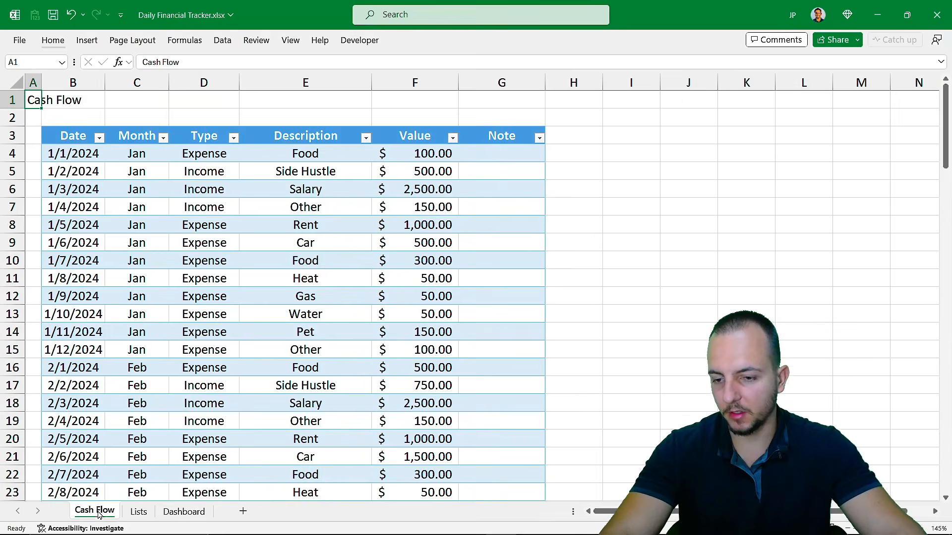
scroll(194, 331, "down", 7)
scroll(205, 336, "up", 7)
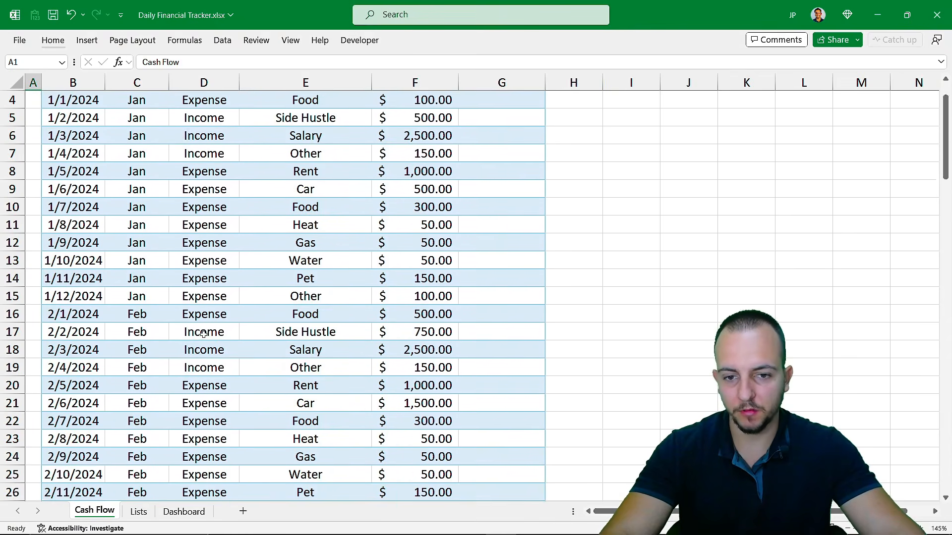
left_click(179, 513)
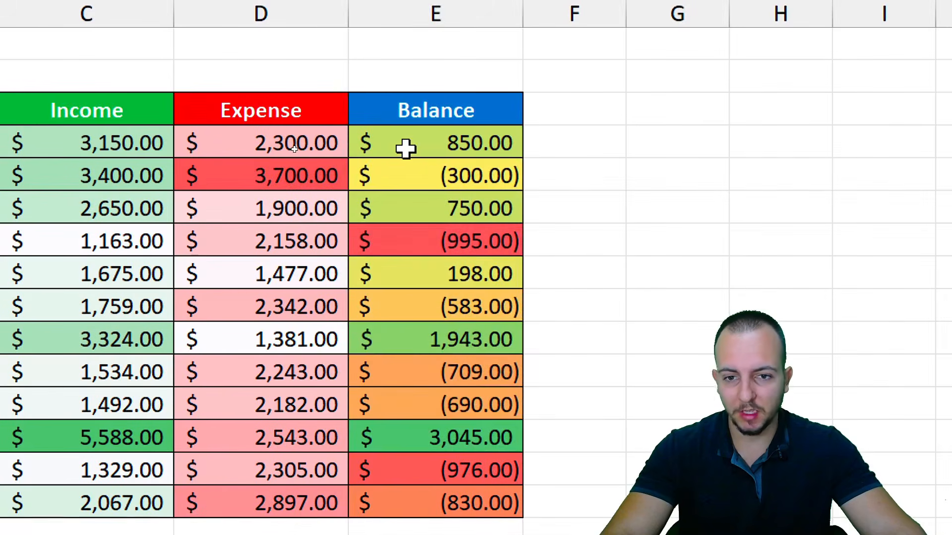
left_click_drag(291, 148, 280, 327)
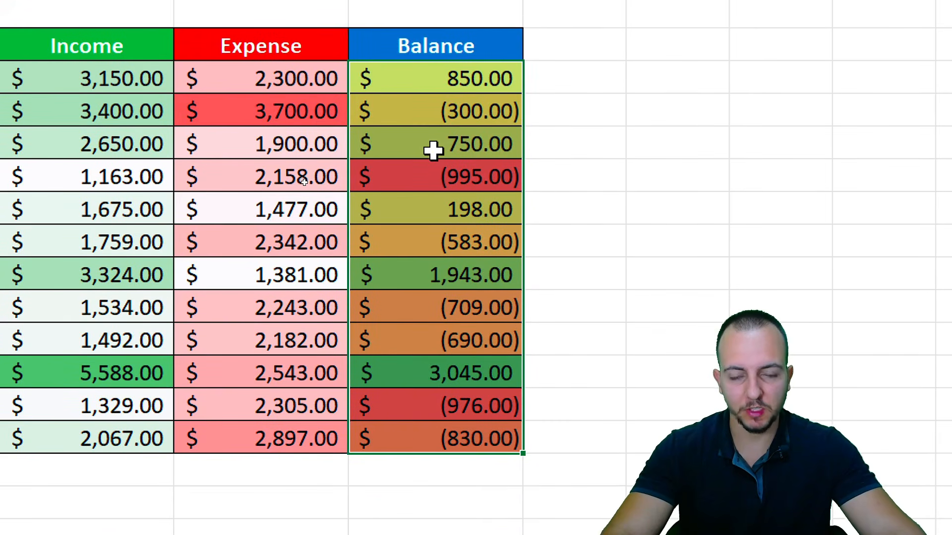
Clear the conditional formatting rules from the Balance amounts in E4:E15
left_click_drag(458, 90, 399, 433)
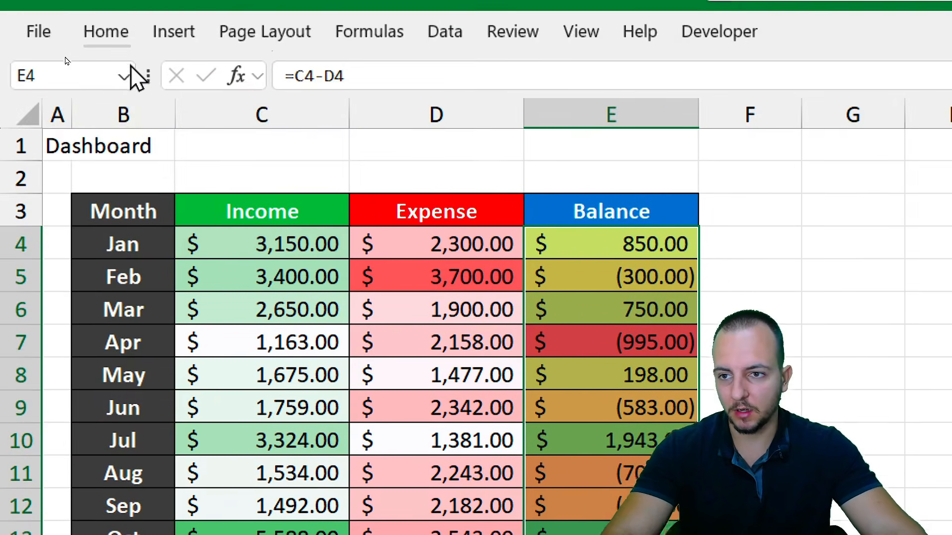
left_click(124, 40)
left_click(389, 169)
mouse_move(525, 354)
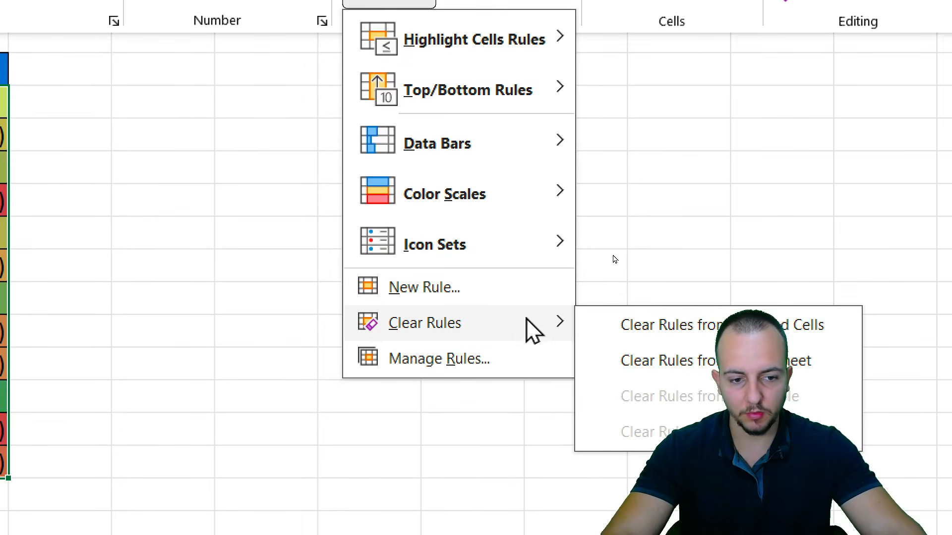
left_click(617, 328)
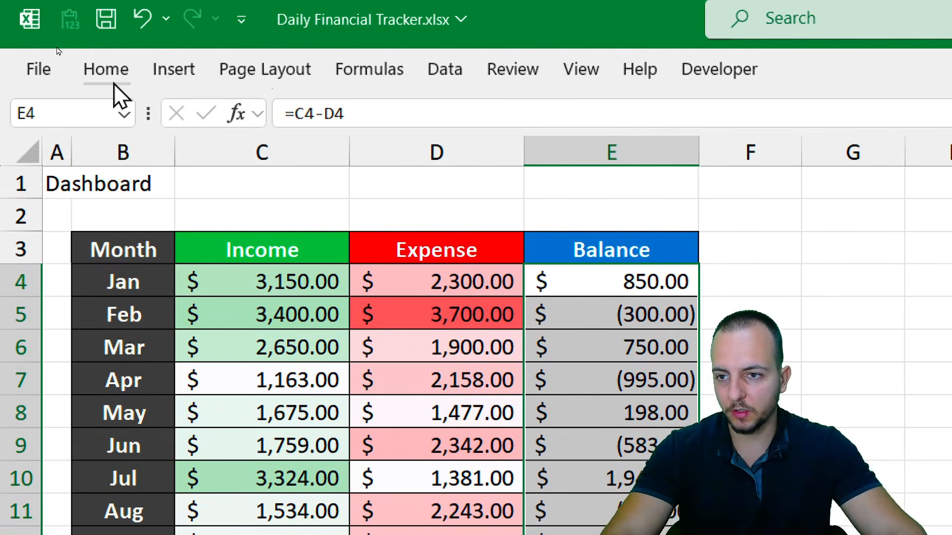
Add a Greater Than 0 highlight rule with Green Fill with Dark Green Text to the Balance amounts in E4:E15
left_click(115, 84)
left_click(572, 182)
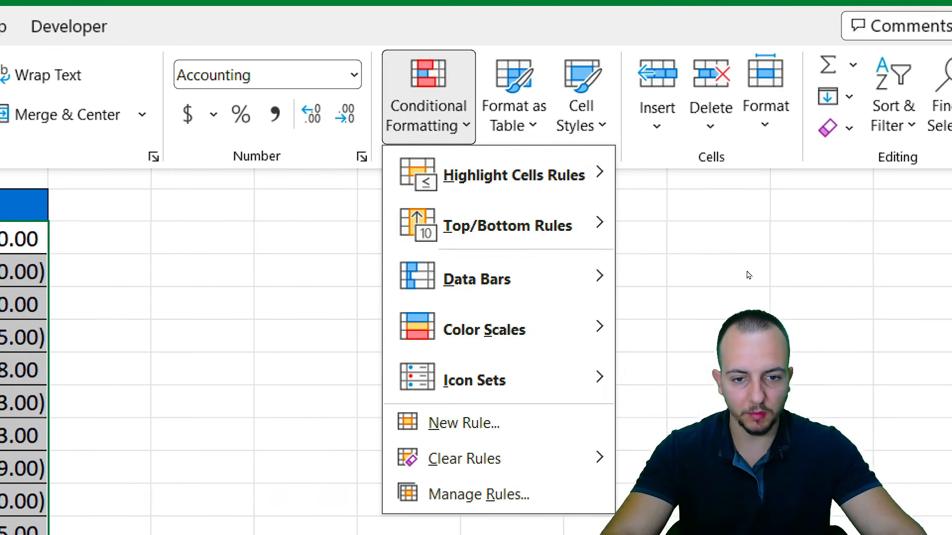
mouse_move(539, 196)
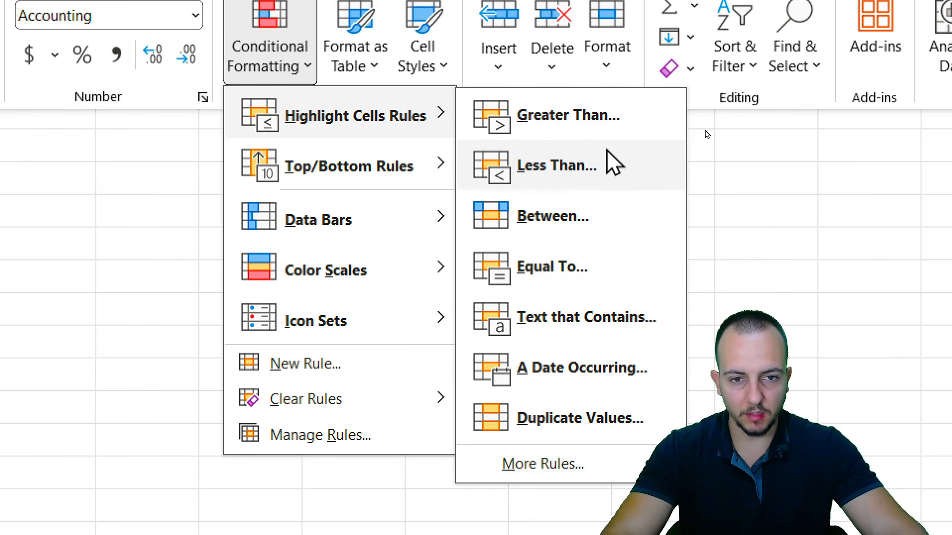
left_click(568, 115)
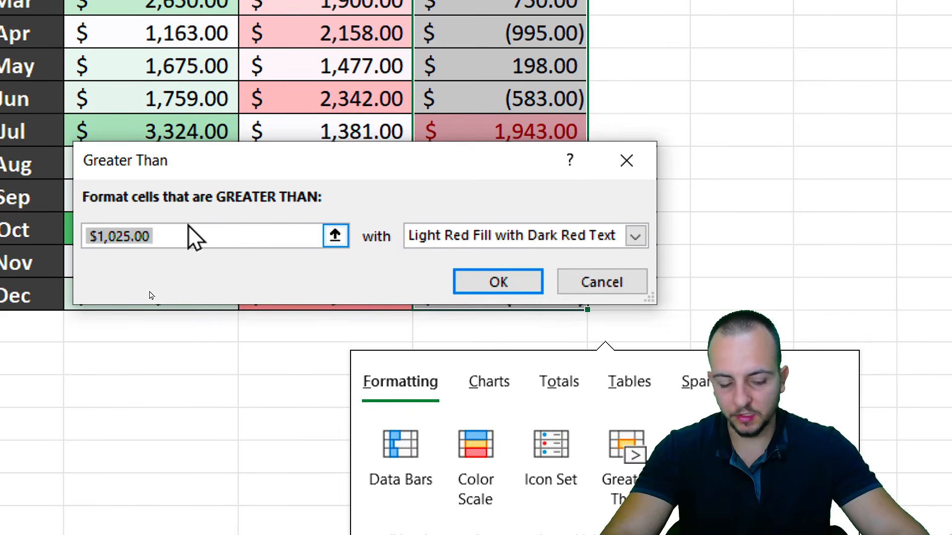
type("0")
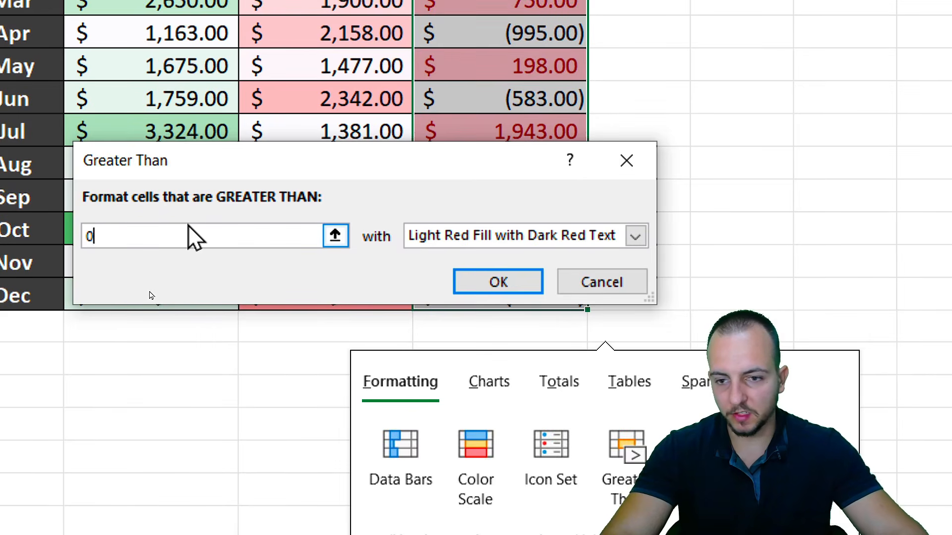
left_click(529, 243)
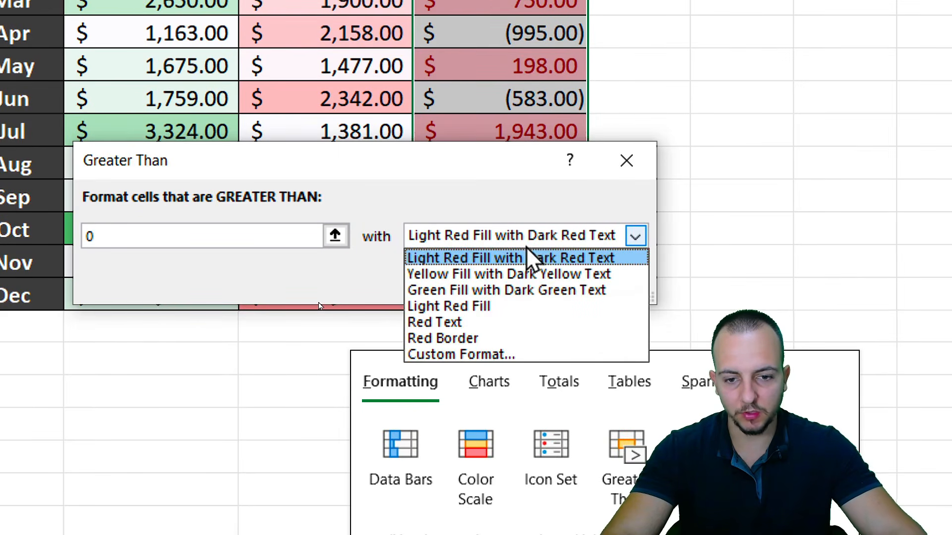
left_click(529, 290)
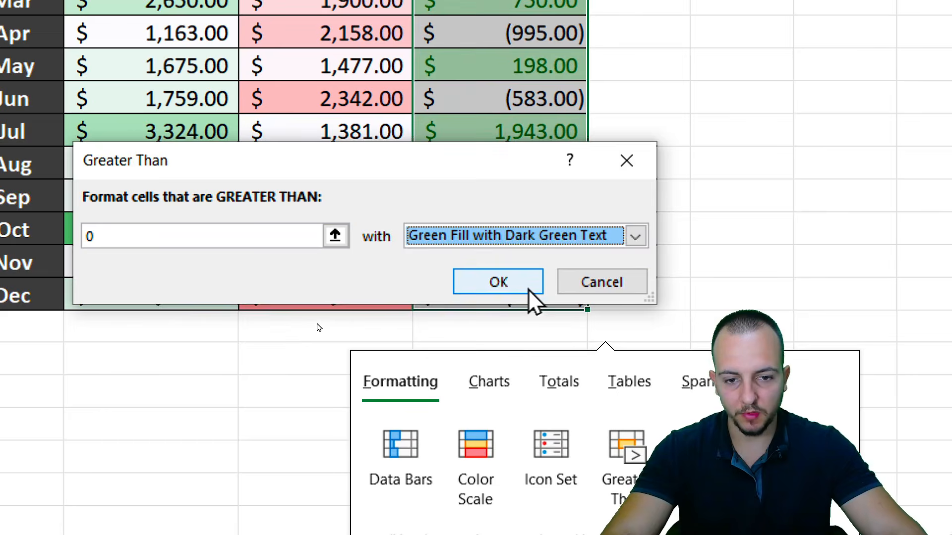
left_click(528, 298)
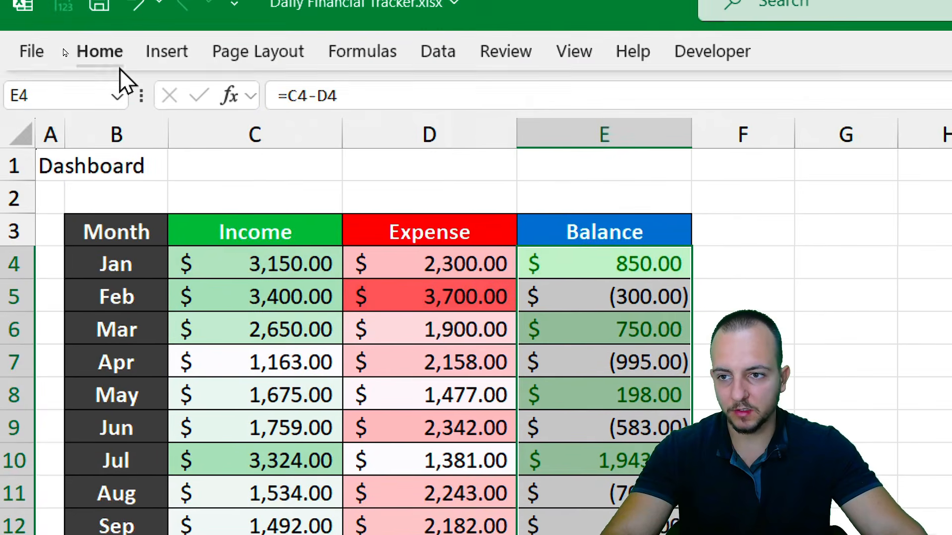
Add a Less Than 0 highlight rule with Light Red Fill with Dark Red Text to the Balance amounts in E4:E15
left_click(98, 35)
left_click(600, 127)
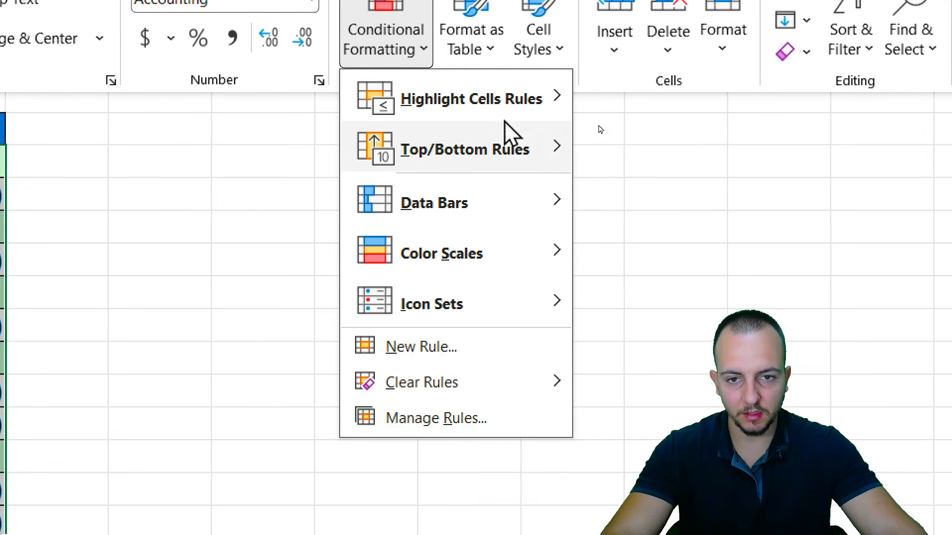
mouse_move(531, 138)
left_click(647, 161)
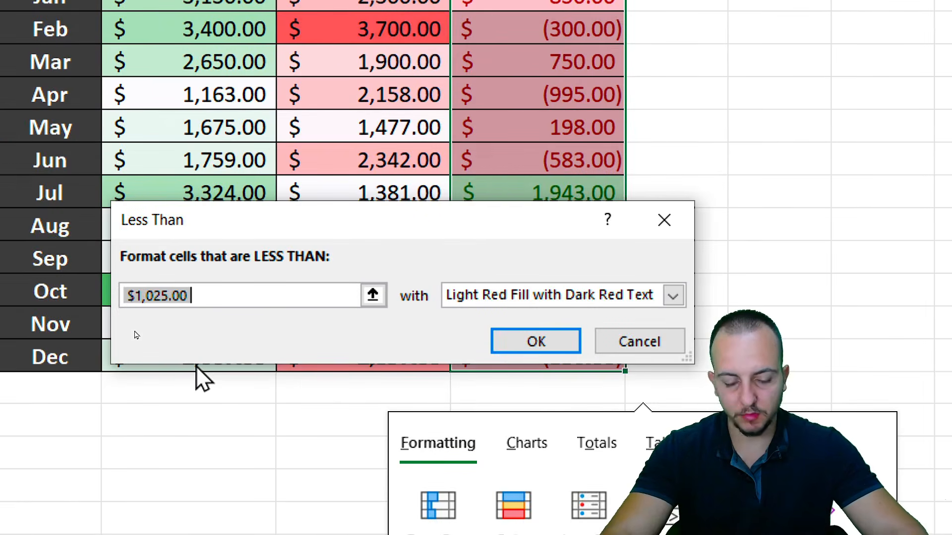
type("0")
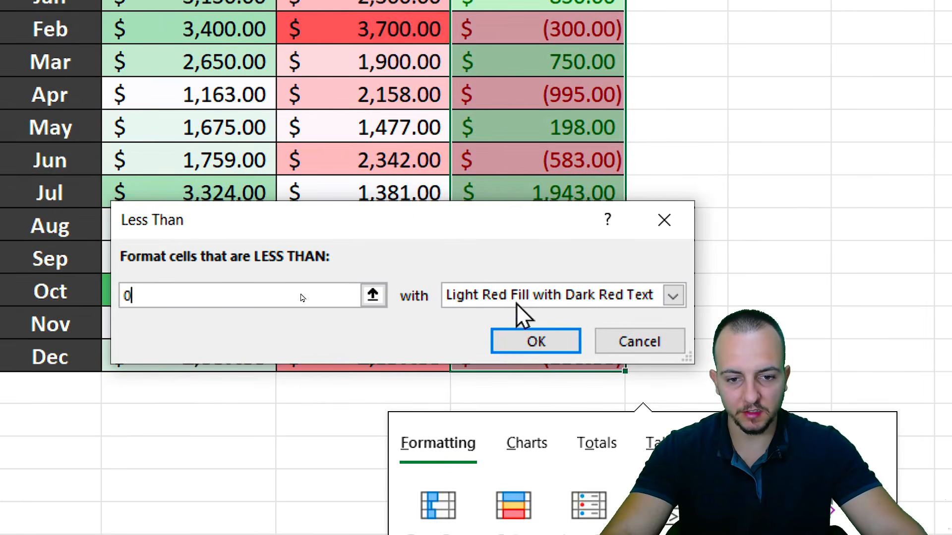
left_click(531, 296)
left_click(584, 324)
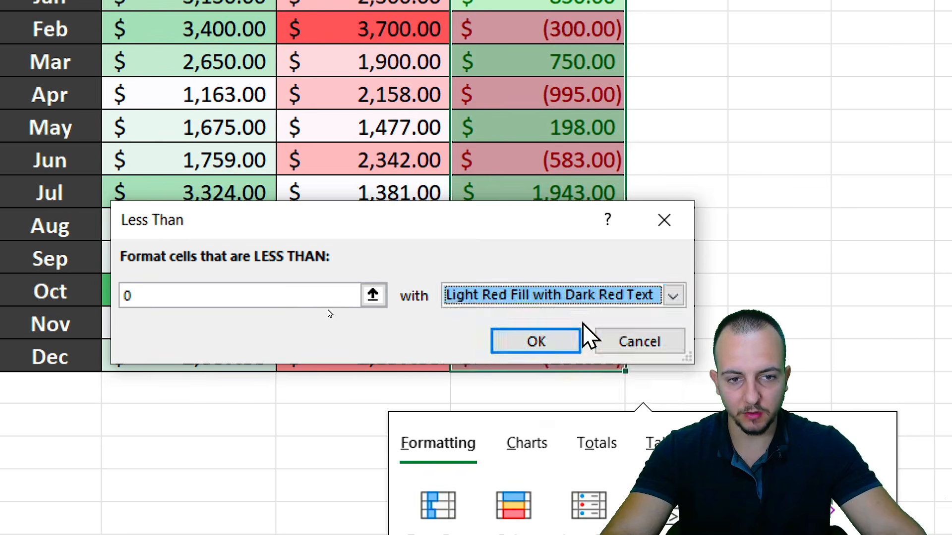
left_click(546, 343)
left_click(780, 224)
Examine the color-coded monthly Income and Balance amounts on the Dashboard, including October's income
left_click_drag(564, 119, 484, 469)
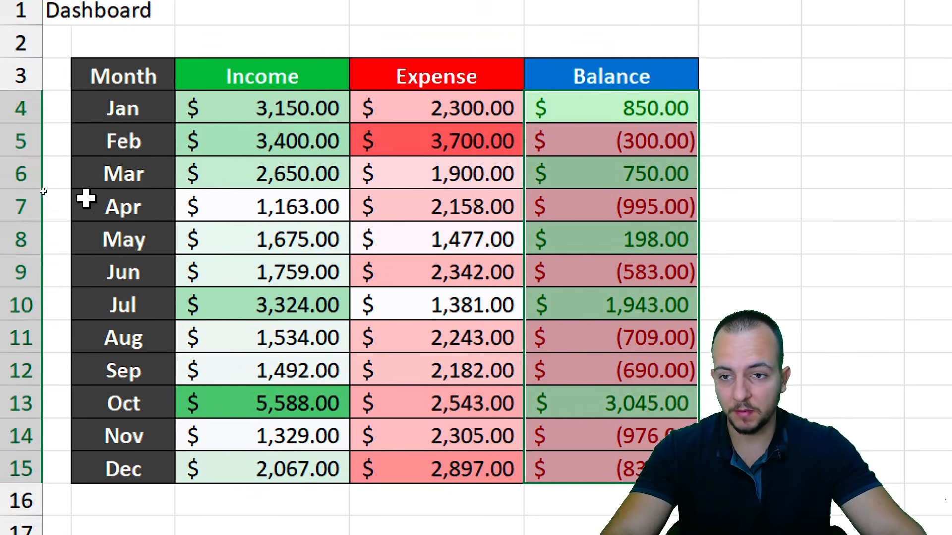
left_click(81, 75)
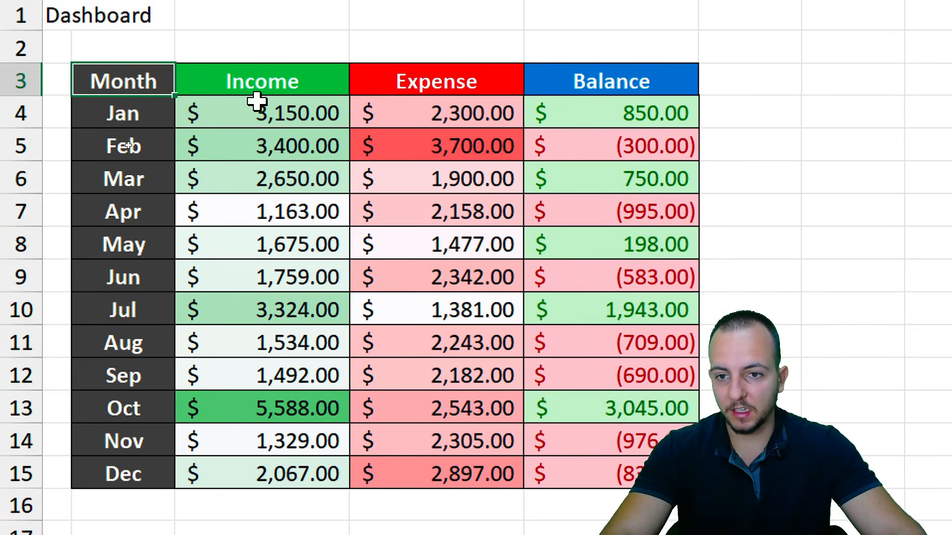
left_click_drag(288, 112, 251, 467)
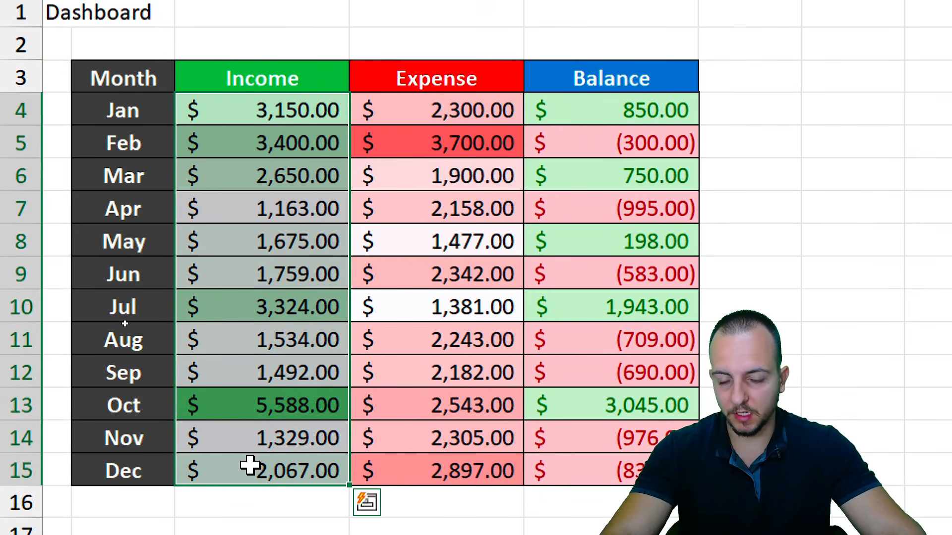
left_click(276, 408)
mouse_move(353, 374)
left_mouse_down()
mouse_move(290, 437)
mouse_move(356, 378)
left_mouse_up()
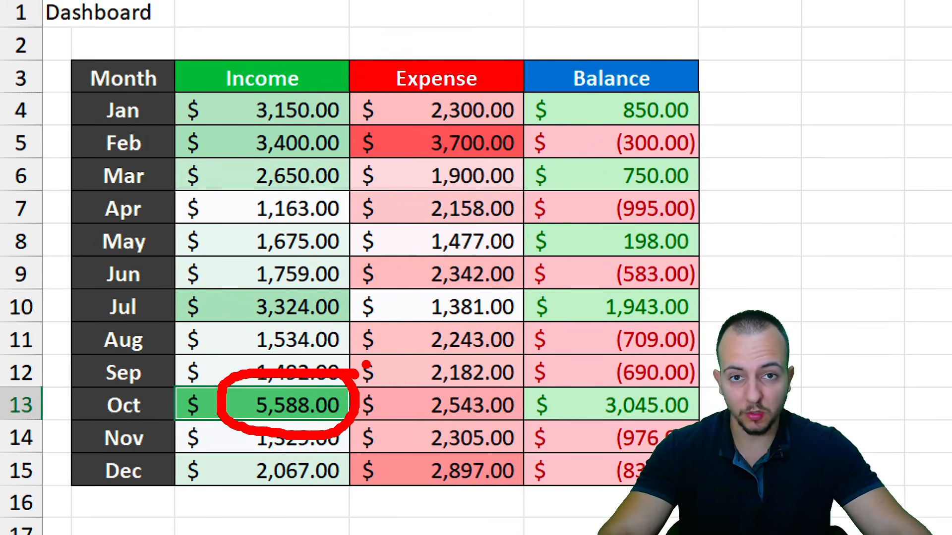
left_click_drag(359, 296, 323, 342)
key("ctrl+z")
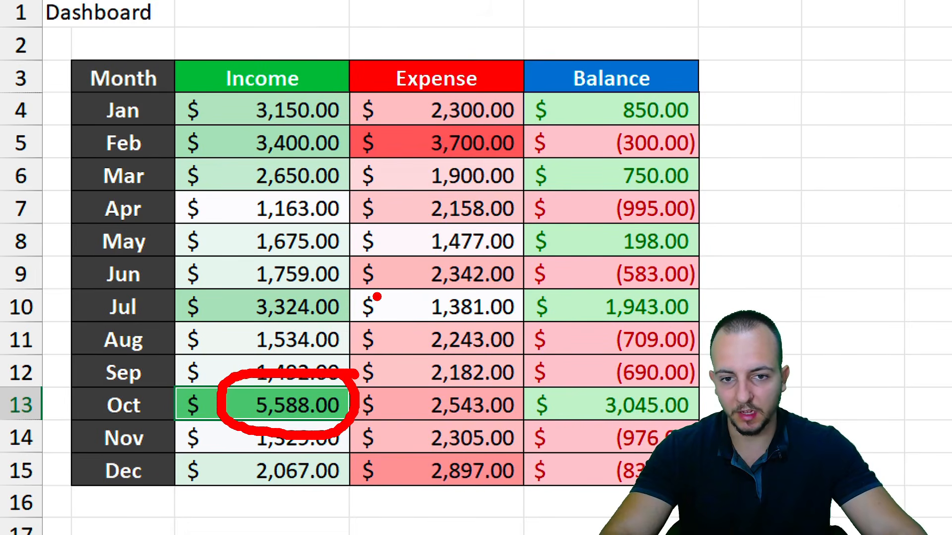
key("ctrl+z")
mouse_move(525, 106)
left_mouse_down()
mouse_move(391, 177)
mouse_move(523, 103)
left_mouse_up()
mouse_move(575, 187)
left_mouse_down()
mouse_move(548, 181)
mouse_move(595, 237)
left_mouse_up()
key("Escape")
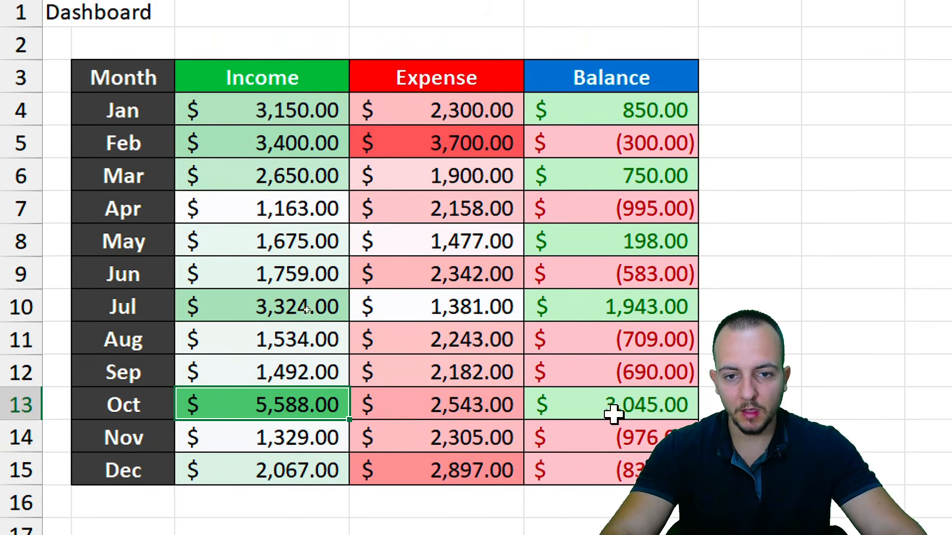
Enter the label TOTAL in B17, below the monthly table
scroll(614, 463, "down", 2)
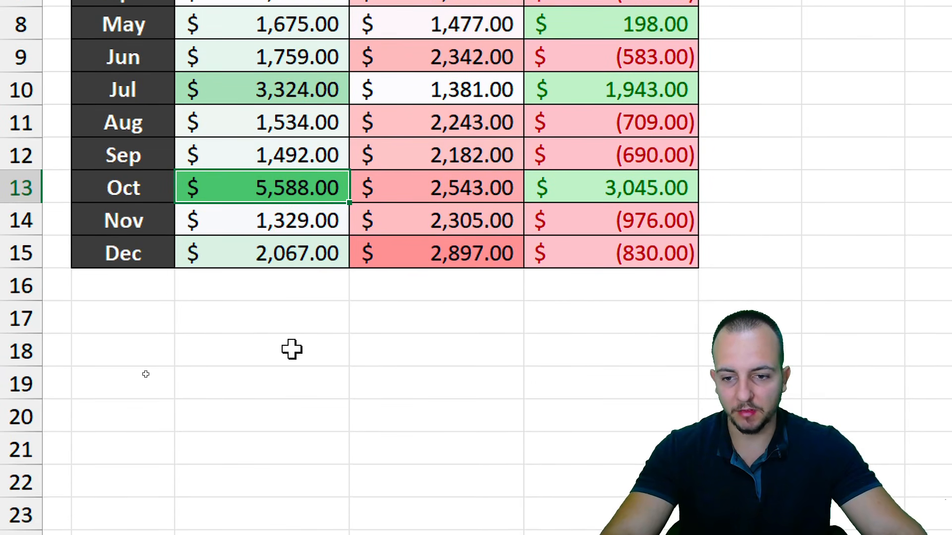
left_click(278, 324)
left_click_drag(138, 317, 737, 316)
left_click(135, 325)
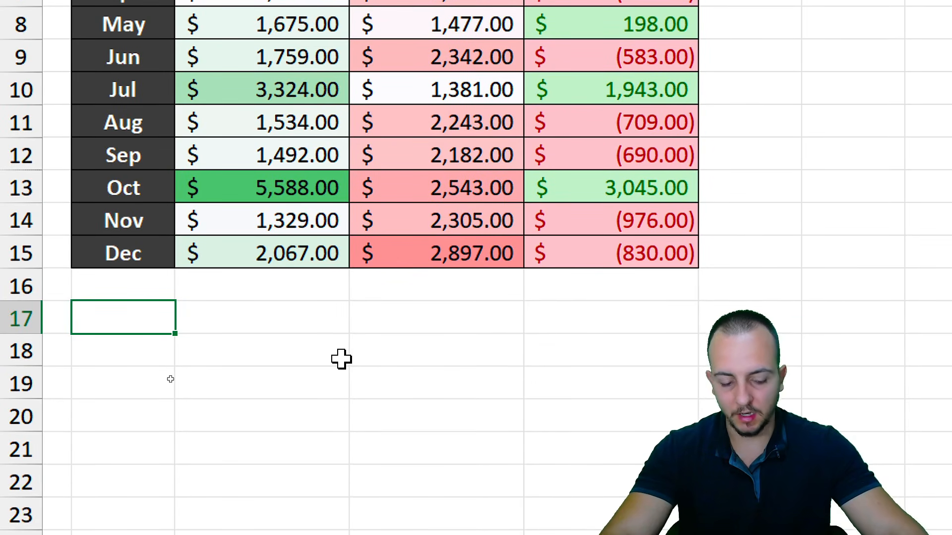
type("TOTAL")
key("Tab")
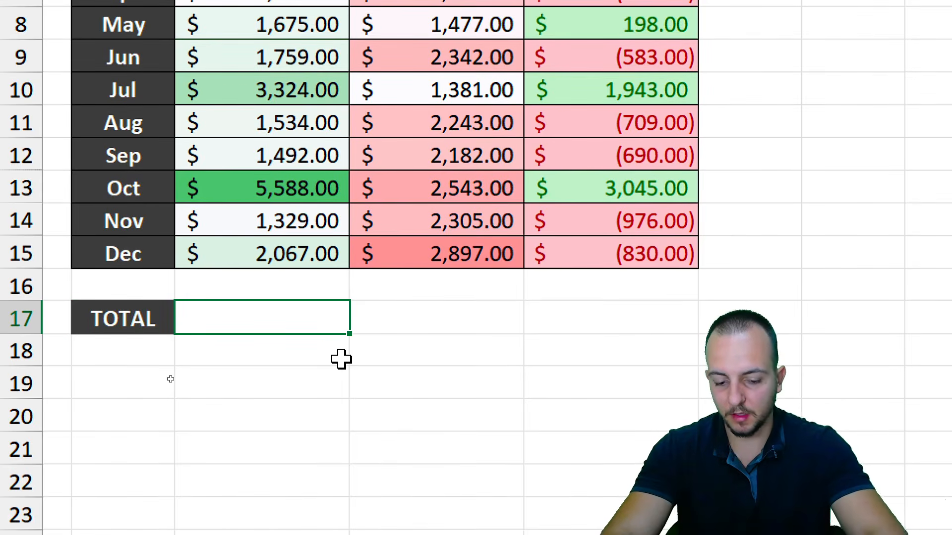
Sum the monthly incomes C4:C15 in C17 with SUM and fill the formula across to D17:E17 for Expense and Balance
type("=SUM")
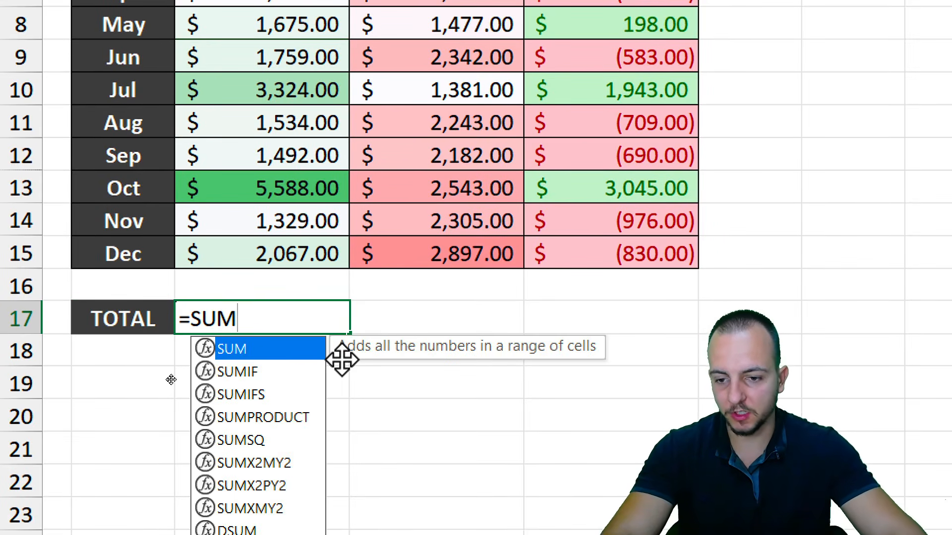
double_click(295, 351)
left_click_drag(291, 256, 304, 64)
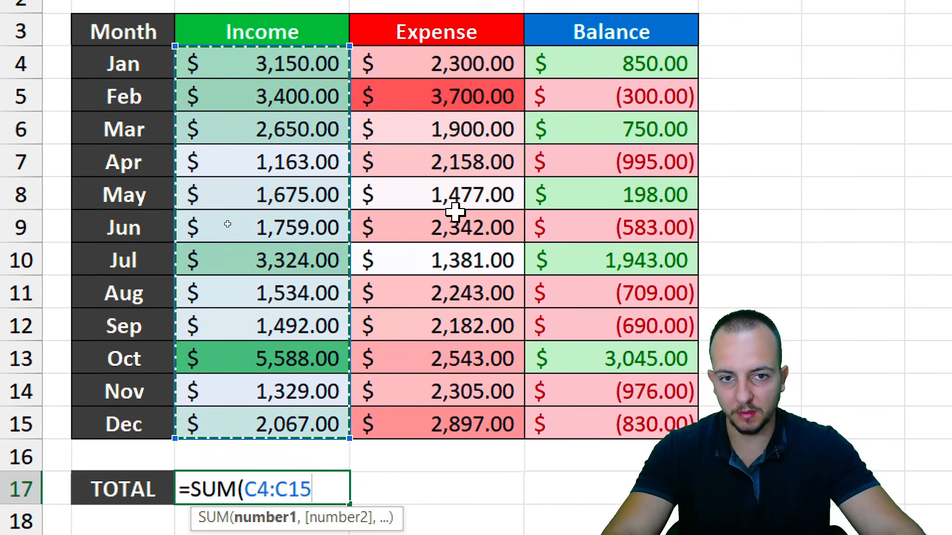
scroll(540, 411, "down", 2)
key("Return")
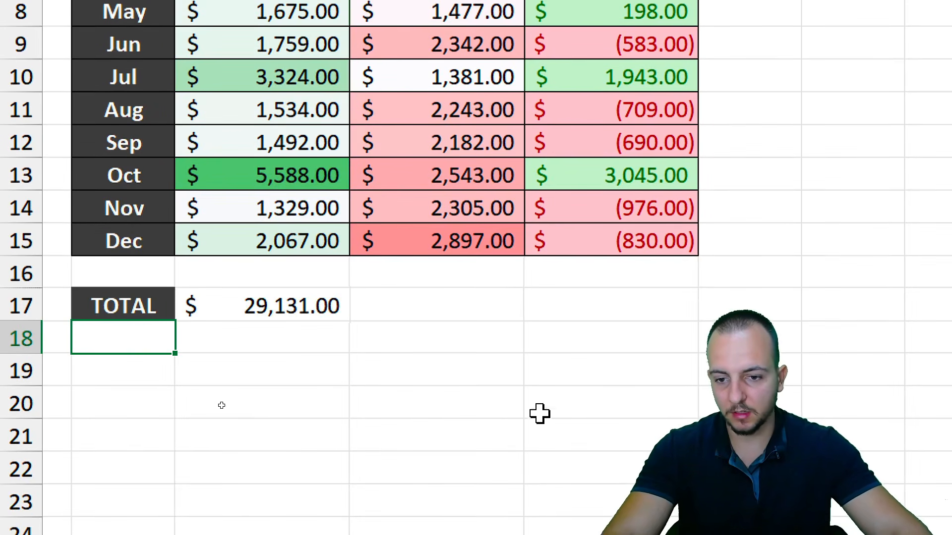
left_click(306, 304)
left_click_drag(351, 321, 650, 318)
left_click(519, 376)
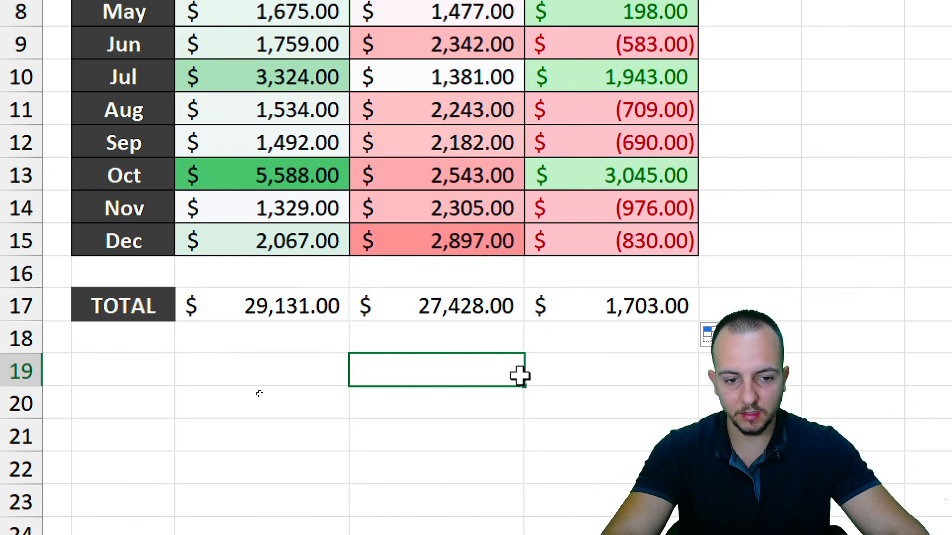
Compare the Income, Expense and Balance totals in row 17 with the monthly amounts above them
left_click(273, 313)
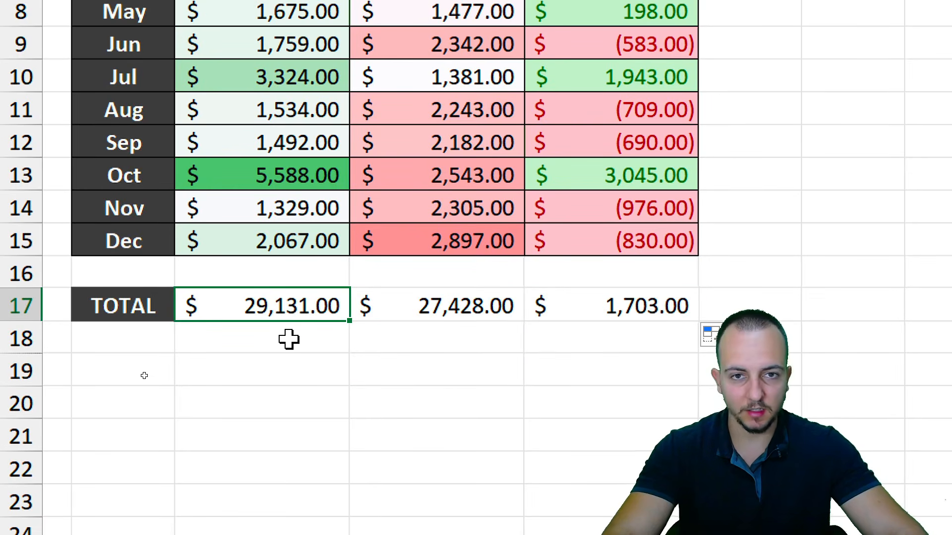
scroll(340, 66, "up", 2)
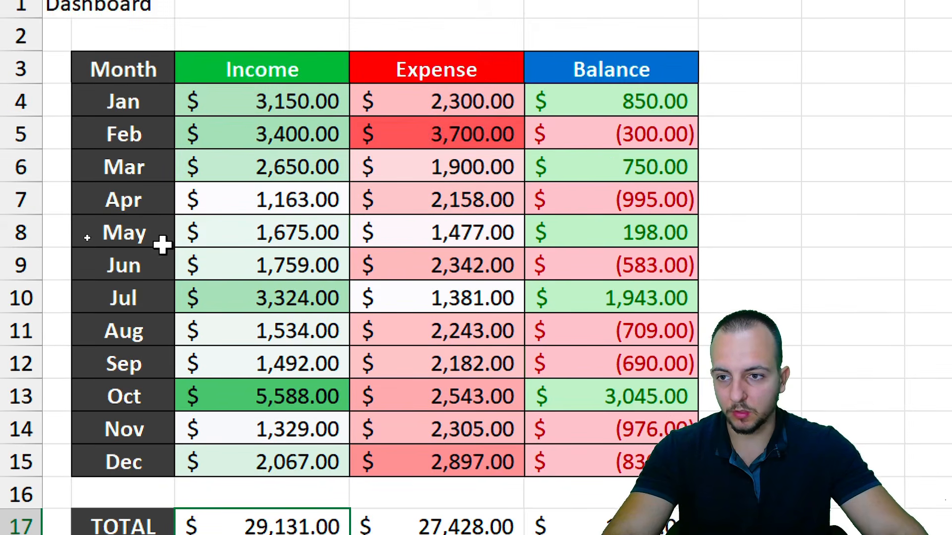
scroll(274, 468, "down", 2)
left_click(431, 317)
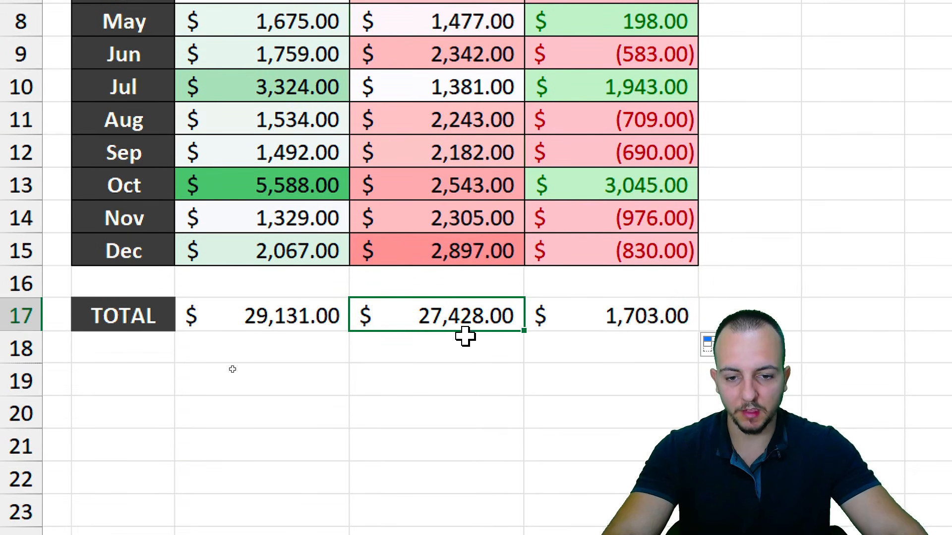
scroll(467, 64, "up", 2)
scroll(633, 463, "down", 1)
left_click(646, 382)
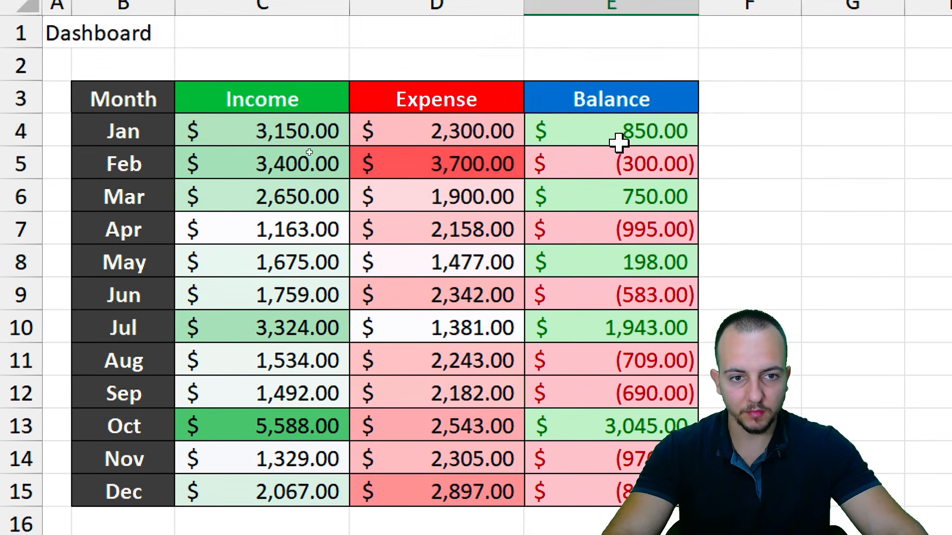
left_click_drag(618, 140, 603, 465)
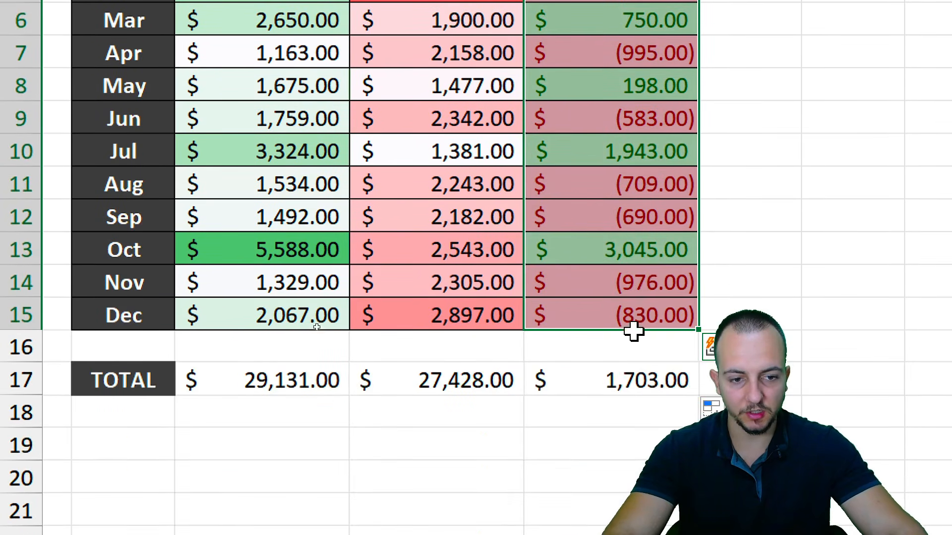
left_click_drag(626, 359, 622, 442)
left_click(582, 404)
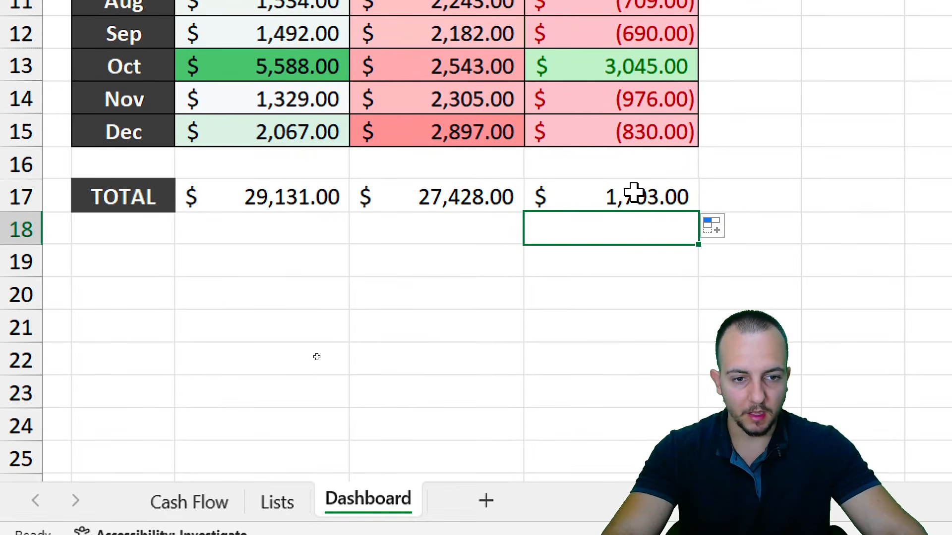
left_click(630, 377)
left_click_drag(559, 217, 599, 207)
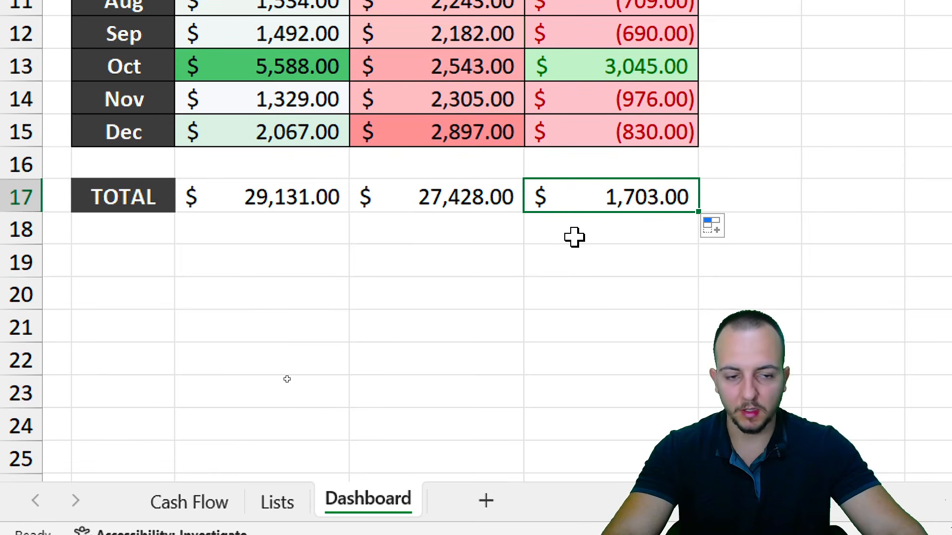
Review the finished Dashboard together with the Lists and Cash Flow sheets
left_click(124, 187)
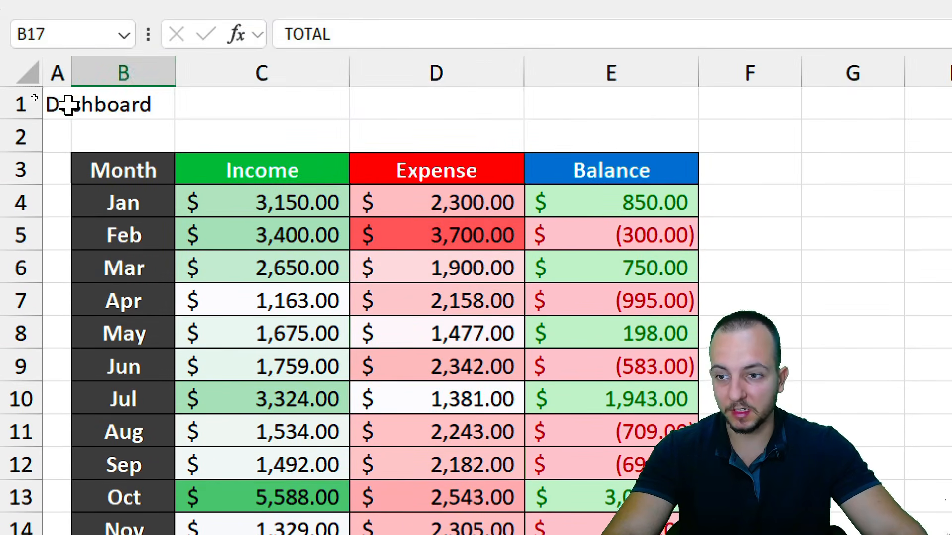
left_click(67, 105)
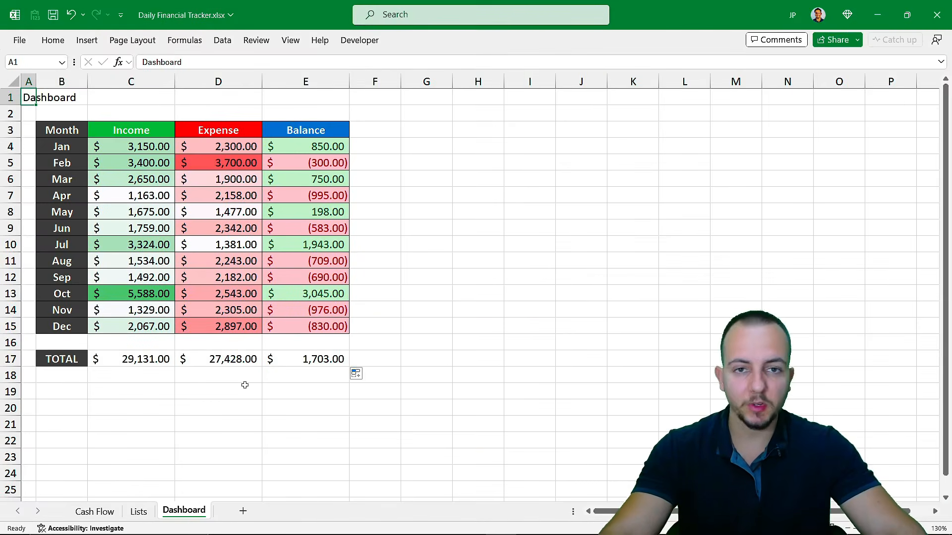
left_click(139, 513)
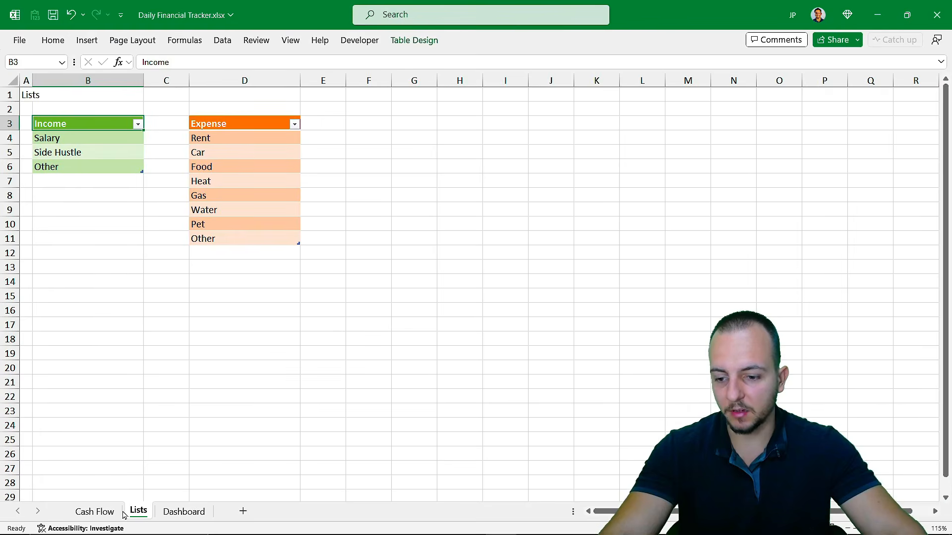
left_click(95, 512)
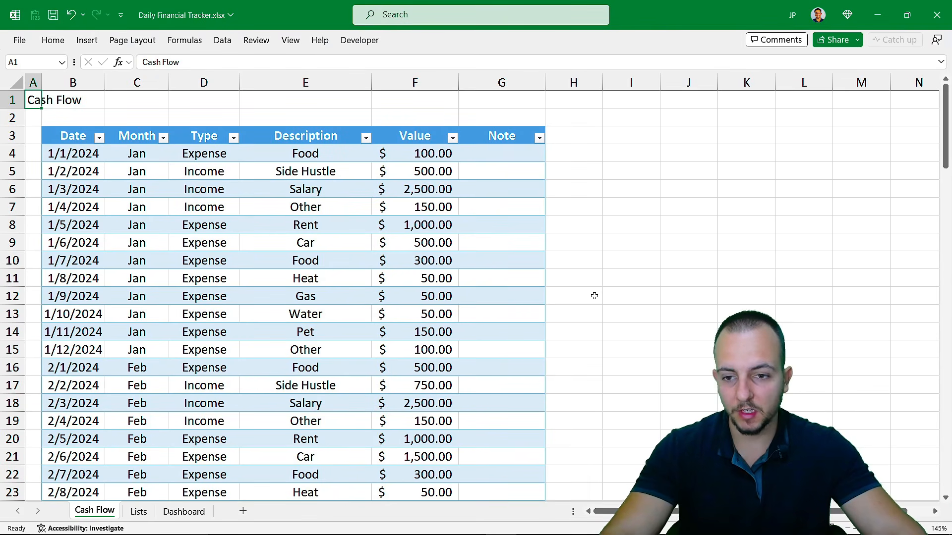
left_click(184, 512)
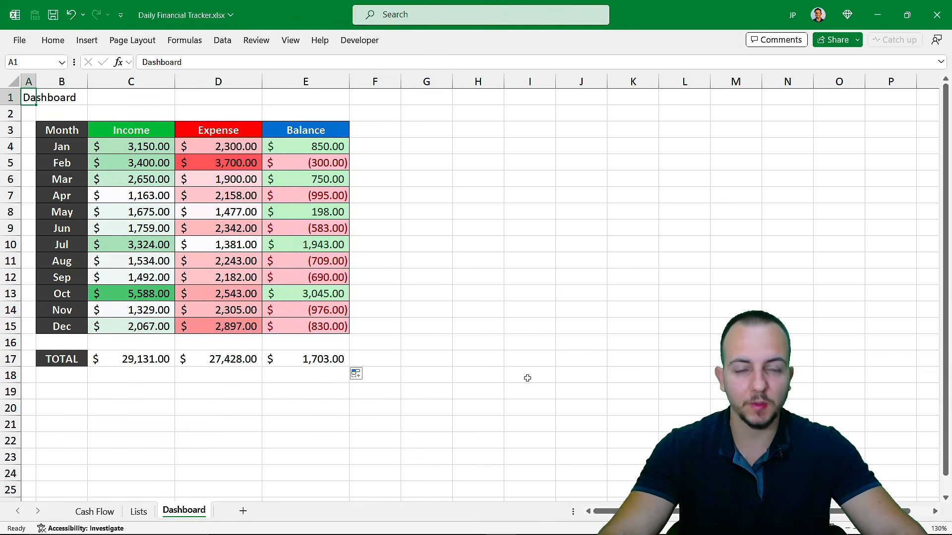